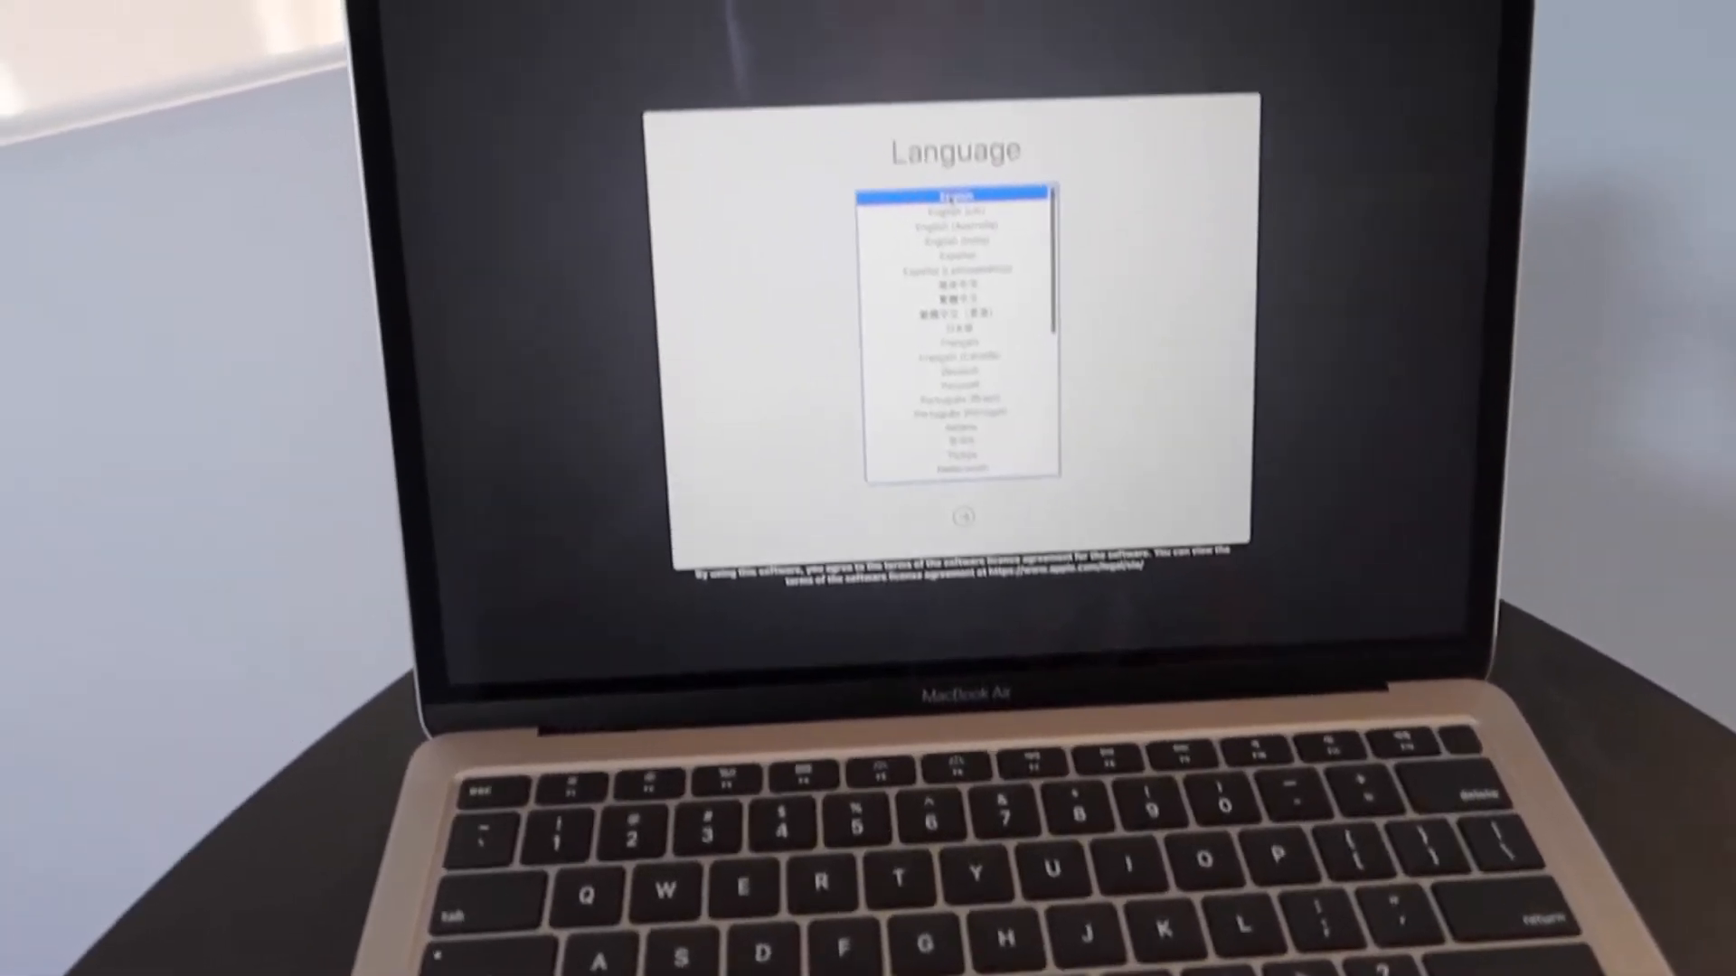
# Keep English selected as the setup language and continue
pyautogui.press('Return')
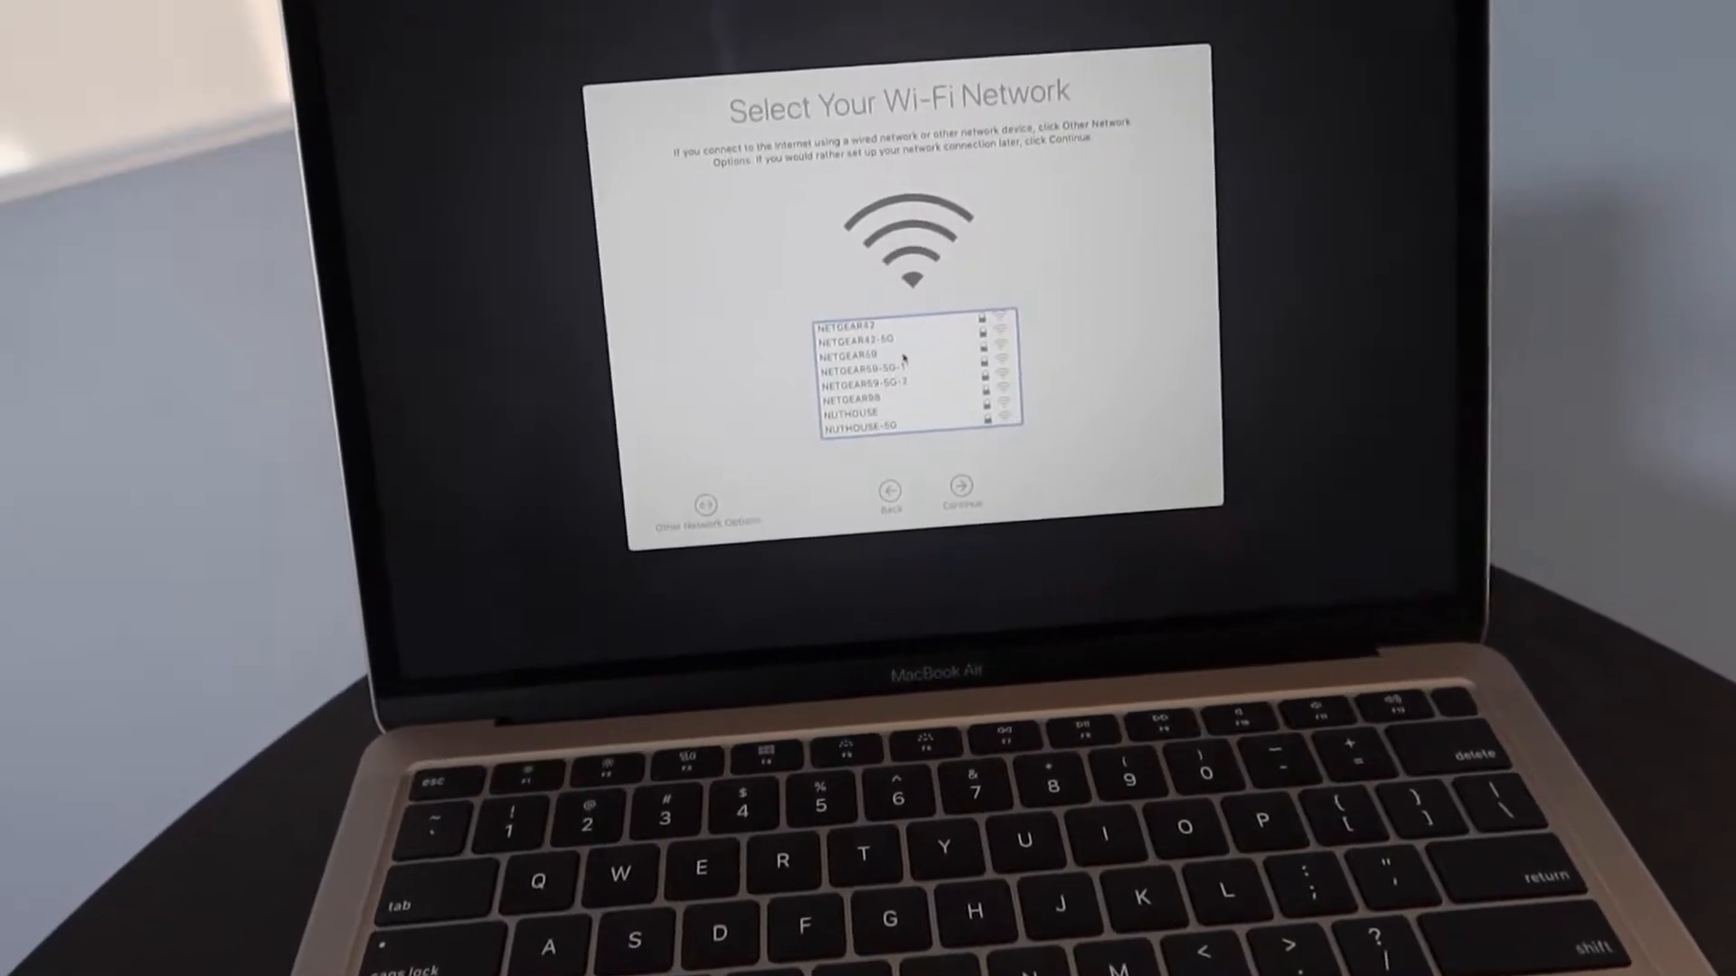
# Select the NUTHOUSE-5G network in the Wi-Fi list
pyautogui.click(890, 400)
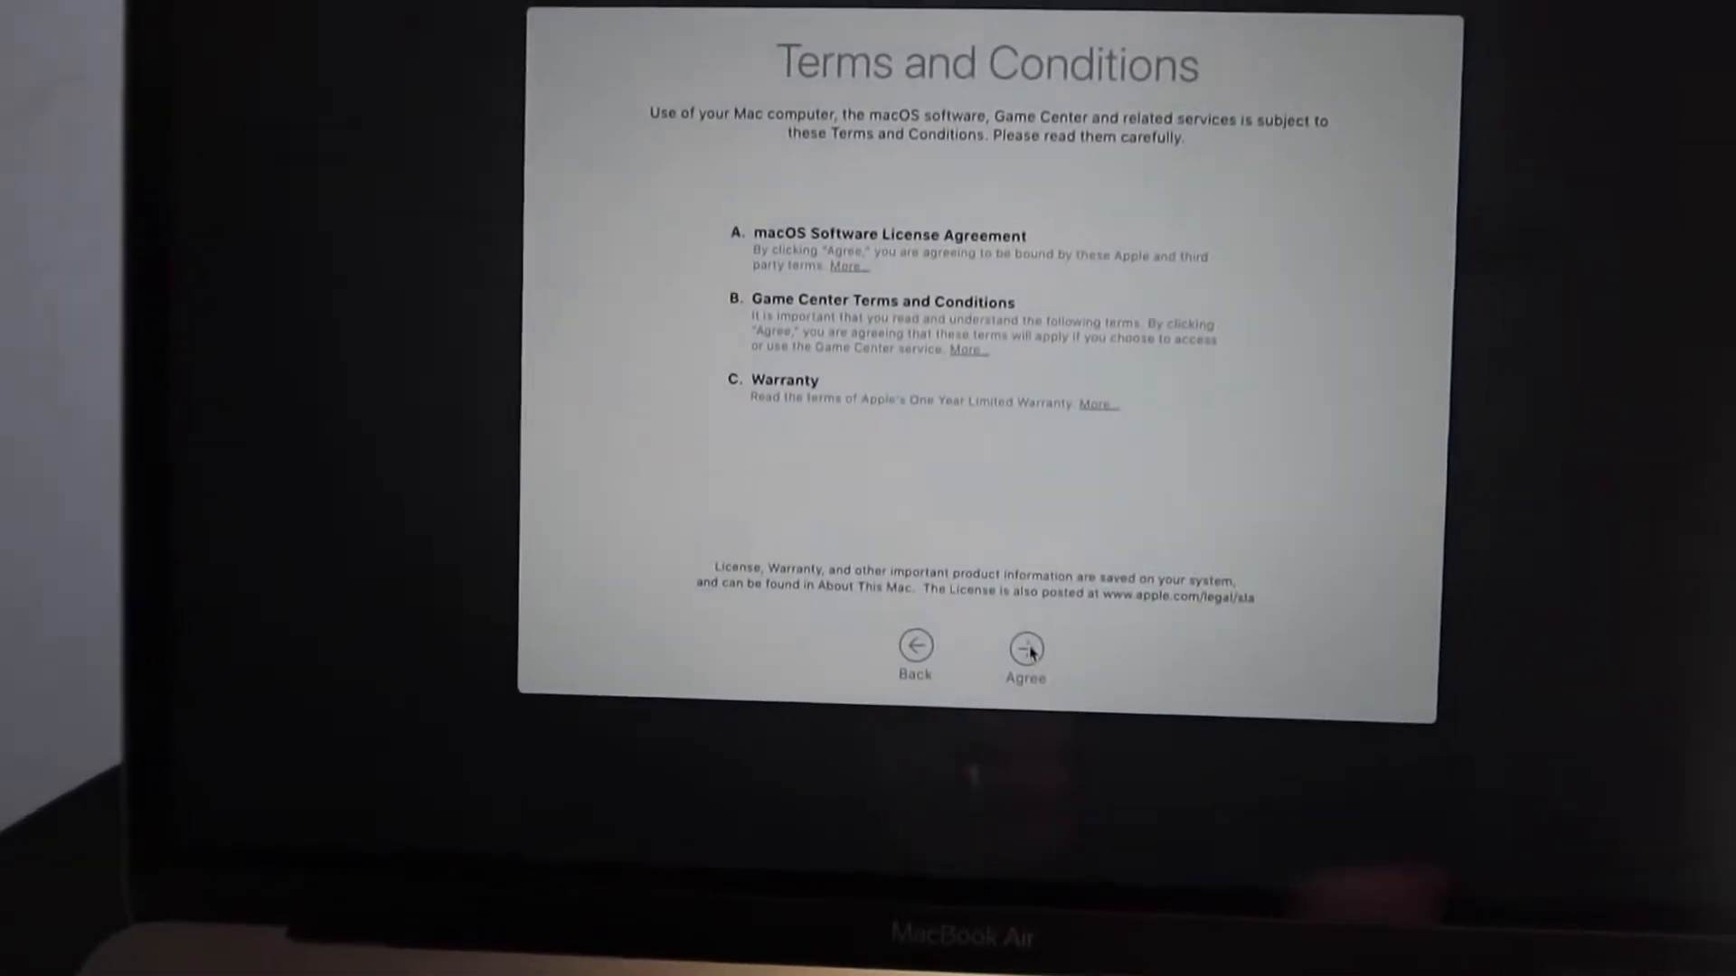
# Agree to the Terms and Conditions and confirm in the agreement sheet
pyautogui.click(956, 707)
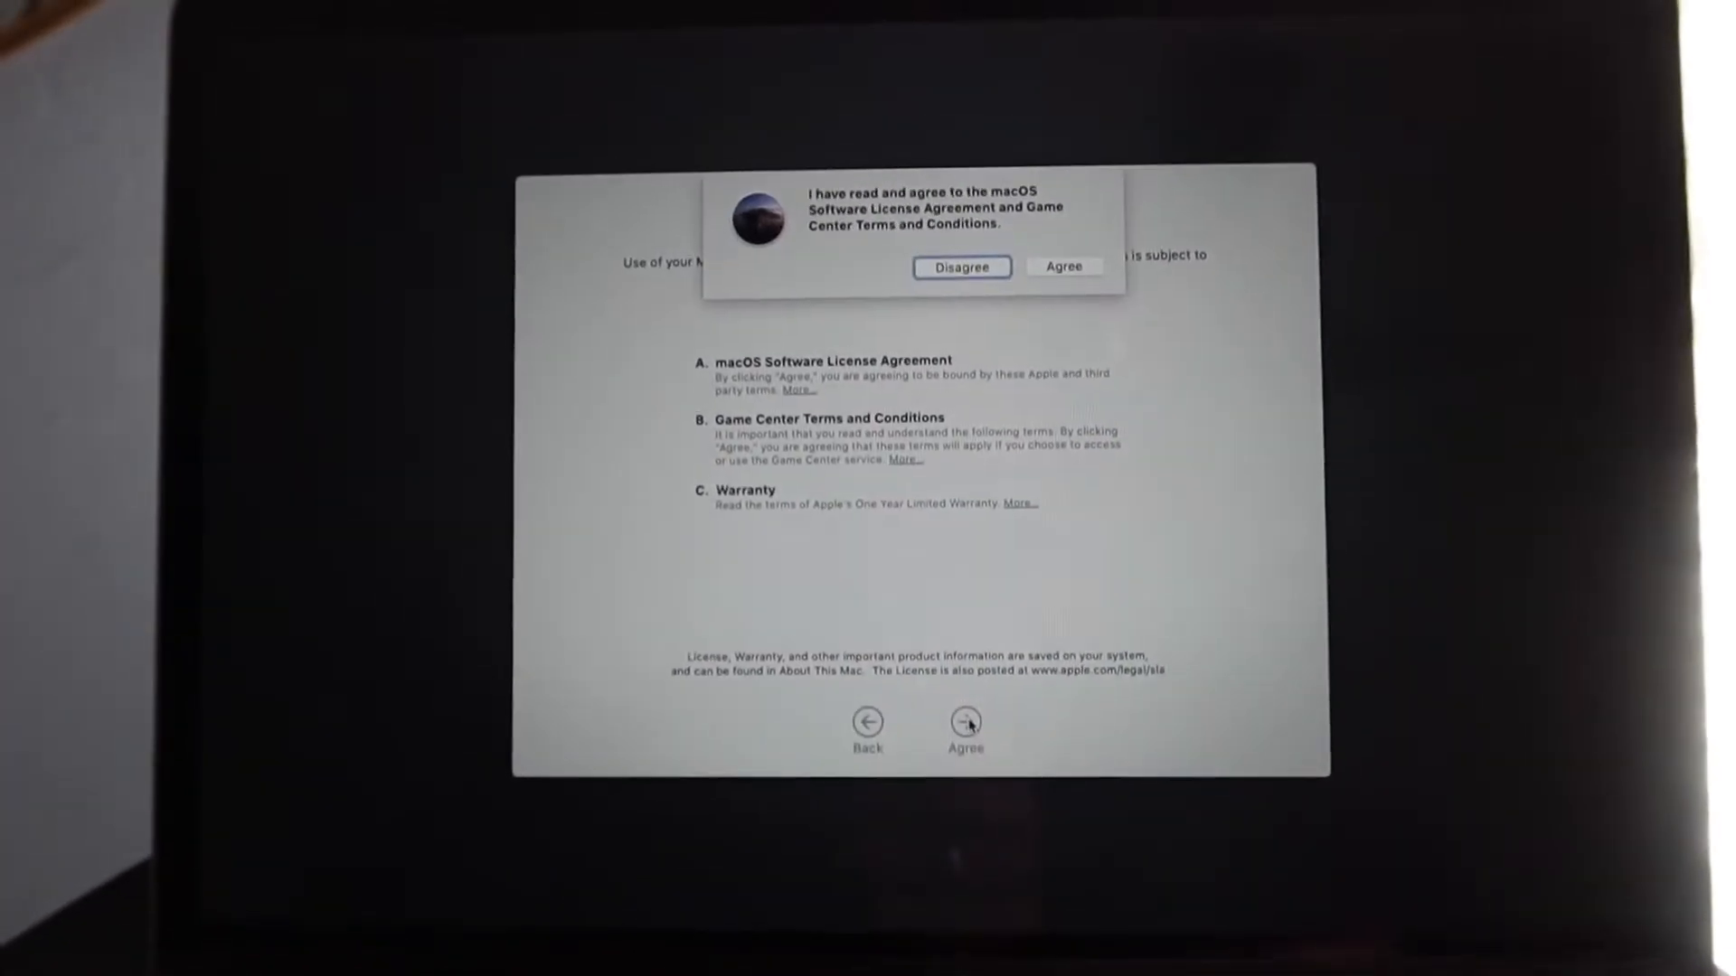
pyautogui.click(1051, 262)
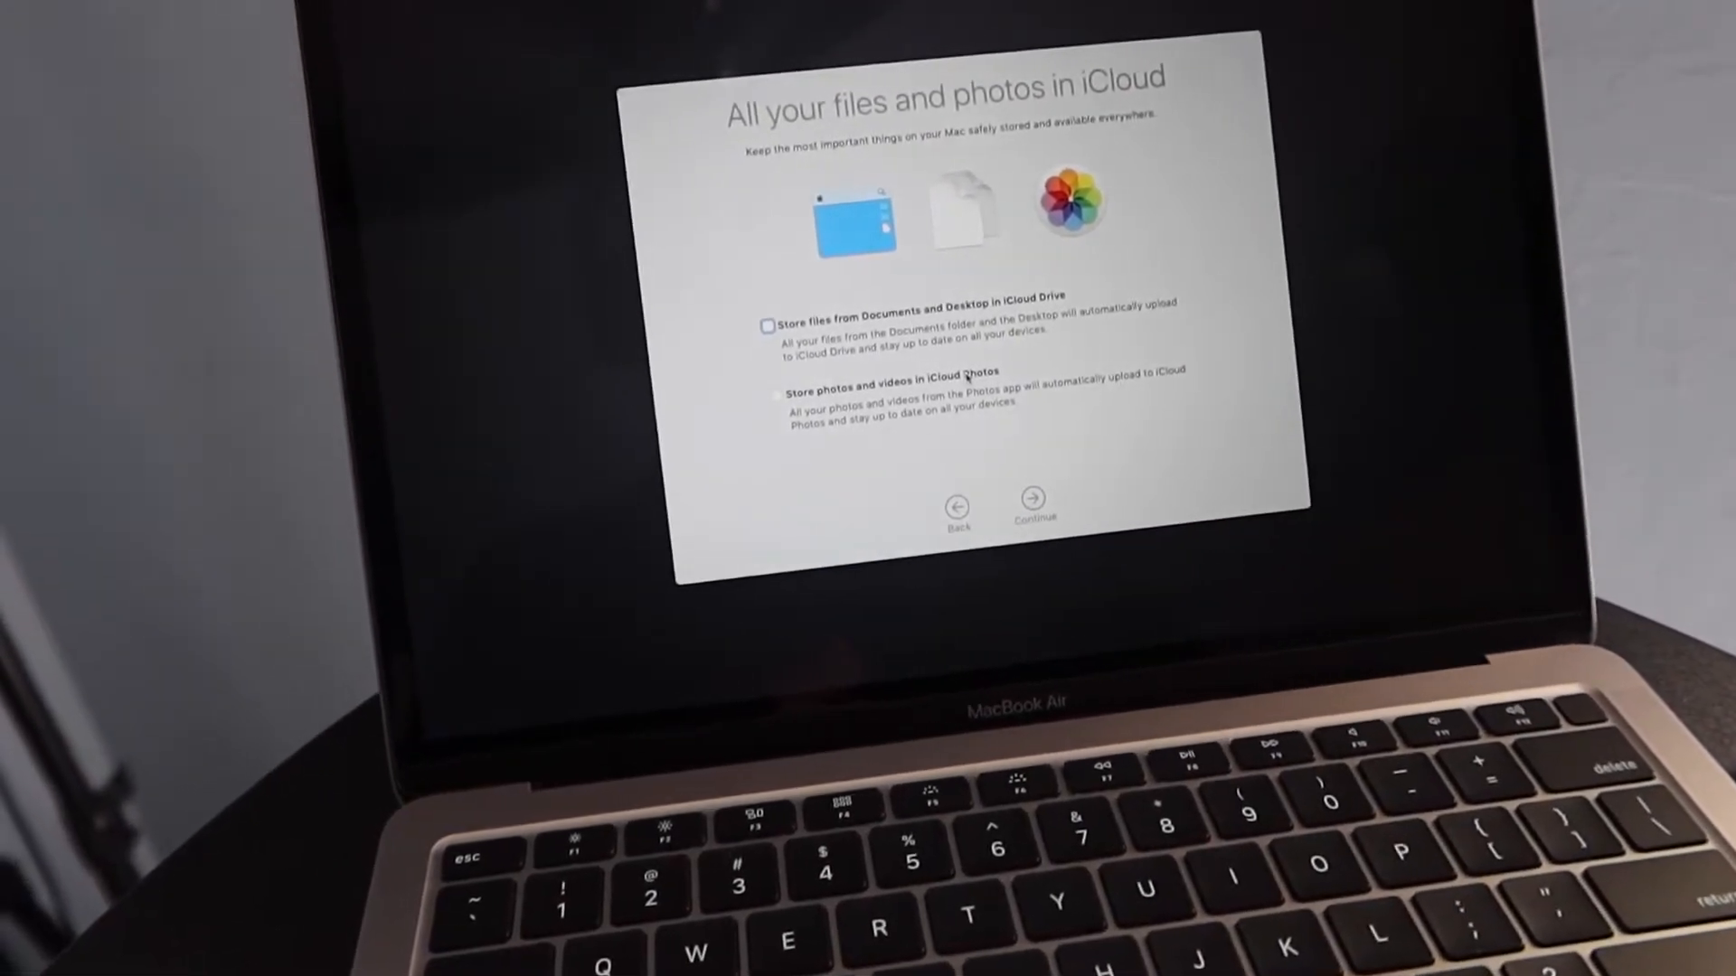
# Continue past iCloud file storage and uncheck 'Turn on FileVault disk encryption'
pyautogui.click(1014, 489)
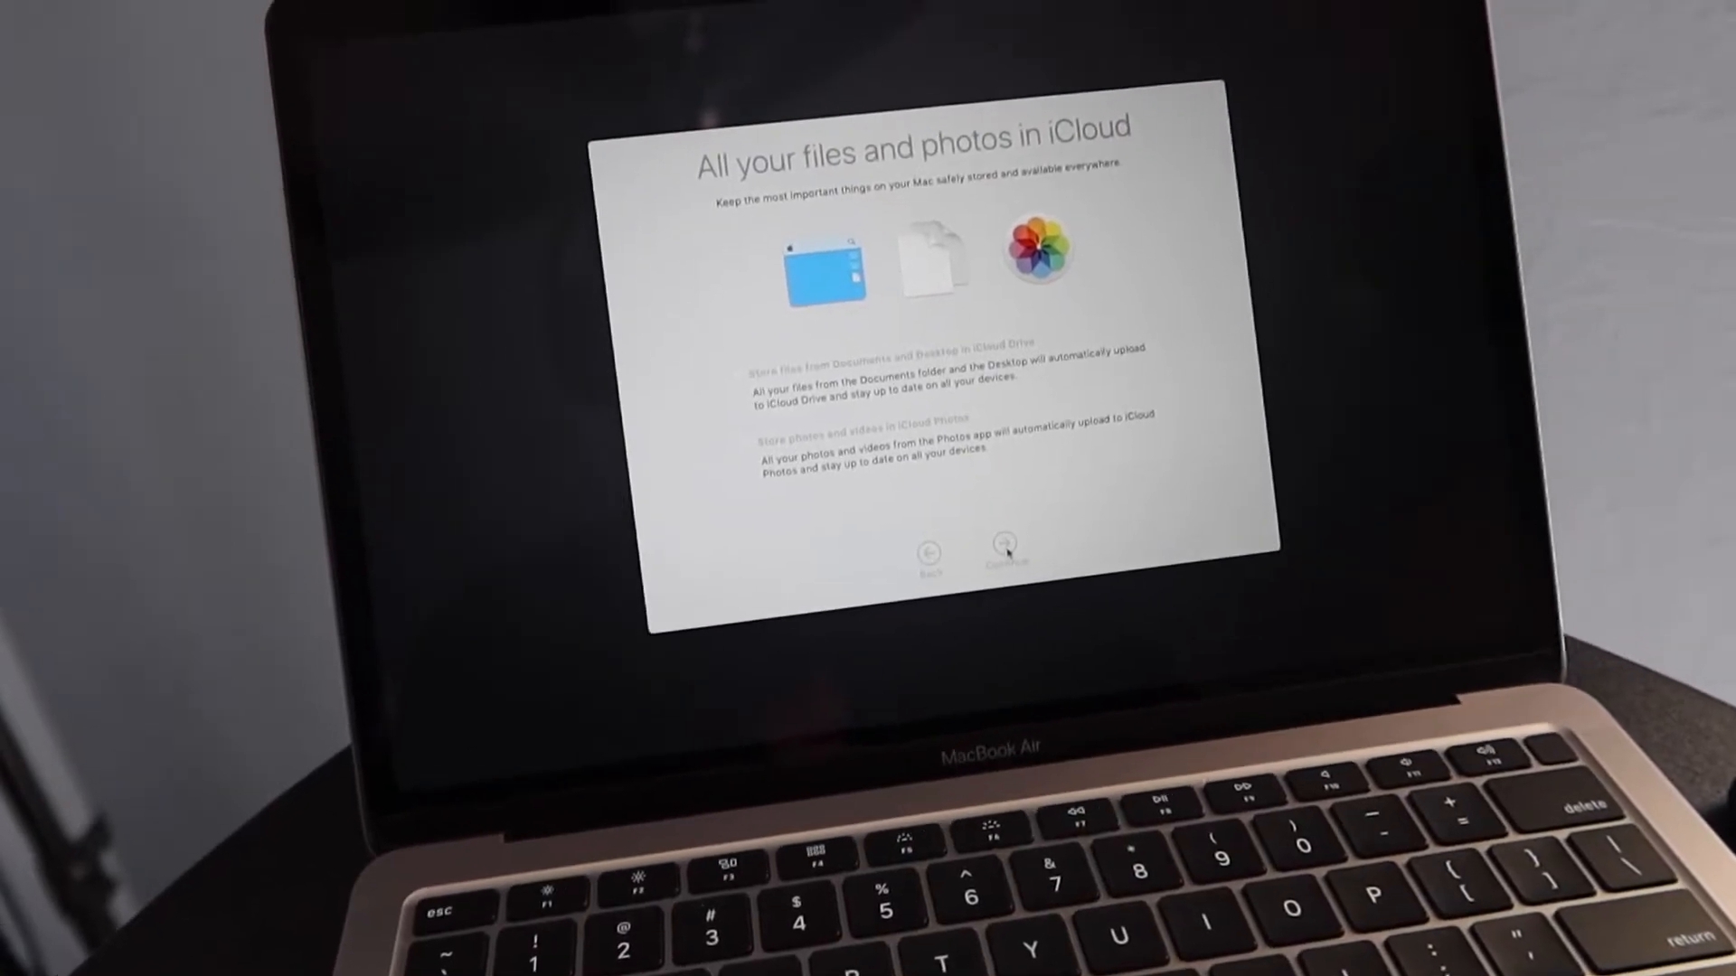
pyautogui.click(1008, 542)
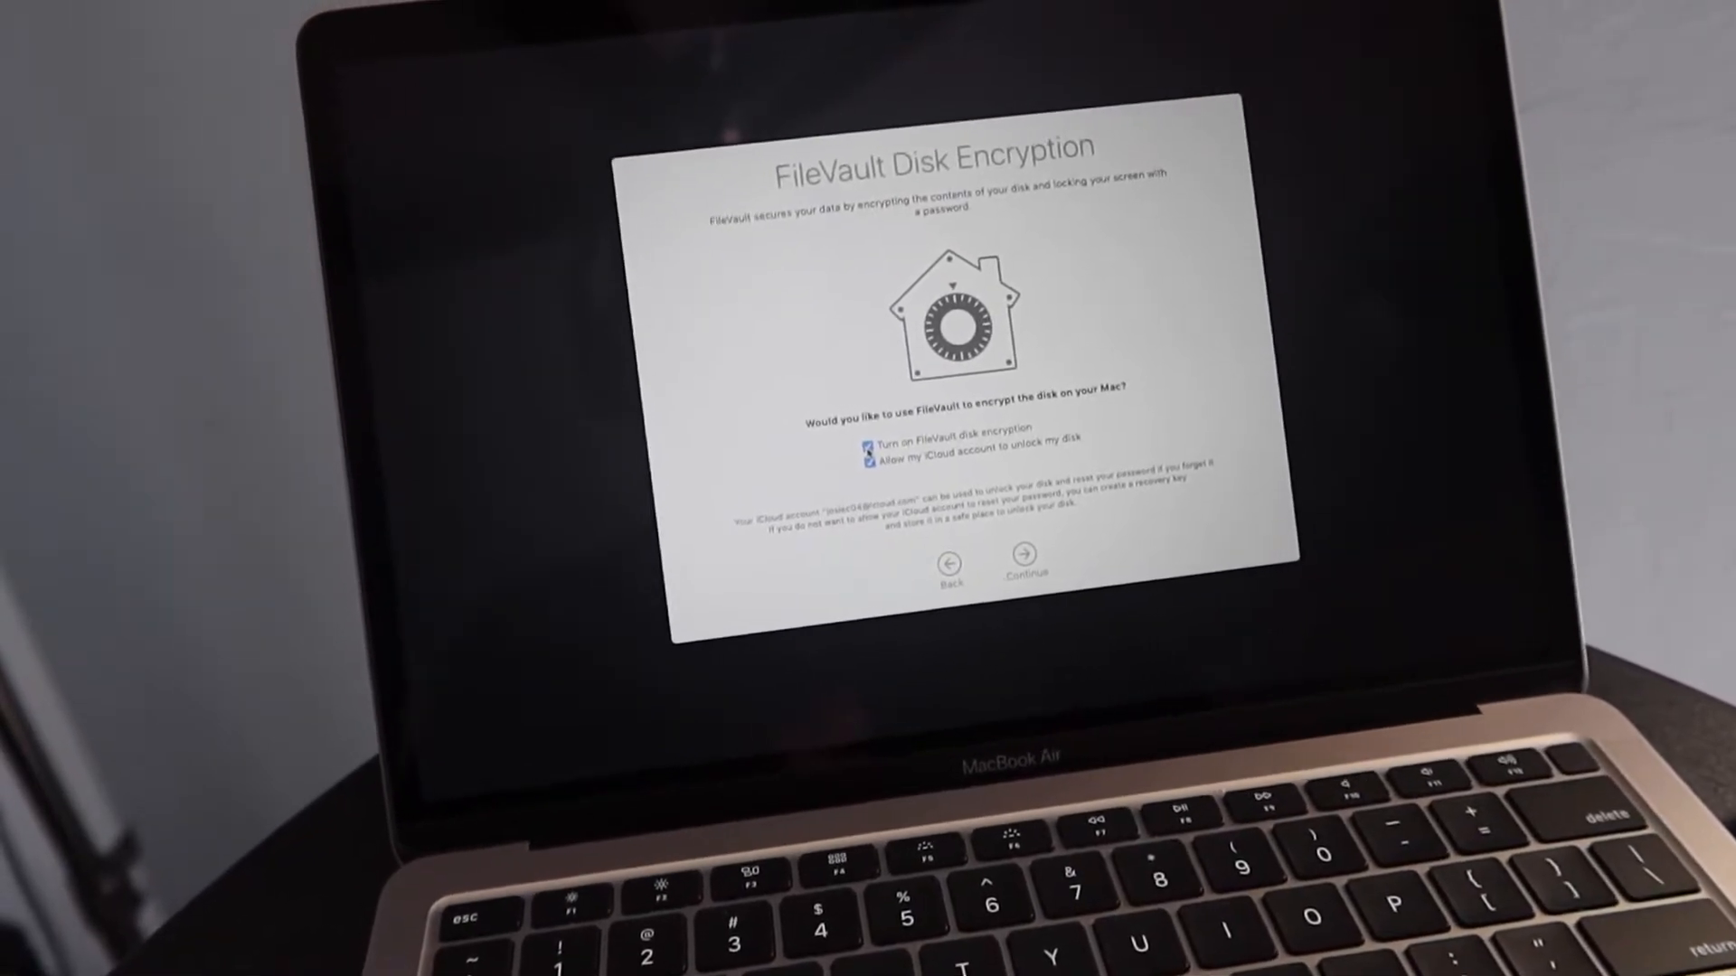
pyautogui.click(872, 448)
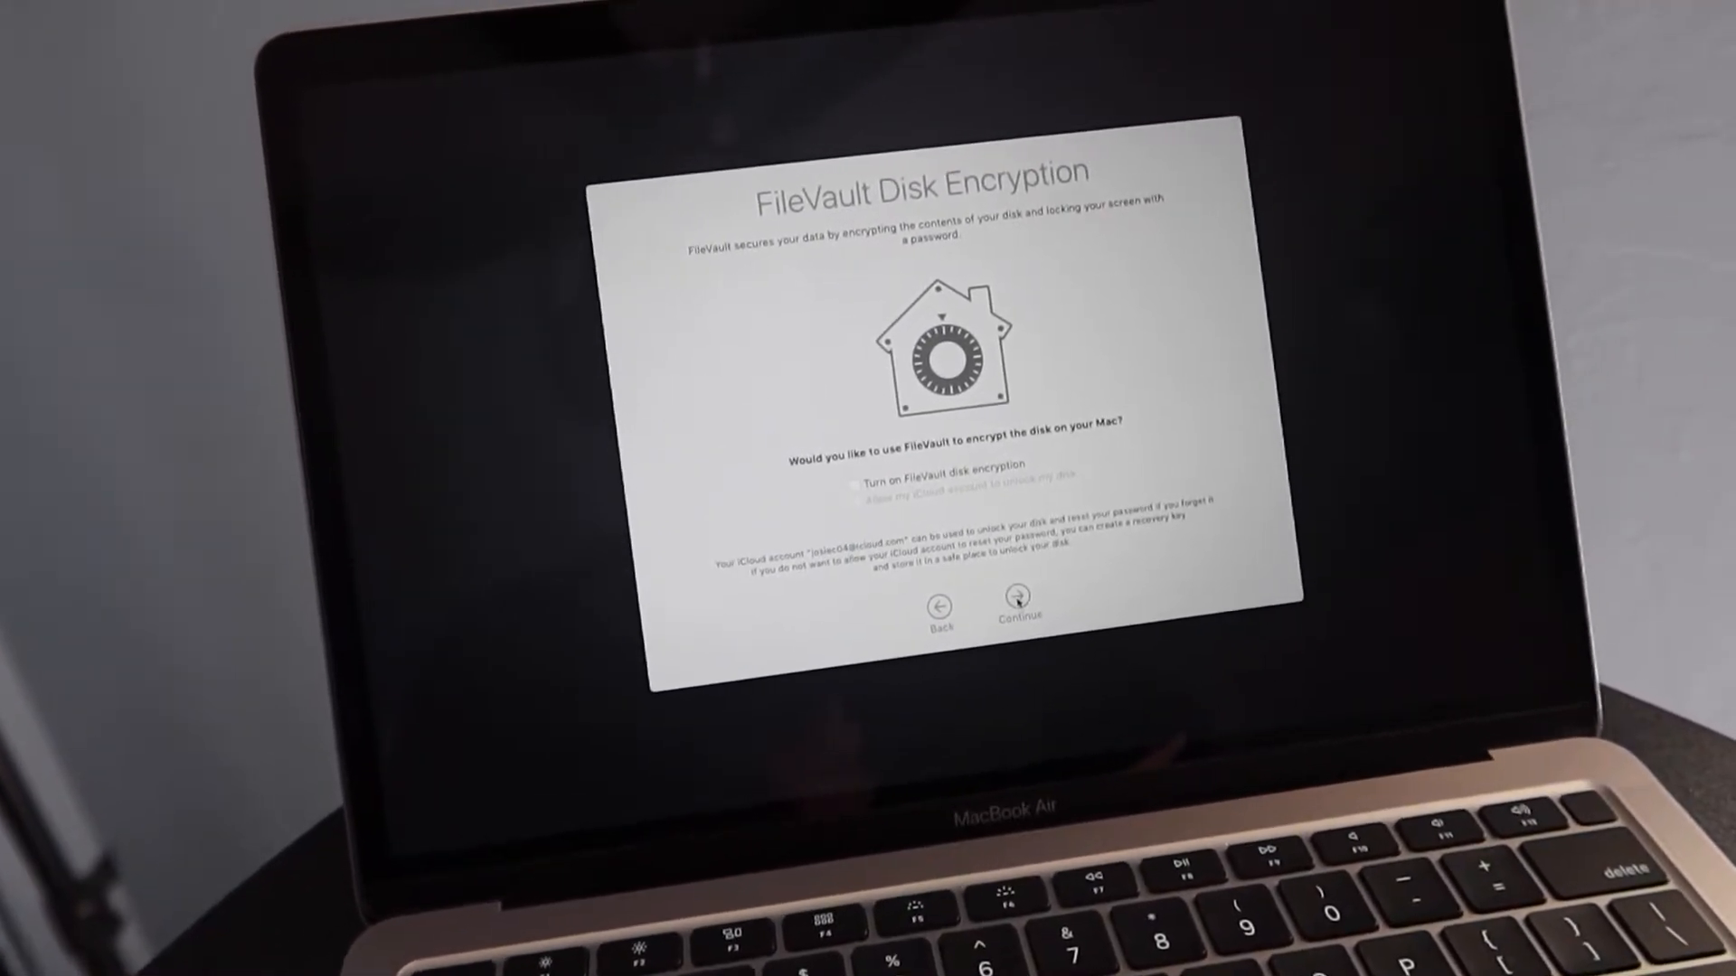
pyautogui.click(1018, 601)
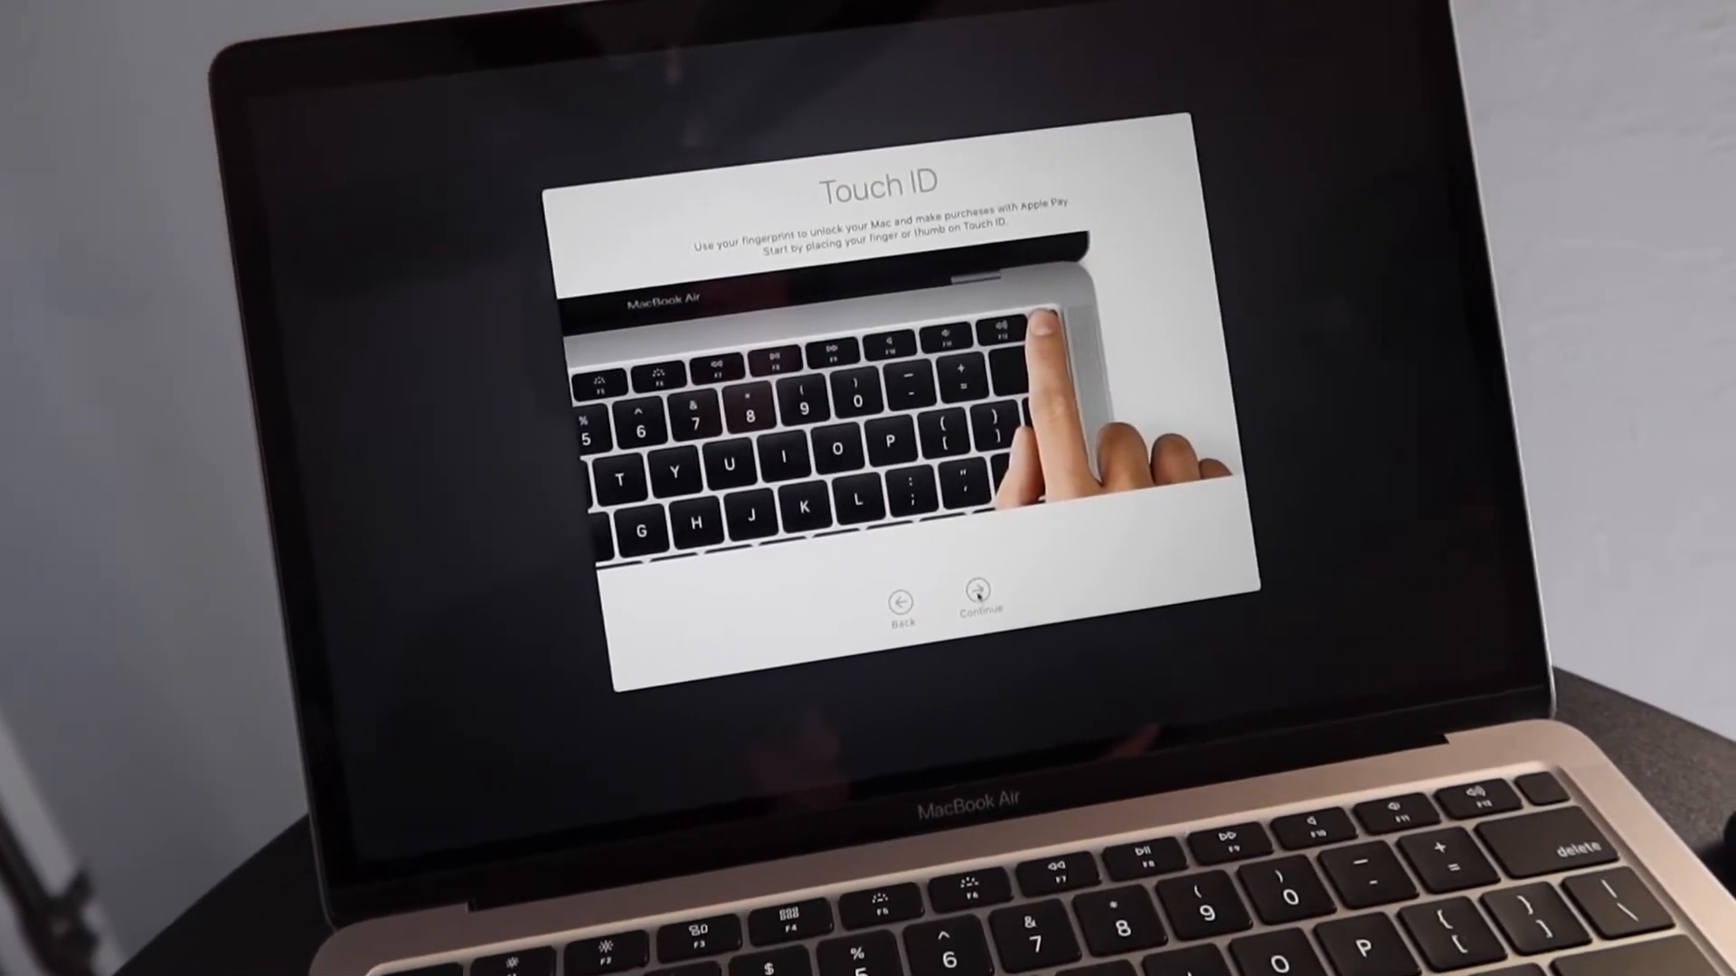
# Start Touch ID enrollment and register a fingerprint until Touch ID is ready
pyautogui.click(978, 594)
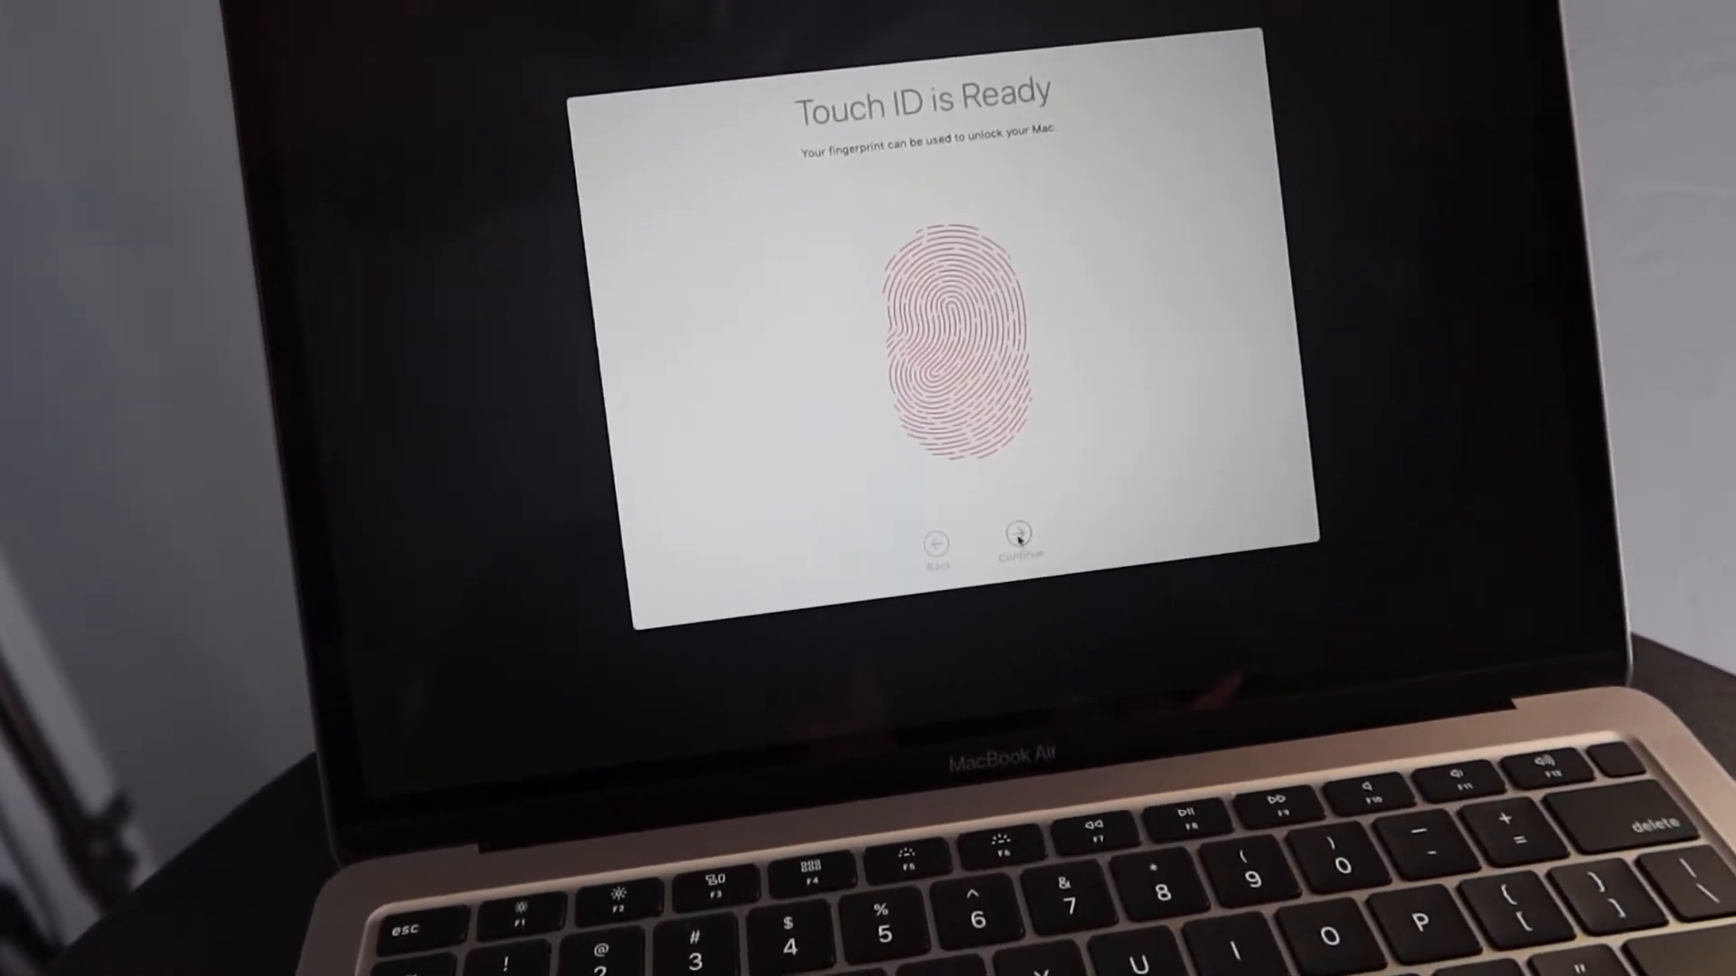
# Continue from 'Touch ID is Ready' through to the macOS Catalina desktop
pyautogui.click(1019, 537)
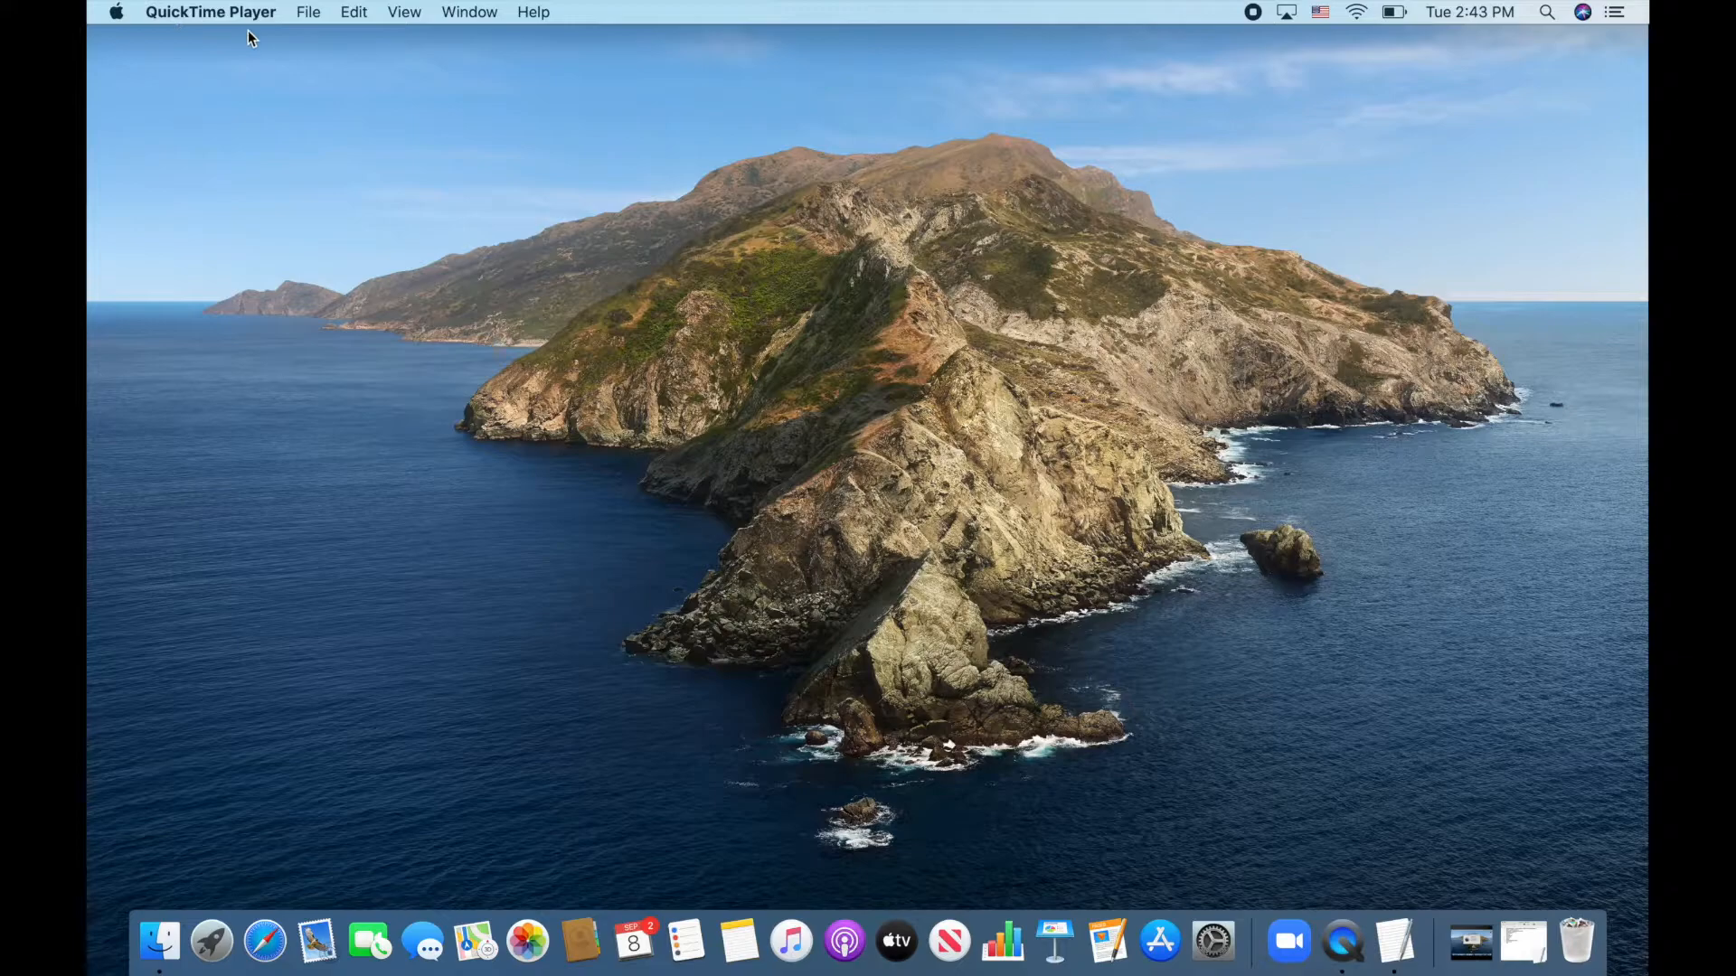
# Start a new QuickTime screen recording, then restore INSTALL OVERVIEW from the Dock
pyautogui.click(306, 20)
pyautogui.click(328, 89)
pyautogui.click(1147, 235)
pyautogui.click(1525, 941)
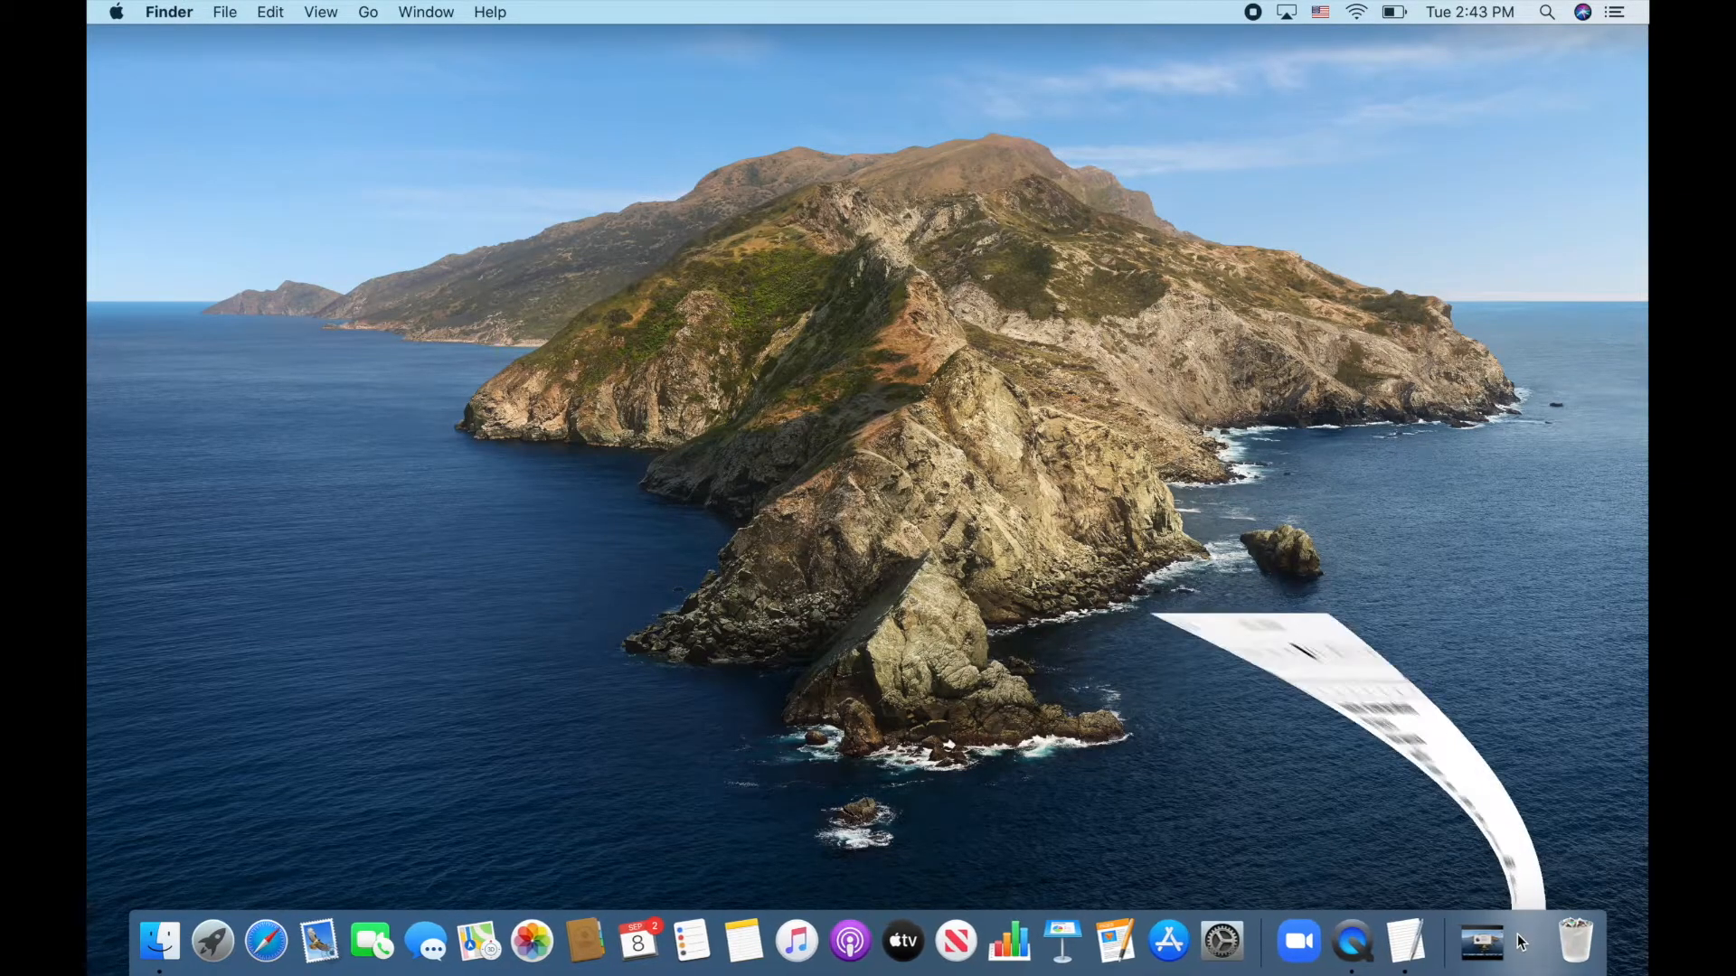
# Shift the INSTALL OVERVIEW window slightly left and bring up Spotlight Search
pyautogui.moveTo(409, 39); pyautogui.dragTo(388, 40)
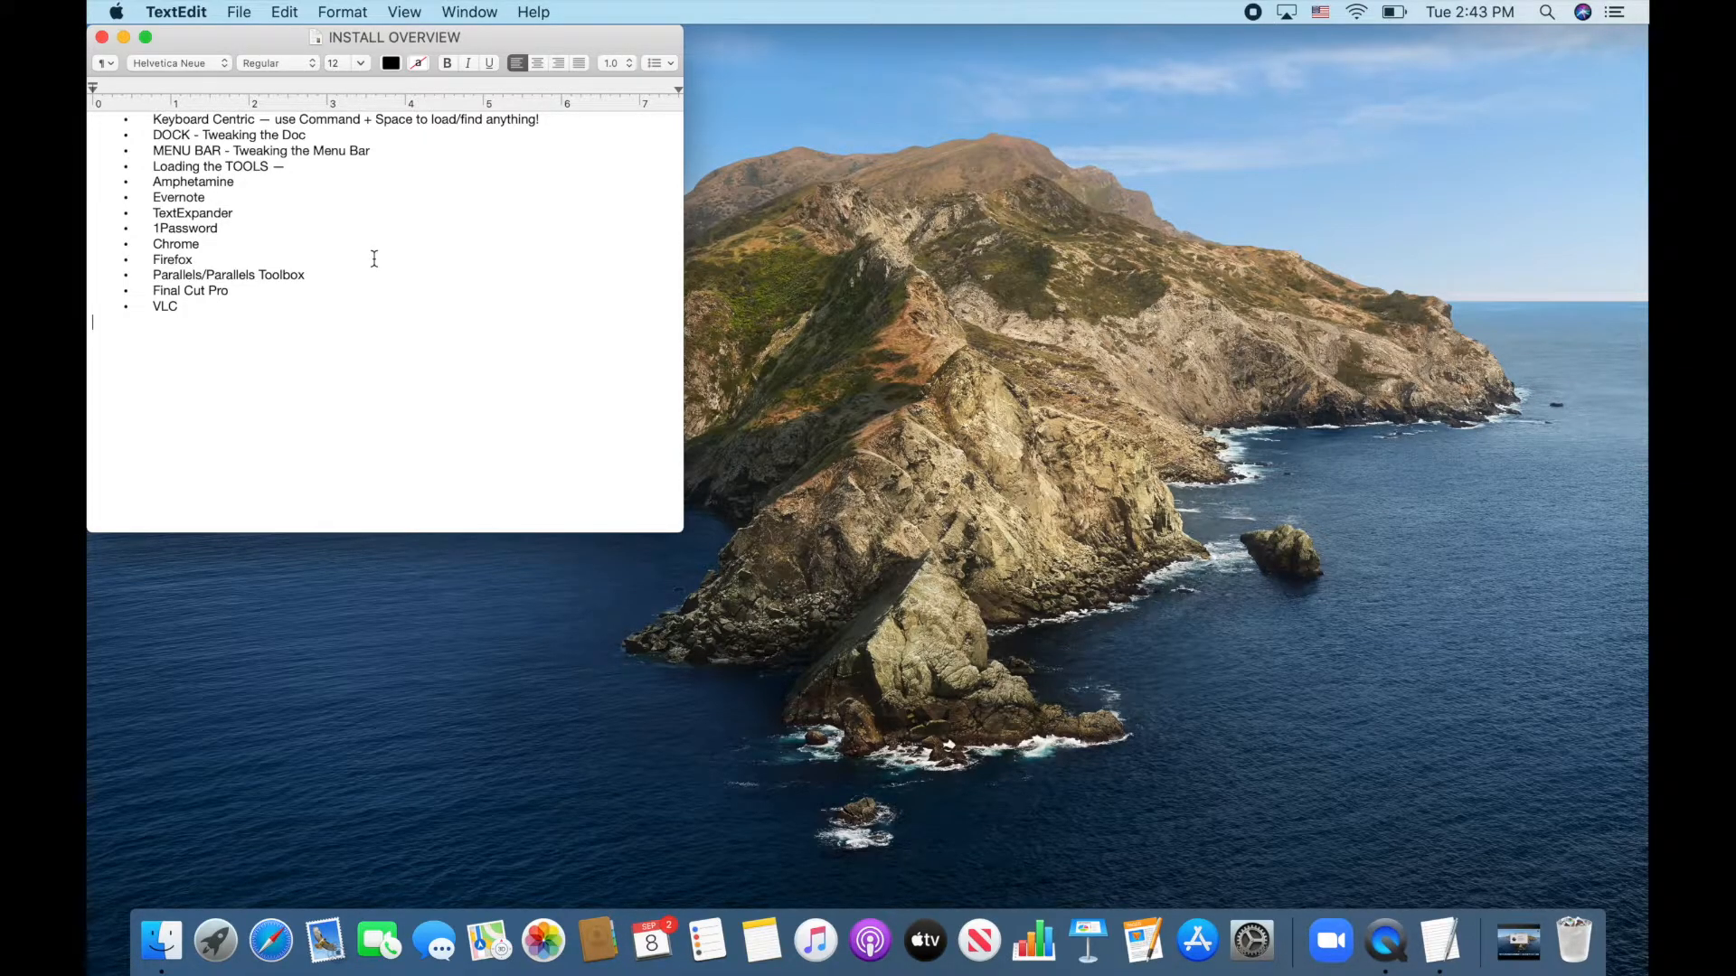
pyautogui.press('super+space')
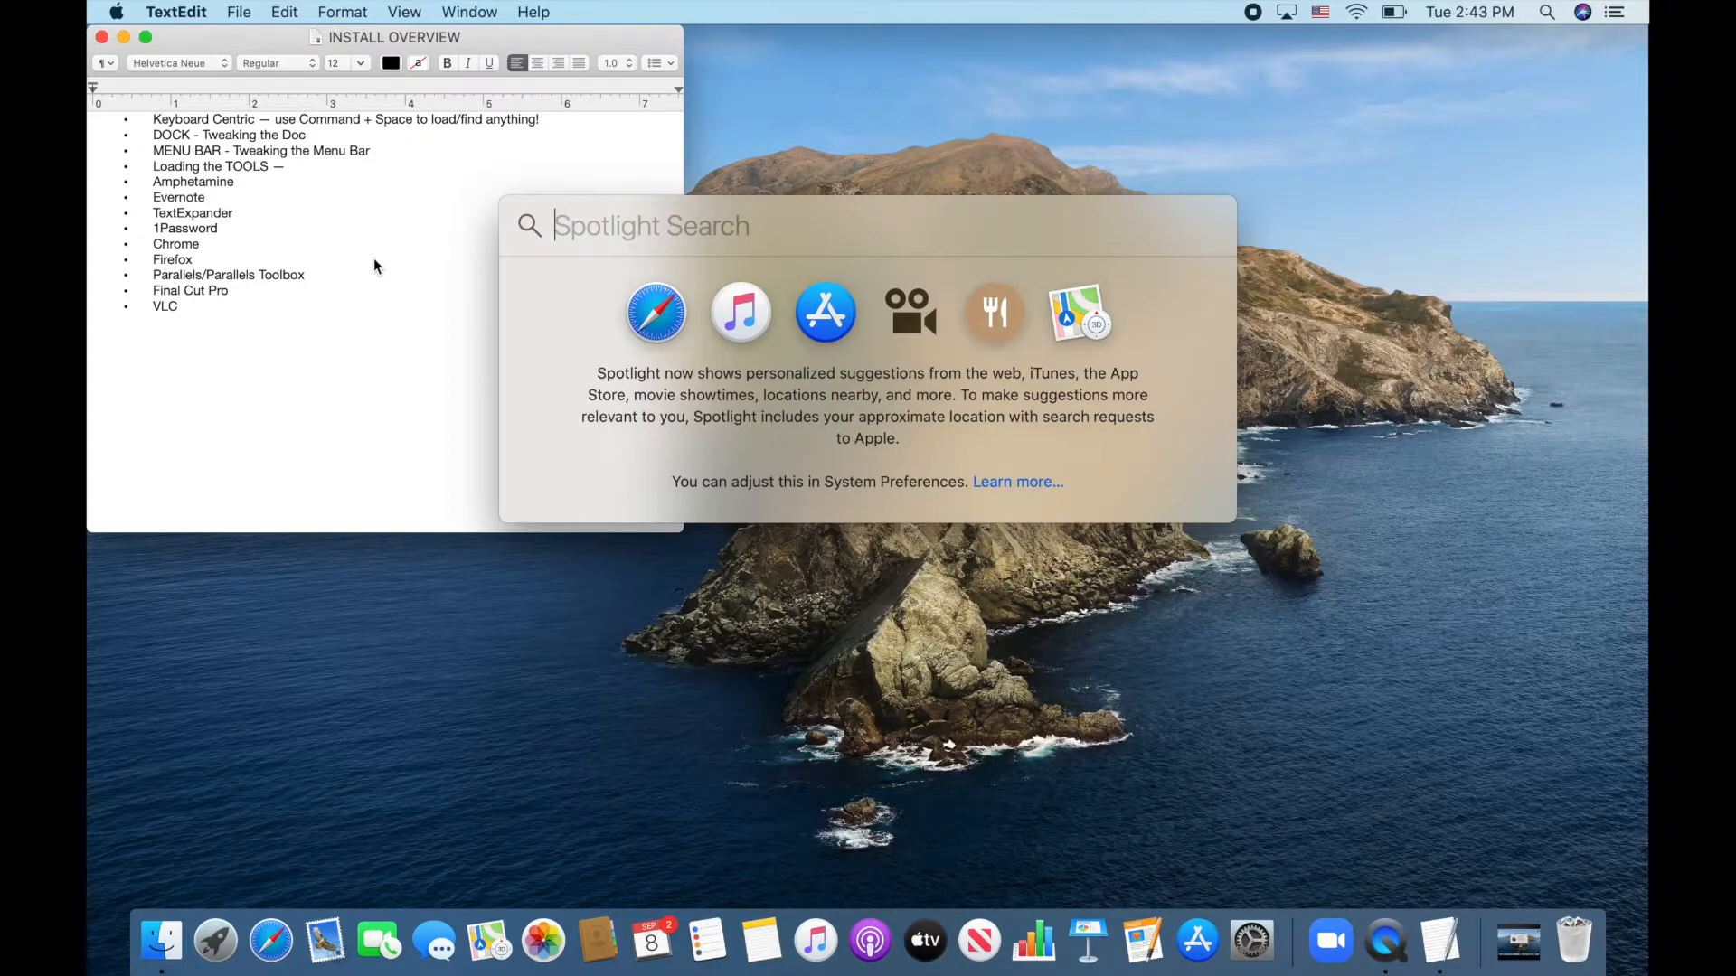
# Launch QuickTime Player via Spotlight 'quick' and cancel its Open dialog
pyautogui.write('quick')
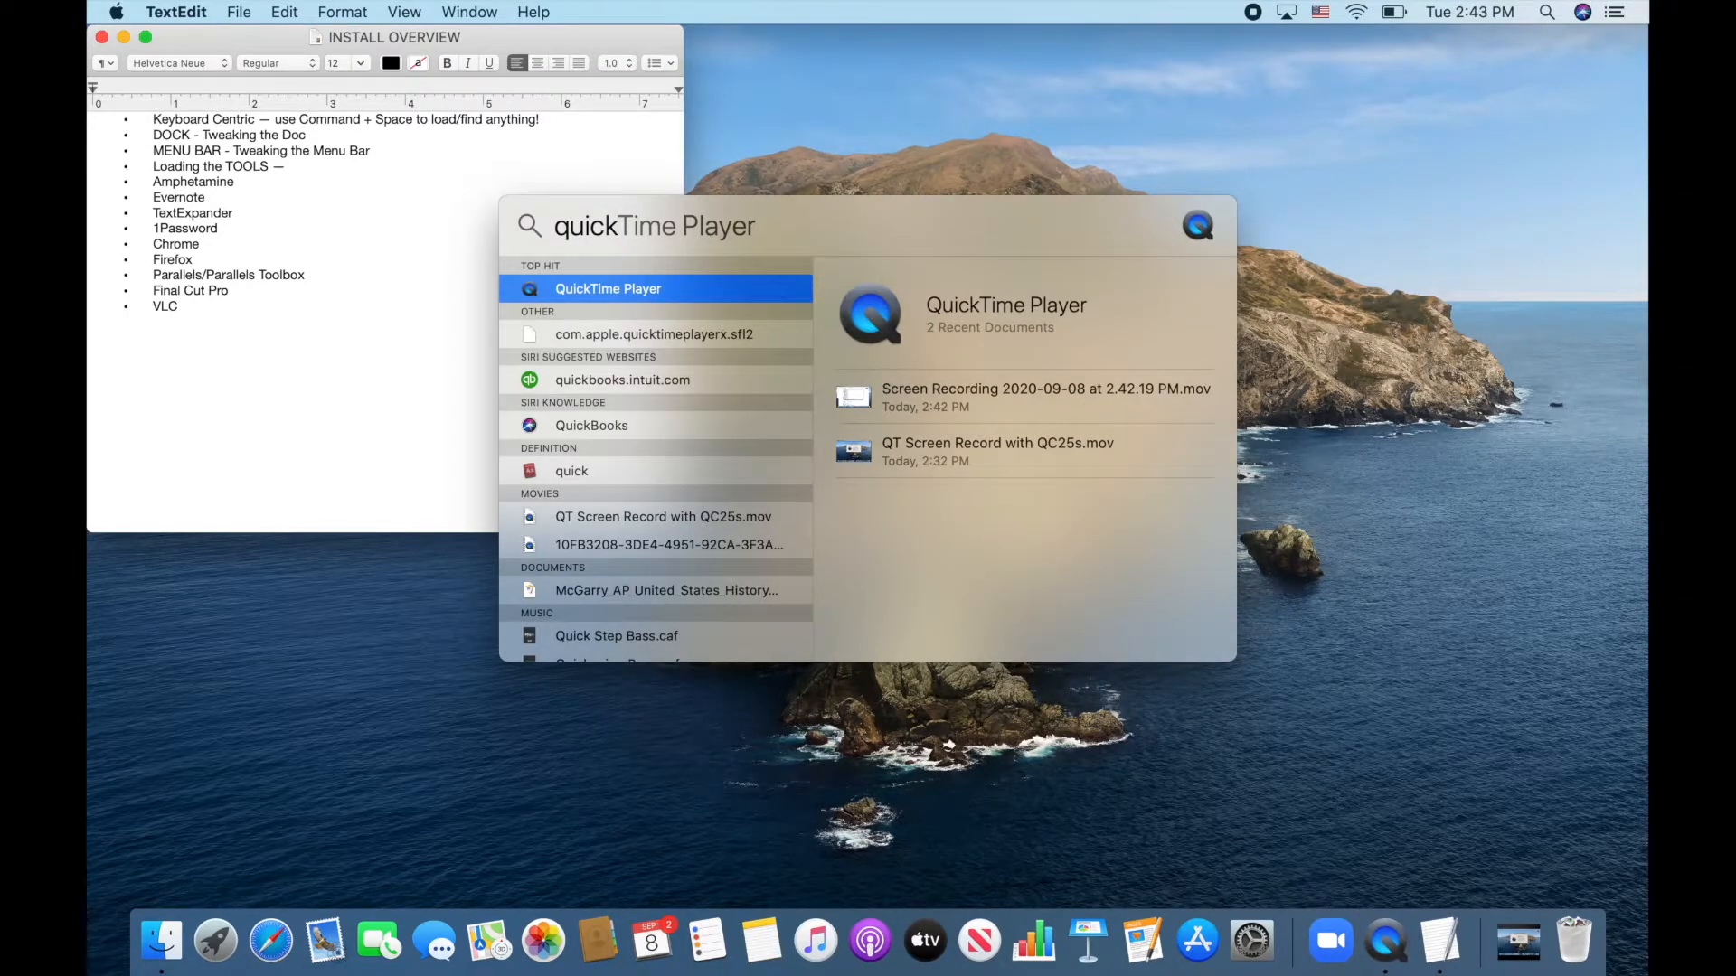
pyautogui.press('Return')
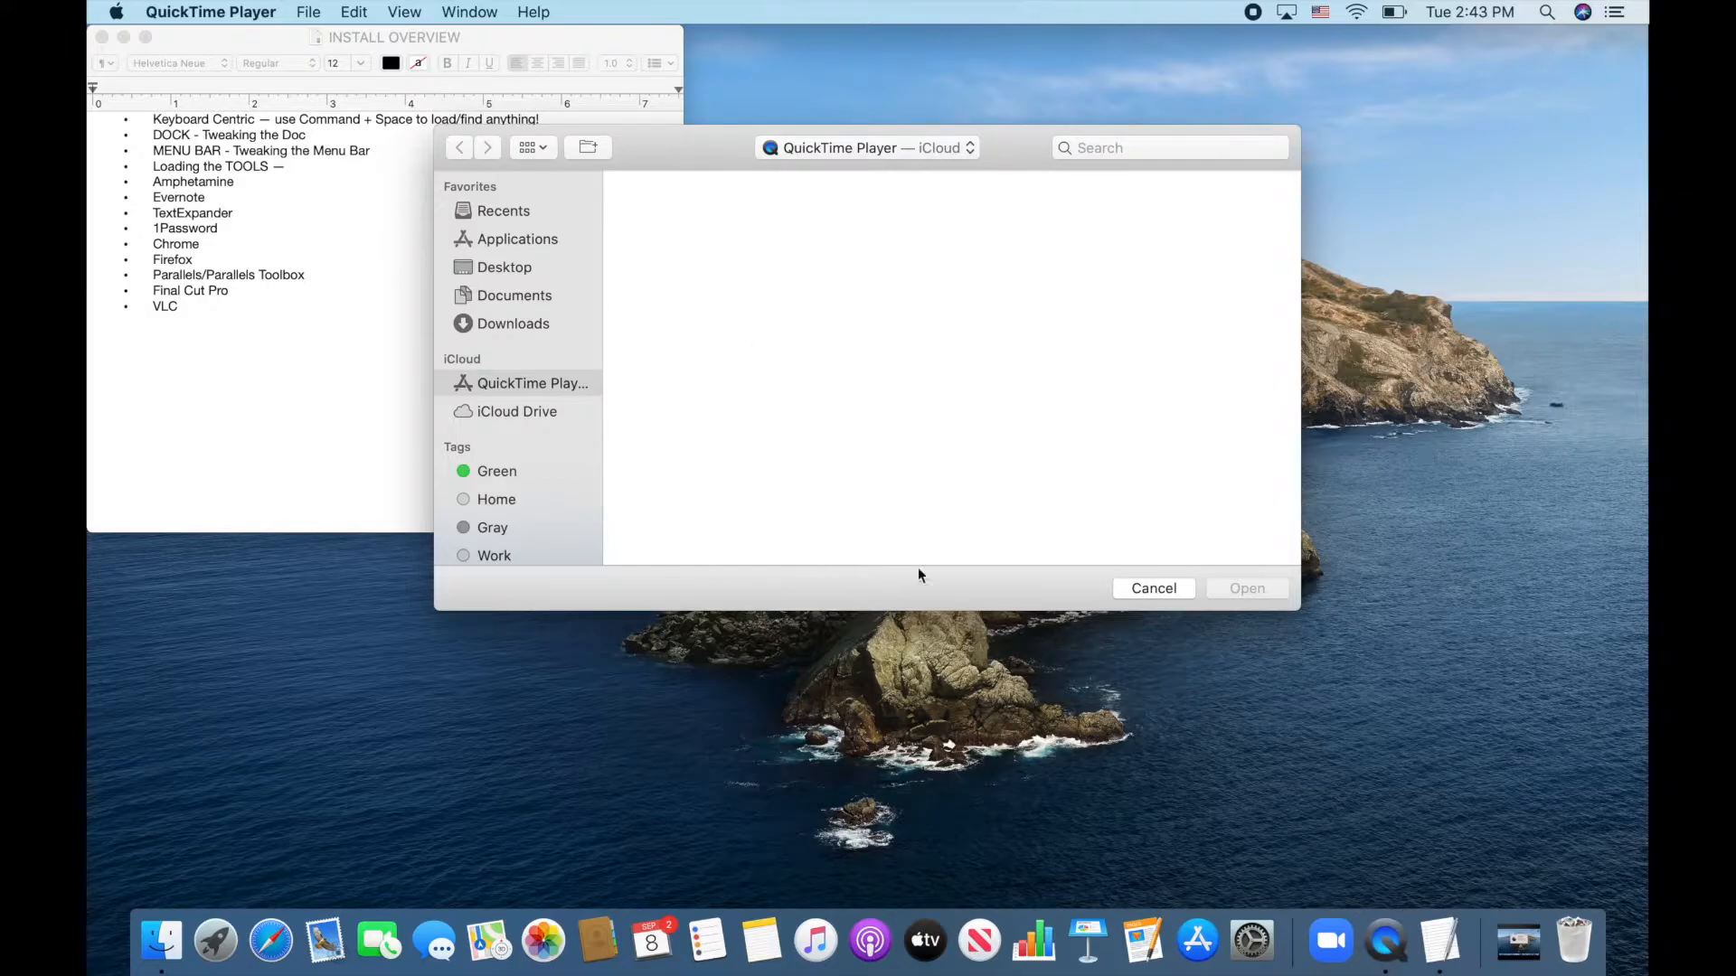
pyautogui.click(1166, 589)
# Launch Pages from Spotlight, then quit it with Command+Q
pyautogui.press('super+space')
pyautogui.write('p')
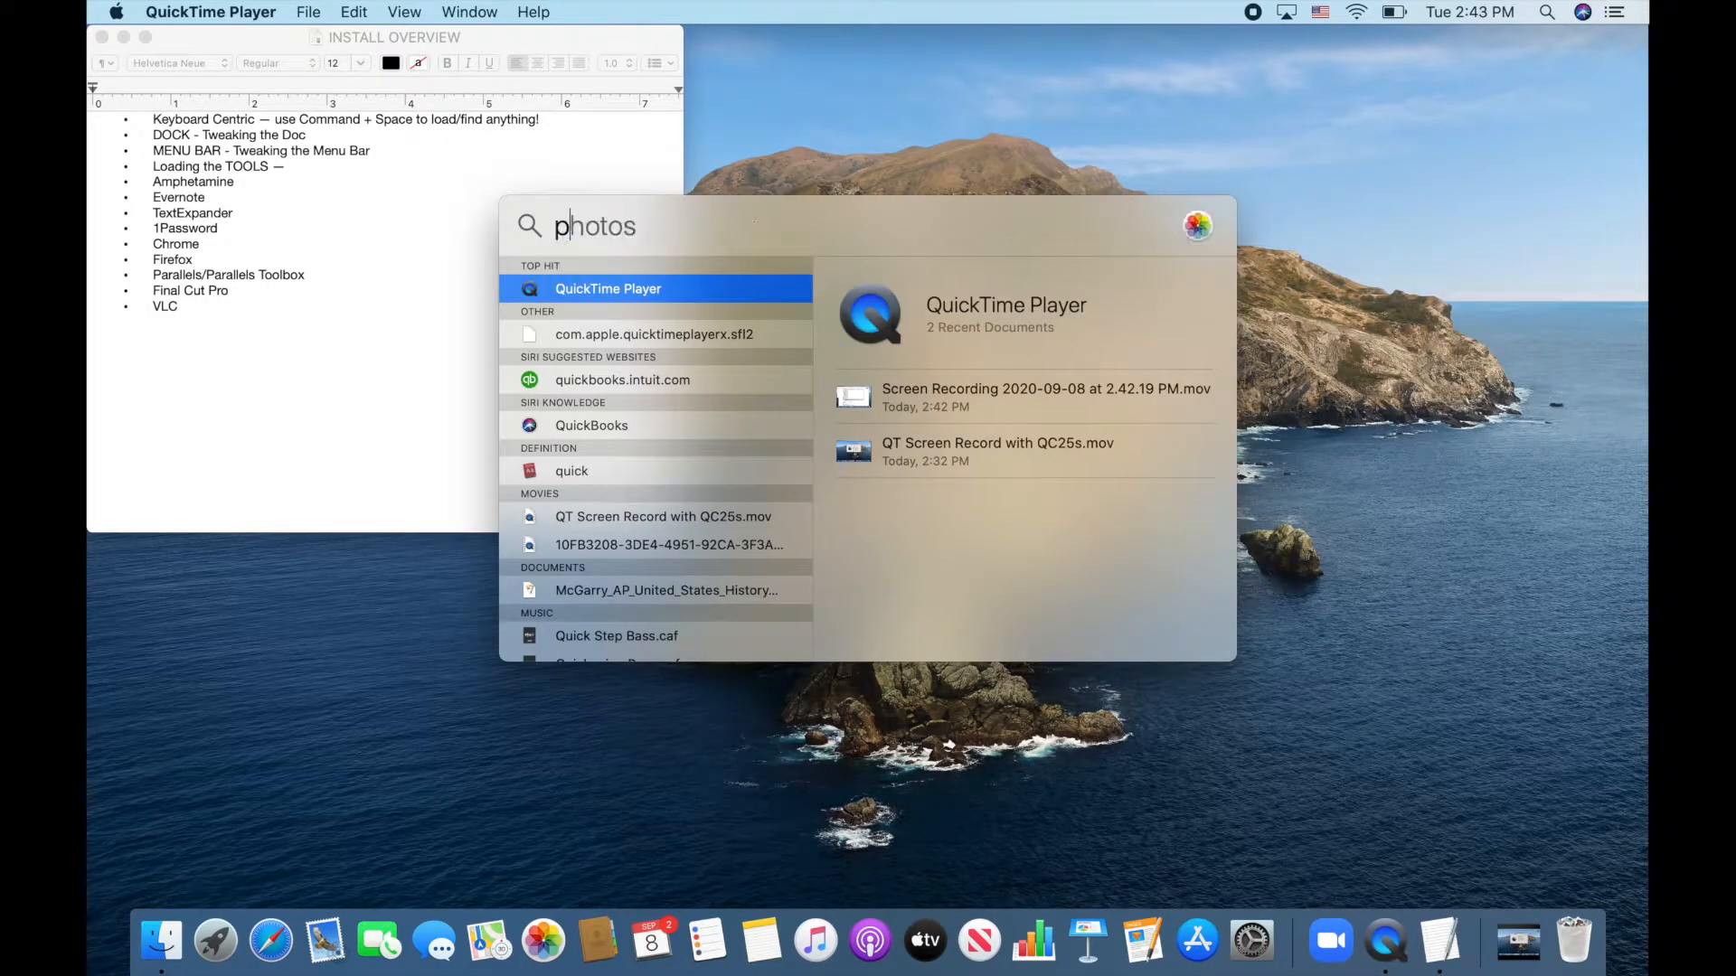
pyautogui.write('ages')
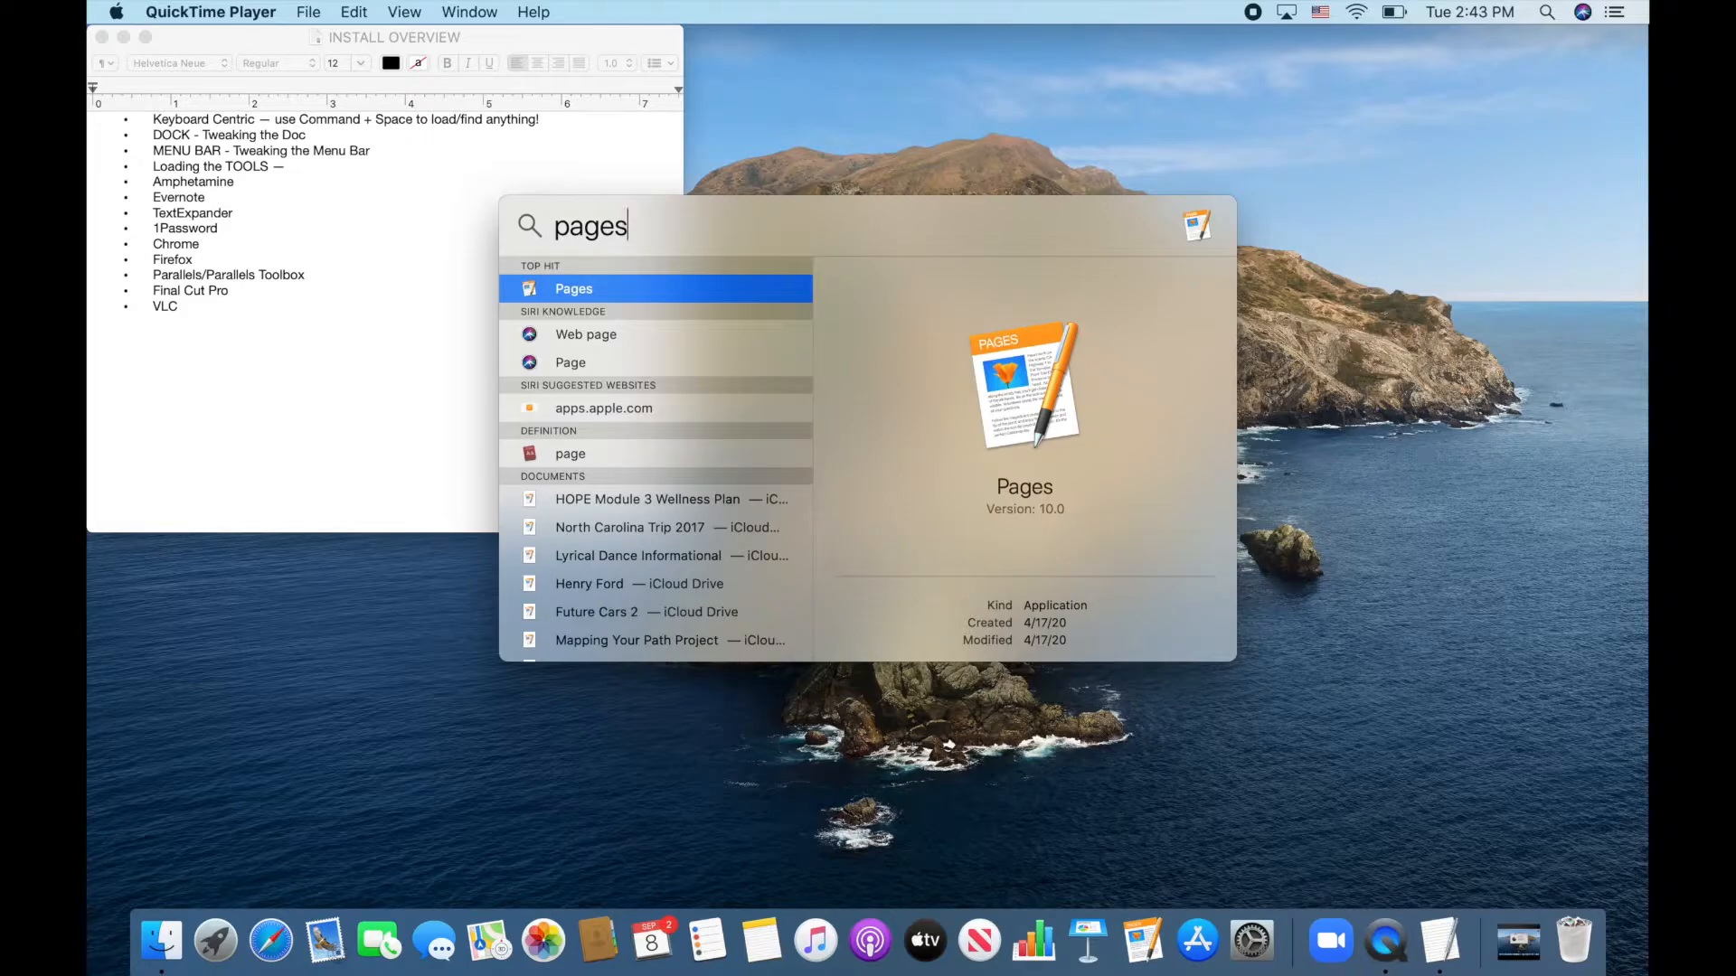
pyautogui.press('Return')
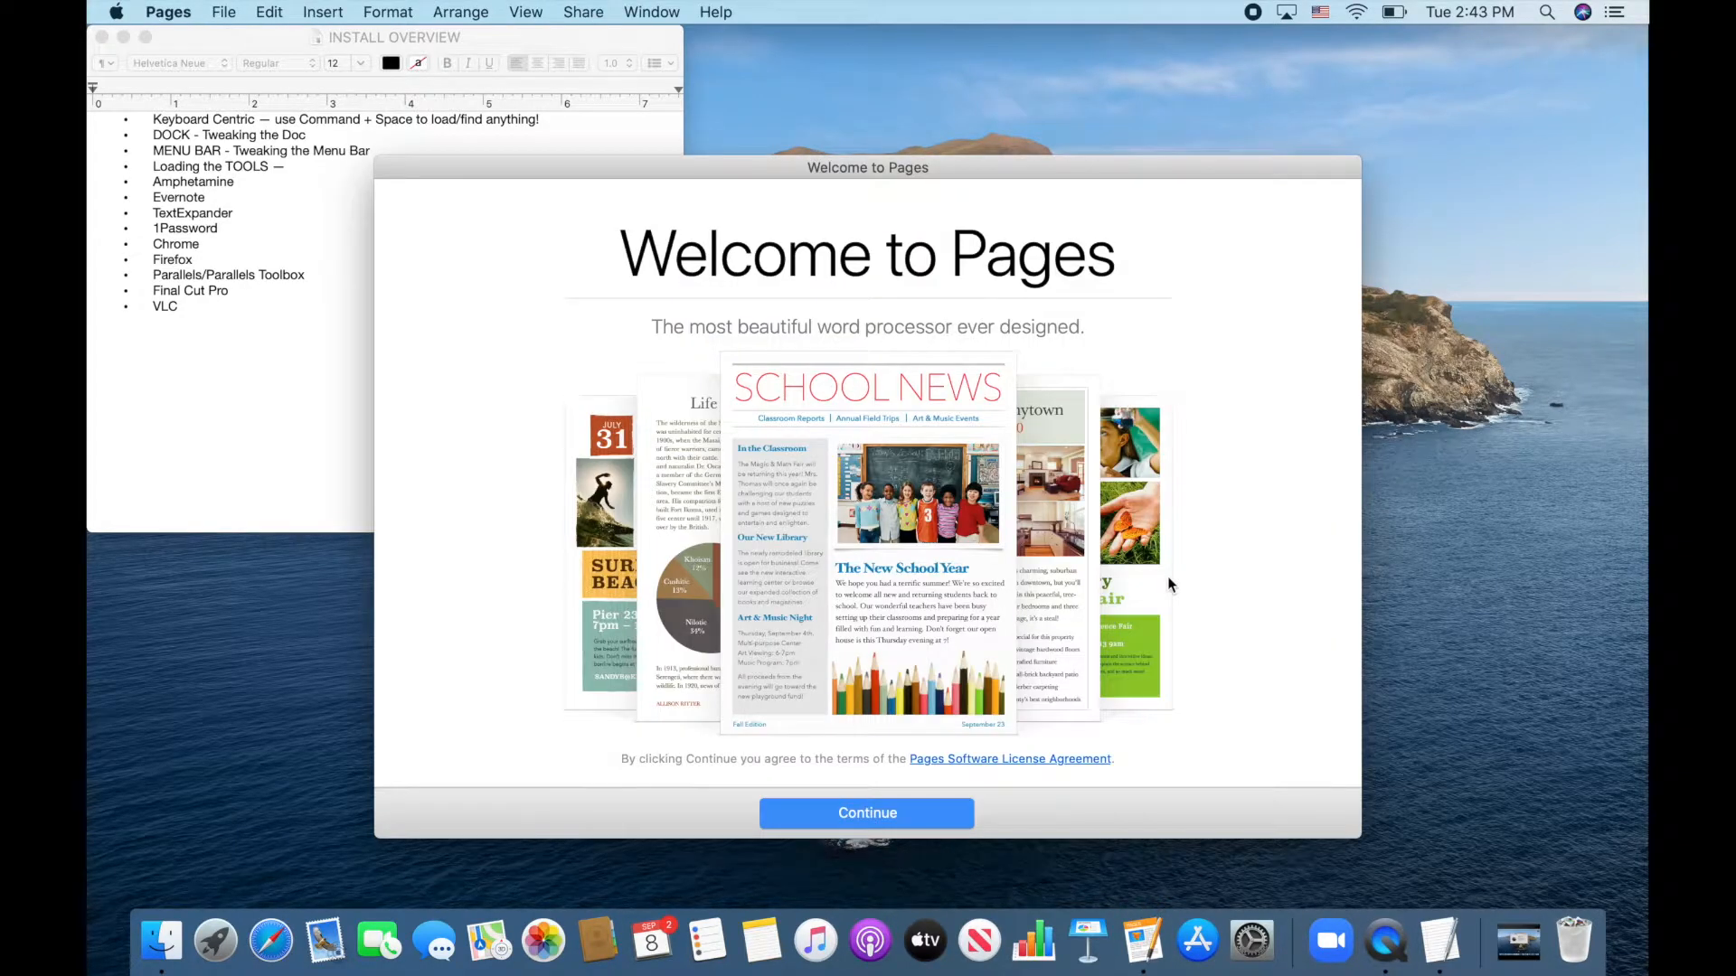
pyautogui.press('super+q')
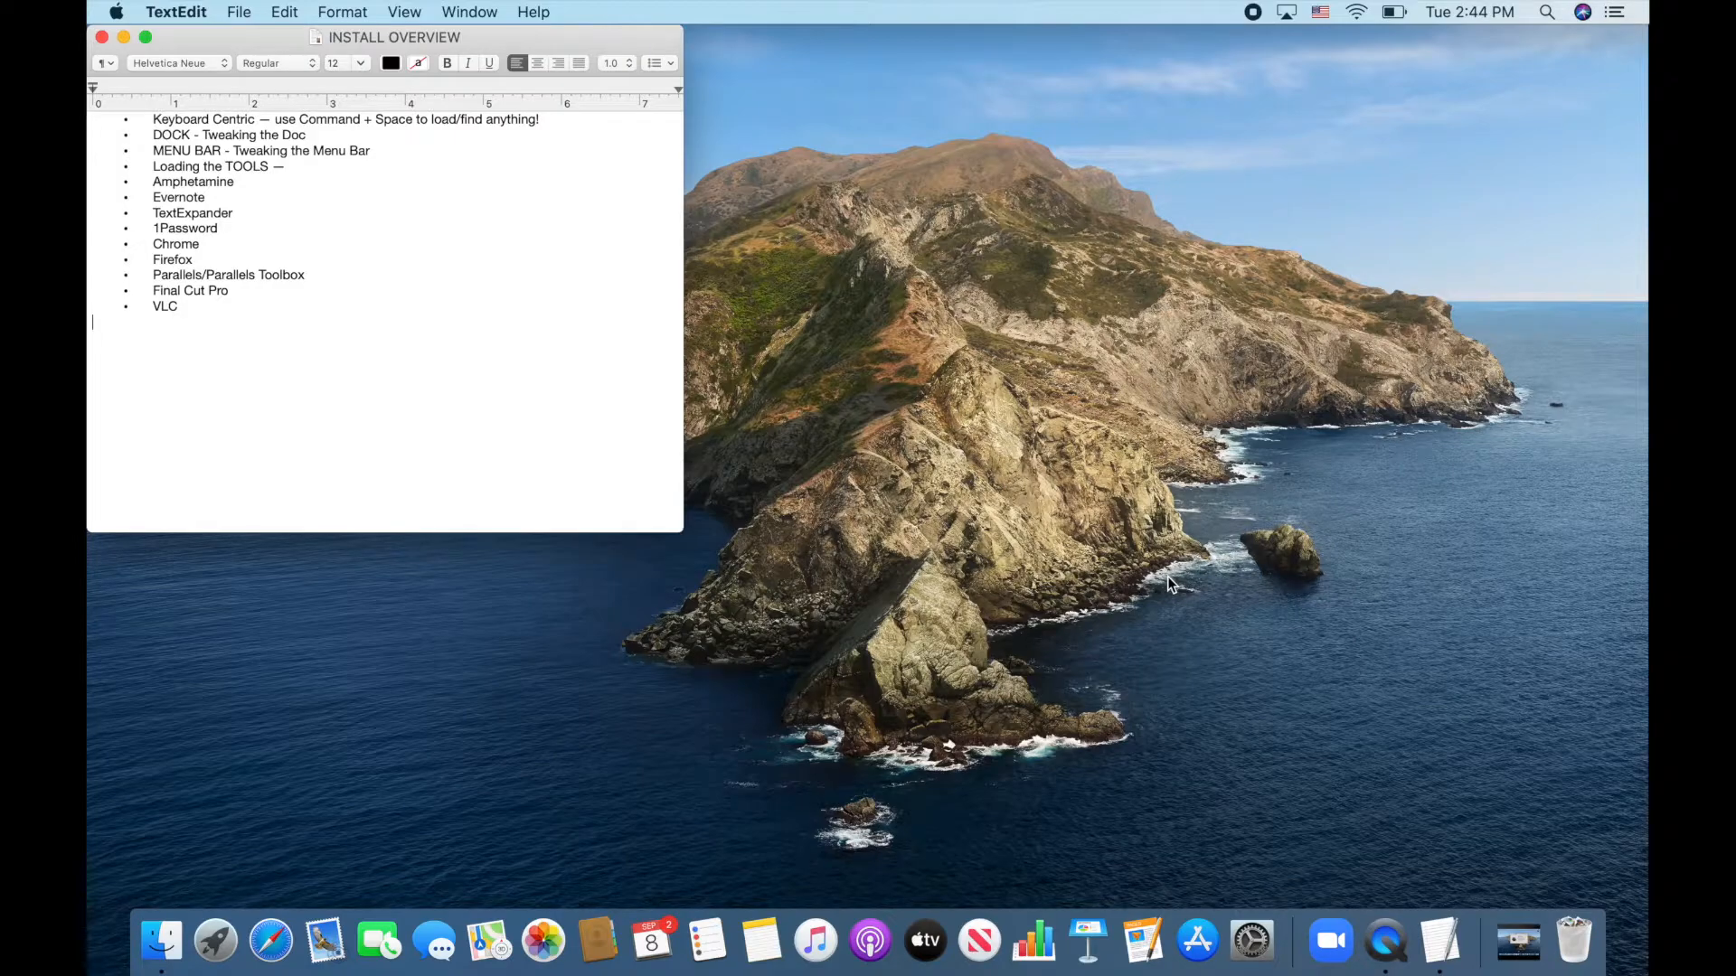
# Try Spotlight searches for 'mail' and 'cal', clear them, and close Spotlight
pyautogui.press('super+space')
pyautogui.write('mail')
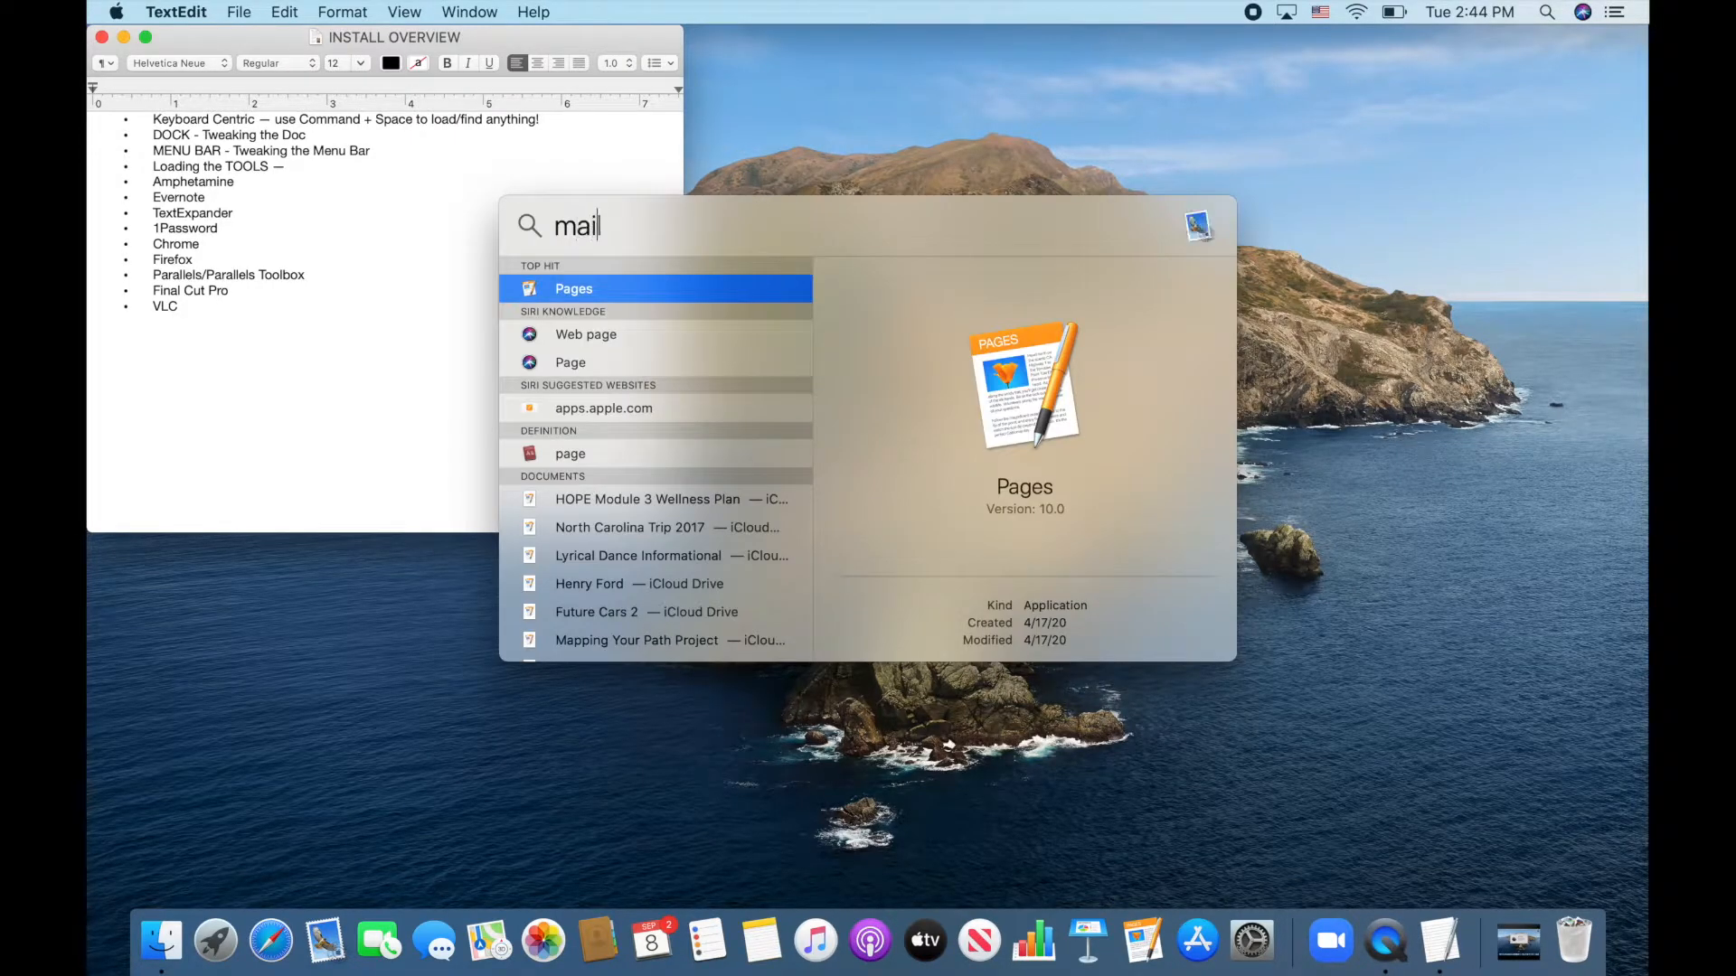
pyautogui.press('BackSpace')
pyautogui.press('BackSpace')
pyautogui.press('BackSpace')
pyautogui.press('BackSpace')
pyautogui.write('cal')
pyautogui.press('BackSpace')
pyautogui.press('BackSpace')
pyautogui.press('BackSpace')
pyautogui.press('BackSpace')
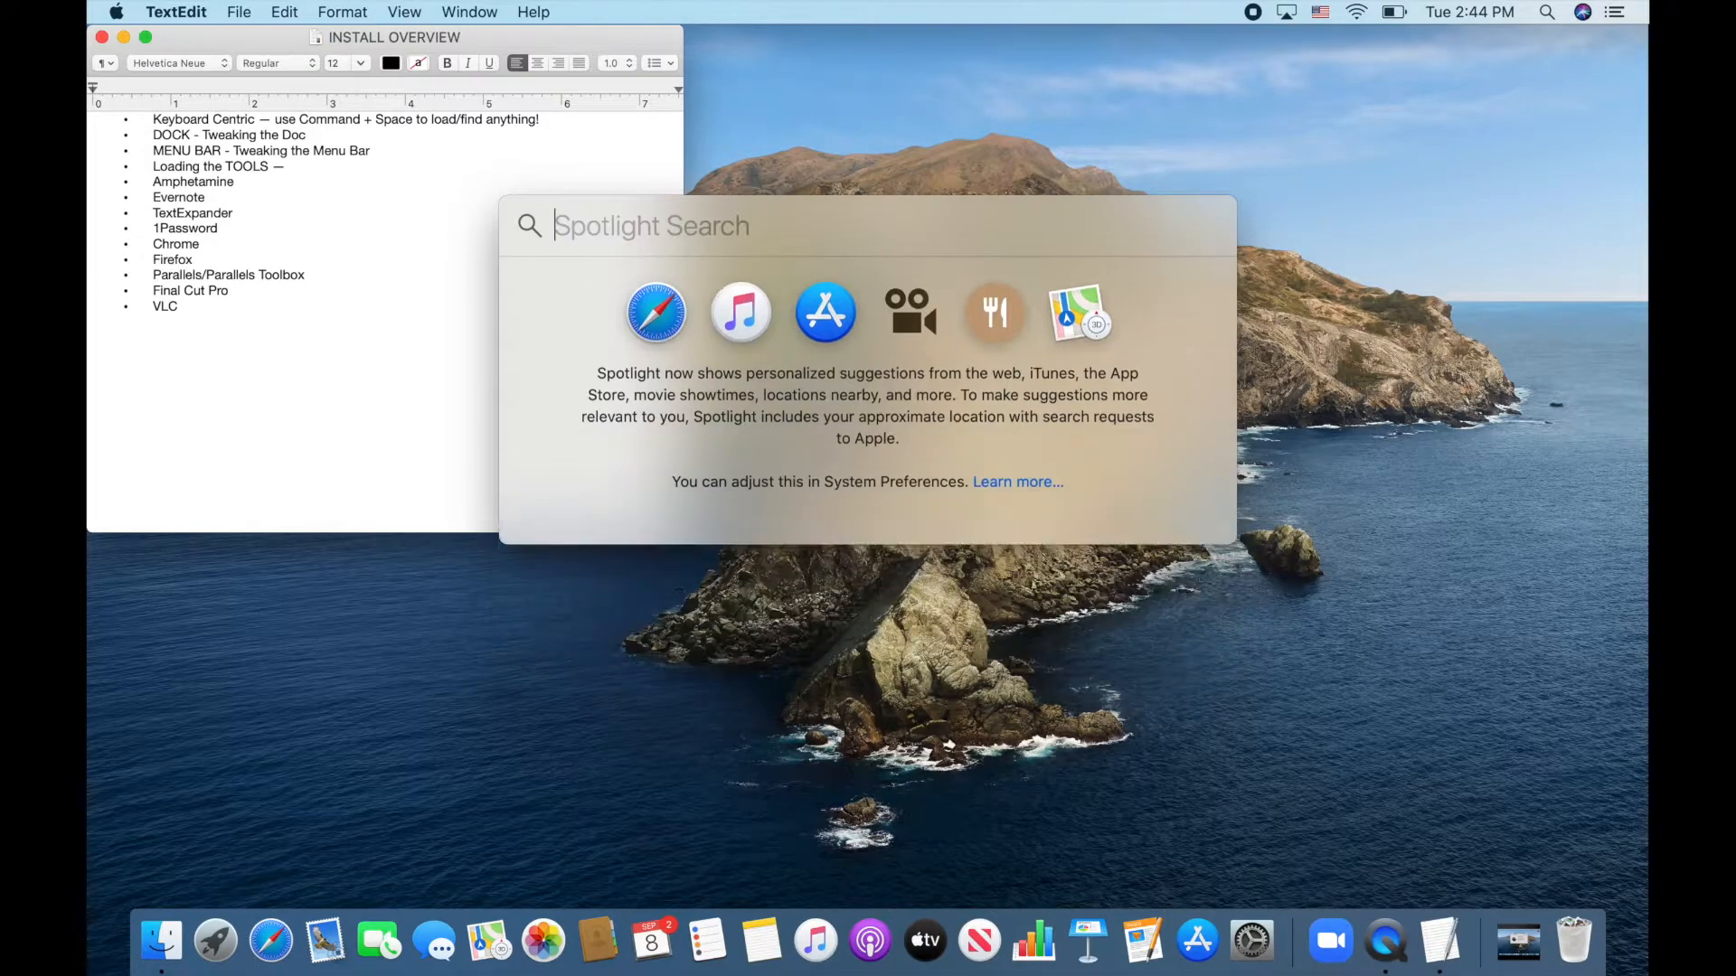
pyautogui.press('Escape')
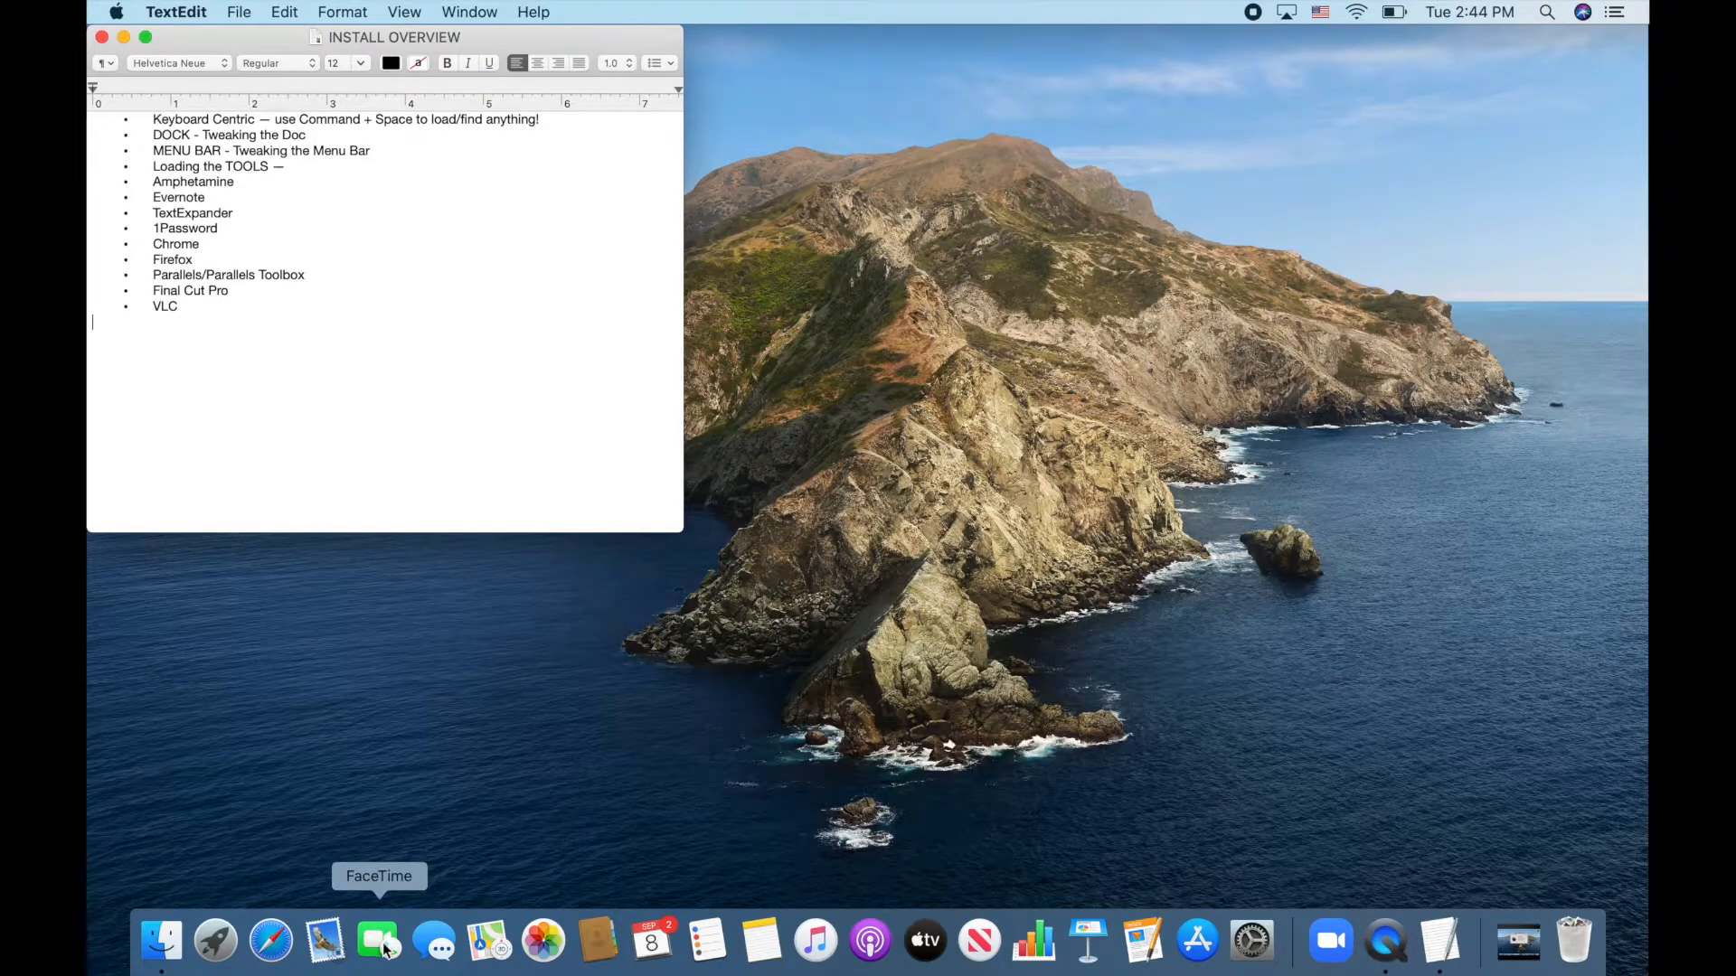
# Drag the FaceTime, Messages and Maps icons out of the Dock to remove them
pyautogui.moveTo(382, 947); pyautogui.dragTo(409, 794)
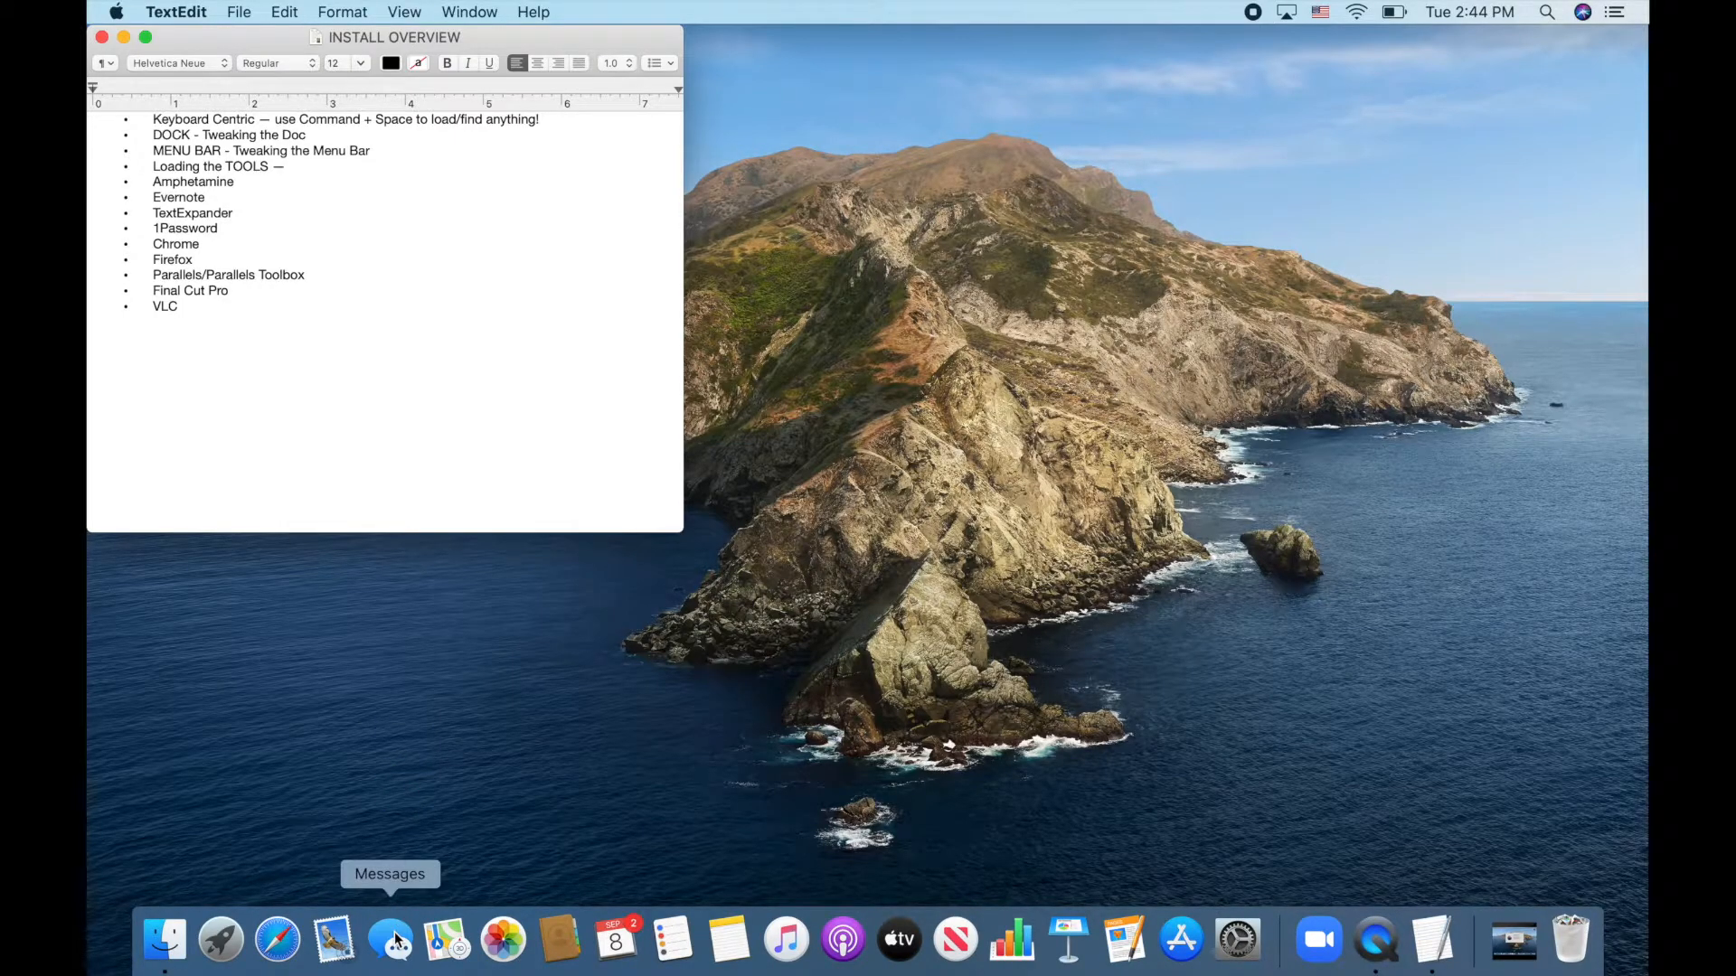
pyautogui.moveTo(395, 940); pyautogui.dragTo(396, 941)
pyautogui.rightClick(397, 943)
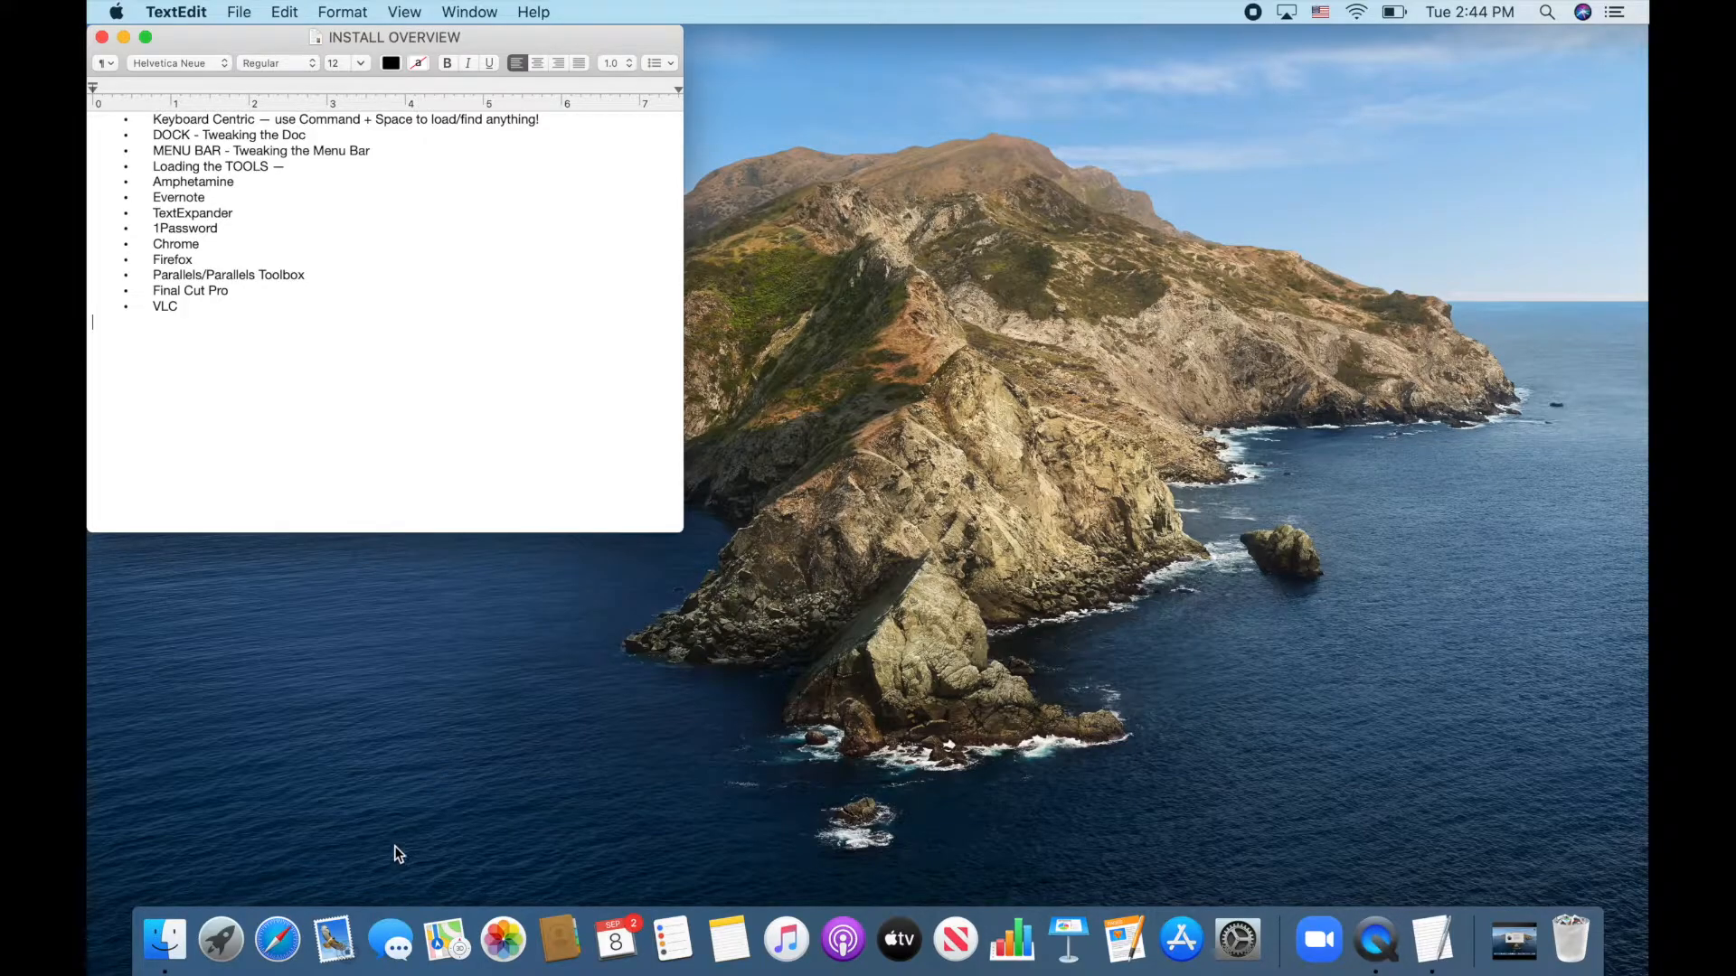
pyautogui.moveTo(396, 941); pyautogui.dragTo(403, 756)
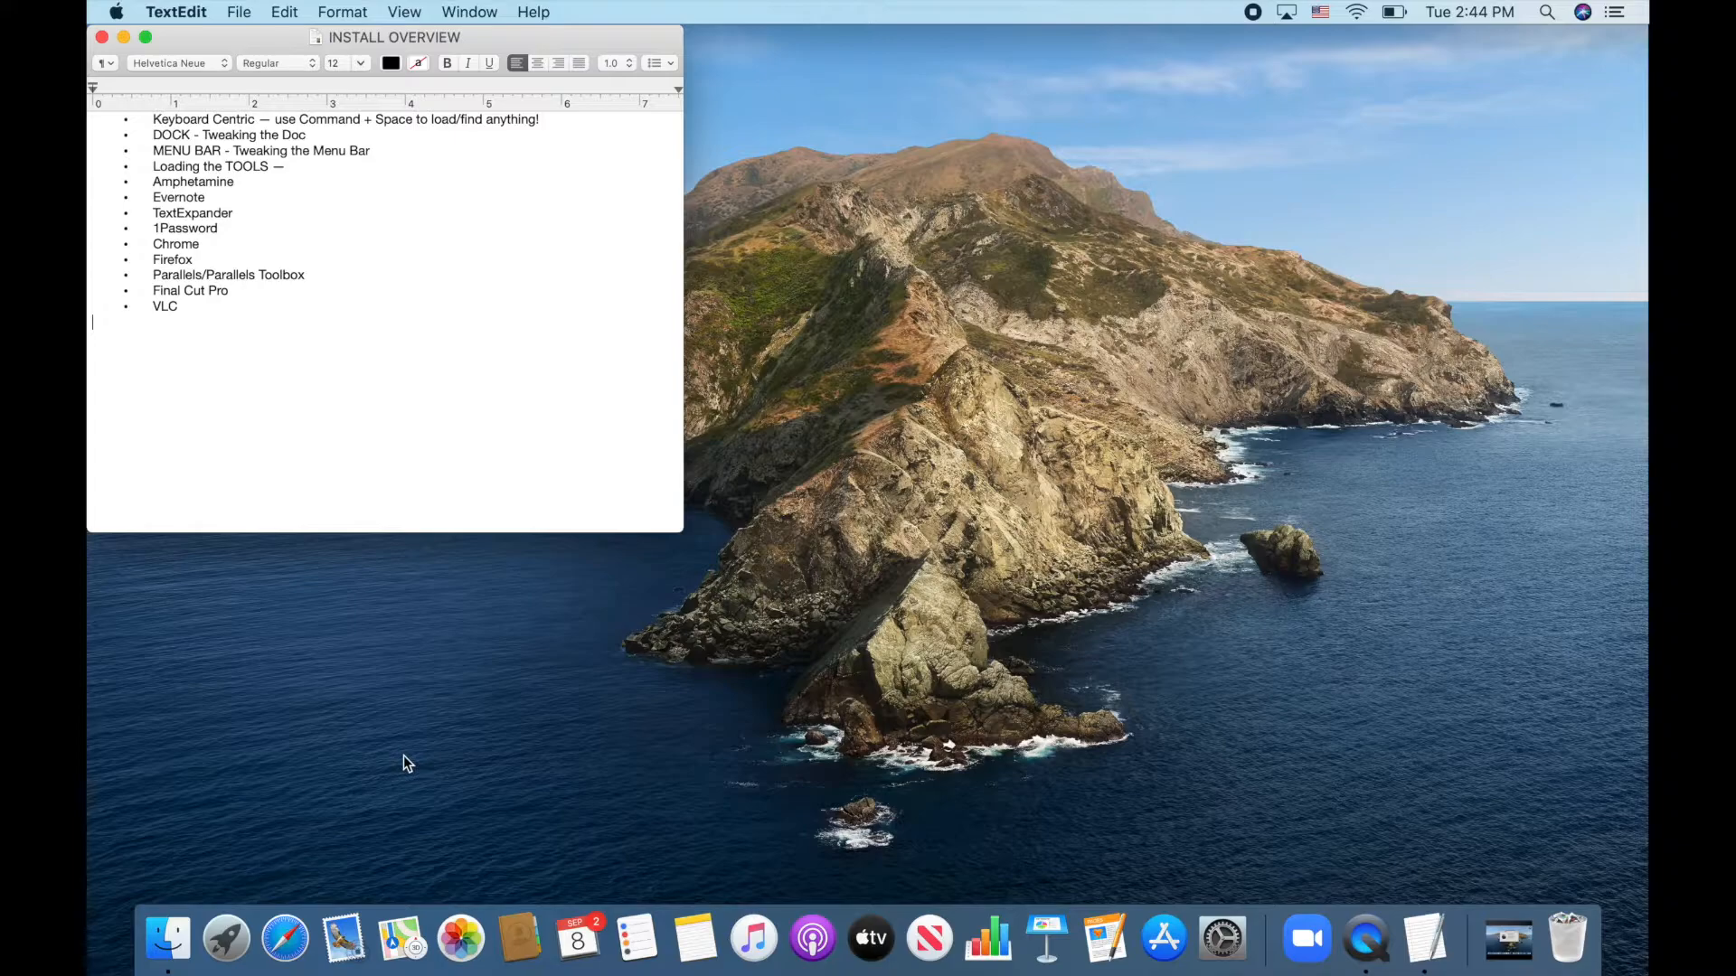
pyautogui.moveTo(403, 916); pyautogui.dragTo(407, 793)
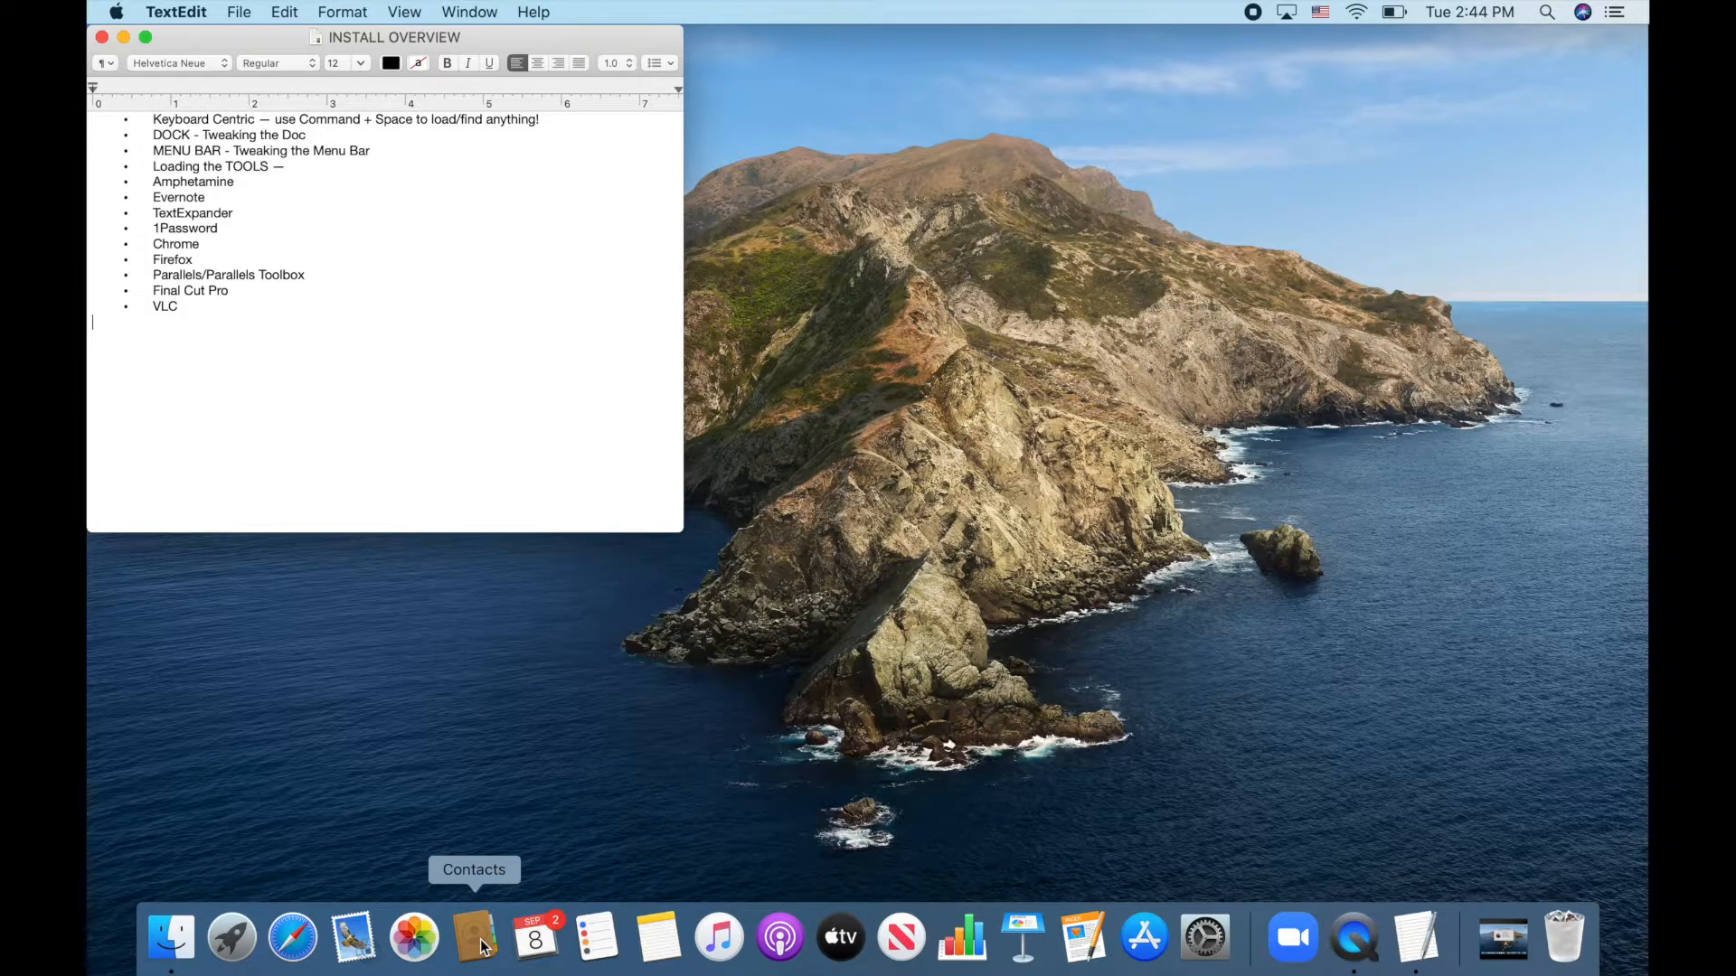
# Run a Spotlight search for 'contacts'
pyautogui.press('super+space')
pyautogui.write('contacts')
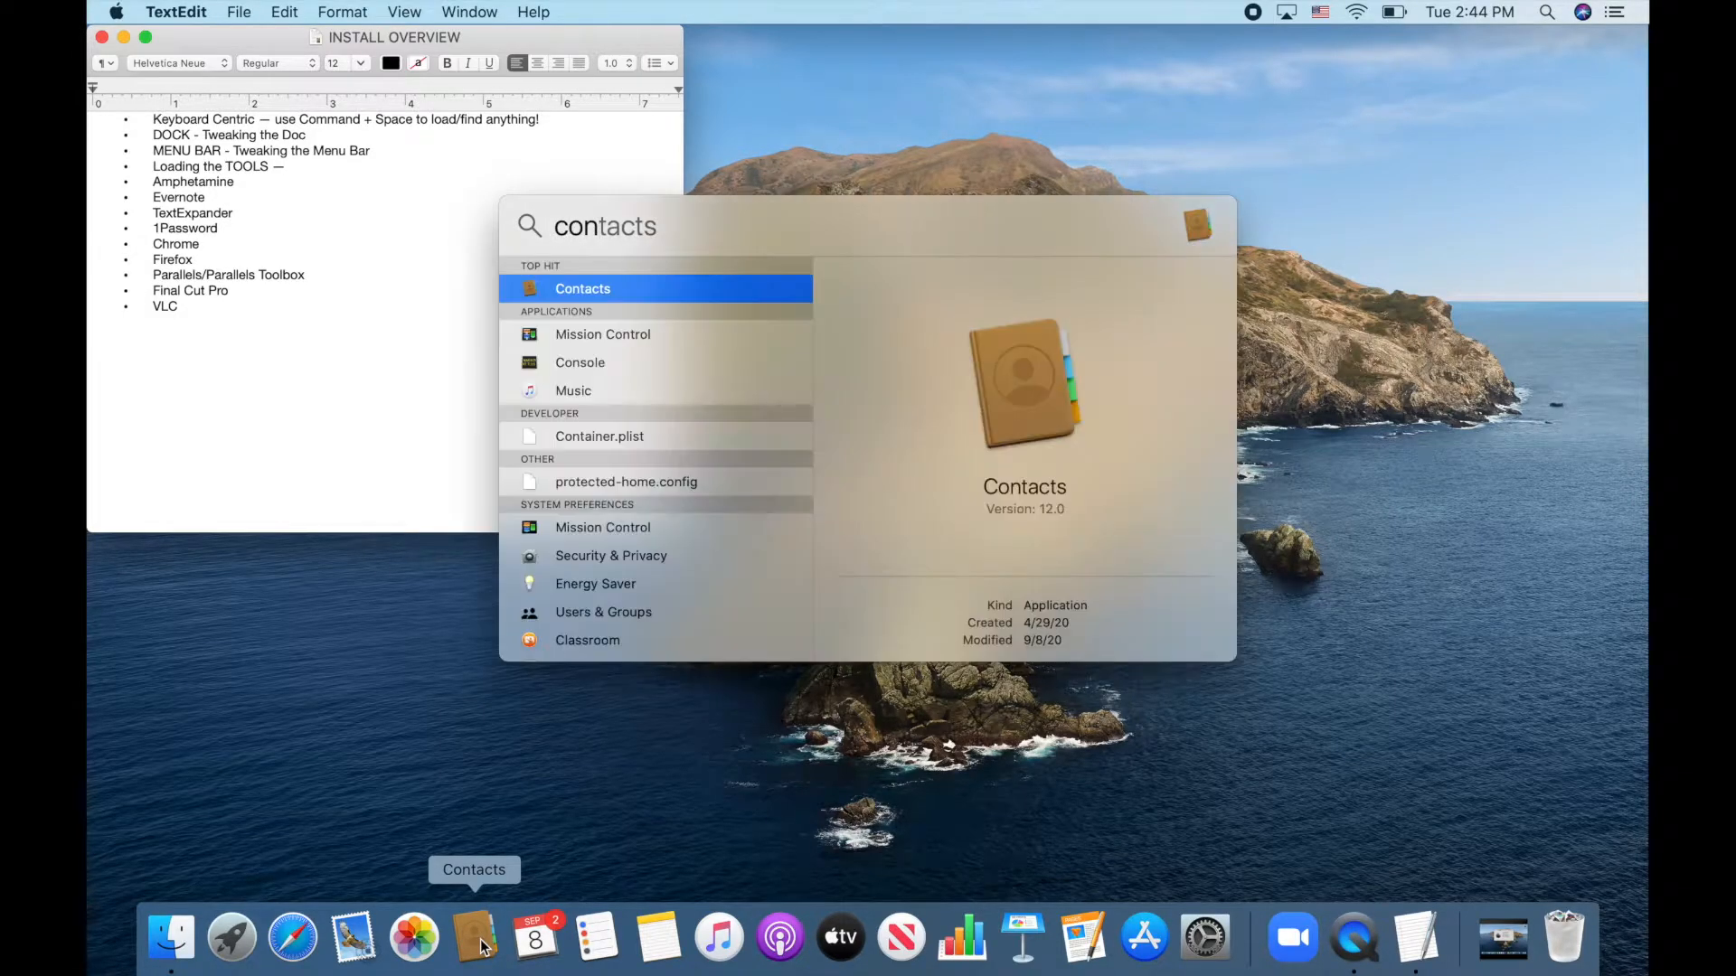
pyautogui.press('Return')
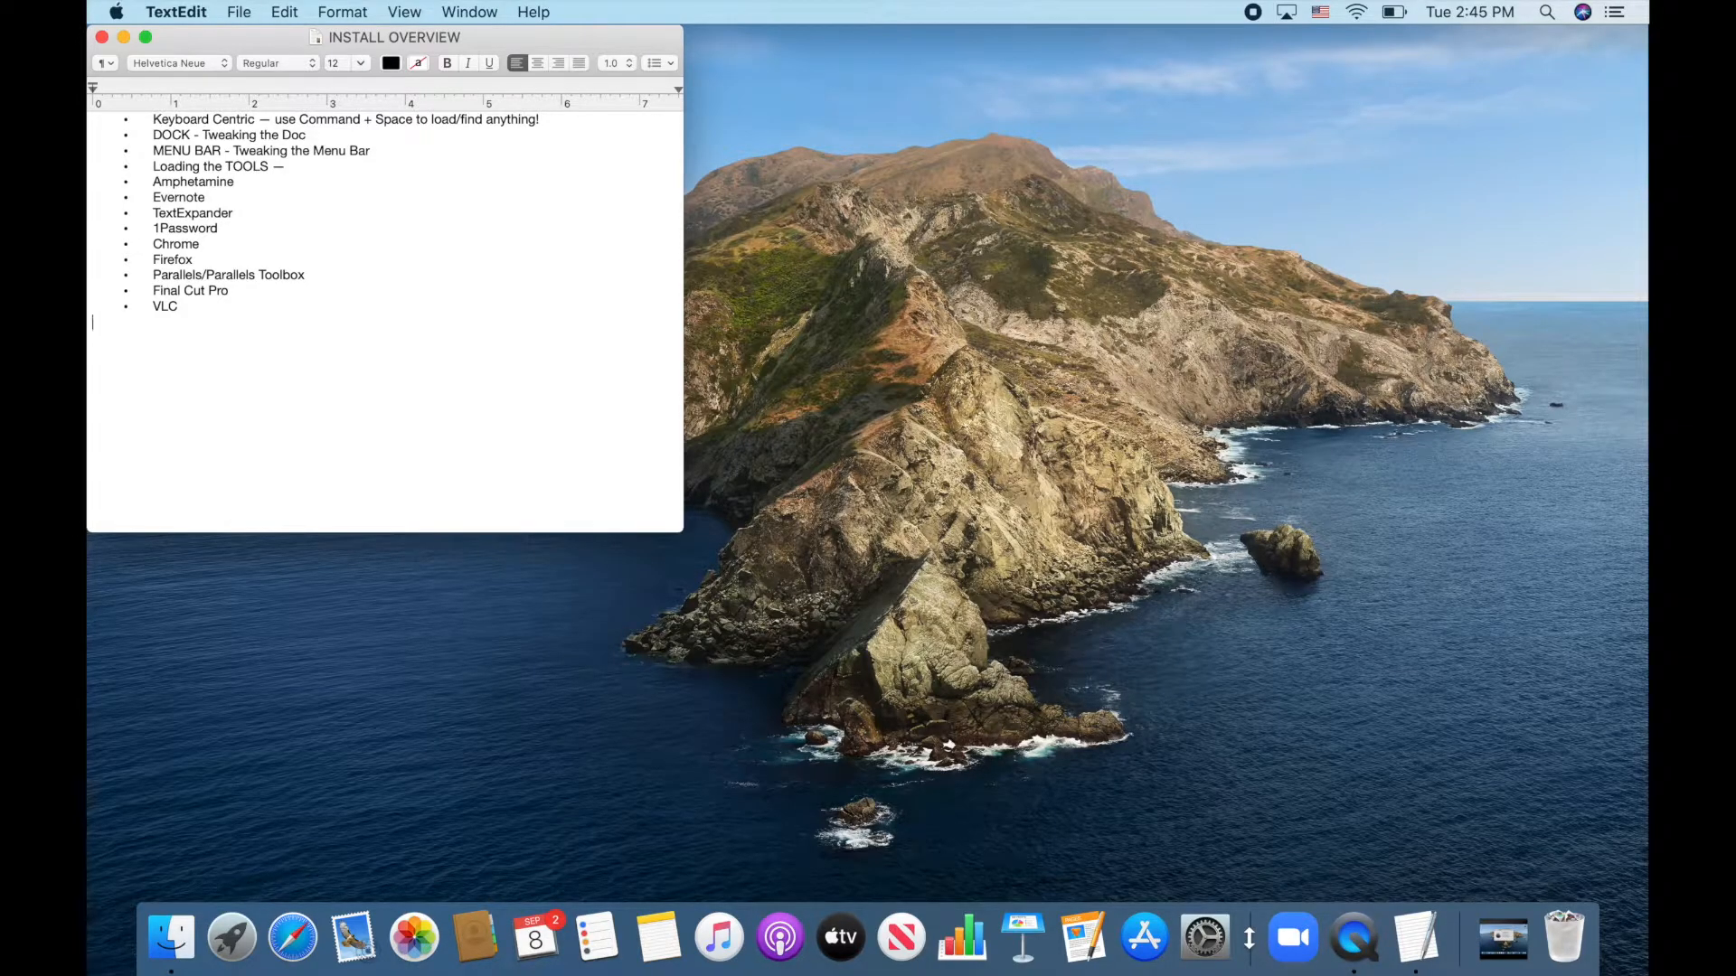
# Turn off 'Show recent applications in Dock' in System Preferences' Dock pane
pyautogui.click(121, 12)
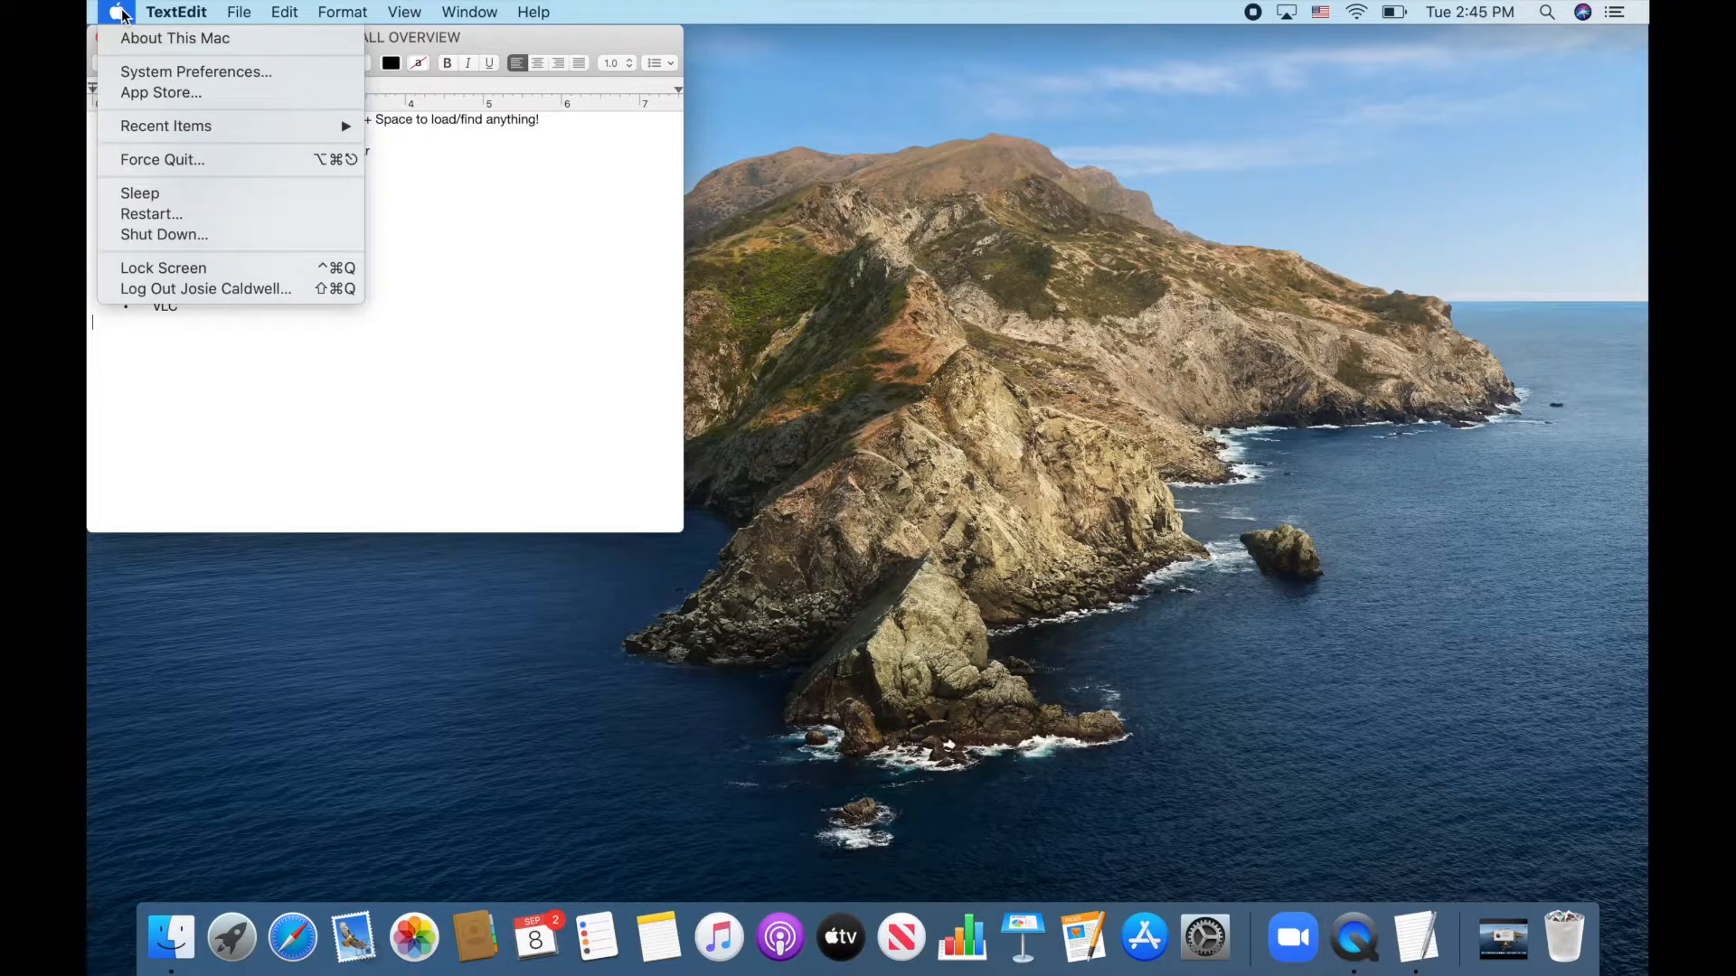
pyautogui.click(132, 71)
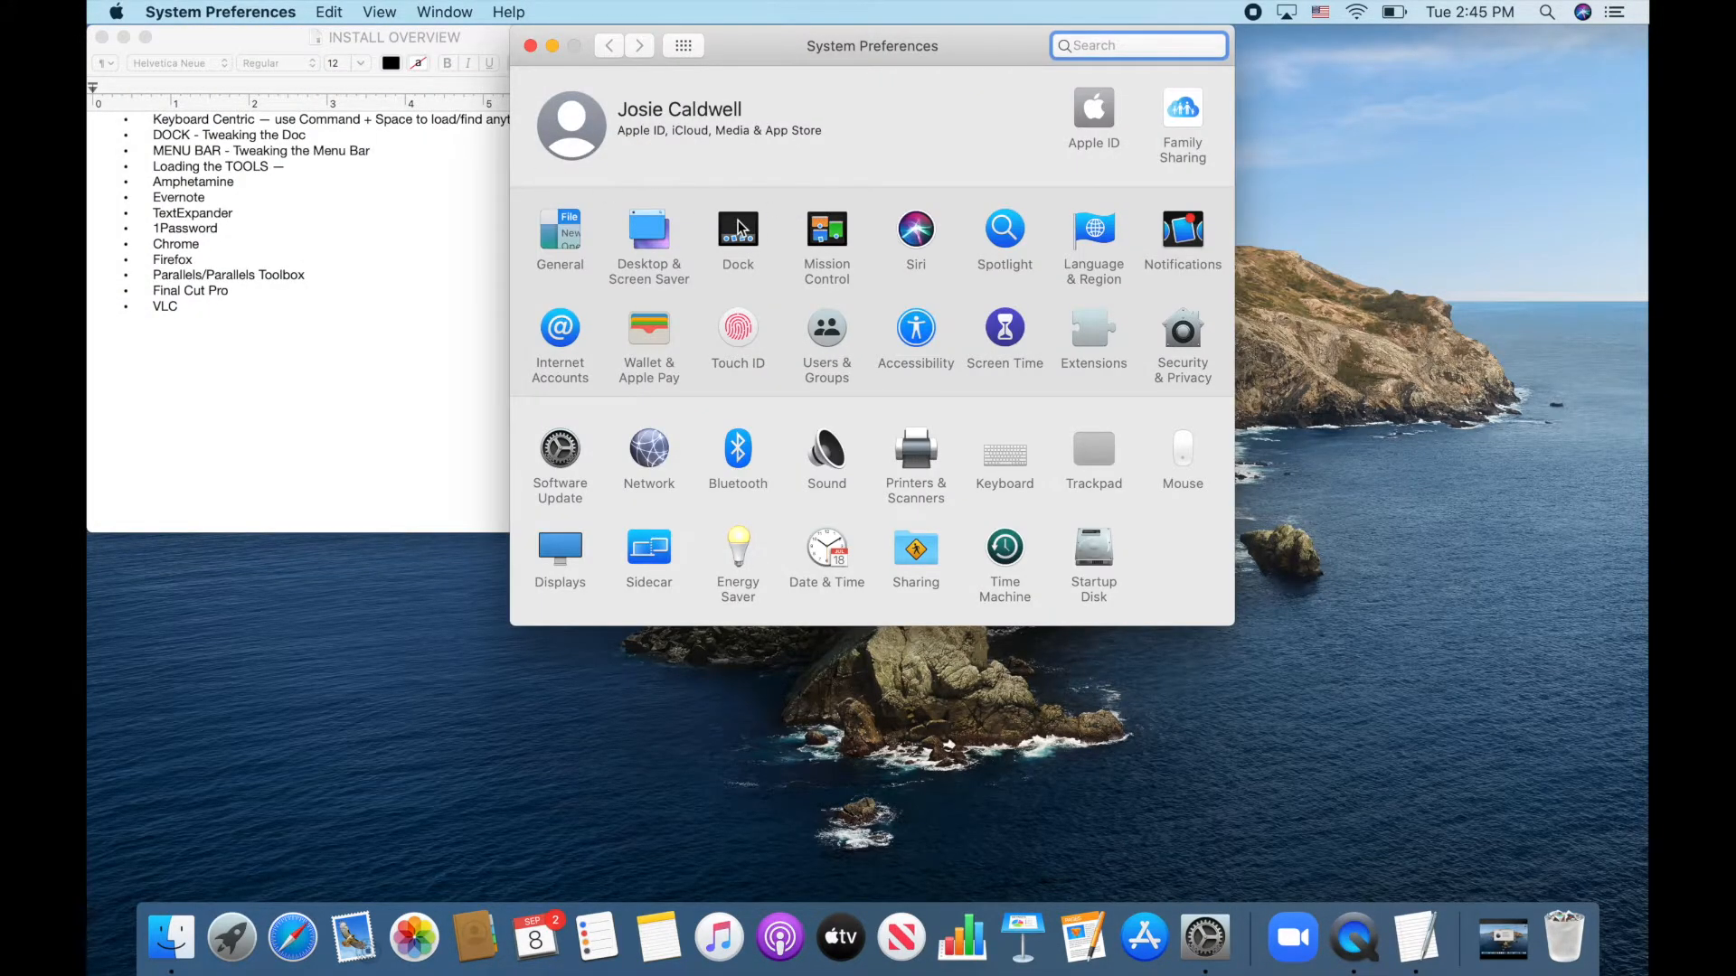
pyautogui.click(737, 228)
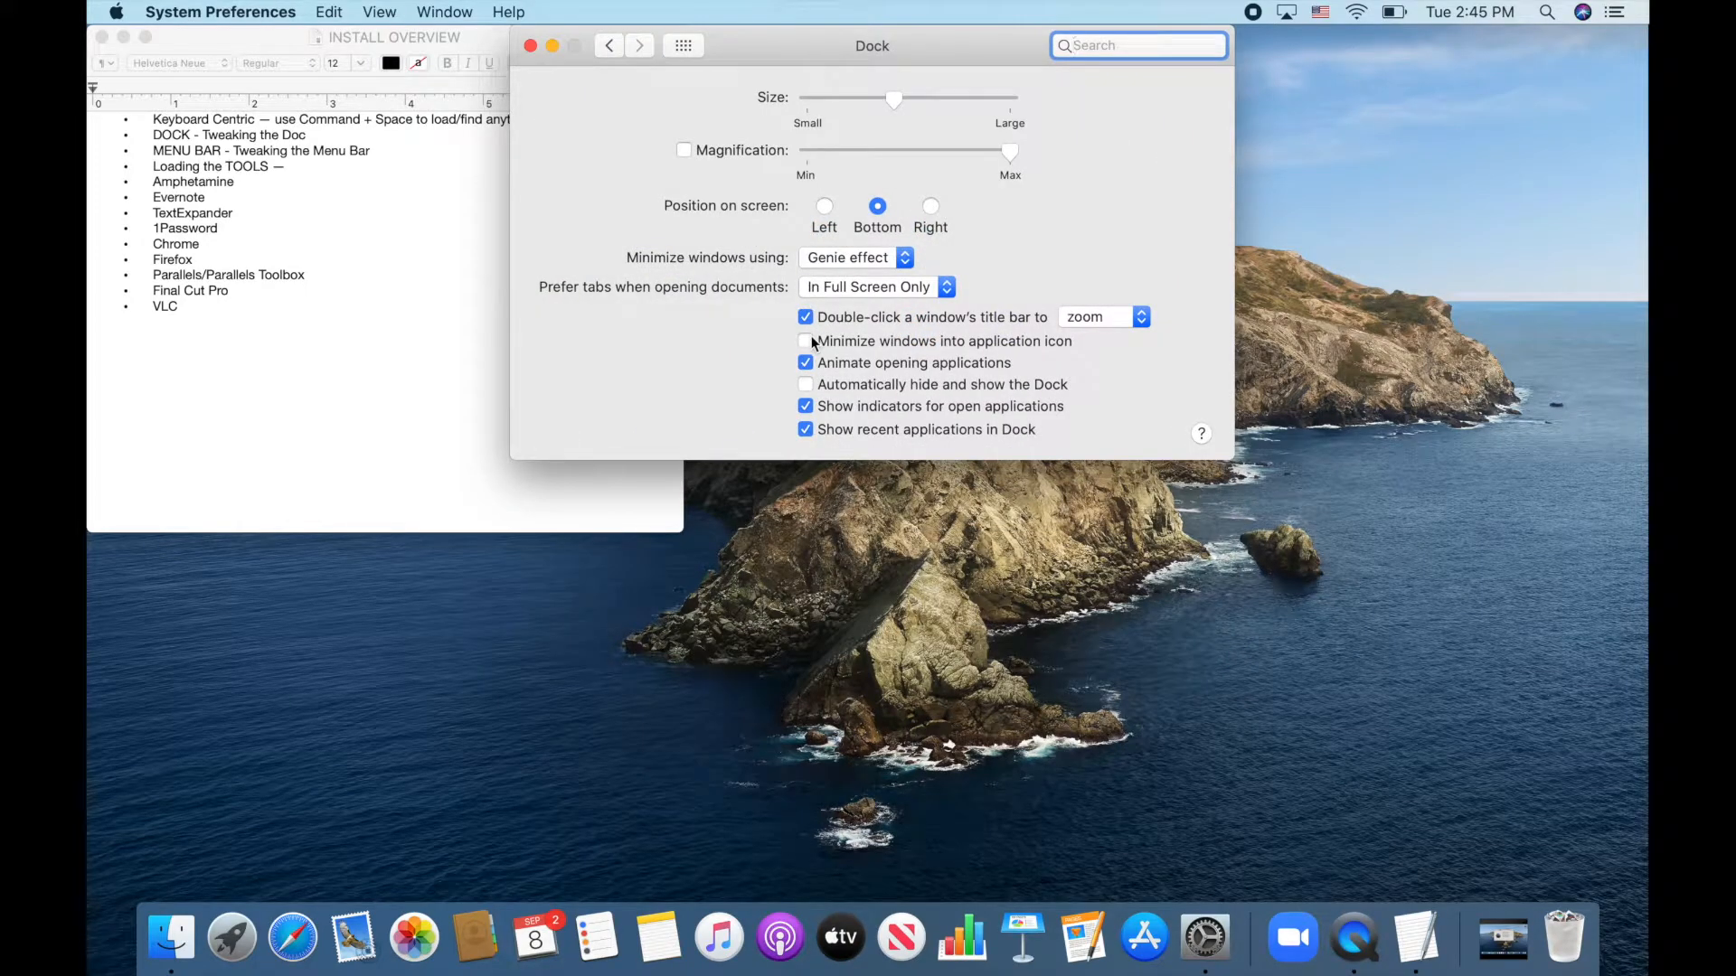
pyautogui.click(805, 430)
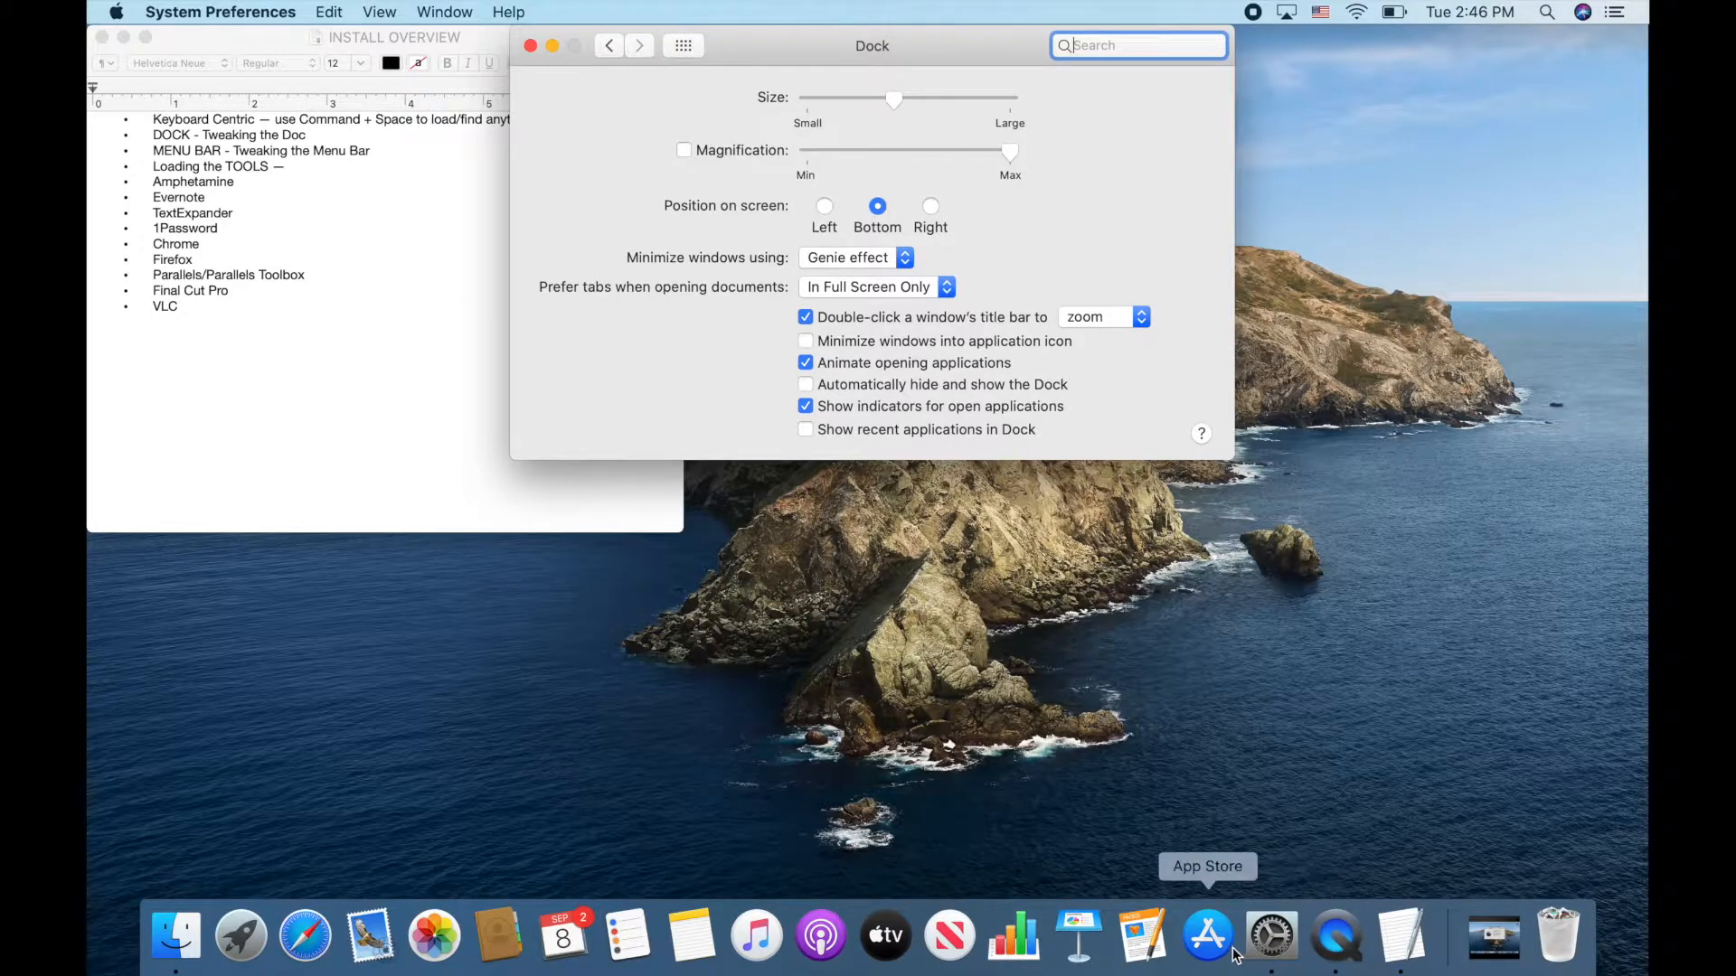
# Look at QuickTime Player's Dock options and dismiss them without changes
pyautogui.rightClick(1342, 948)
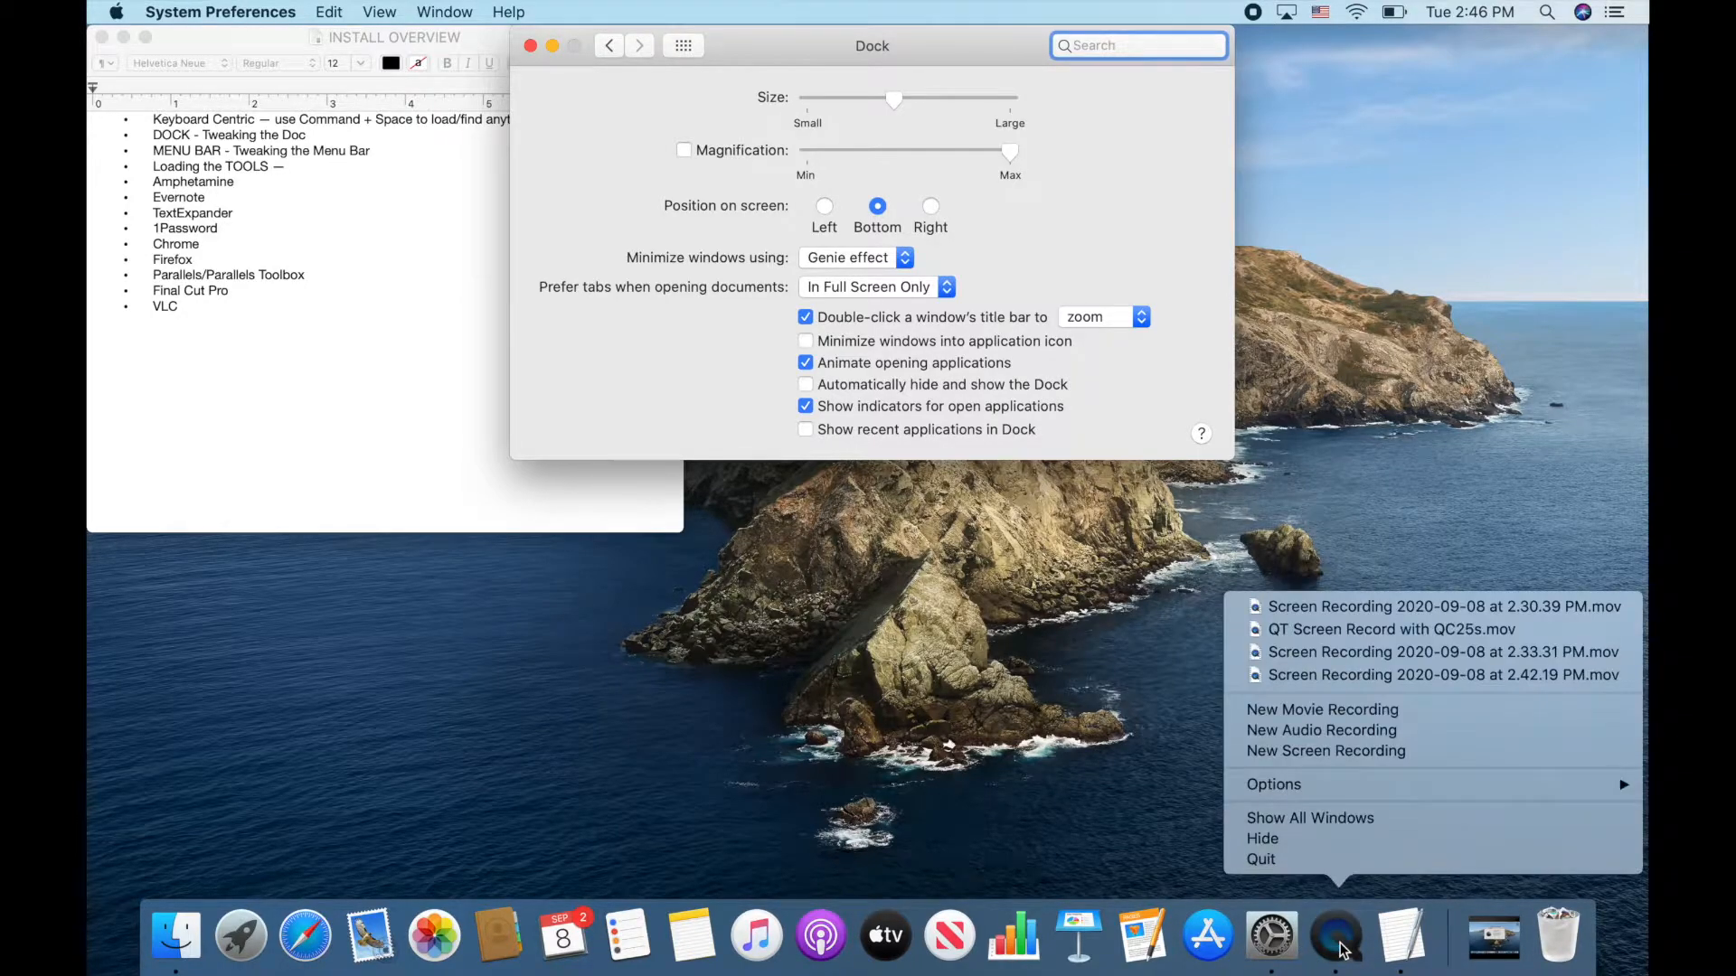
pyautogui.moveTo(1370, 784)
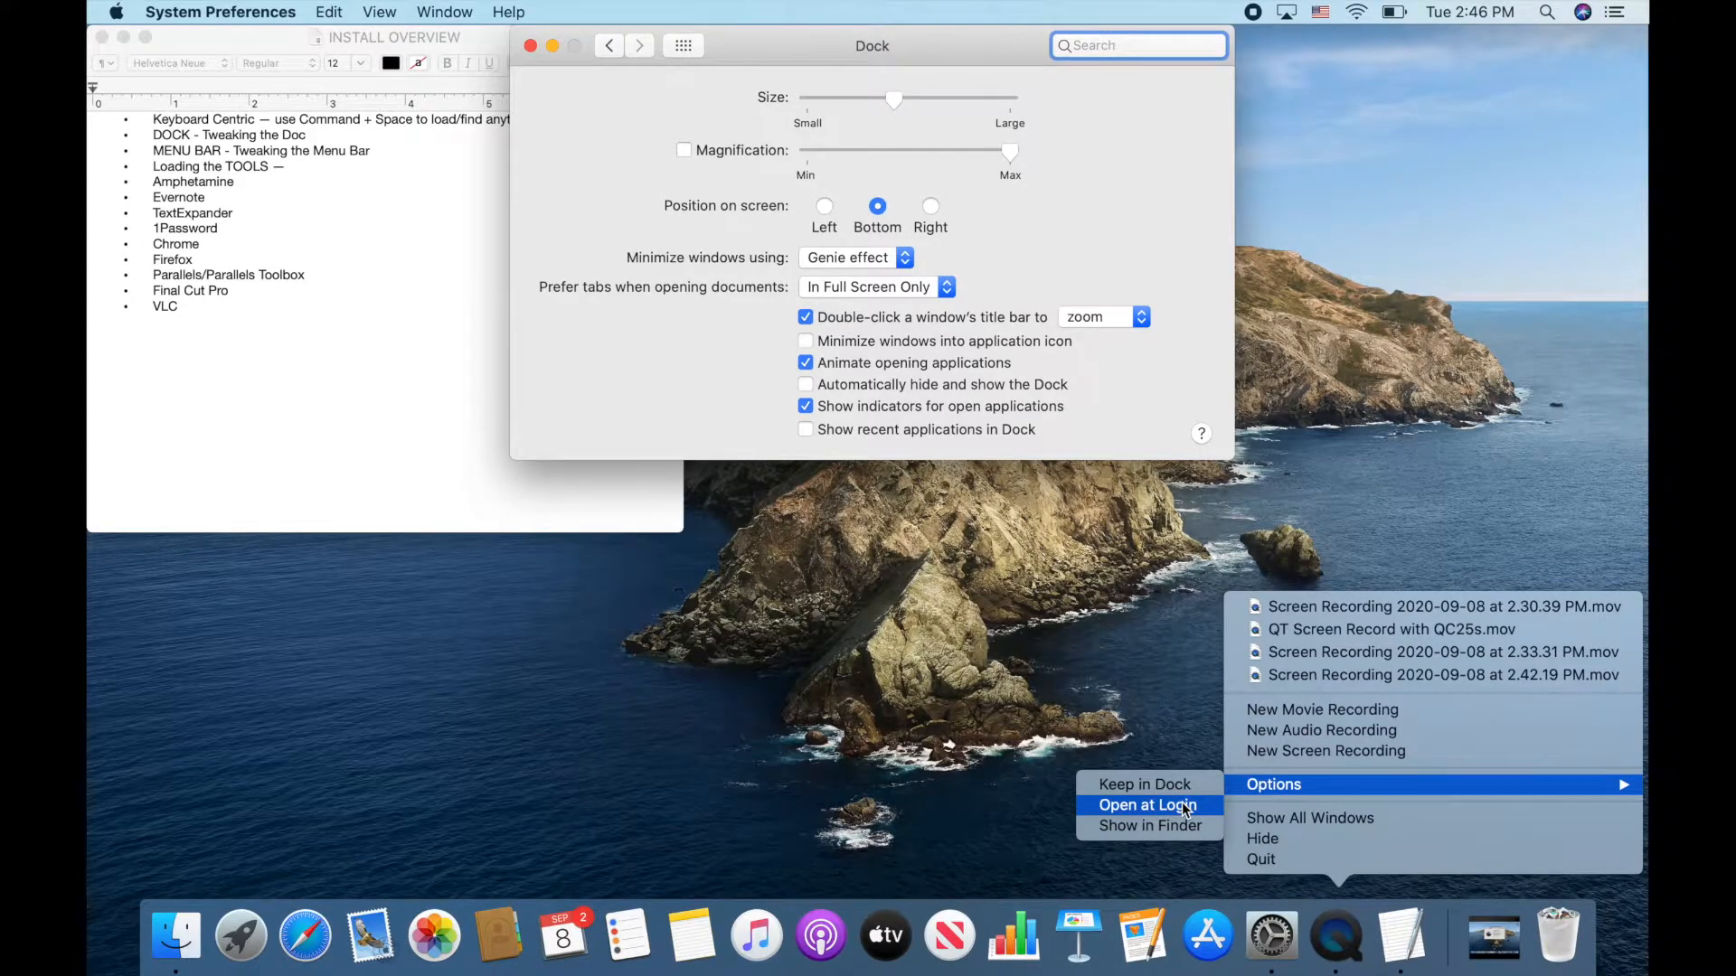
pyautogui.click(1184, 707)
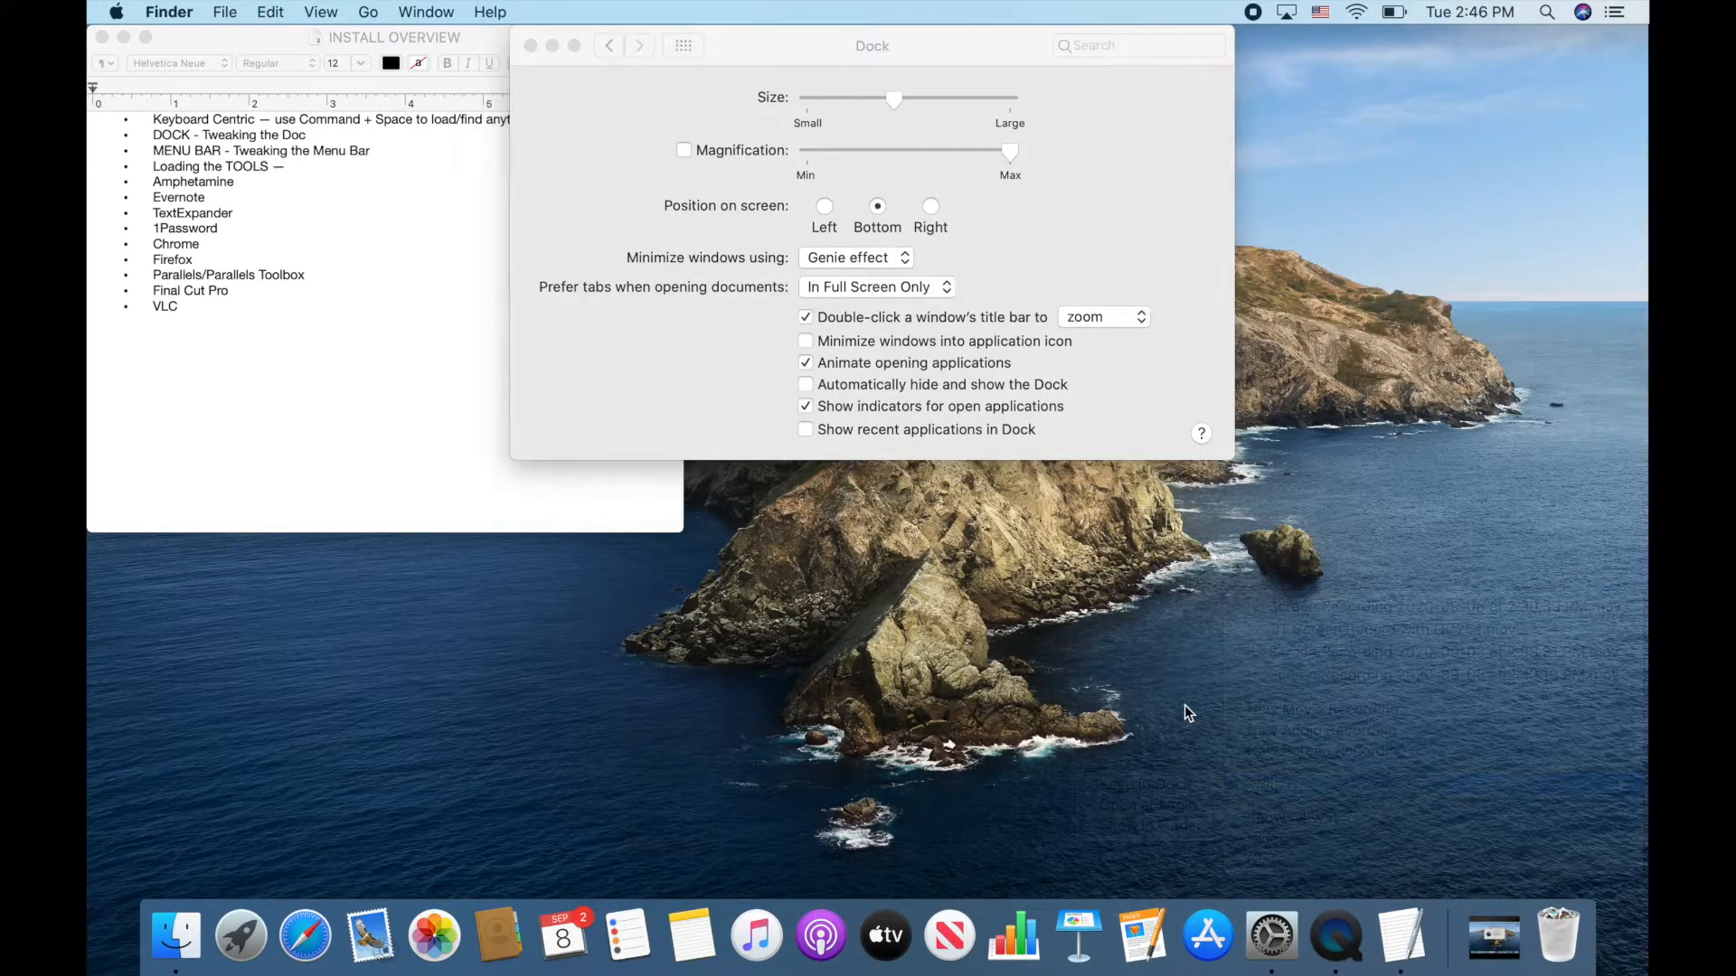
# Set TextEdit to Open at Login from its Dock icon options
pyautogui.rightClick(1407, 934)
pyautogui.moveTo(1435, 787)
pyautogui.click(1314, 807)
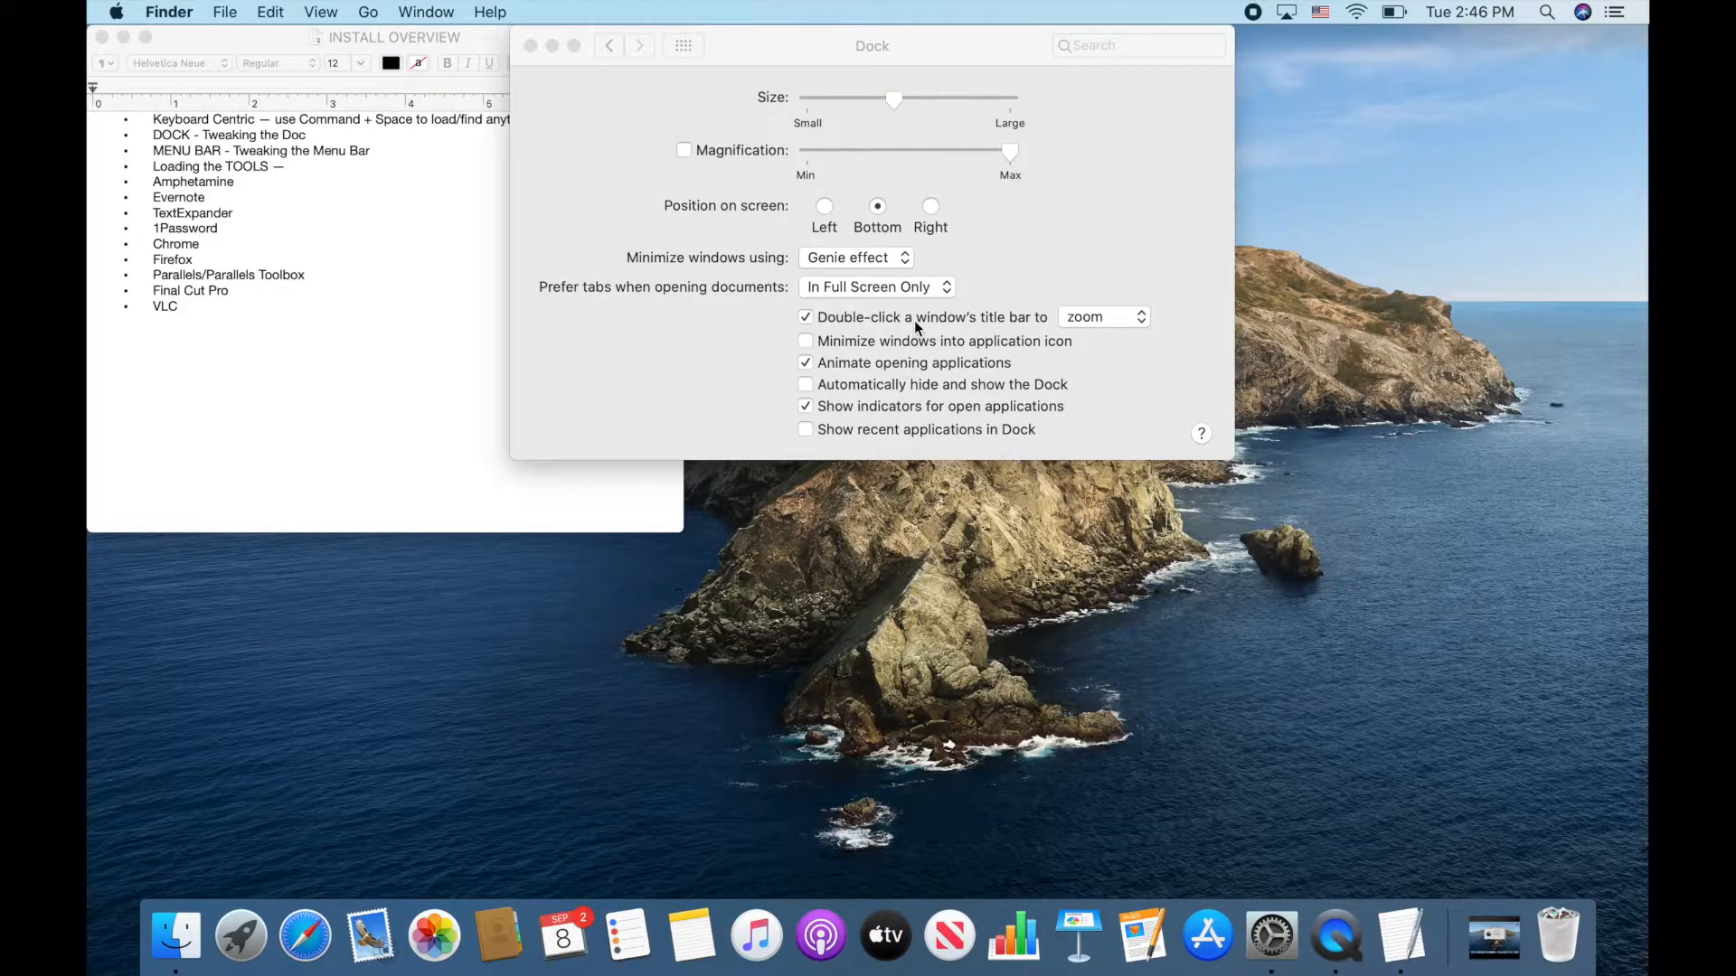
# Turn on automatic Dock hiding and go back to all preference panes
pyautogui.click(922, 387)
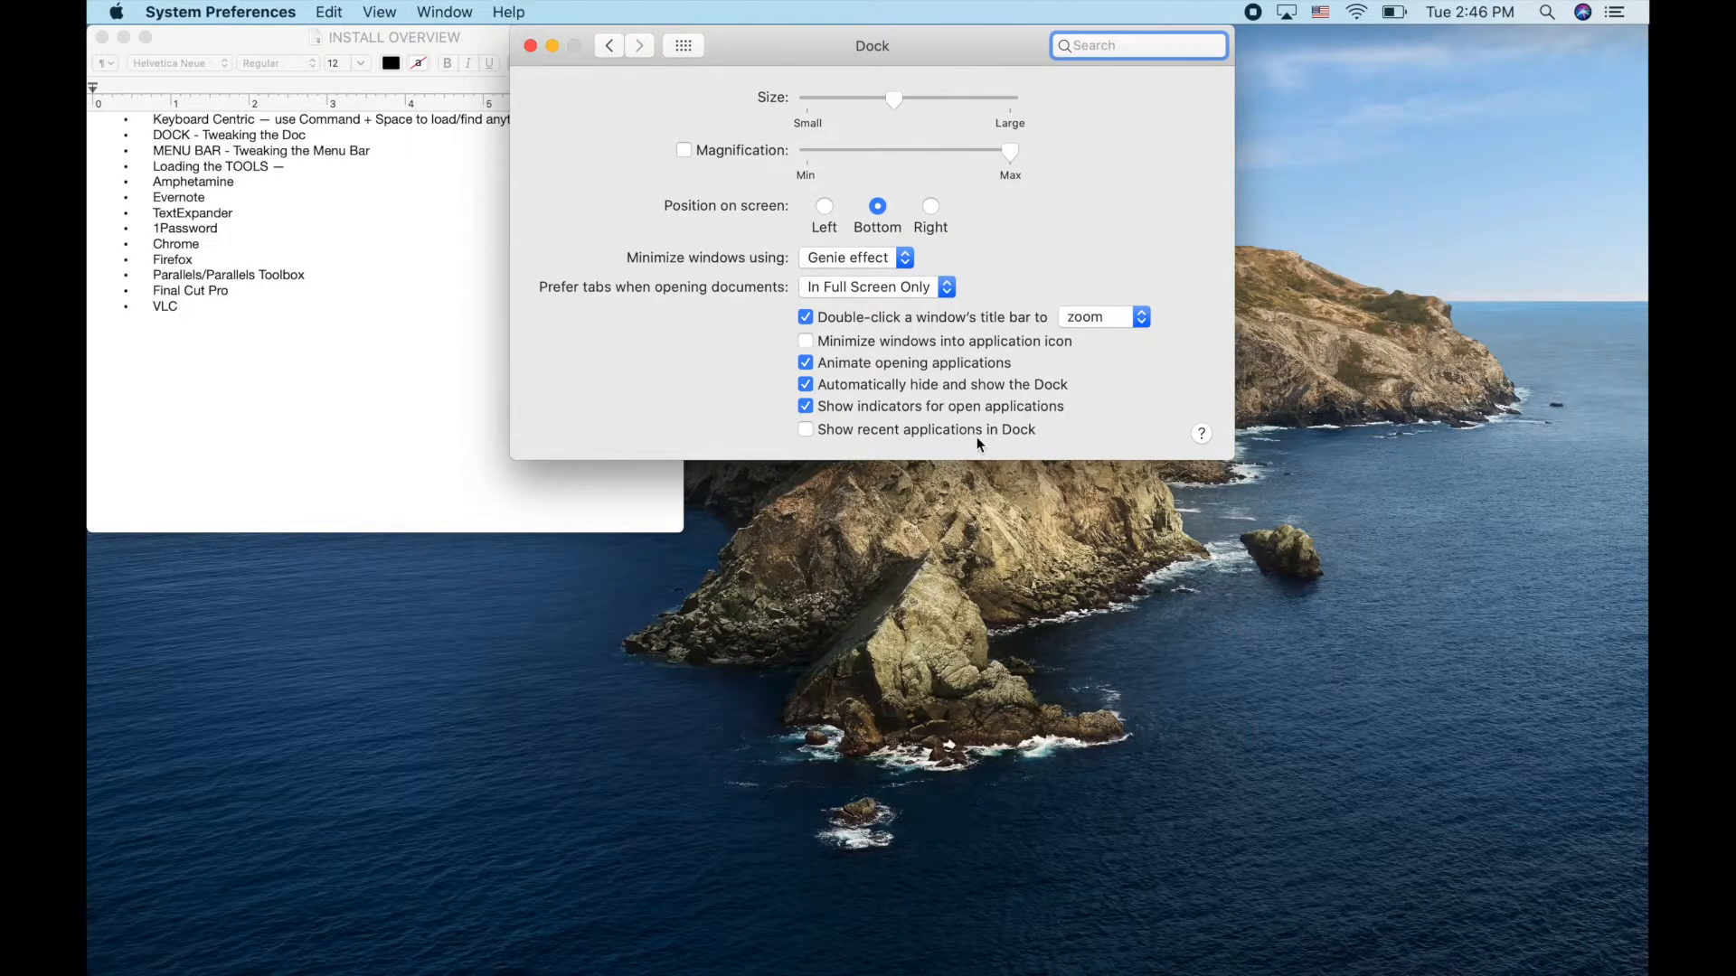
pyautogui.click(684, 46)
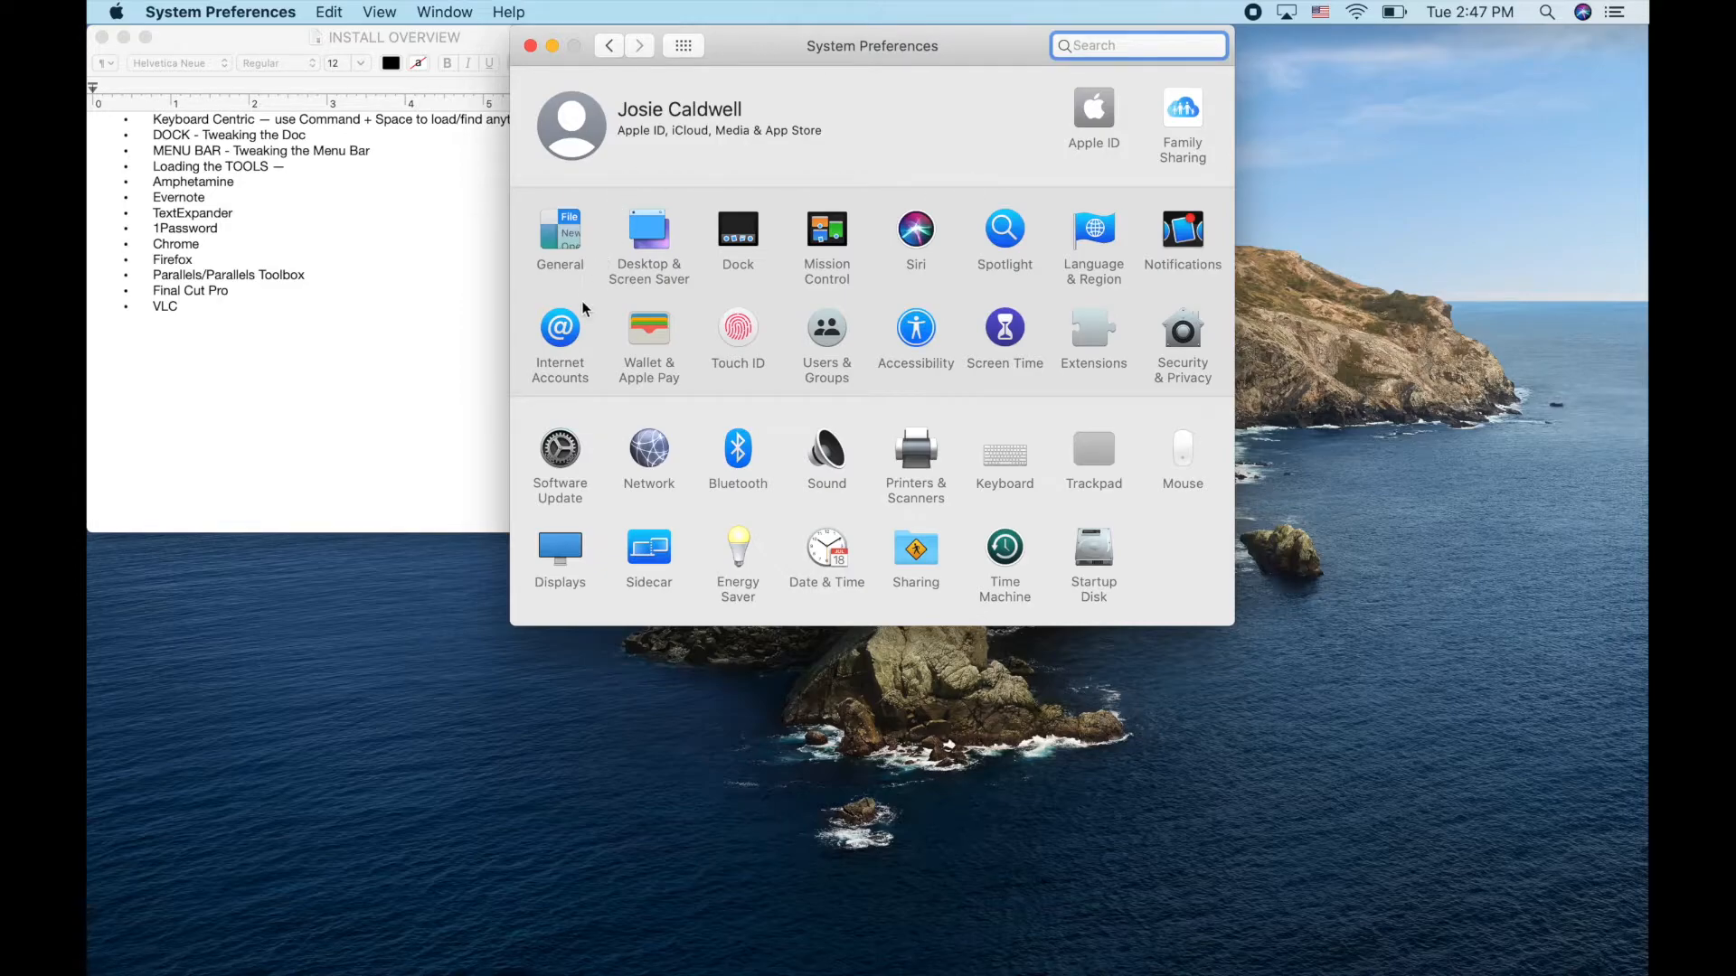
# Enable Tap to click in the Trackpad pane, then go back to all preference panes
pyautogui.click(1090, 448)
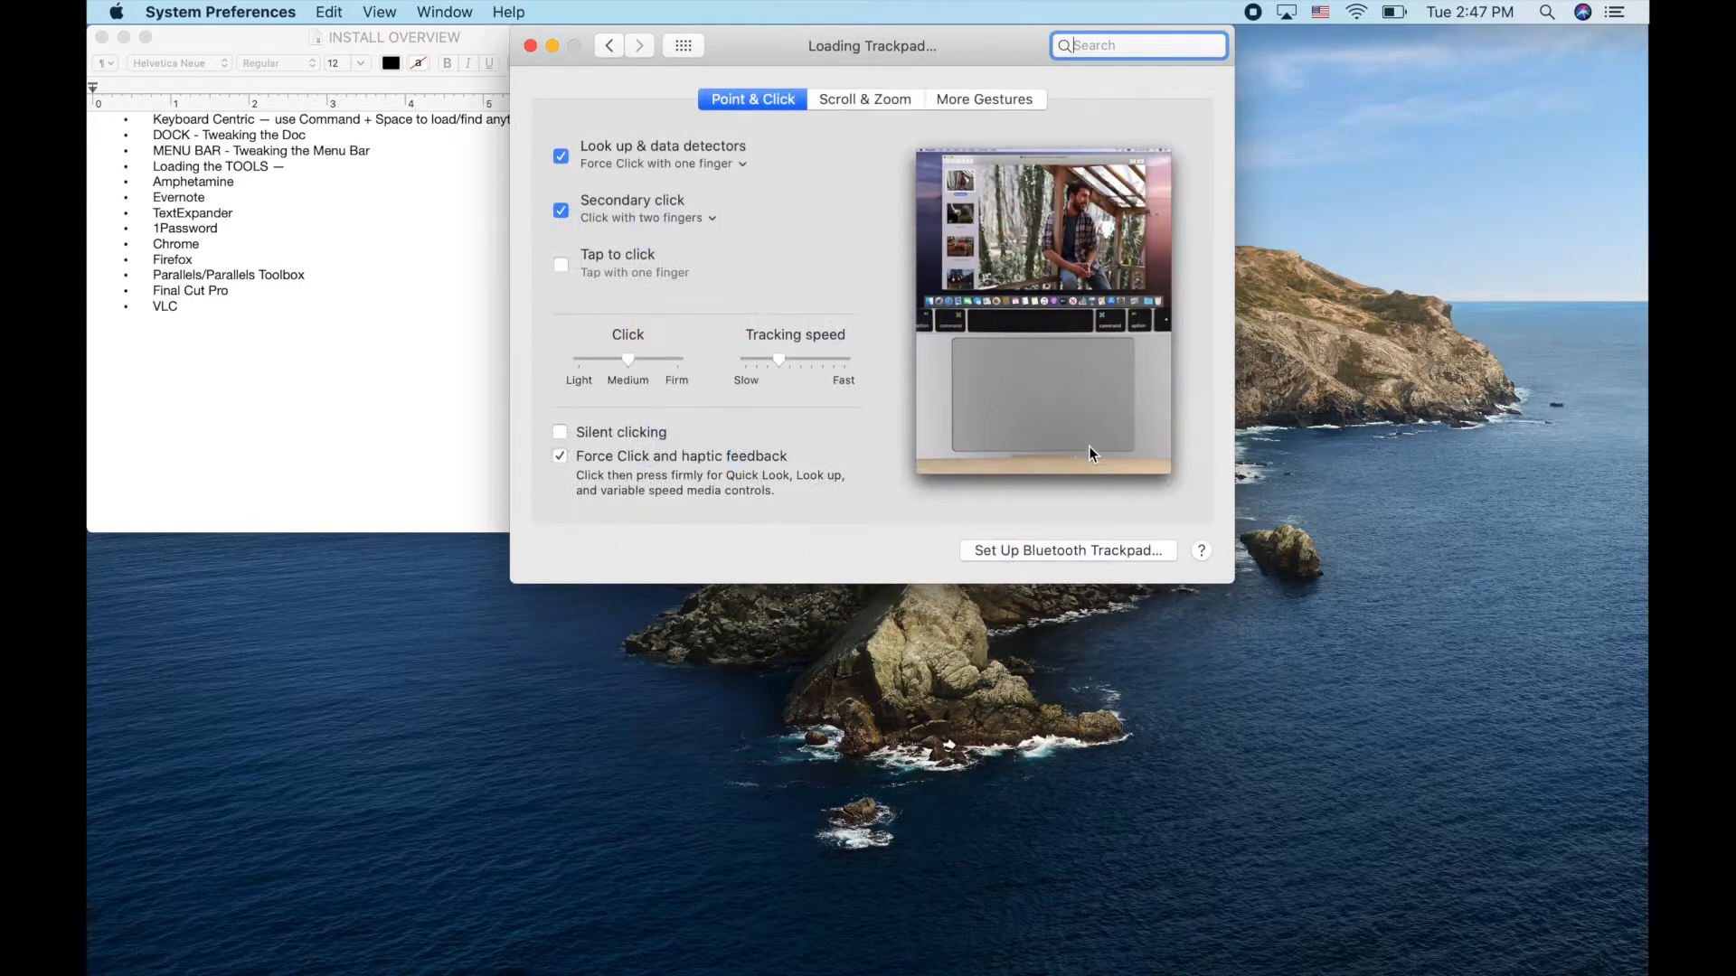
pyautogui.click(560, 266)
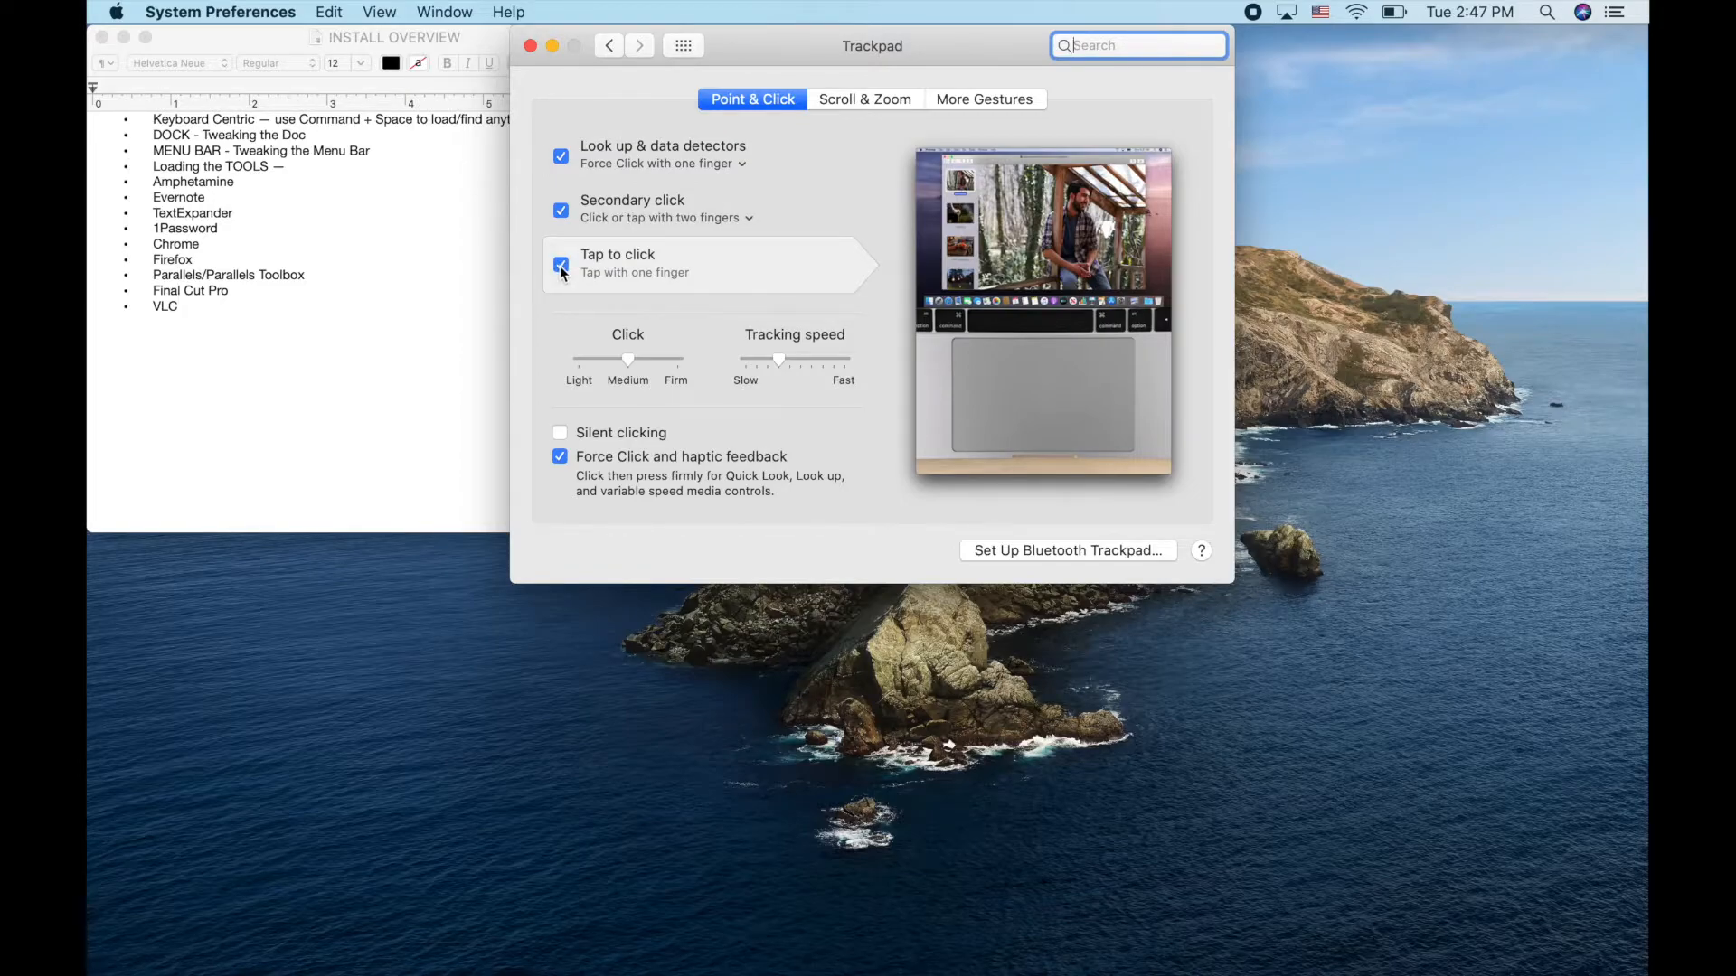
pyautogui.click(683, 46)
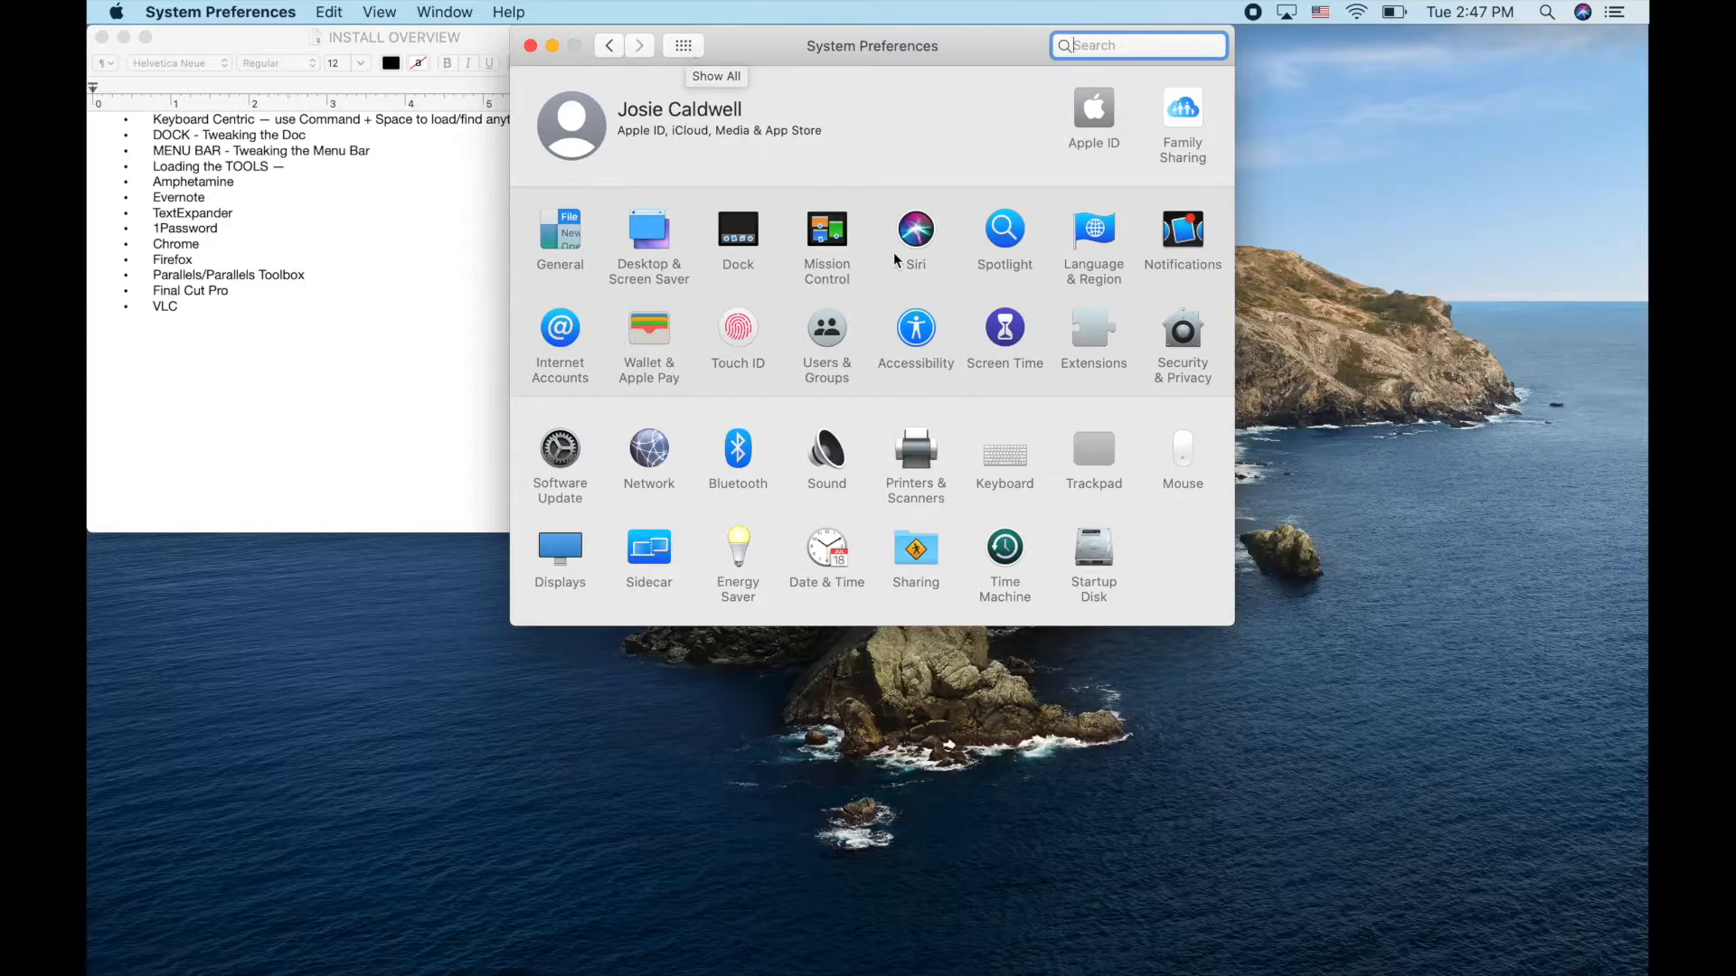
pyautogui.click(1001, 460)
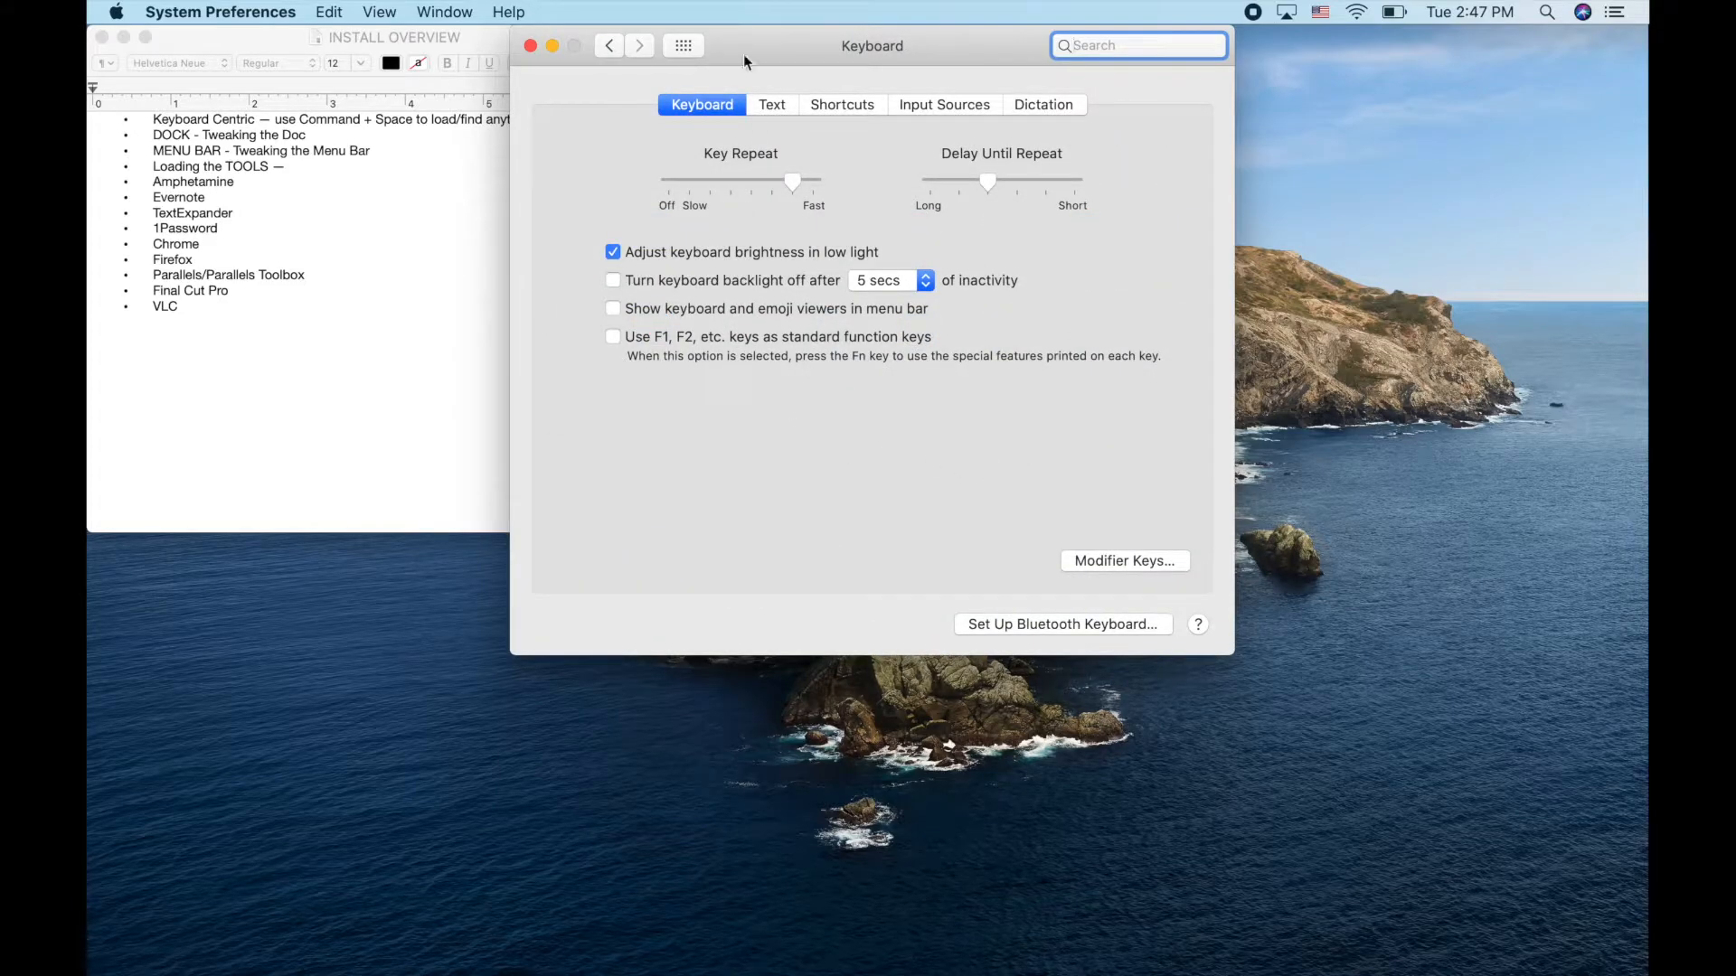
pyautogui.click(773, 104)
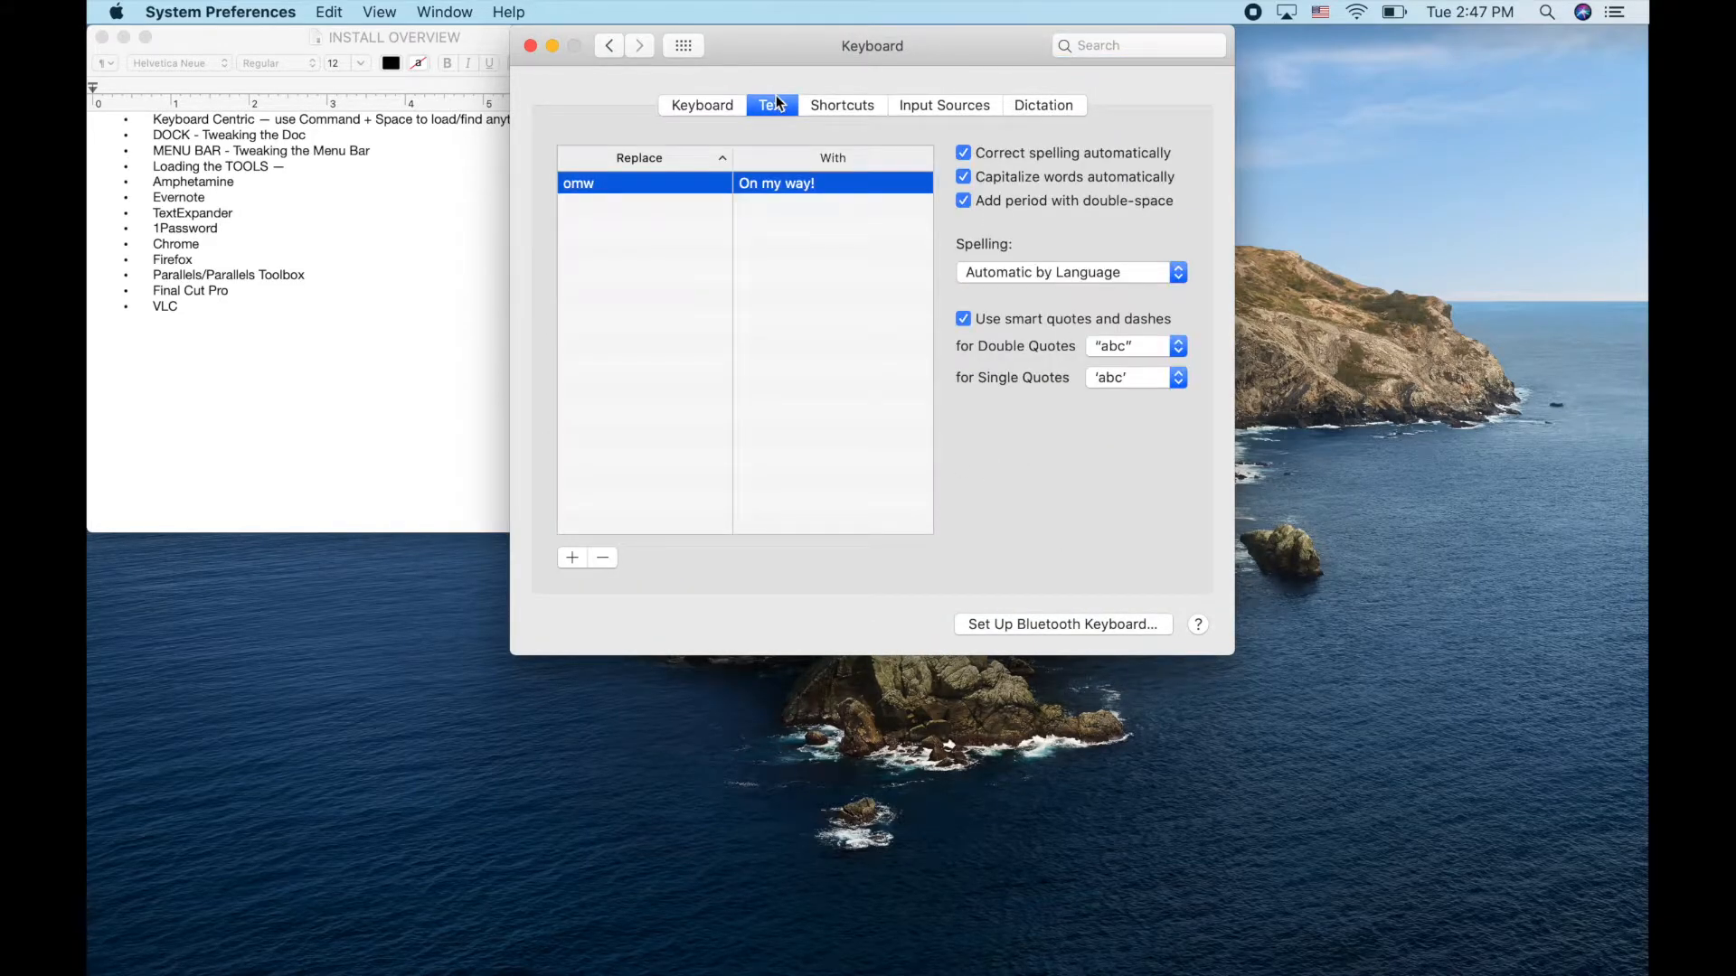
pyautogui.click(851, 106)
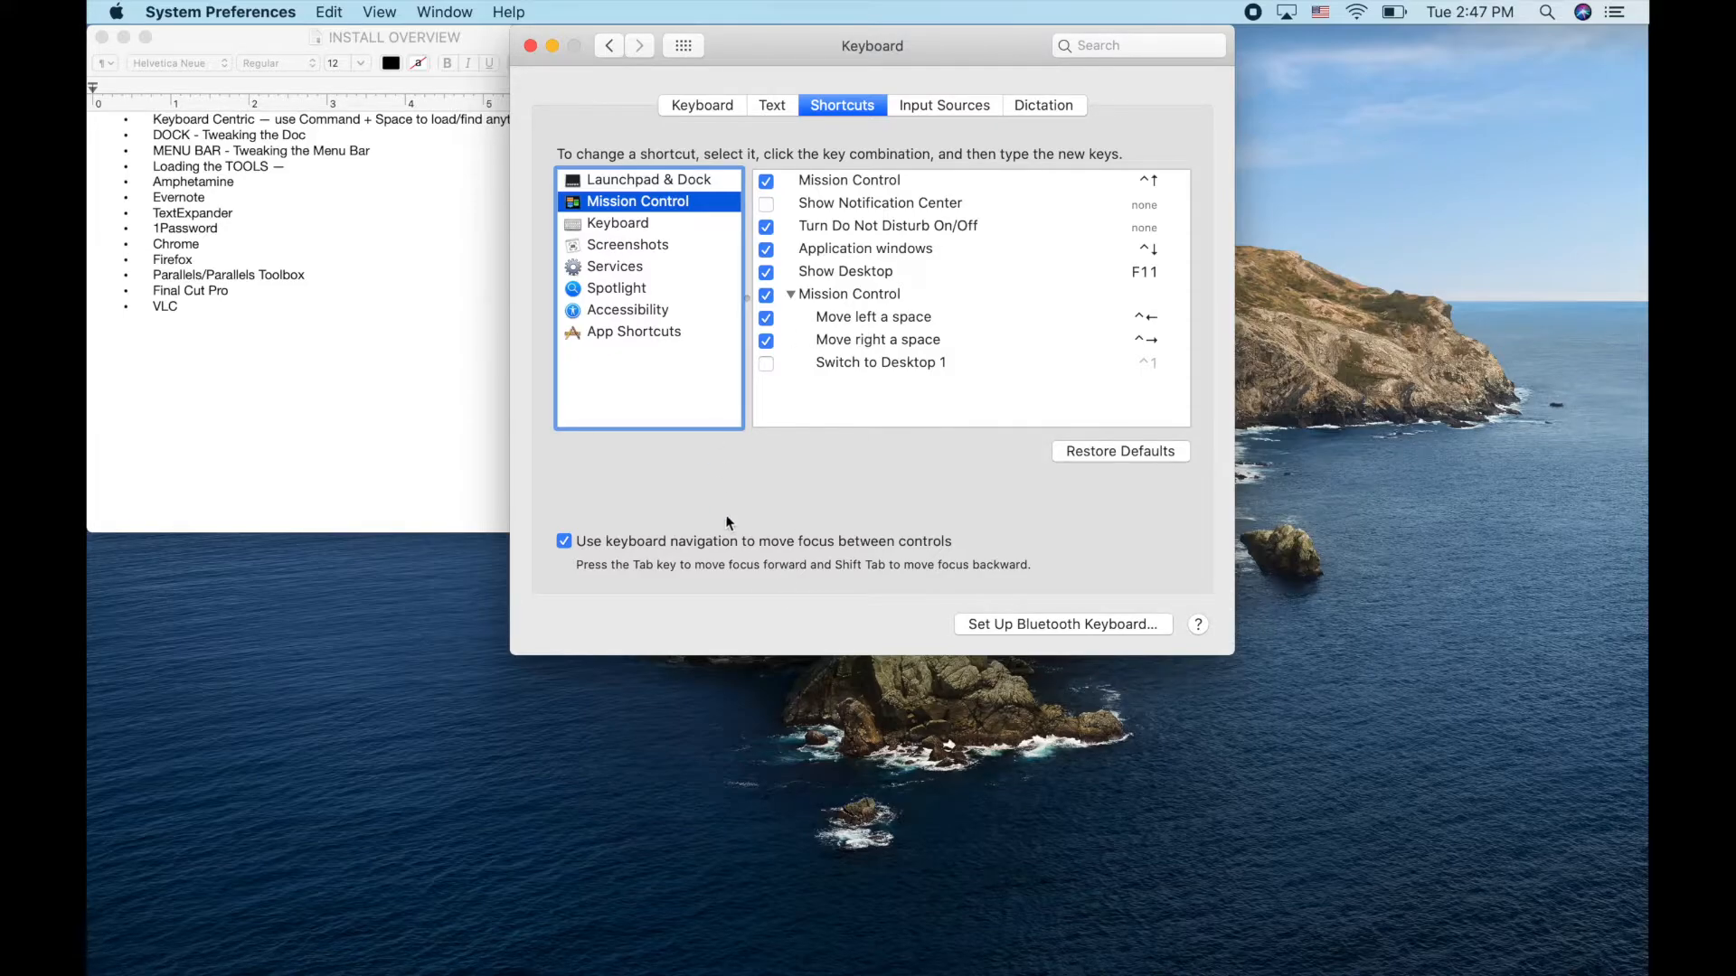
pyautogui.click(693, 49)
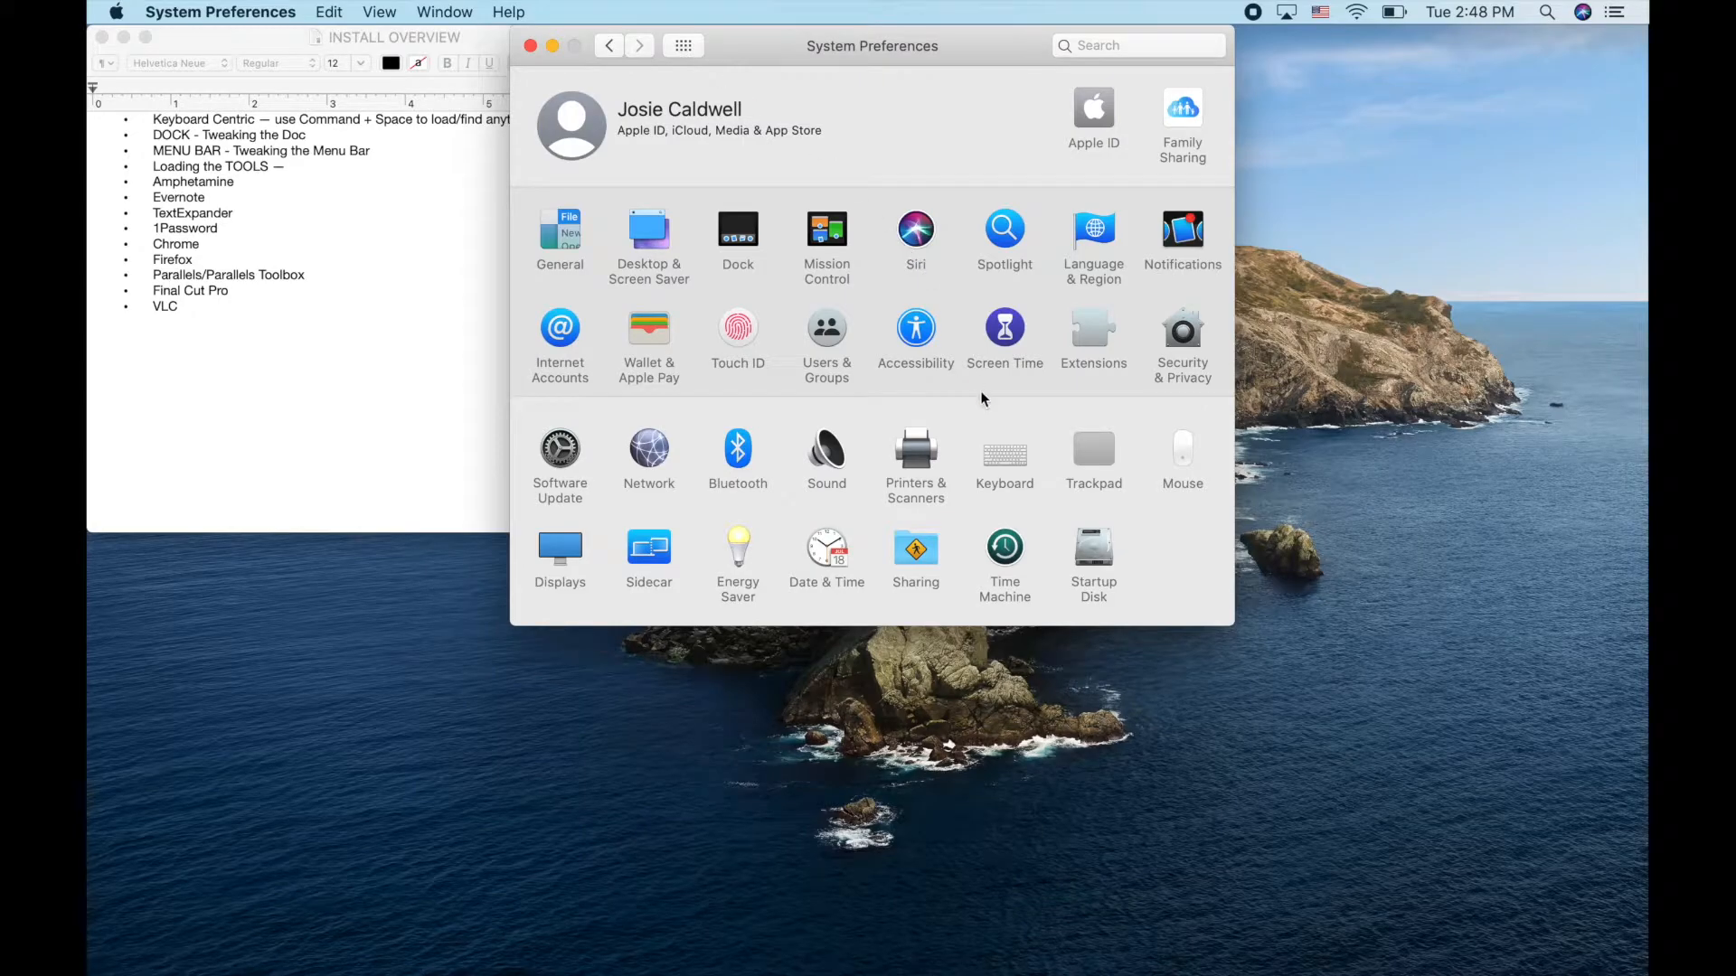
pyautogui.click(1096, 450)
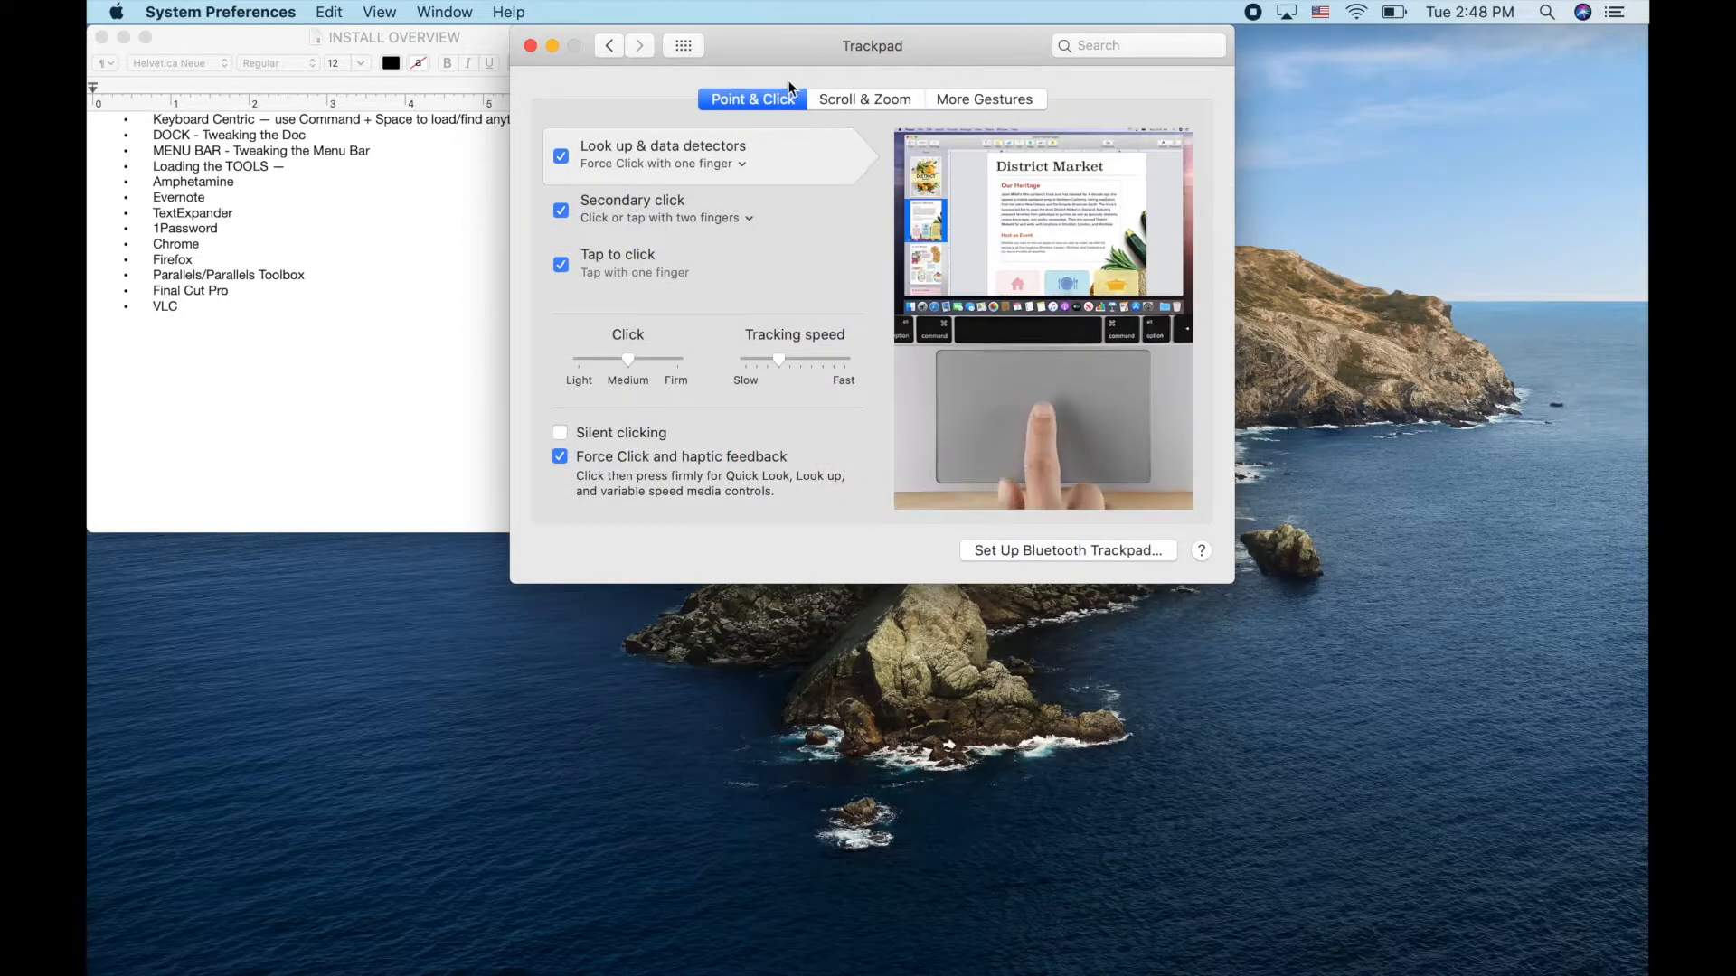
pyautogui.click(683, 50)
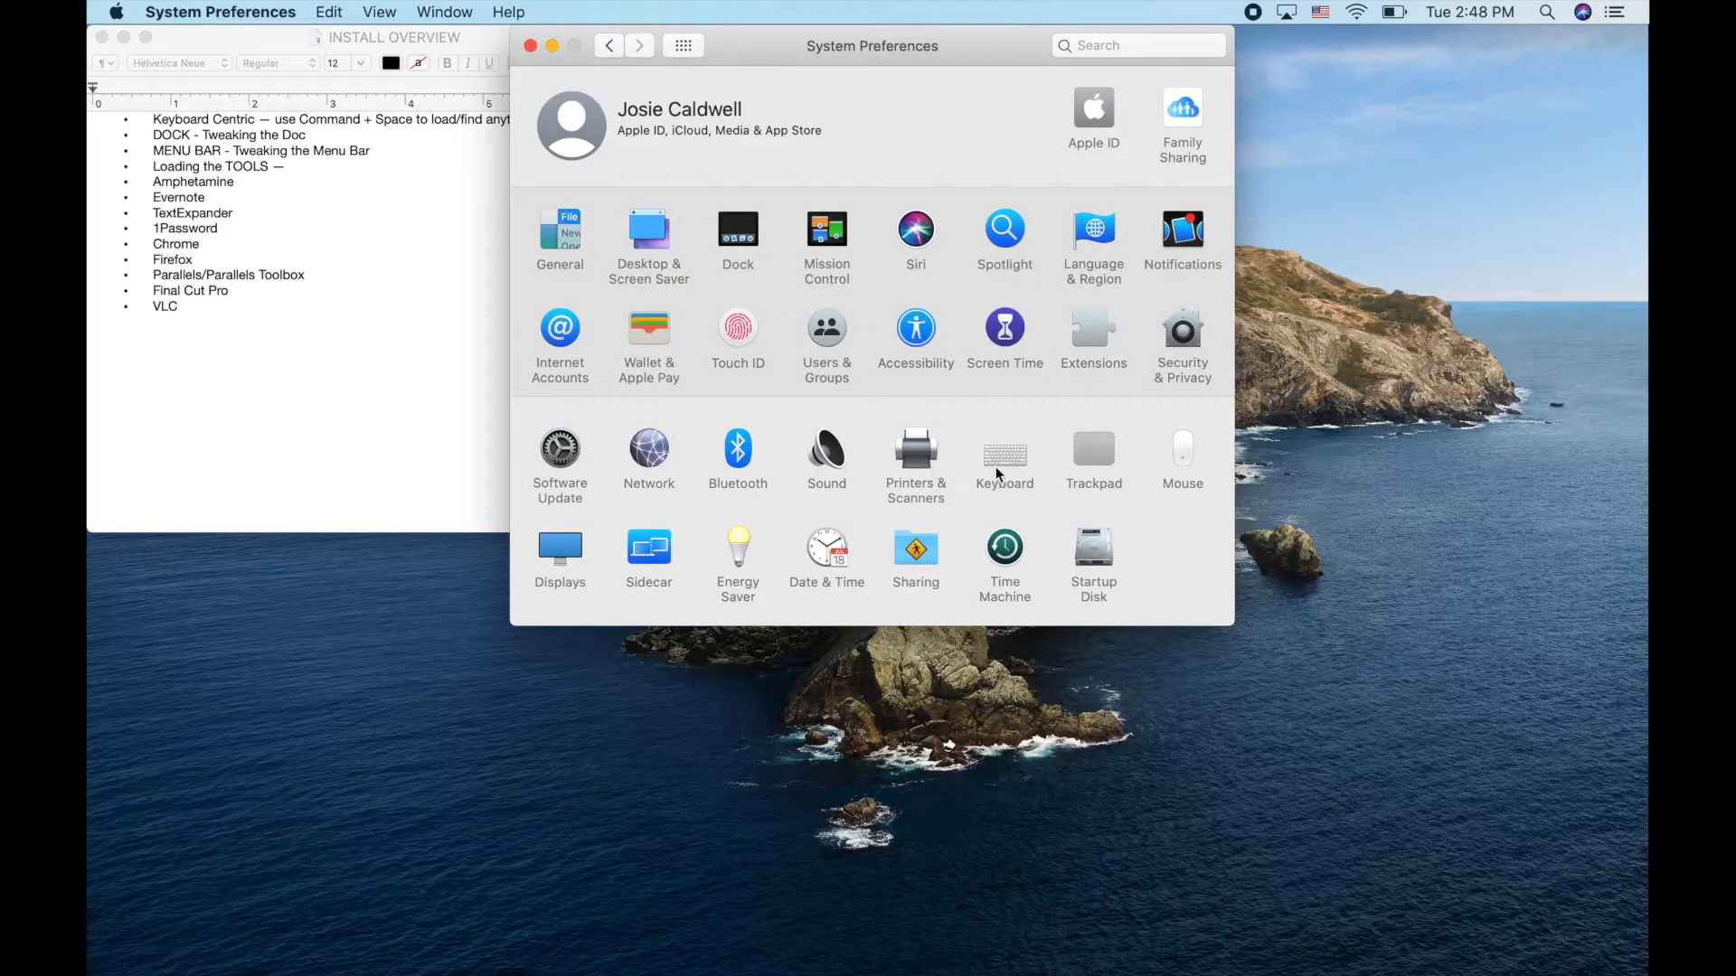
pyautogui.click(996, 467)
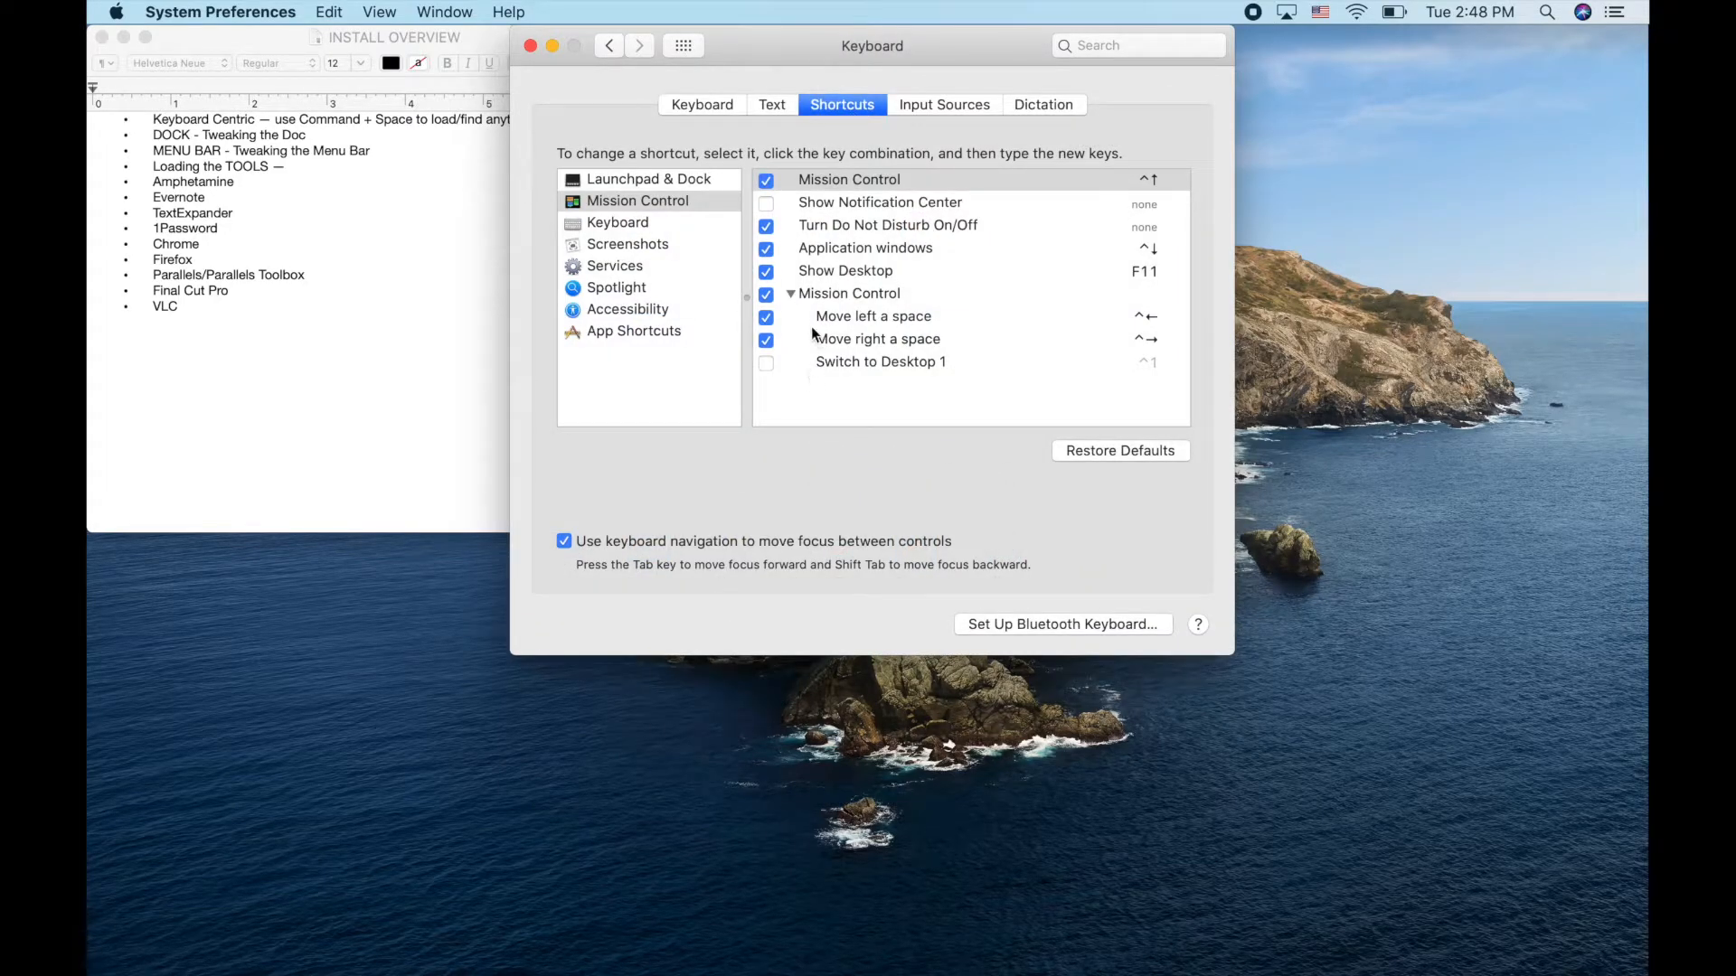
pyautogui.click(684, 46)
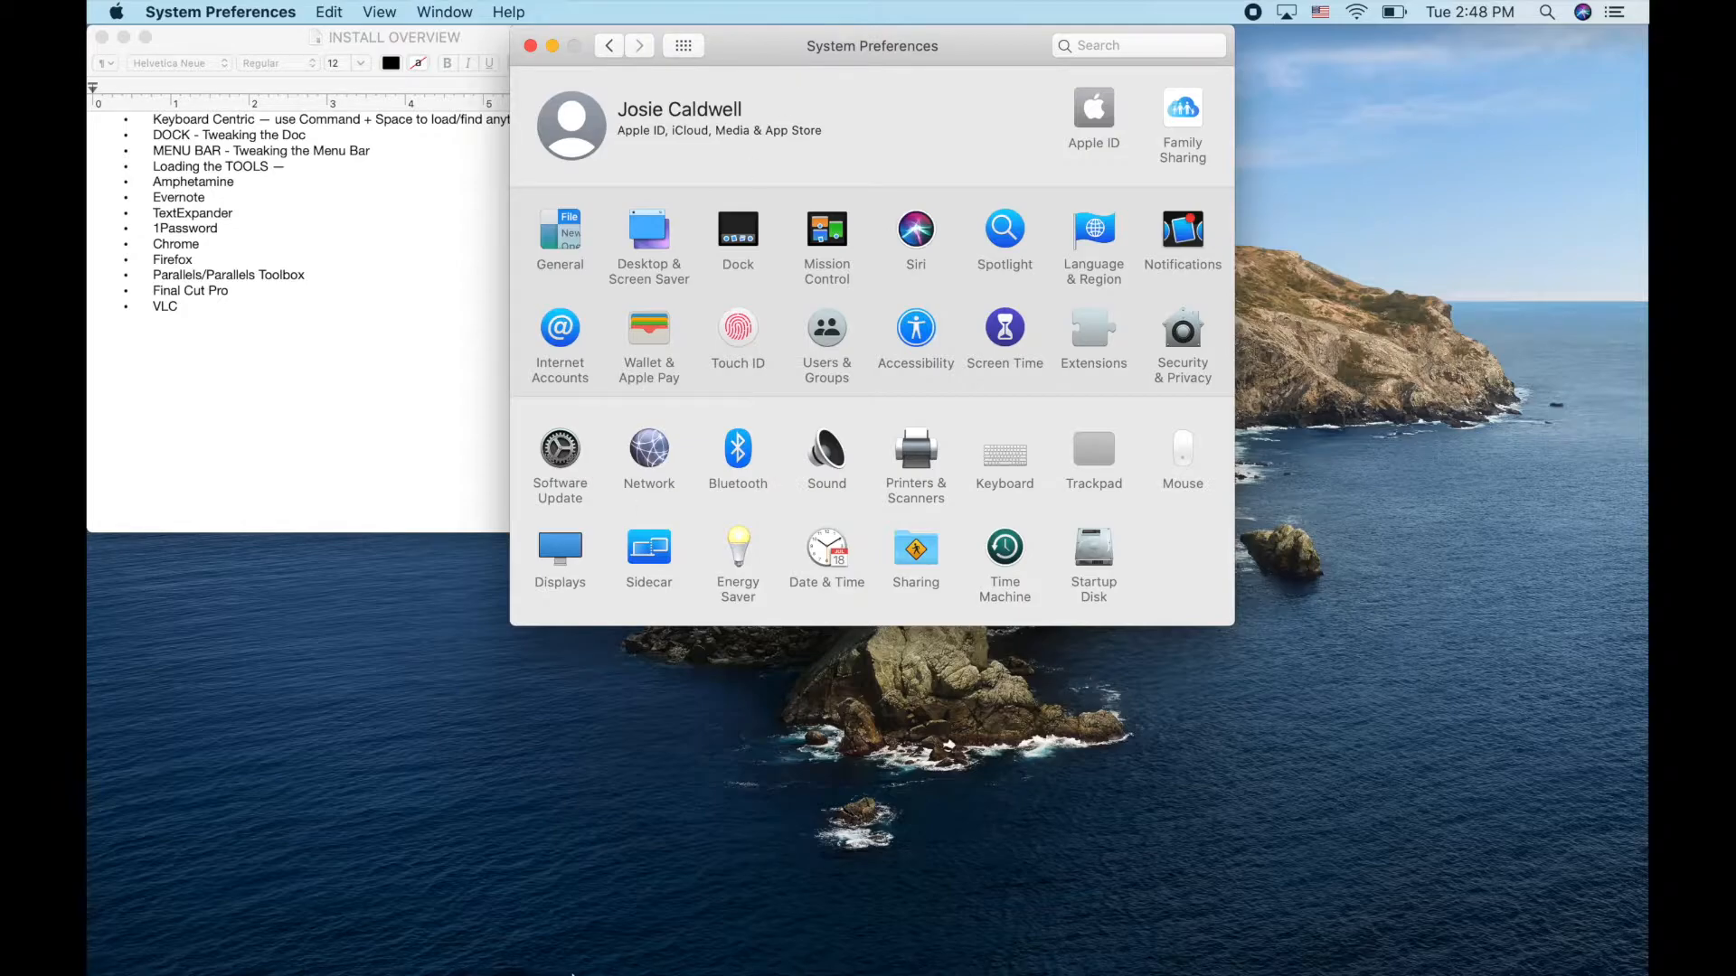
# Go to Finder's Applications folder and launch Launchpad
pyautogui.moveTo(568, 967)
pyautogui.click(176, 960)
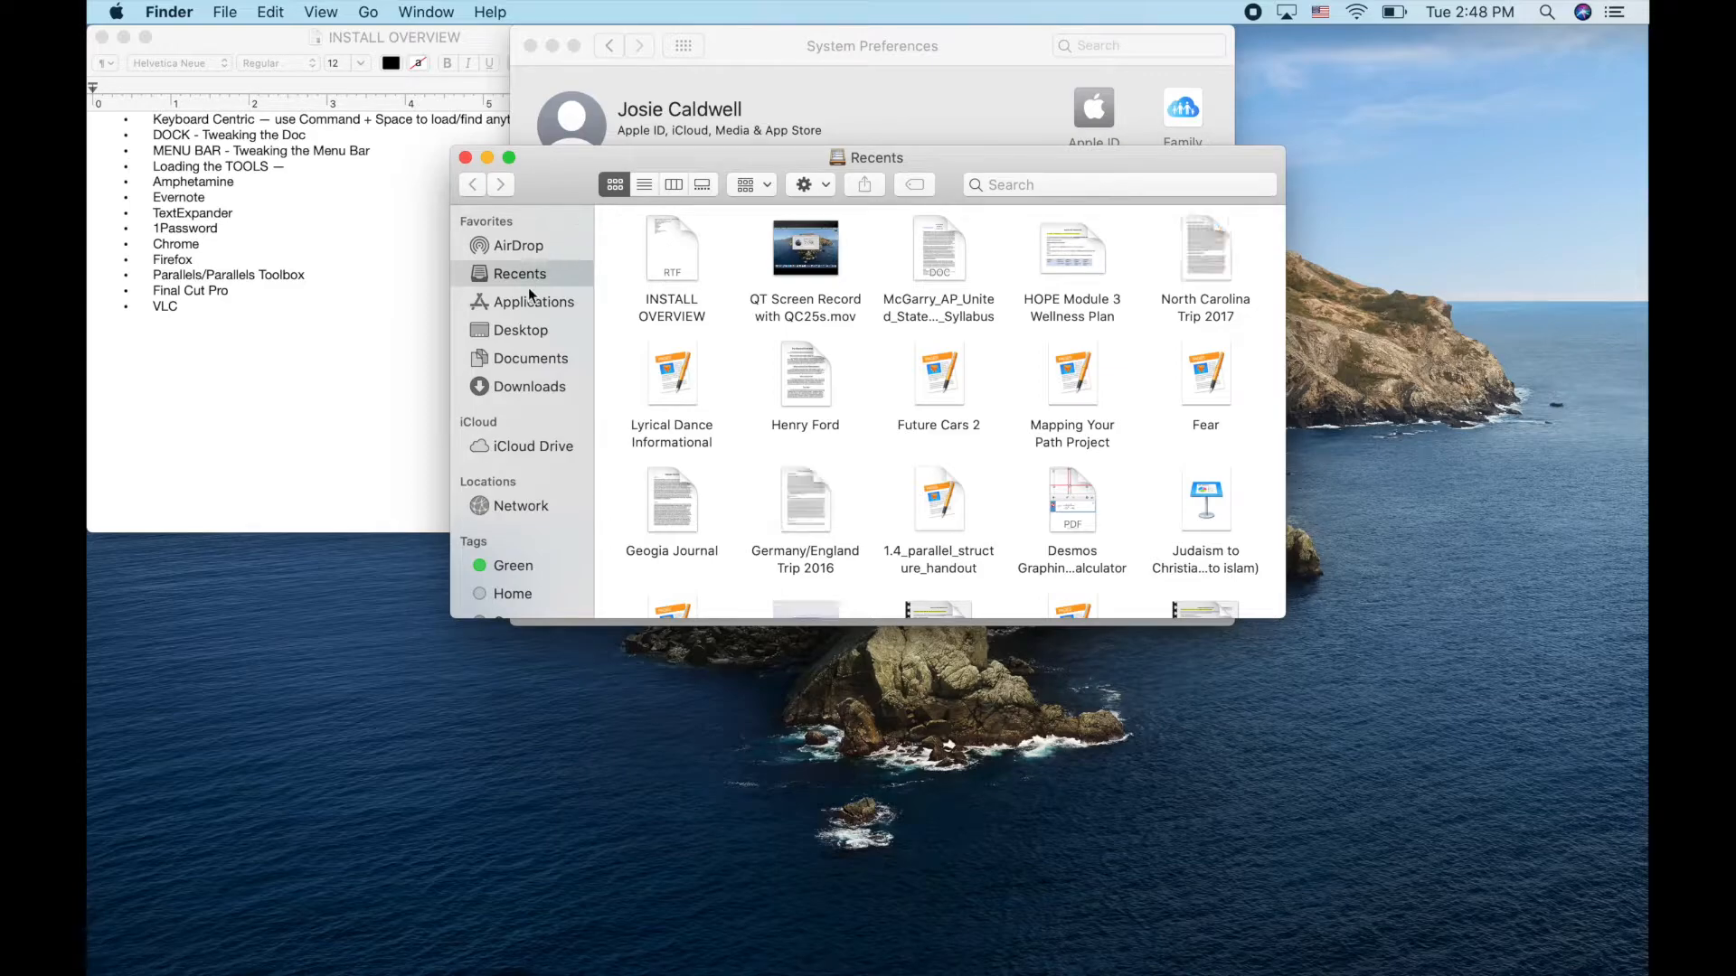
pyautogui.click(532, 298)
pyautogui.scroll(-1, 877, 466)
pyautogui.scroll(-5, 877, 462)
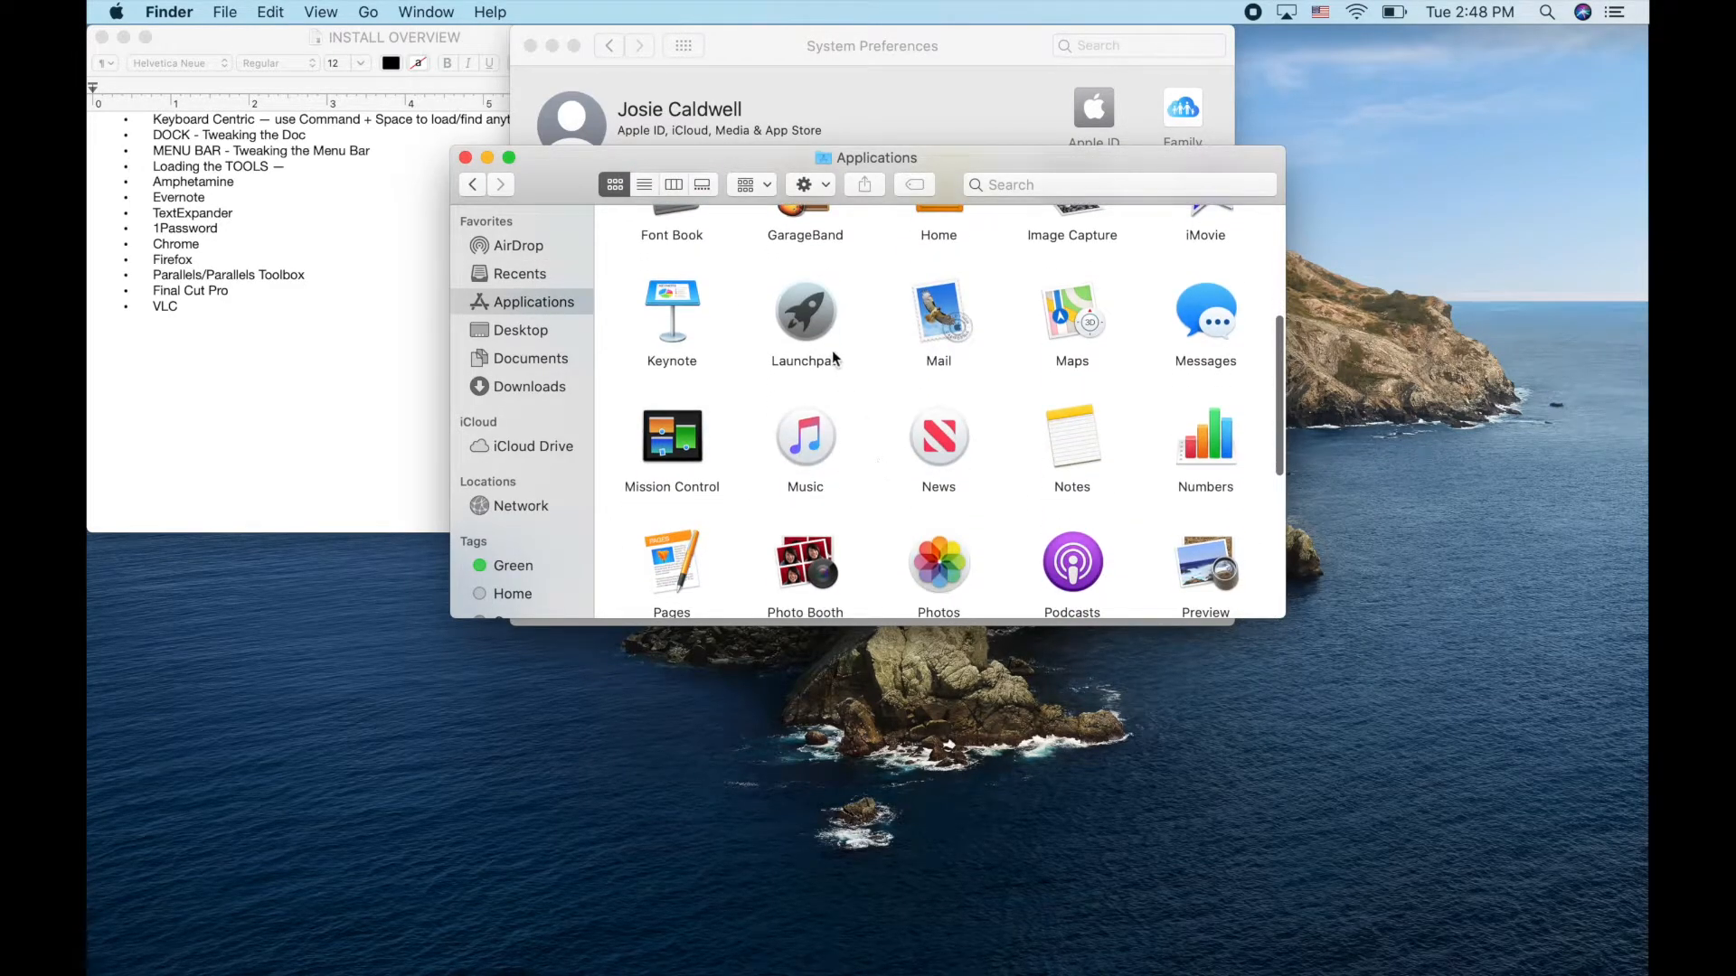
pyautogui.click(817, 323)
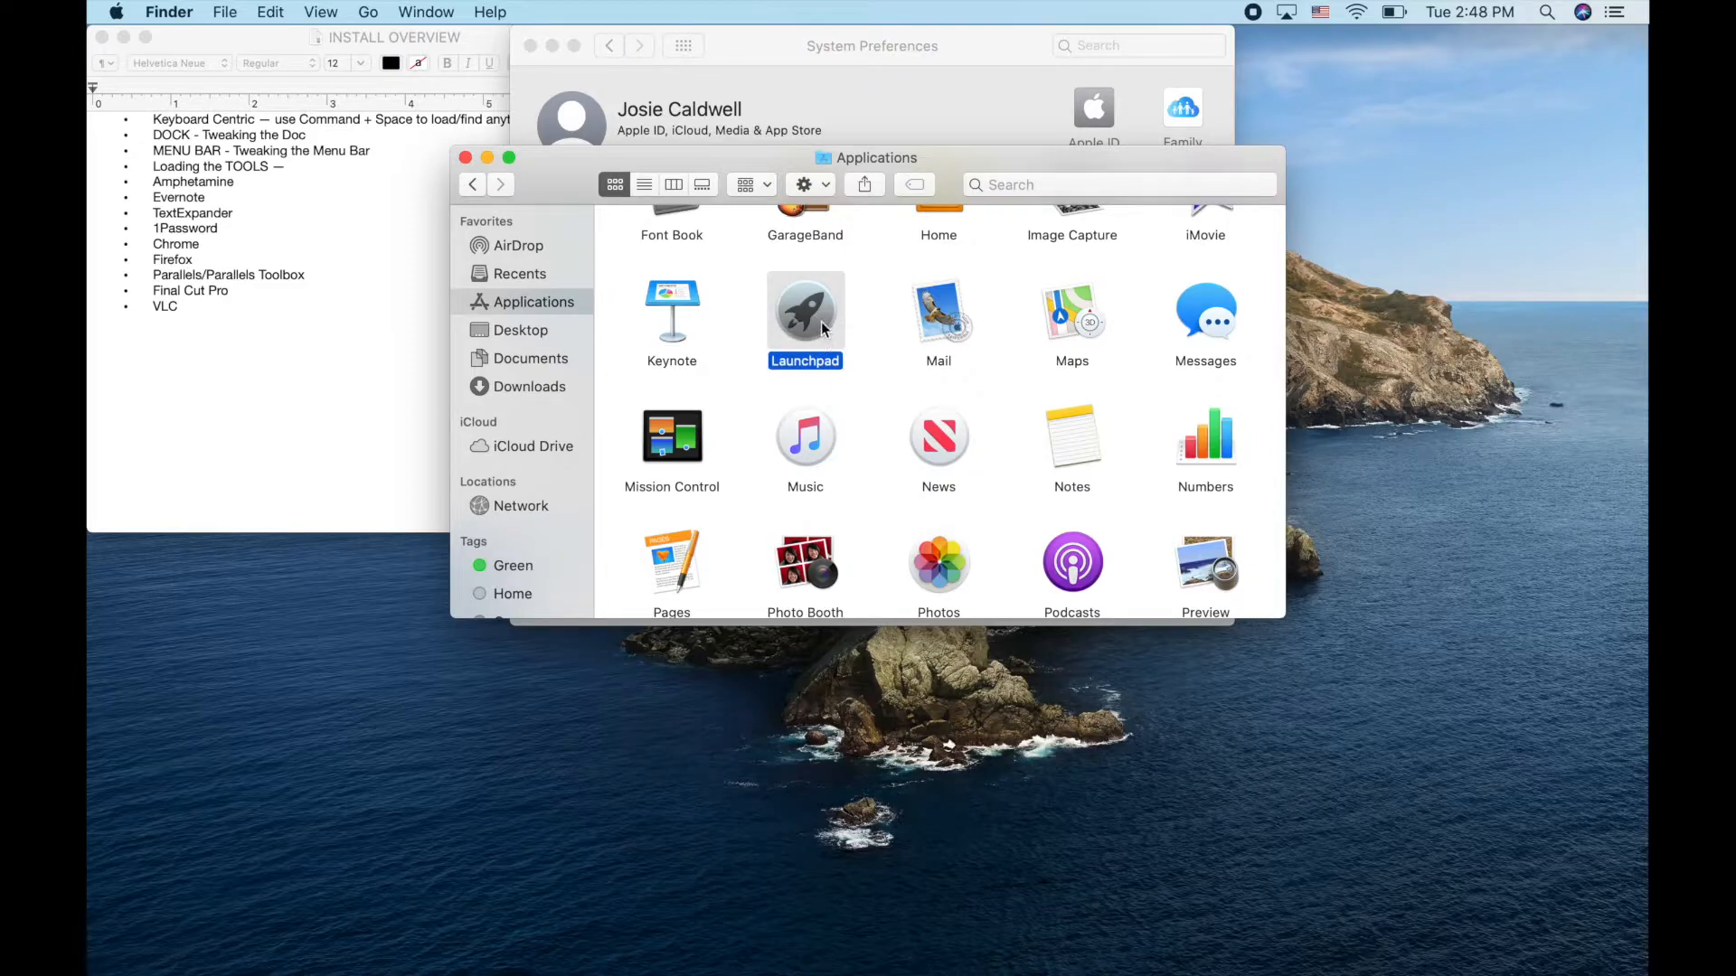
pyautogui.doubleClick(821, 322)
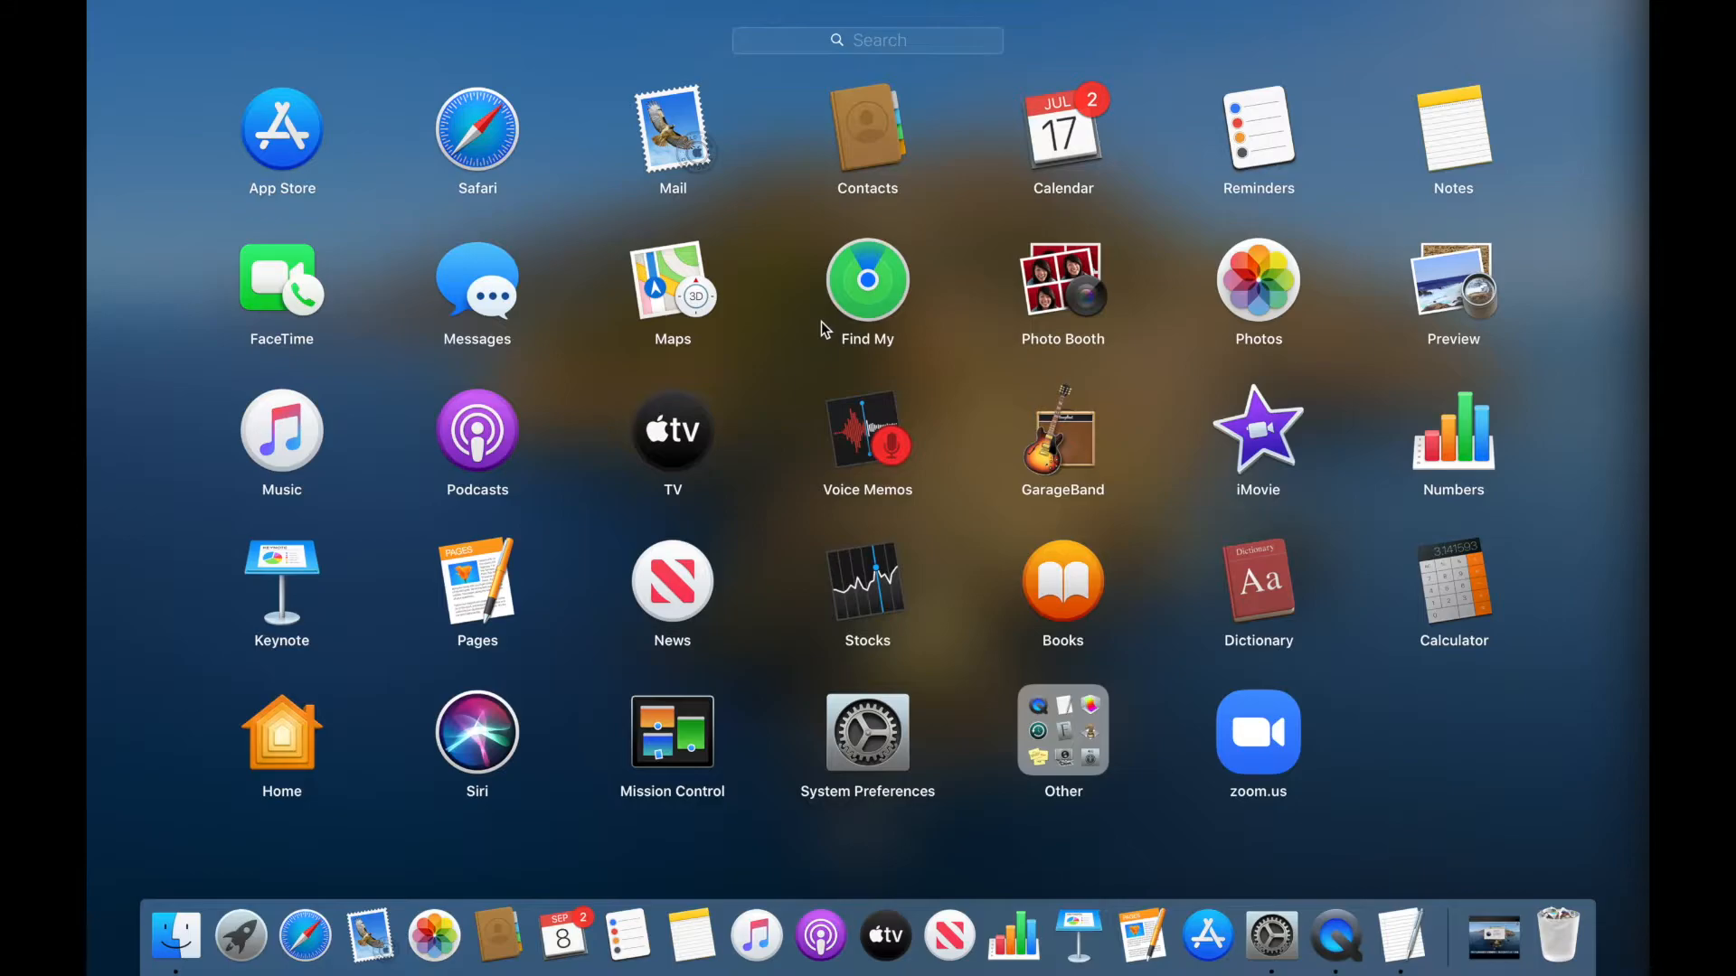
# Launch Mission Control from the Applications folder to spread out all windows
pyautogui.hotkey('ctrl', 'Up')
pyautogui.hotkey('ctrl', 'Up')
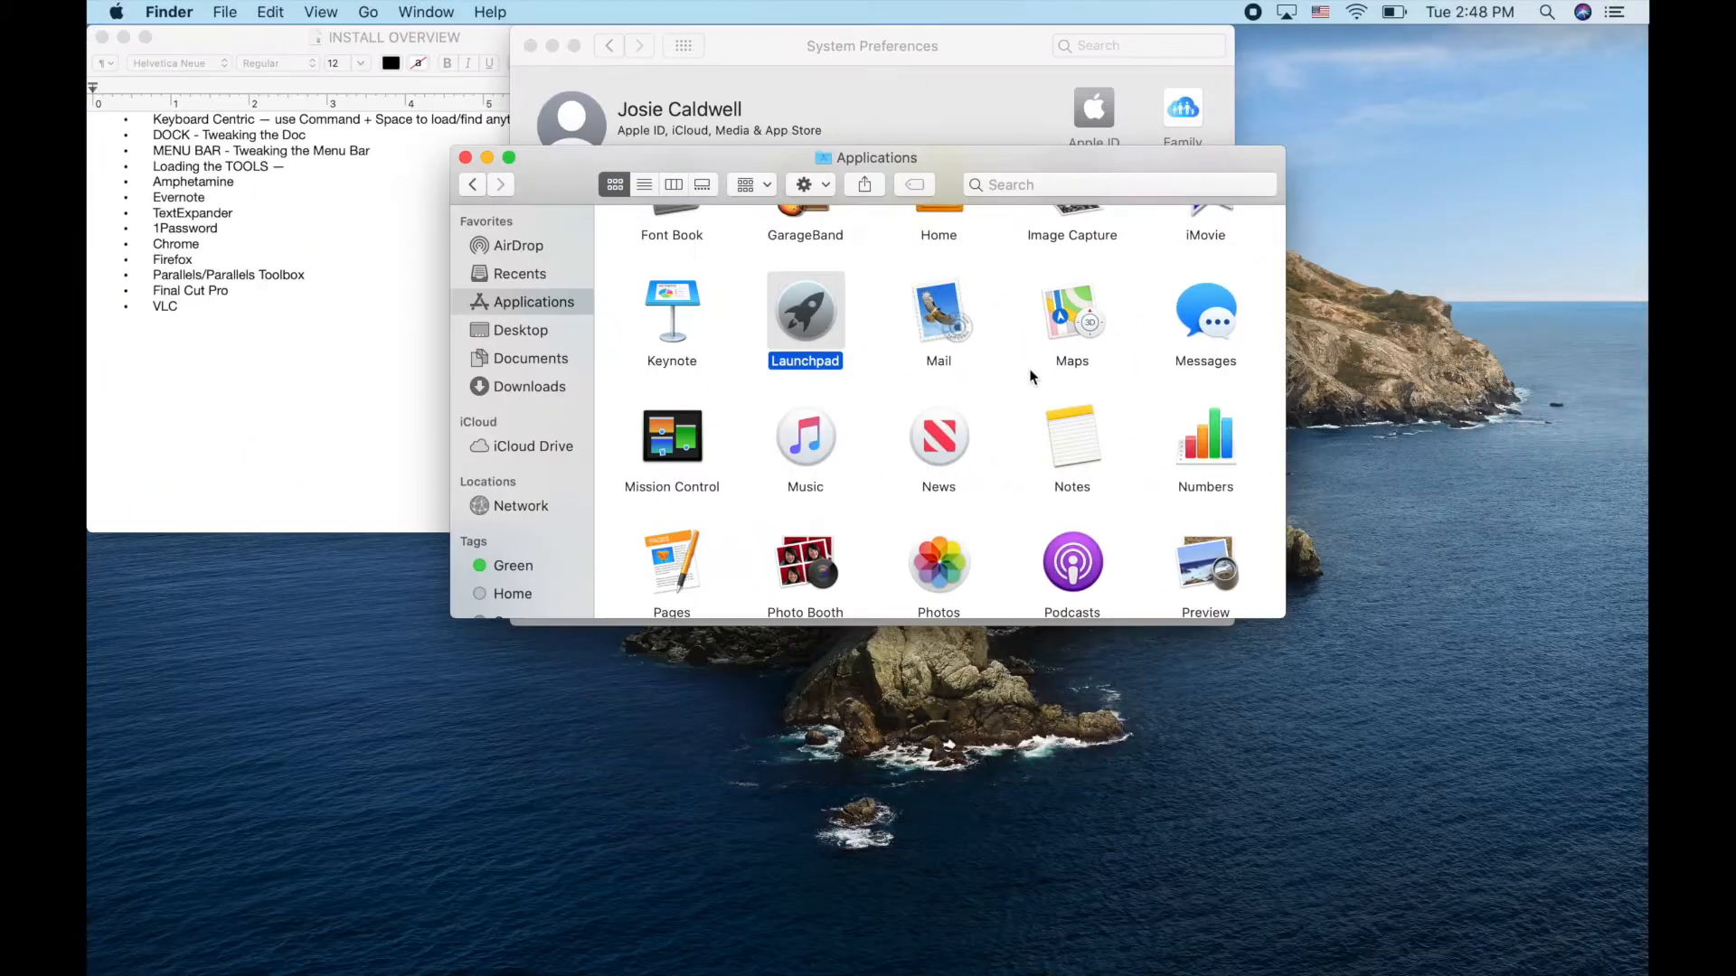
pyautogui.scroll(3, 832, 291)
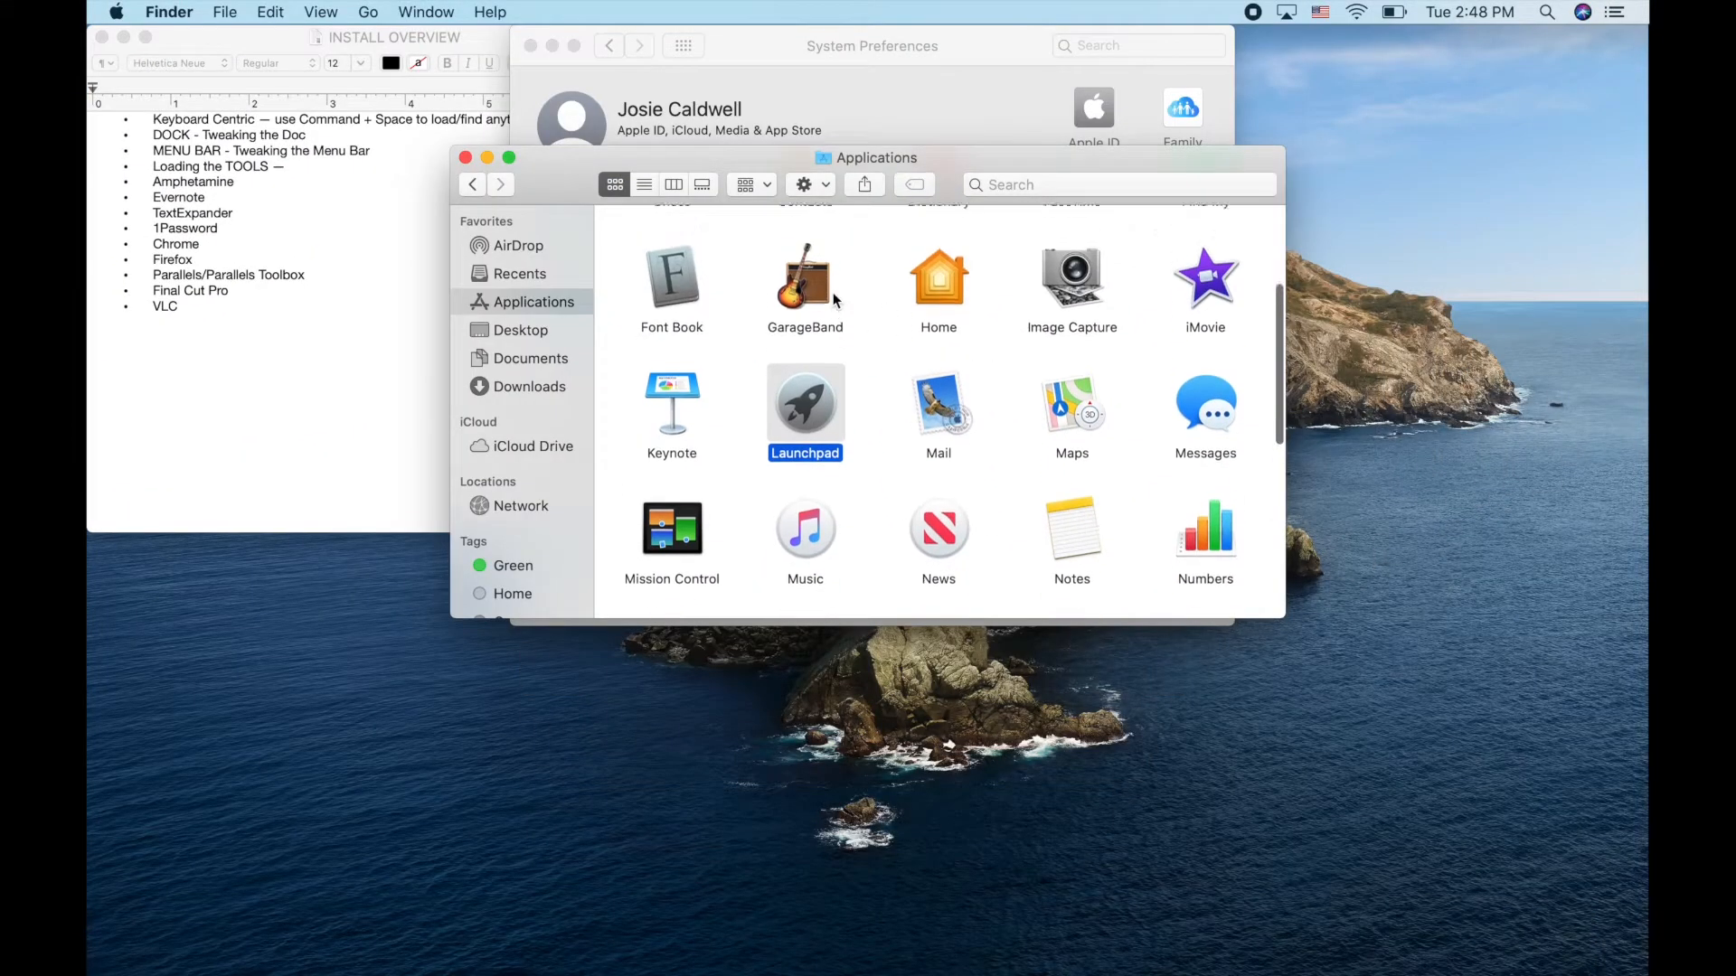
pyautogui.click(671, 545)
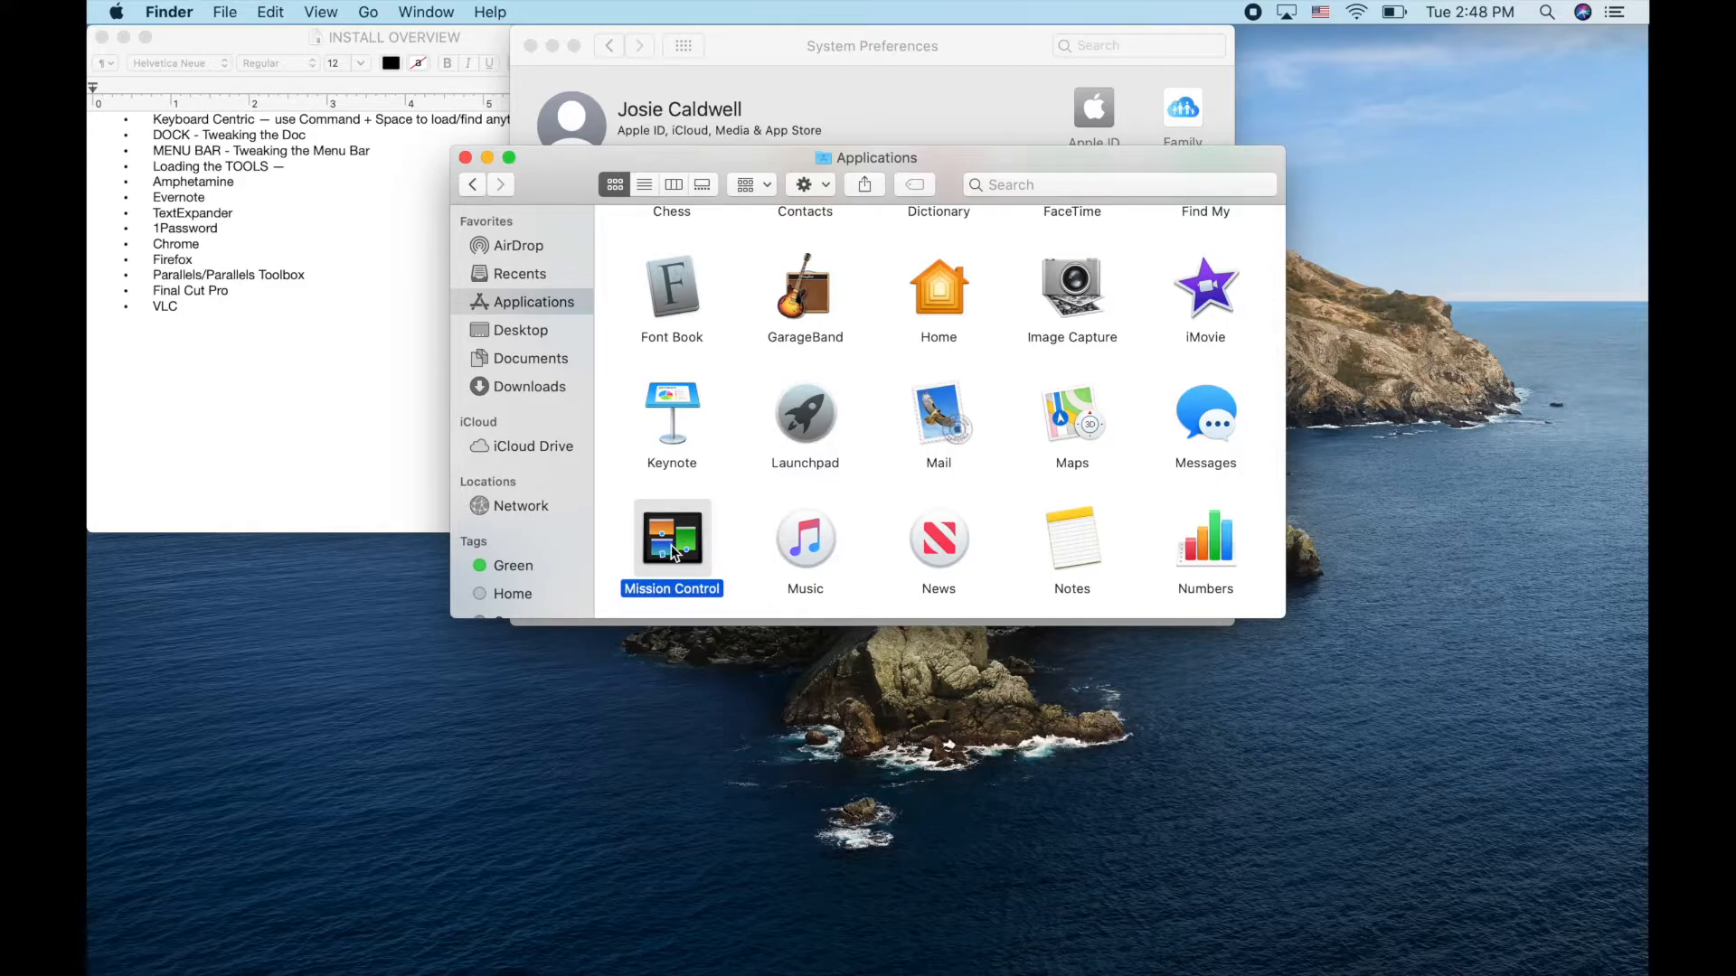
pyautogui.doubleClick(670, 546)
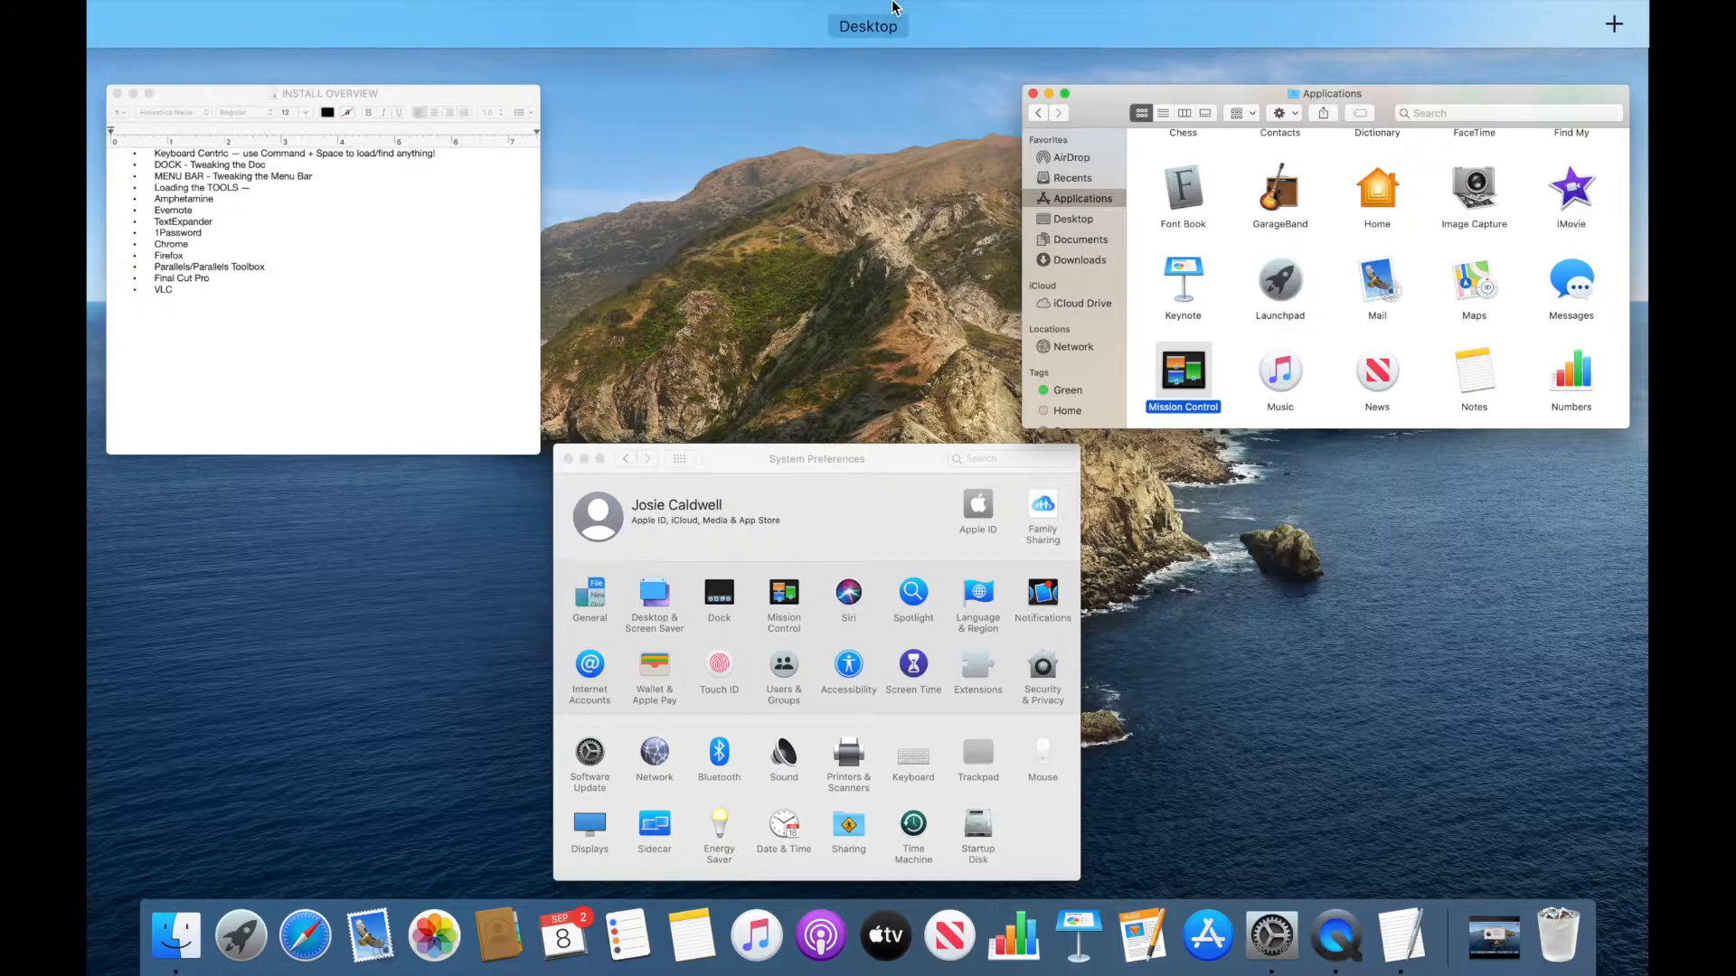
# Add Desktop 2 in the Spaces bar, switch to it, and right-click its background
pyautogui.moveTo(887, 34)
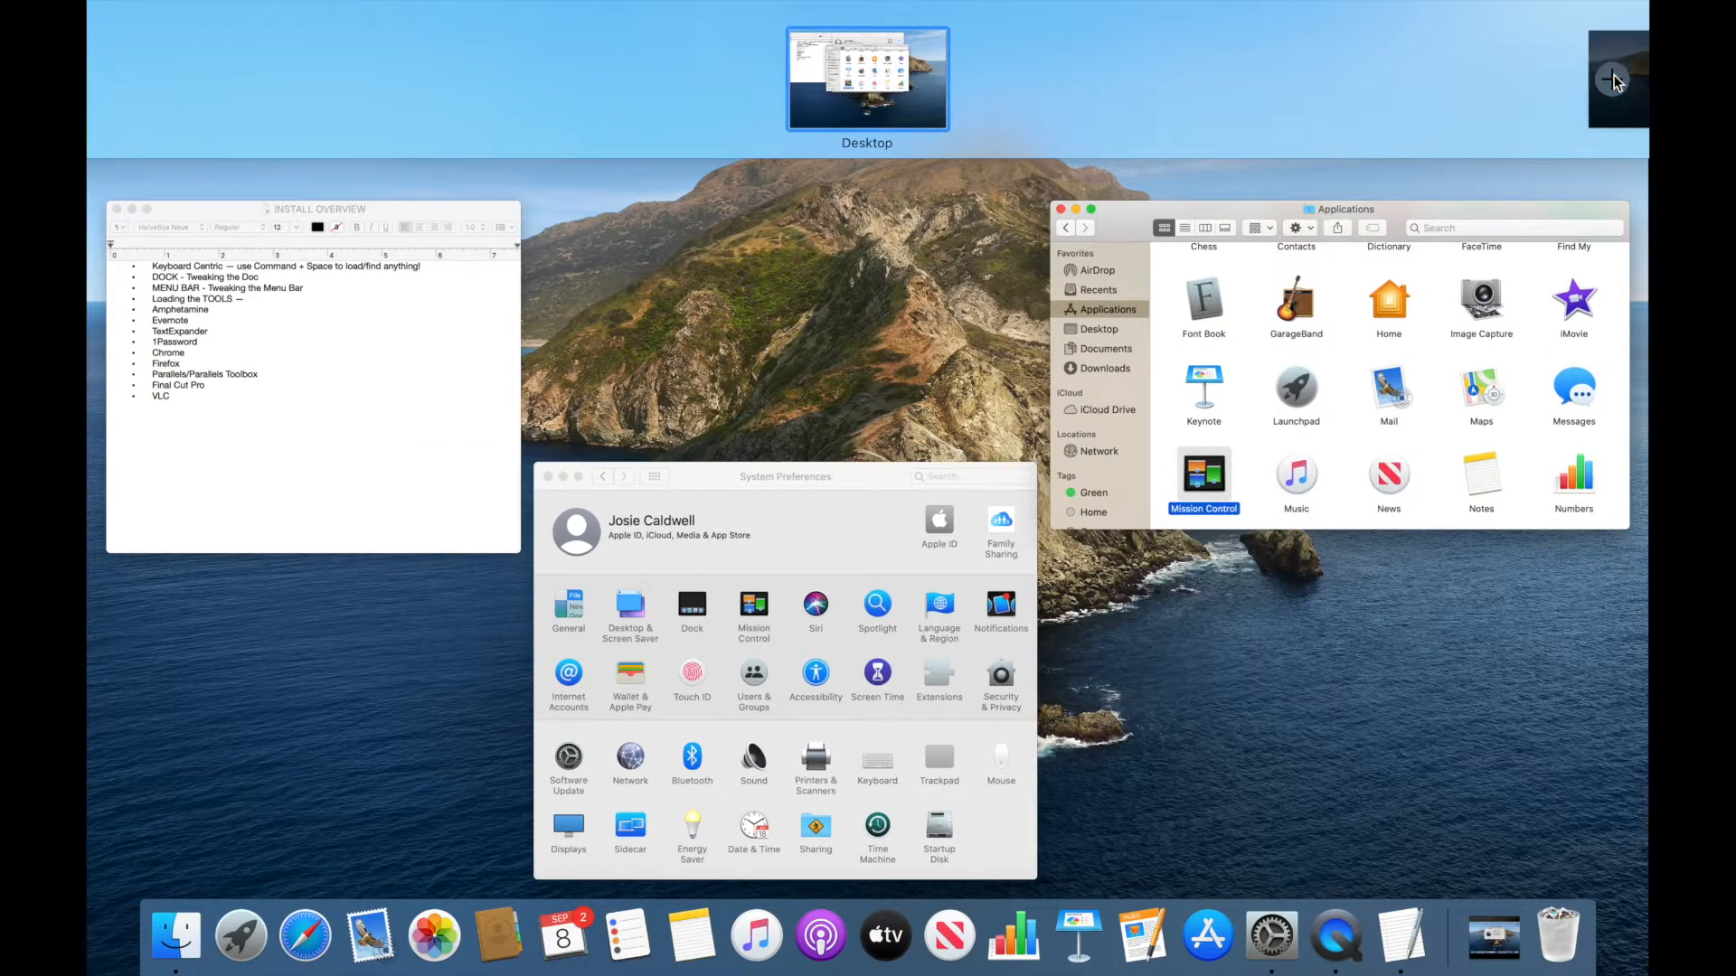
pyautogui.click(1615, 82)
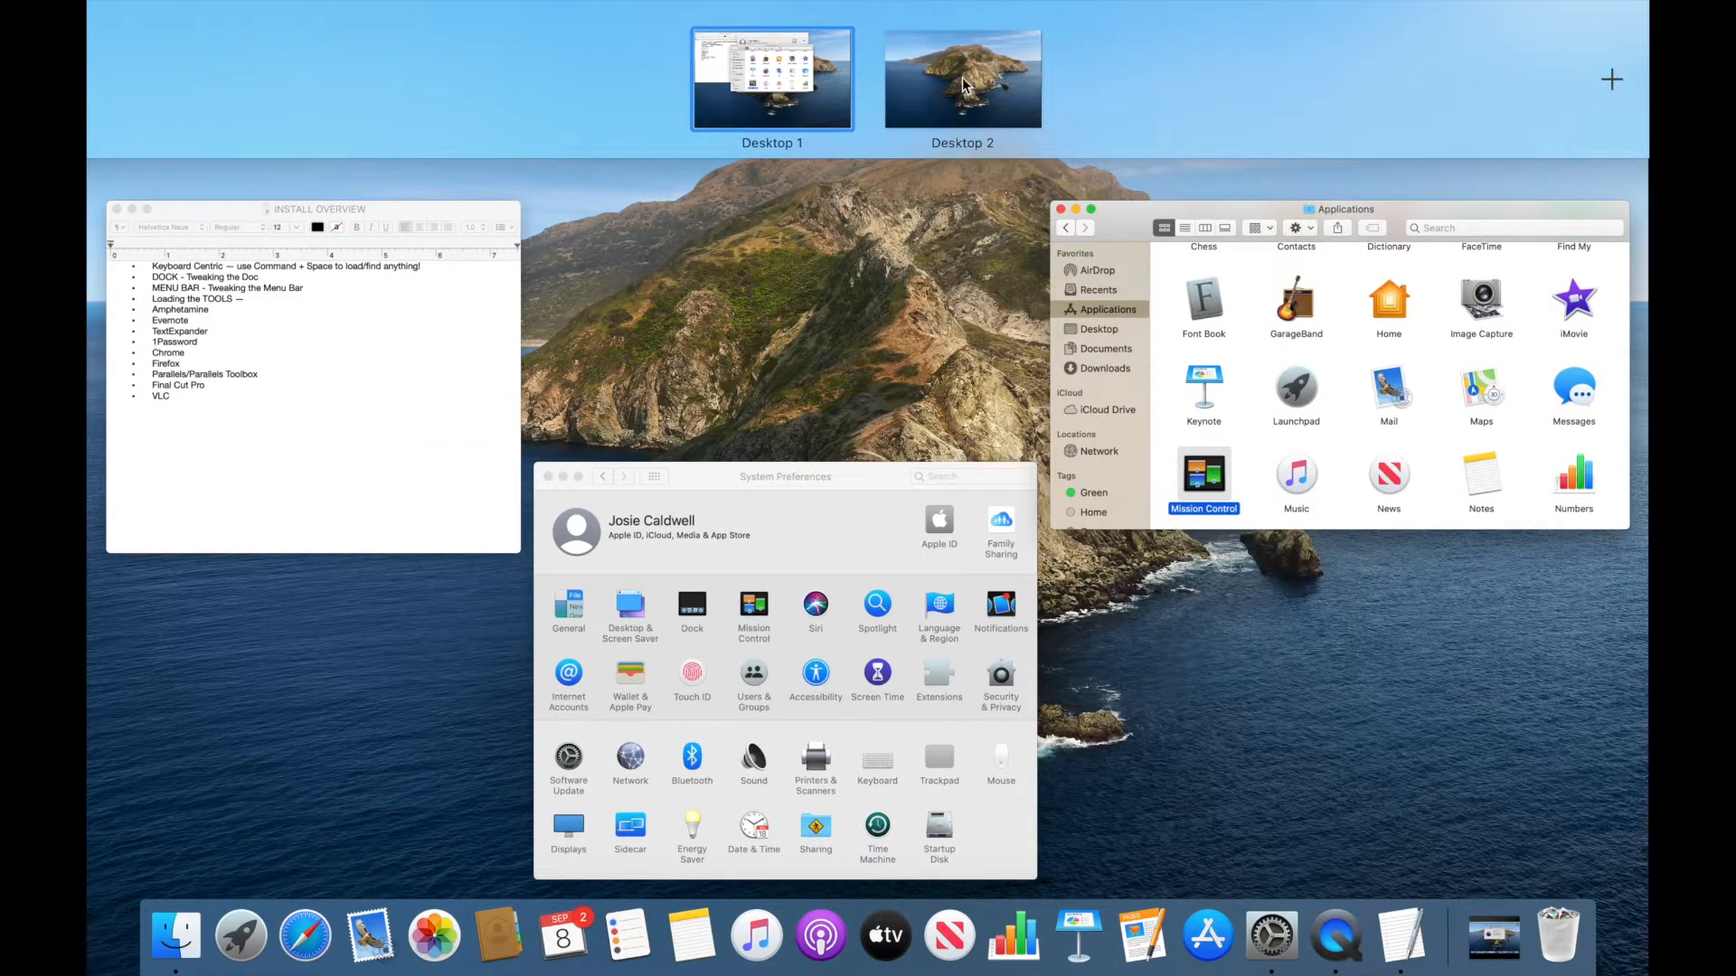
pyautogui.moveTo(964, 84)
pyautogui.click(957, 104)
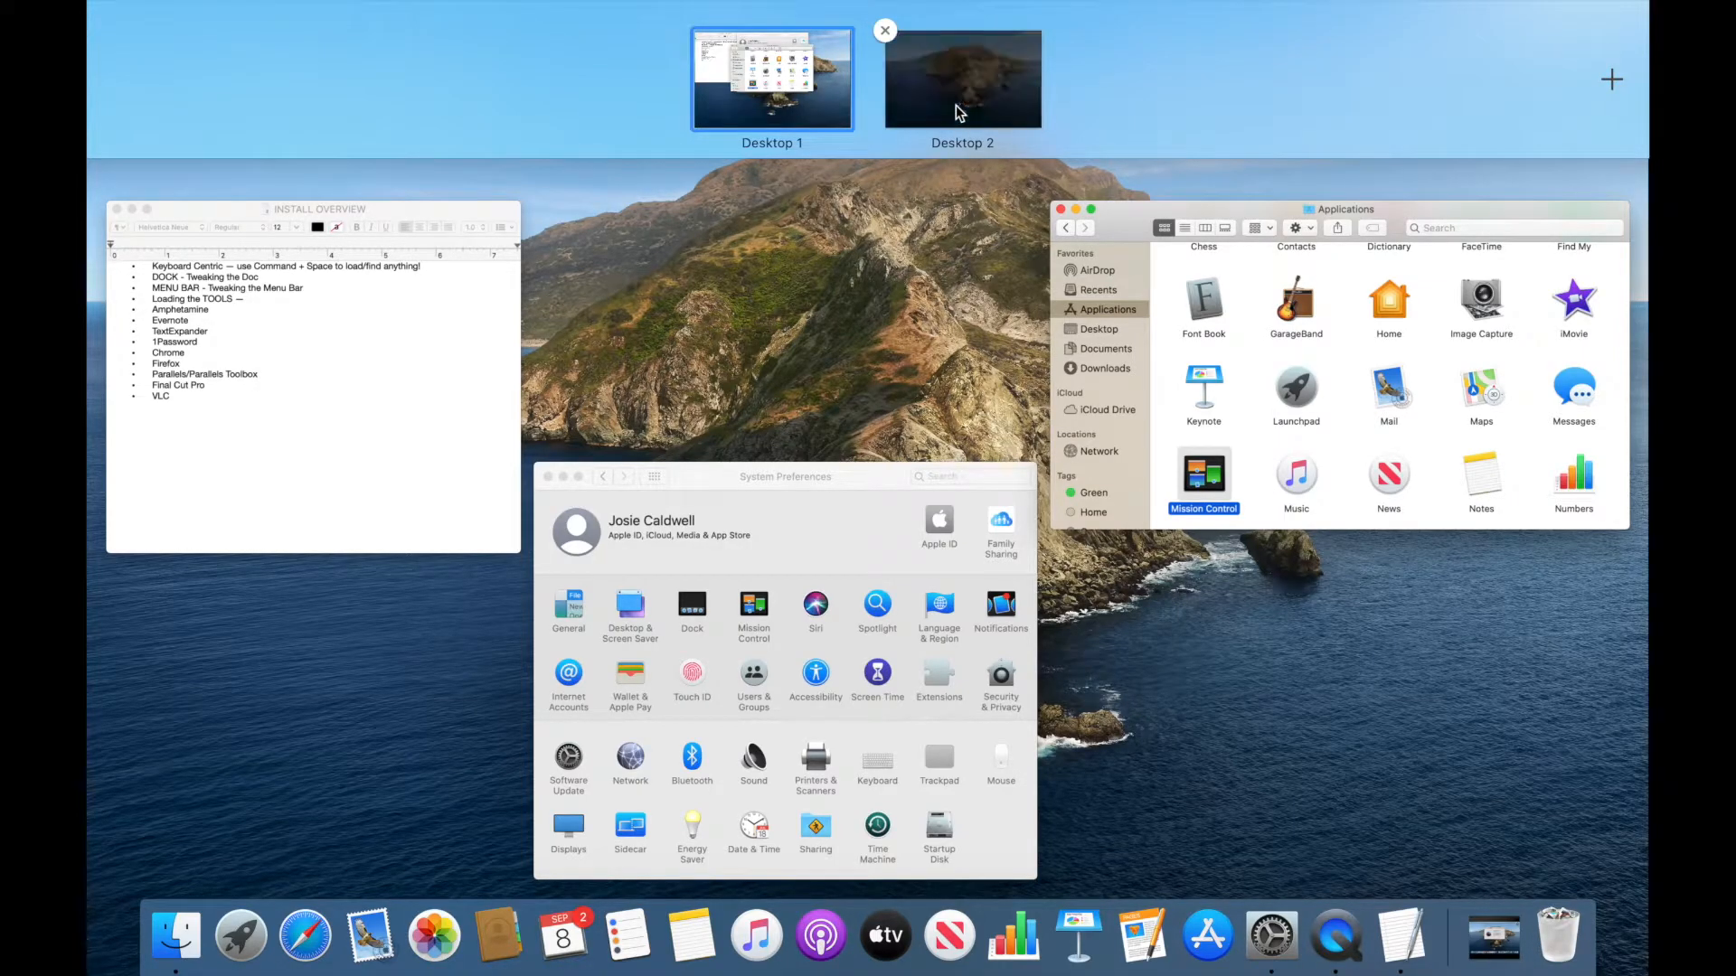
pyautogui.rightClick(918, 295)
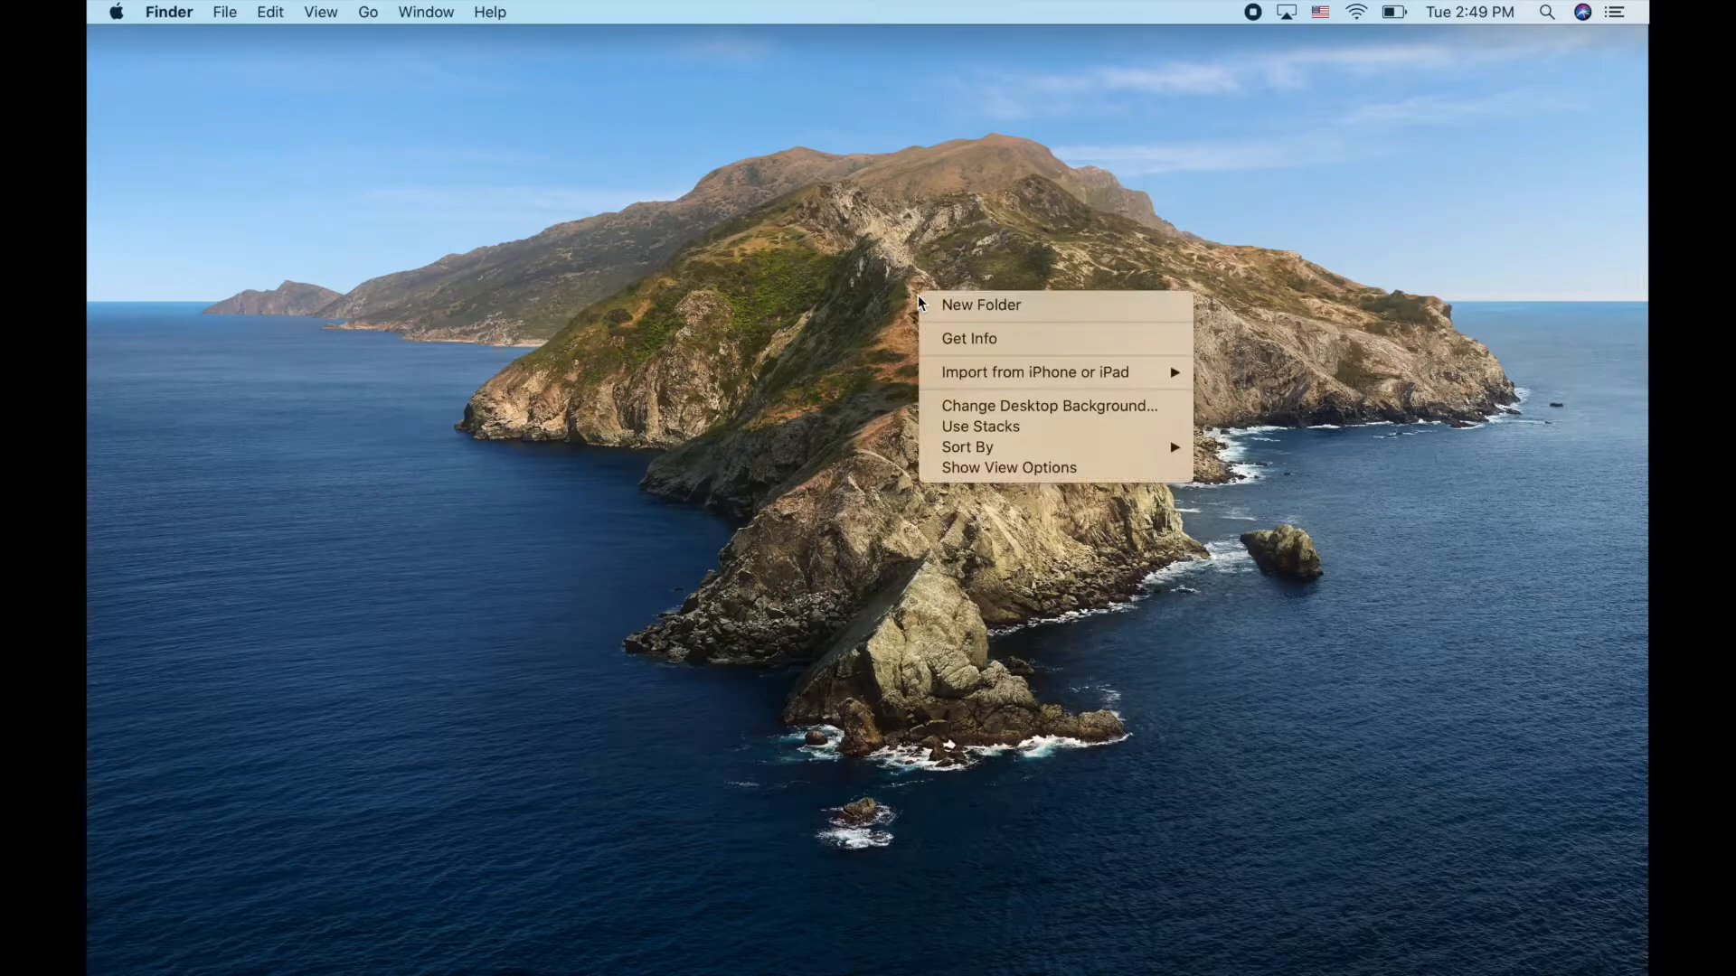
# Make Desert Rock the desktop picture, quit System Preferences, and switch to the other Space
pyautogui.click(972, 404)
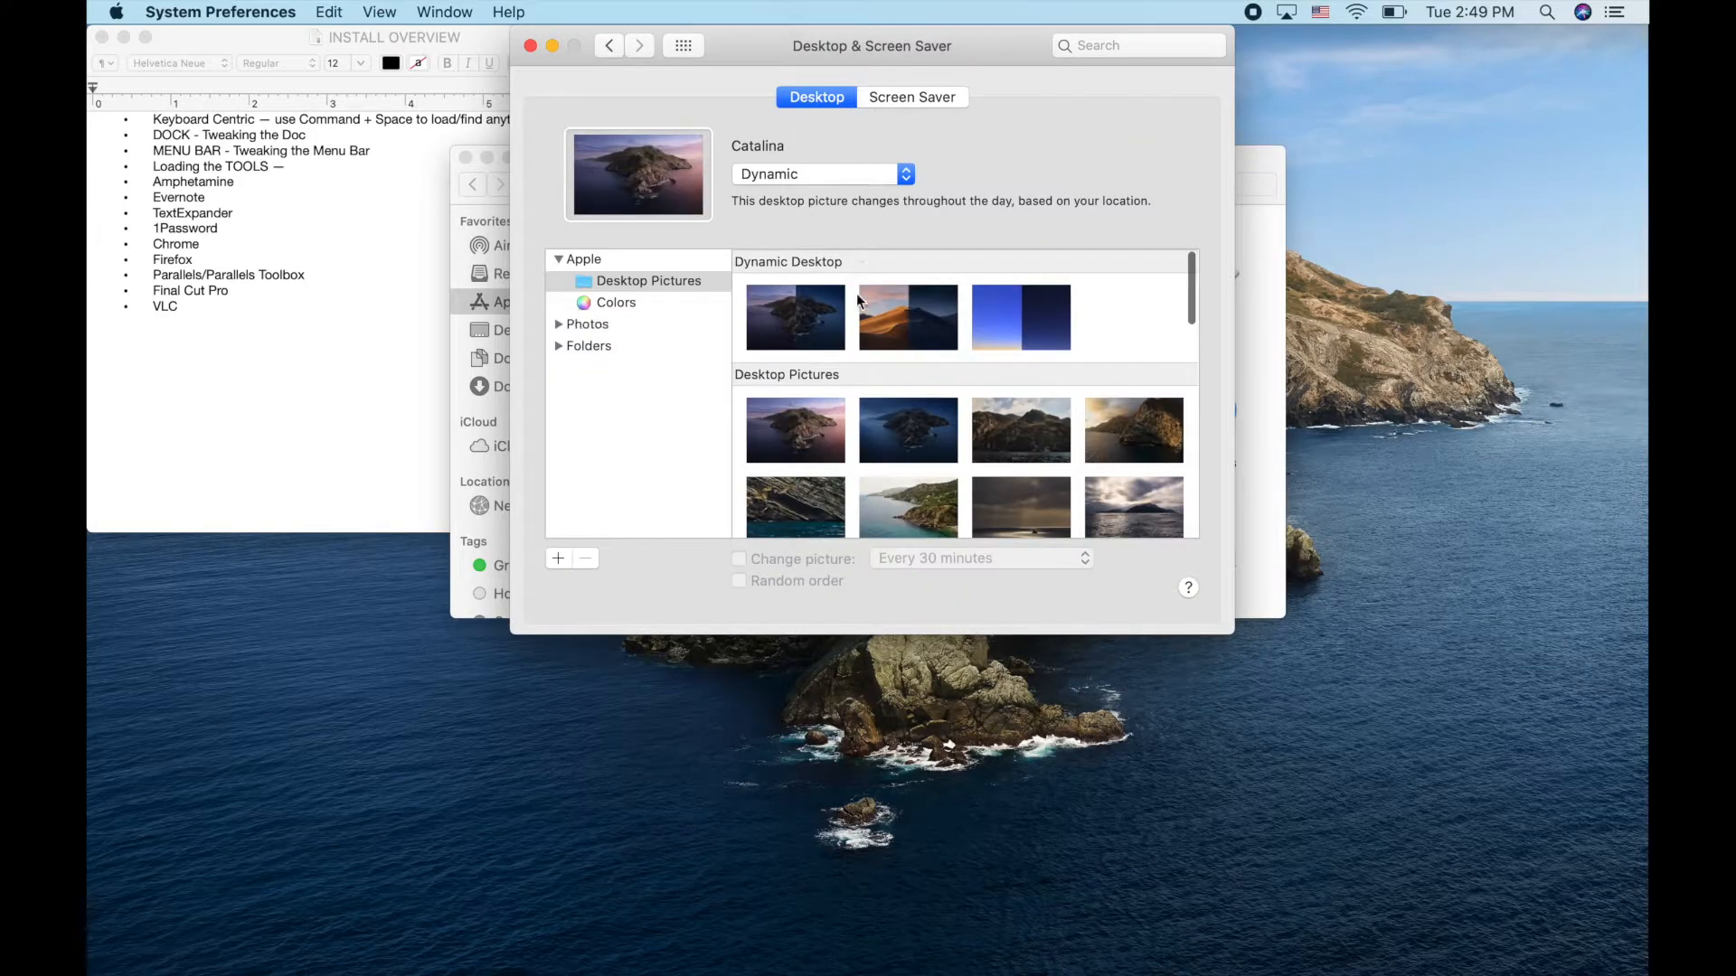
pyautogui.scroll(-8, 899, 424)
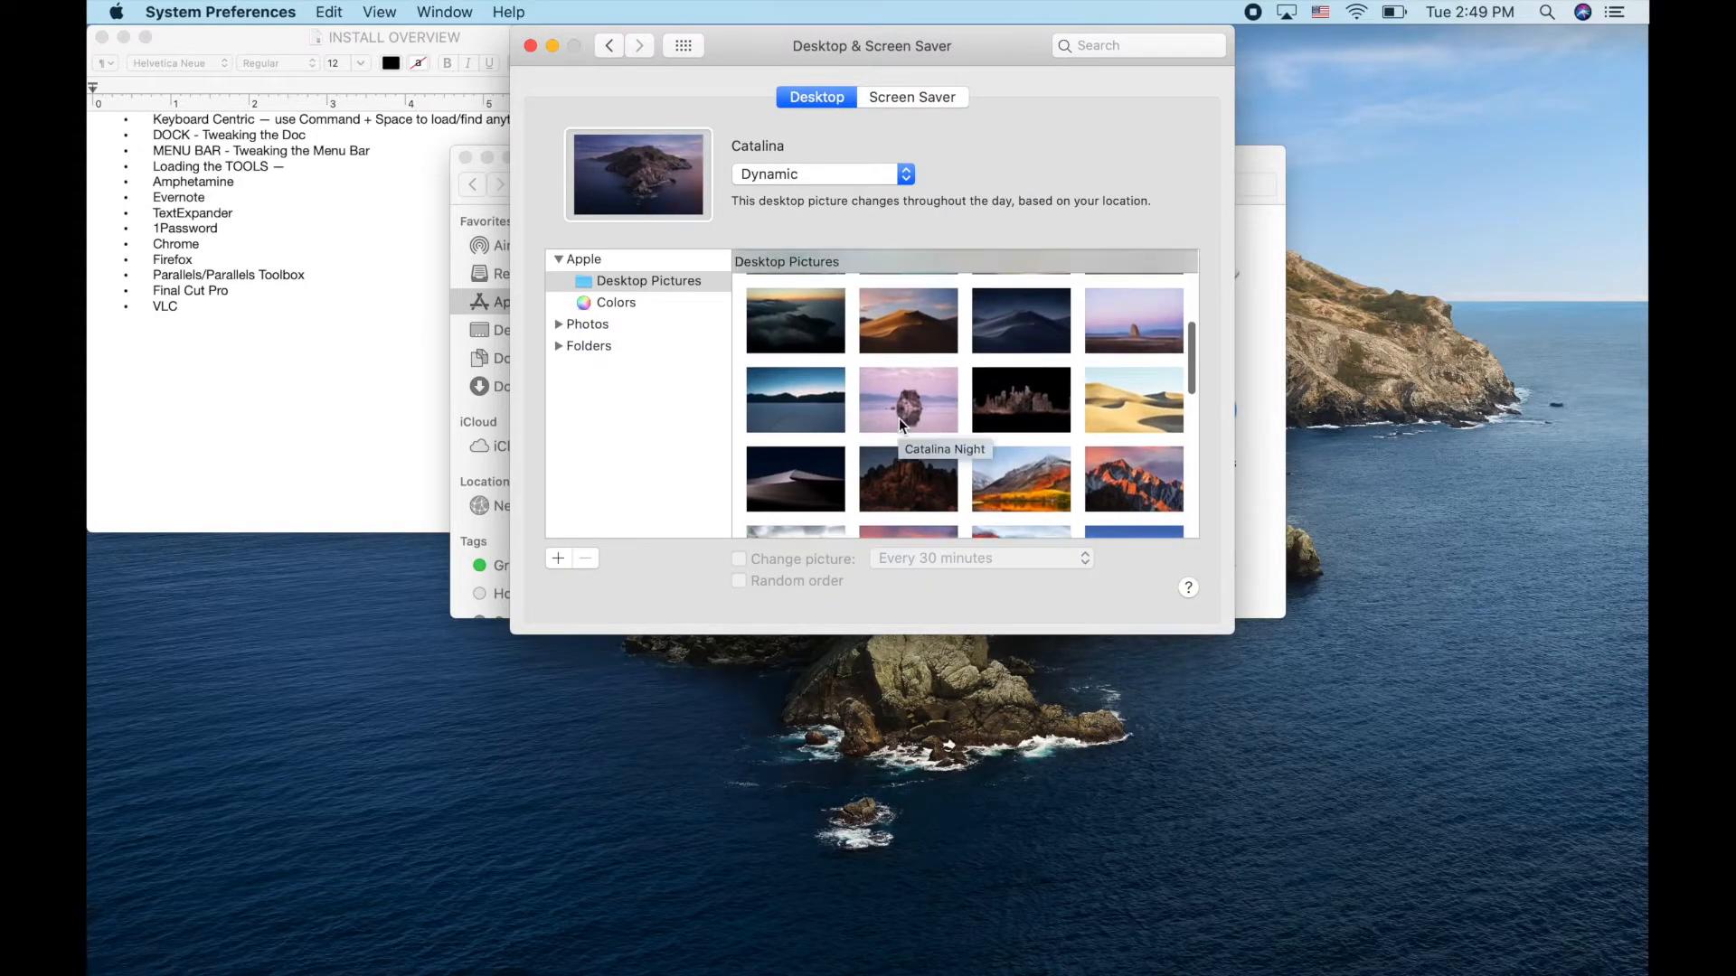
pyautogui.scroll(1, 898, 417)
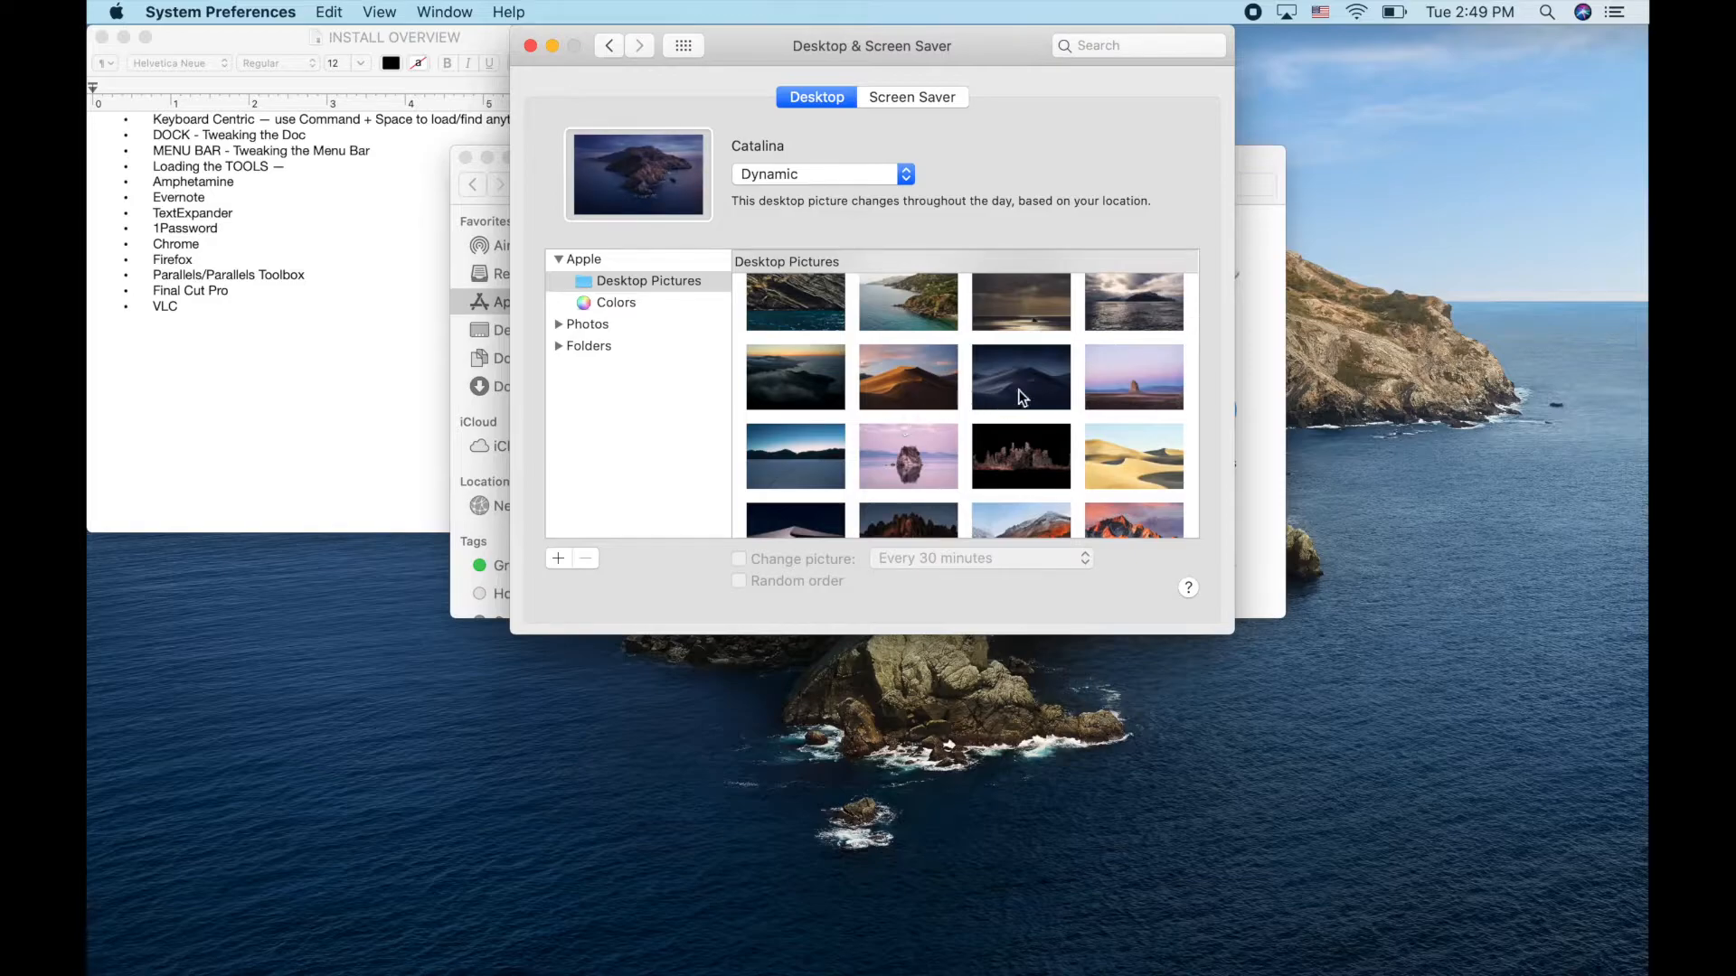
pyautogui.click(1131, 371)
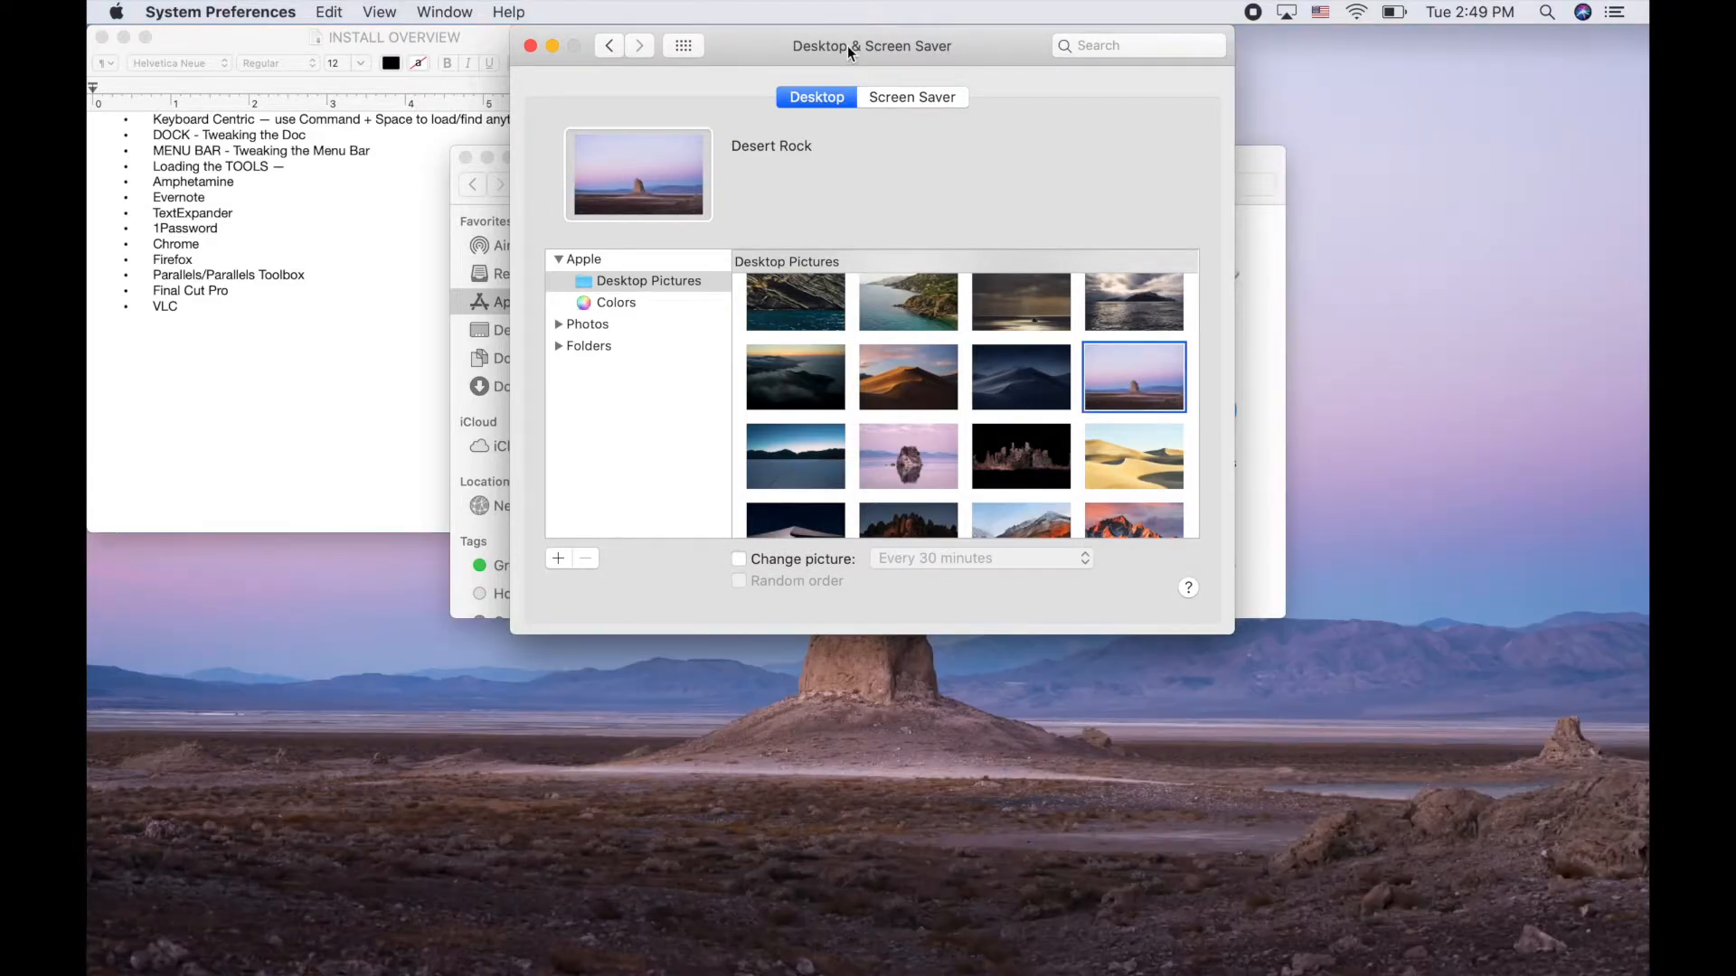
pyautogui.press('super+q')
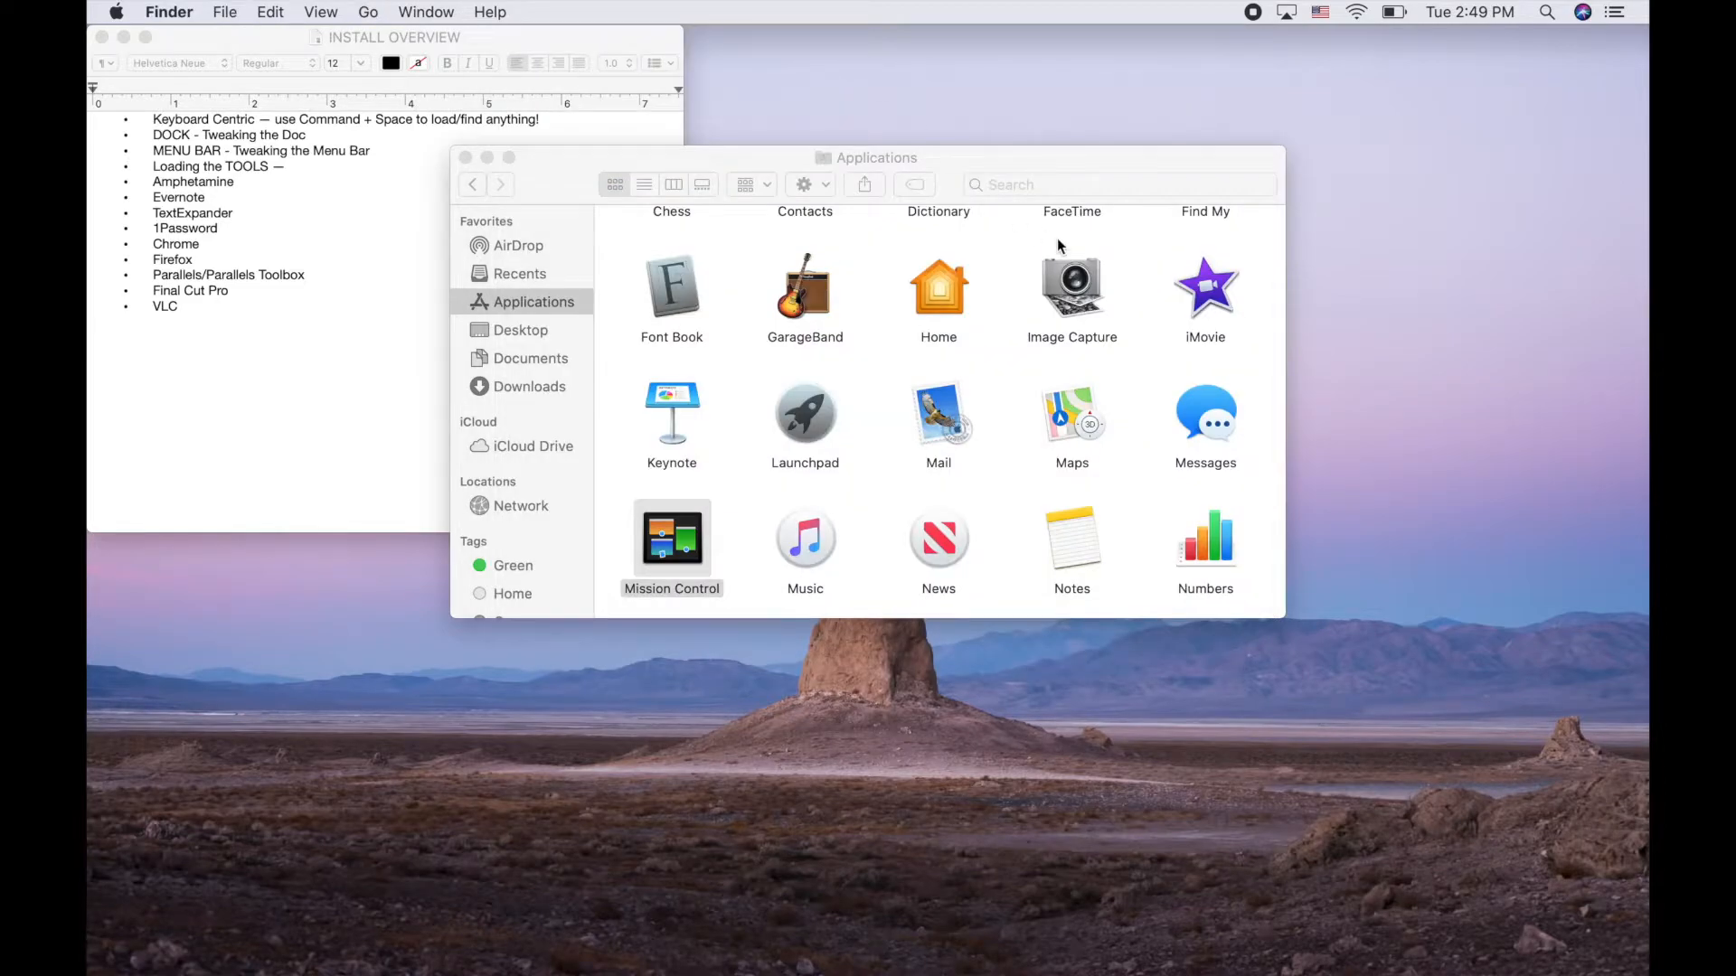
pyautogui.hotkey('ctrl', 'Right')
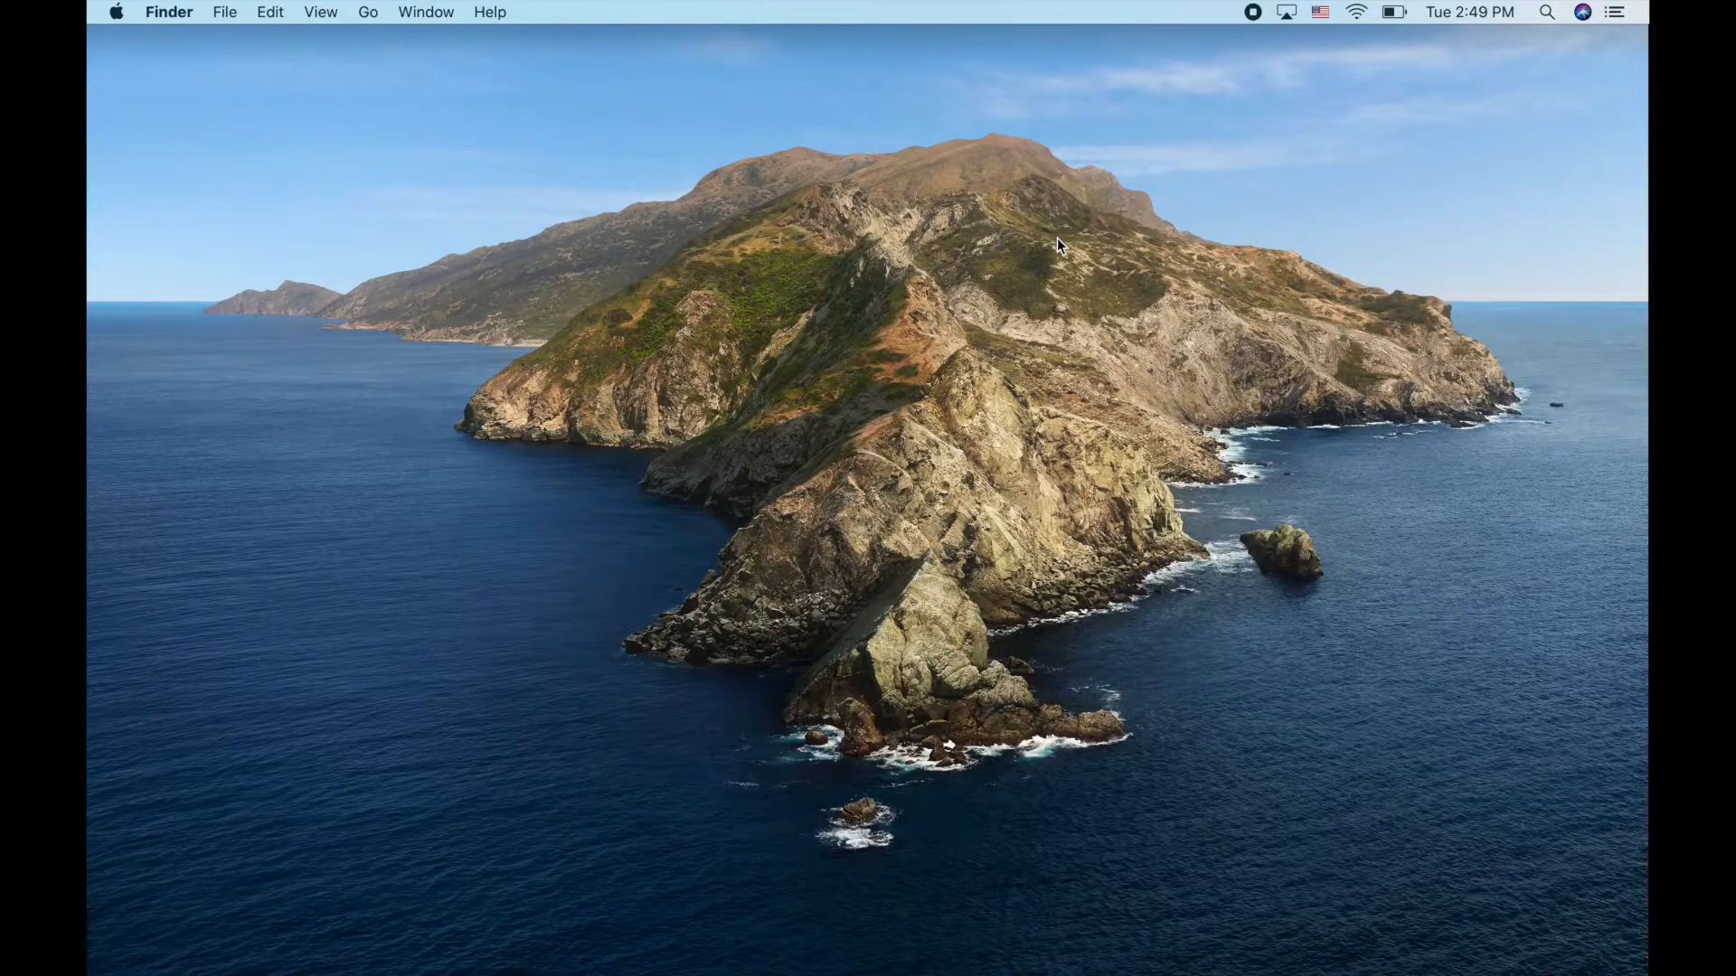
# Return to Desktop 1, close the Applications window, and reopen System Preferences from the Dock
pyautogui.hotkey('ctrl', 'Up')
pyautogui.moveTo(920, 5)
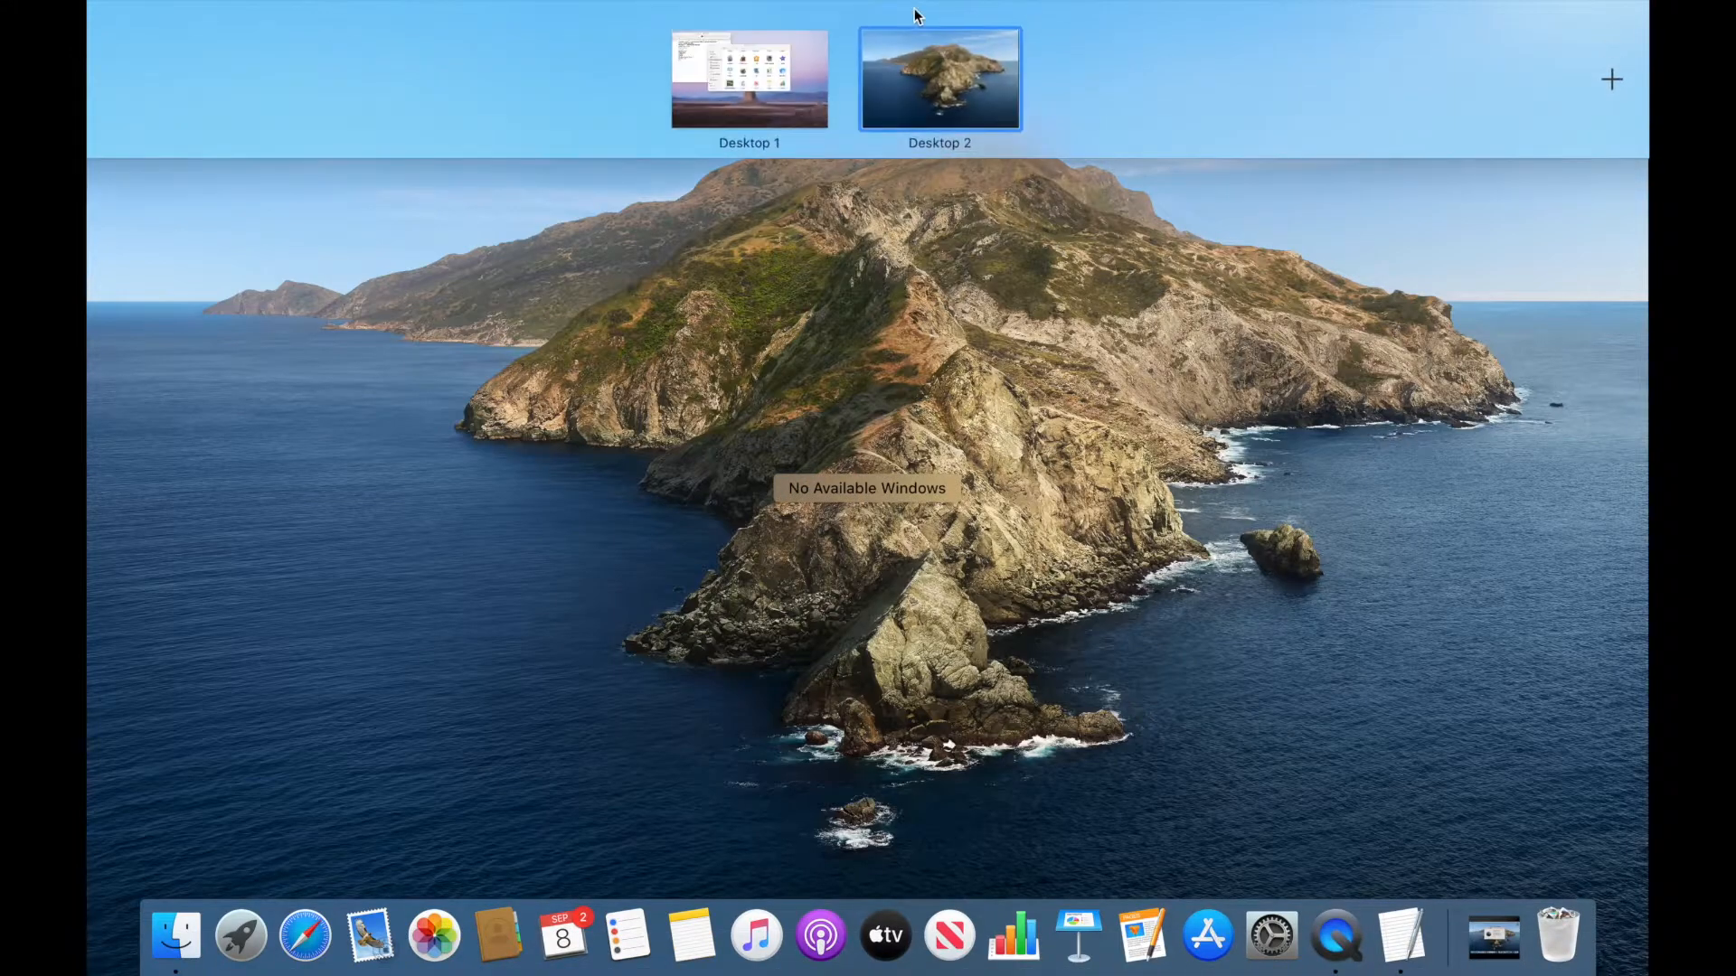
pyautogui.click(710, 64)
pyautogui.scroll(5, 806, 393)
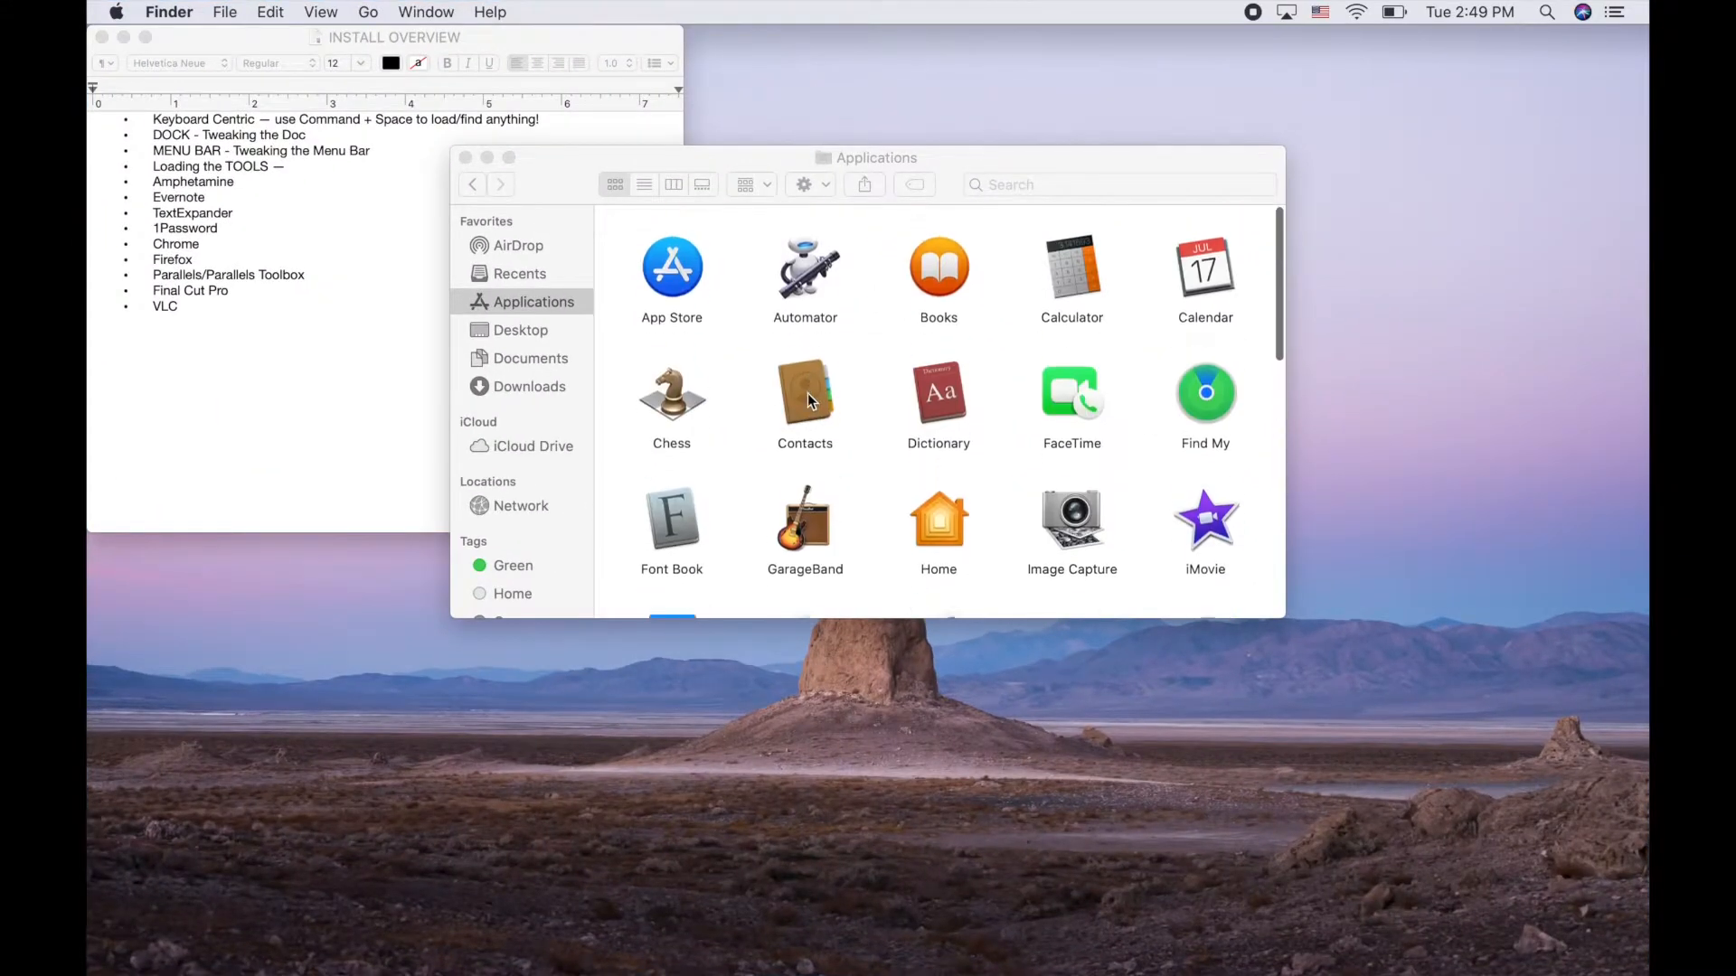
pyautogui.click(551, 168)
pyautogui.press('super+w')
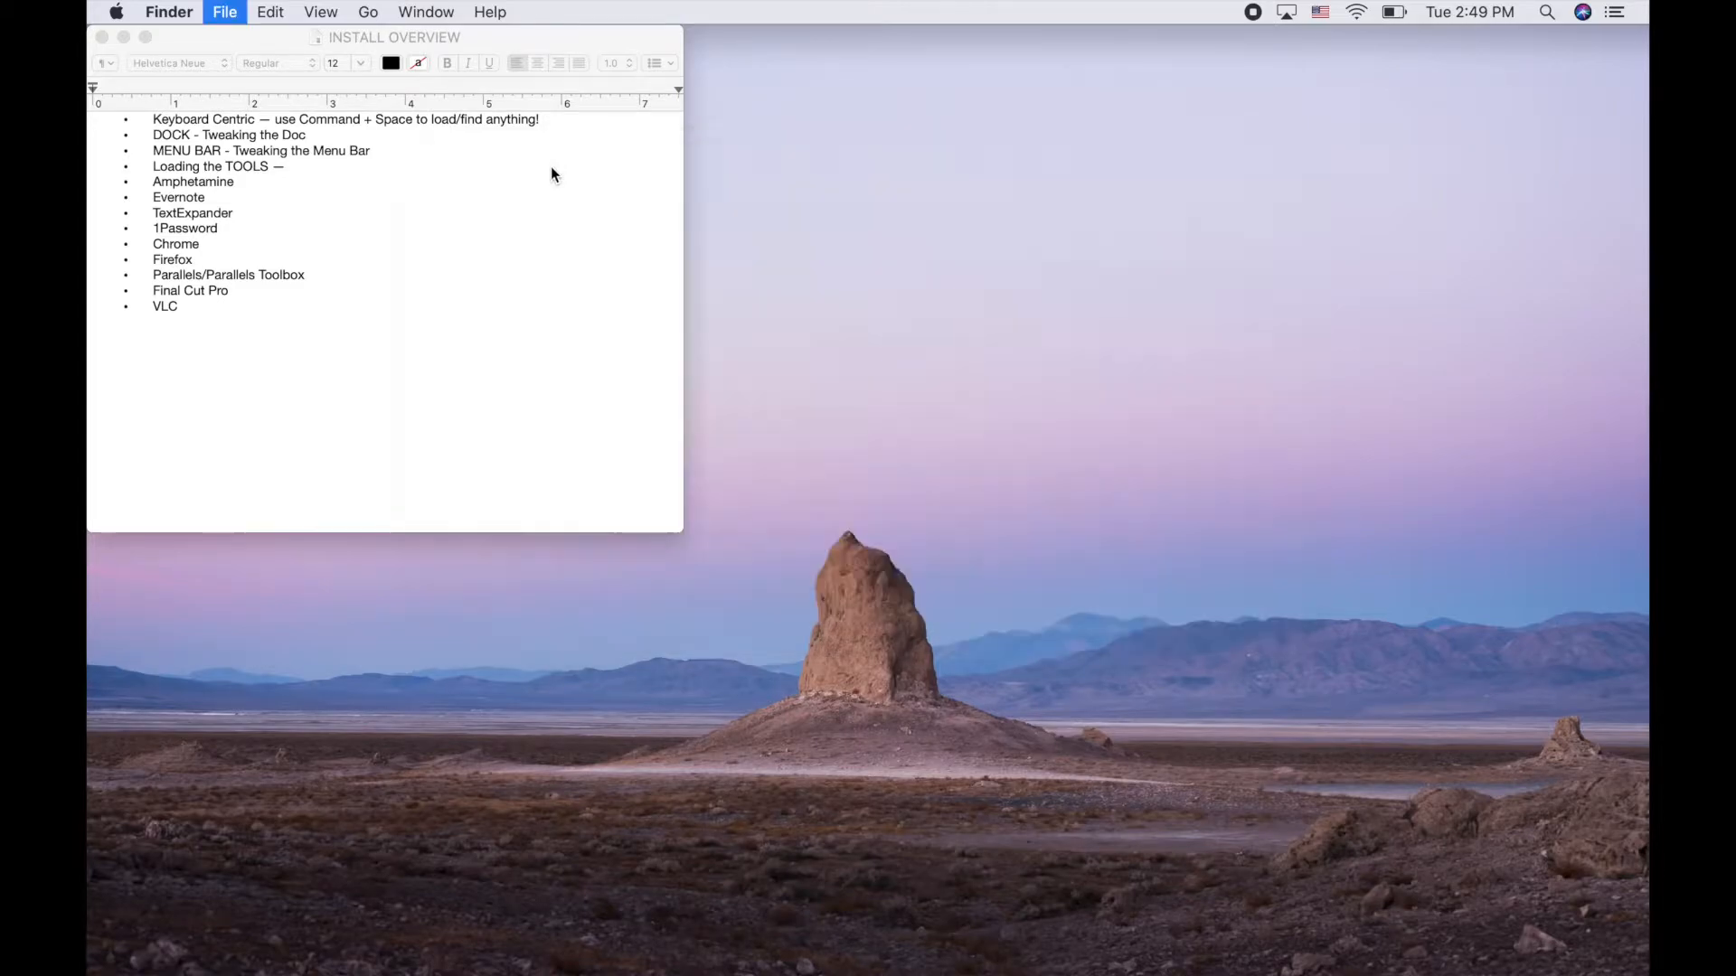
pyautogui.moveTo(1209, 949)
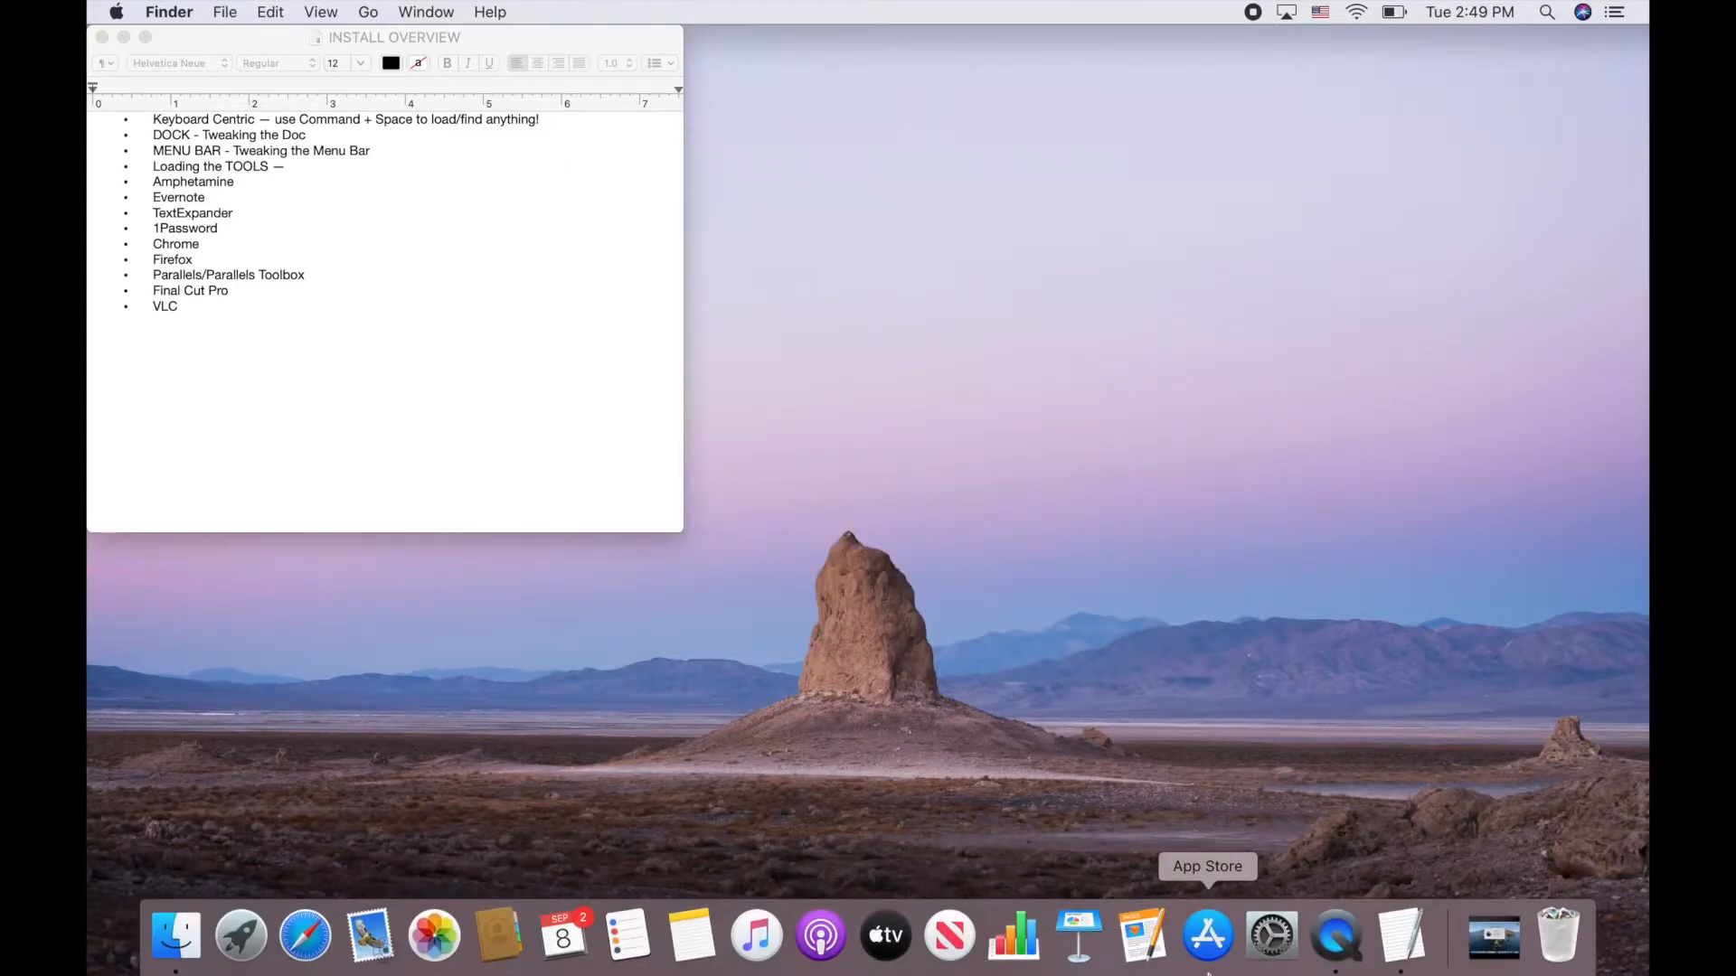
pyautogui.click(1280, 947)
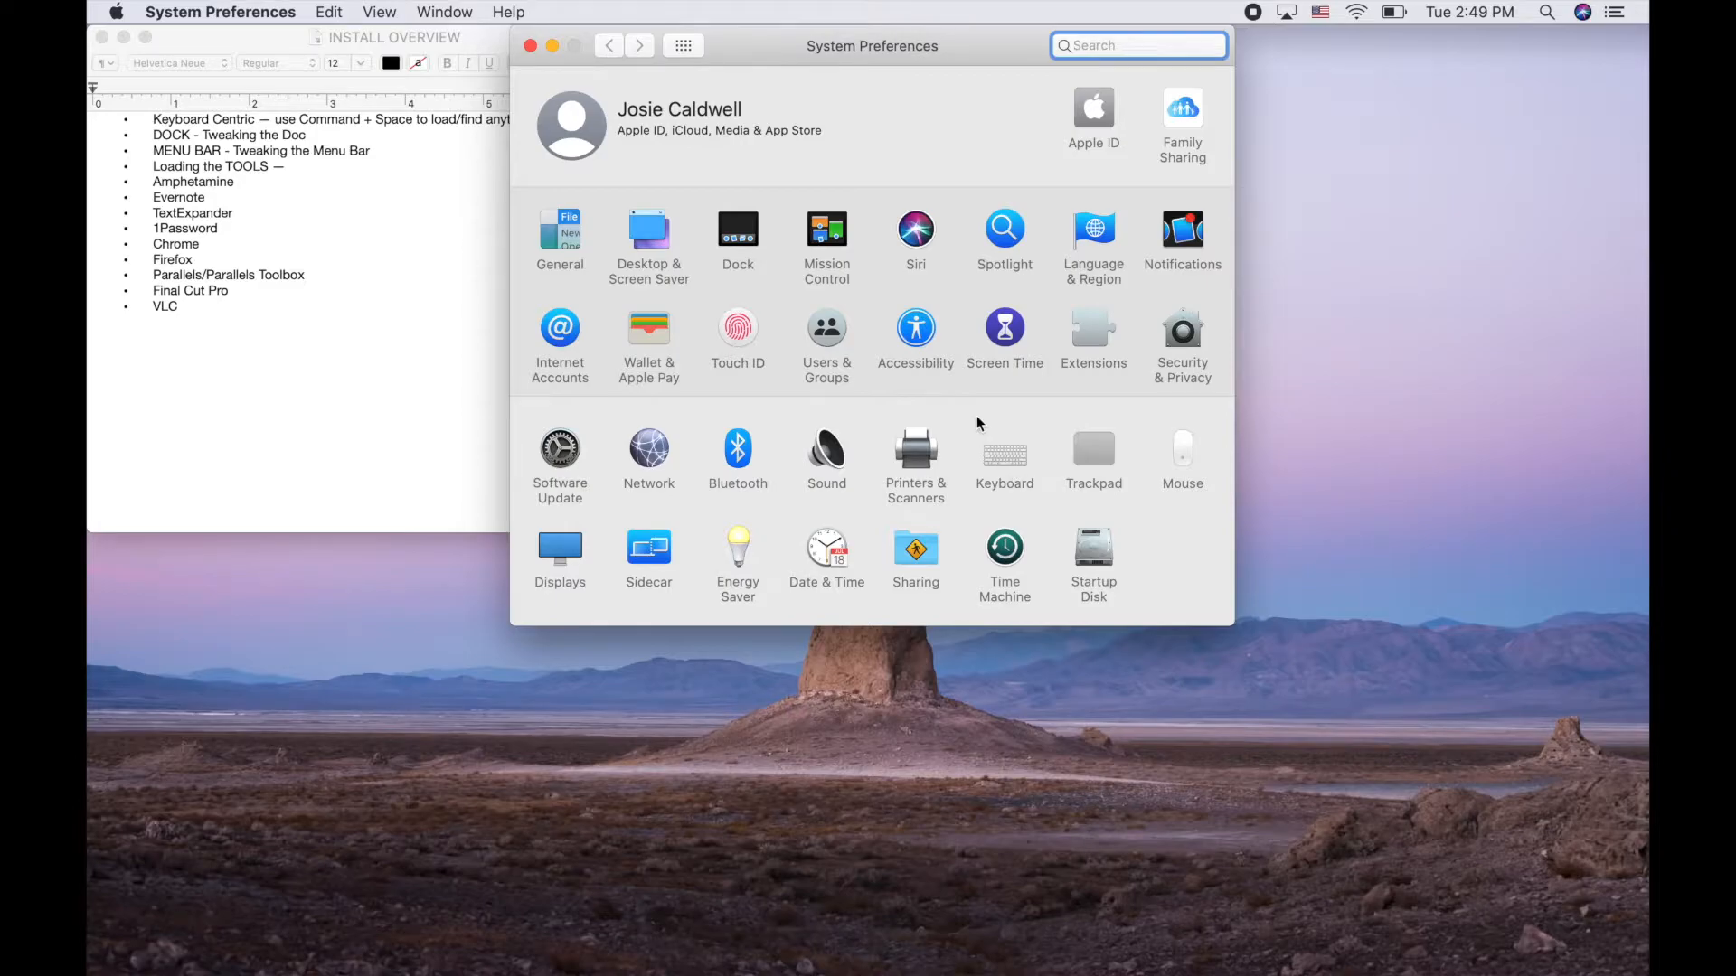
# Enable the Switch to Desktop 1 and 2 shortcuts (^1, ^2) and test switching desktops
pyautogui.click(997, 469)
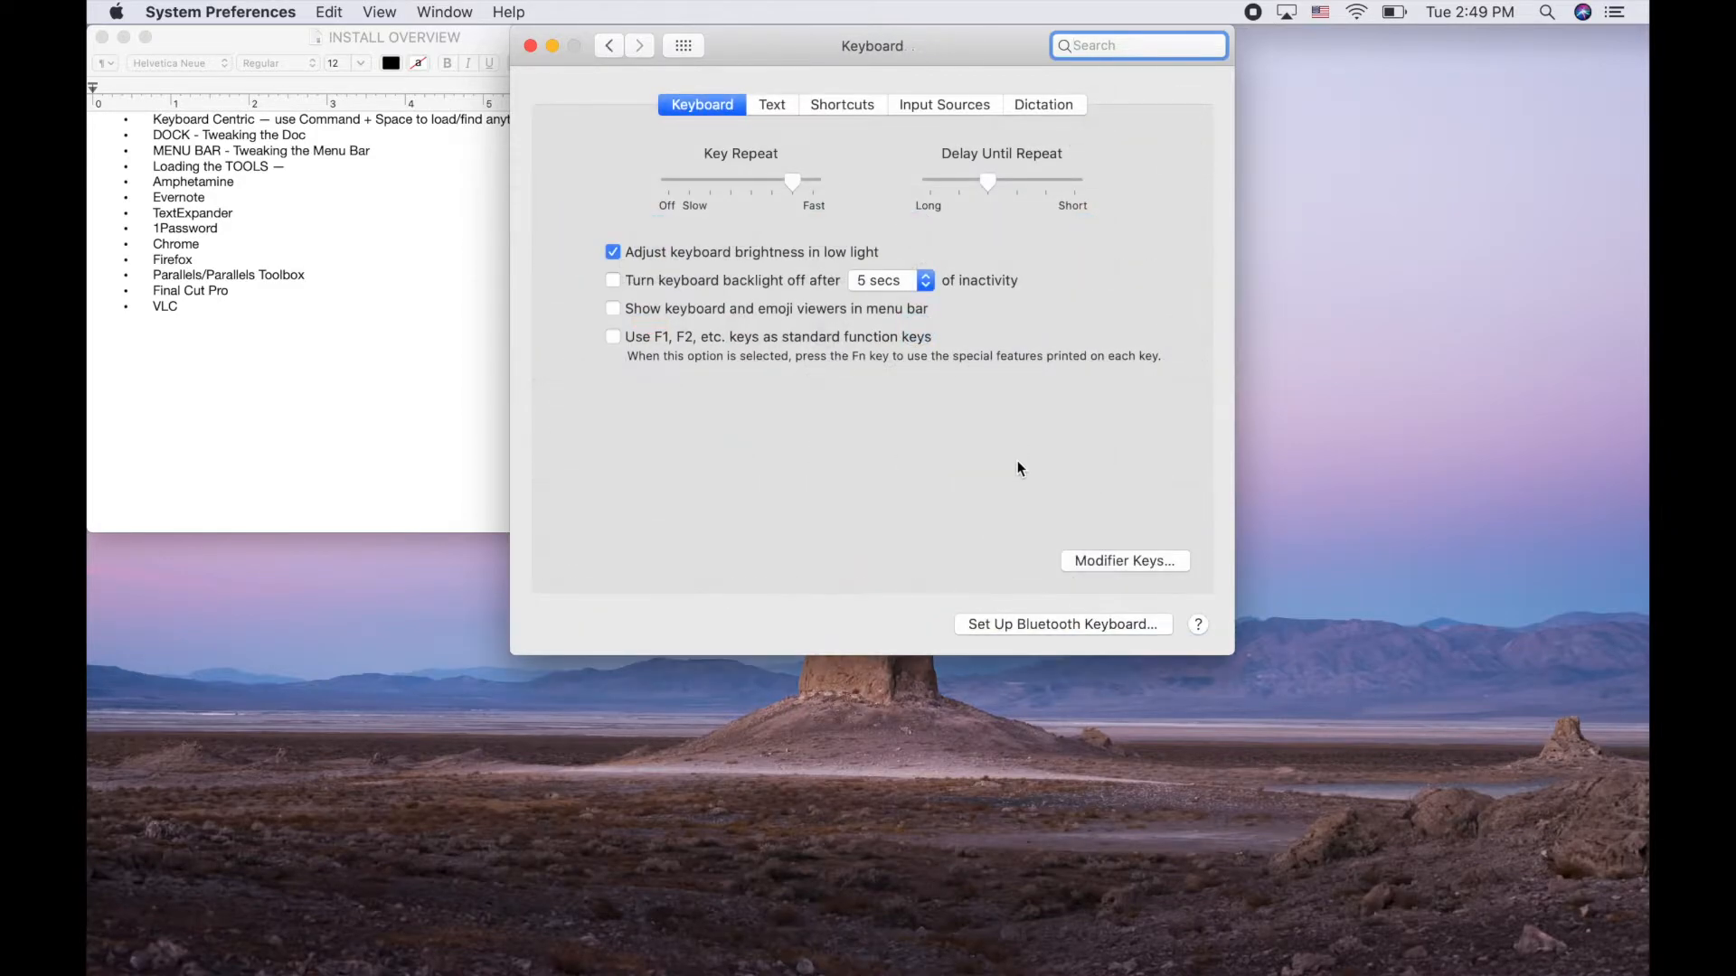
pyautogui.click(854, 102)
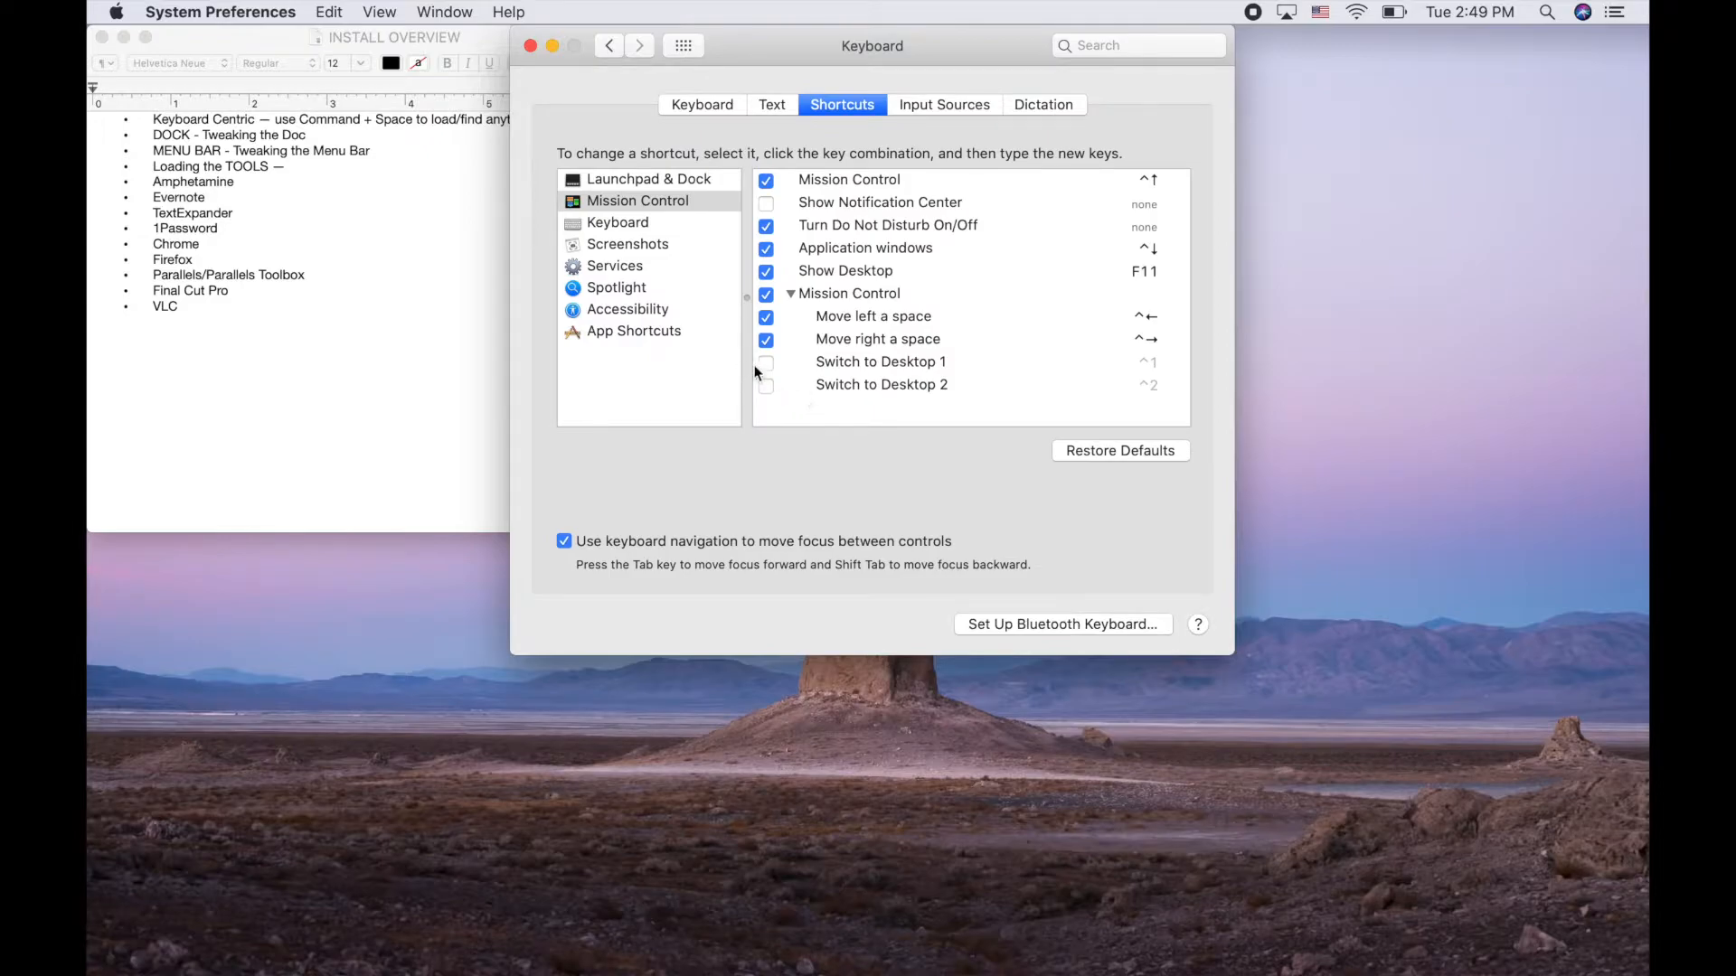
pyautogui.click(766, 386)
pyautogui.hotkey('ctrl', 'Right')
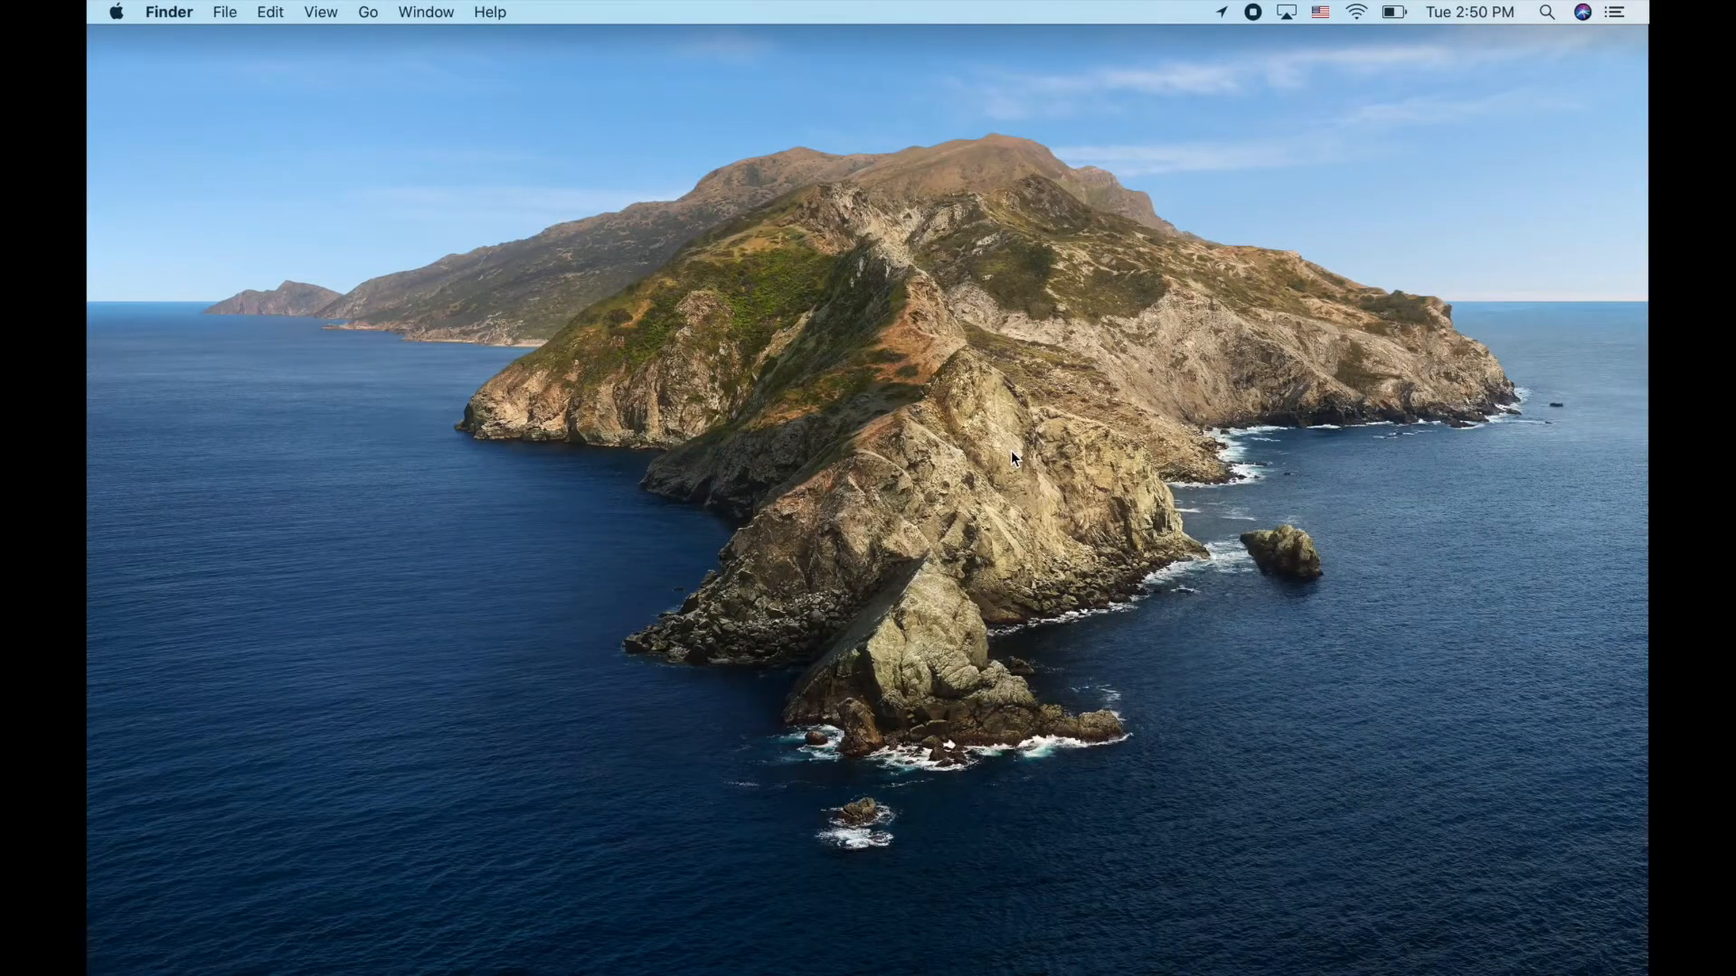
pyautogui.hotkey('ctrl', 'Left')
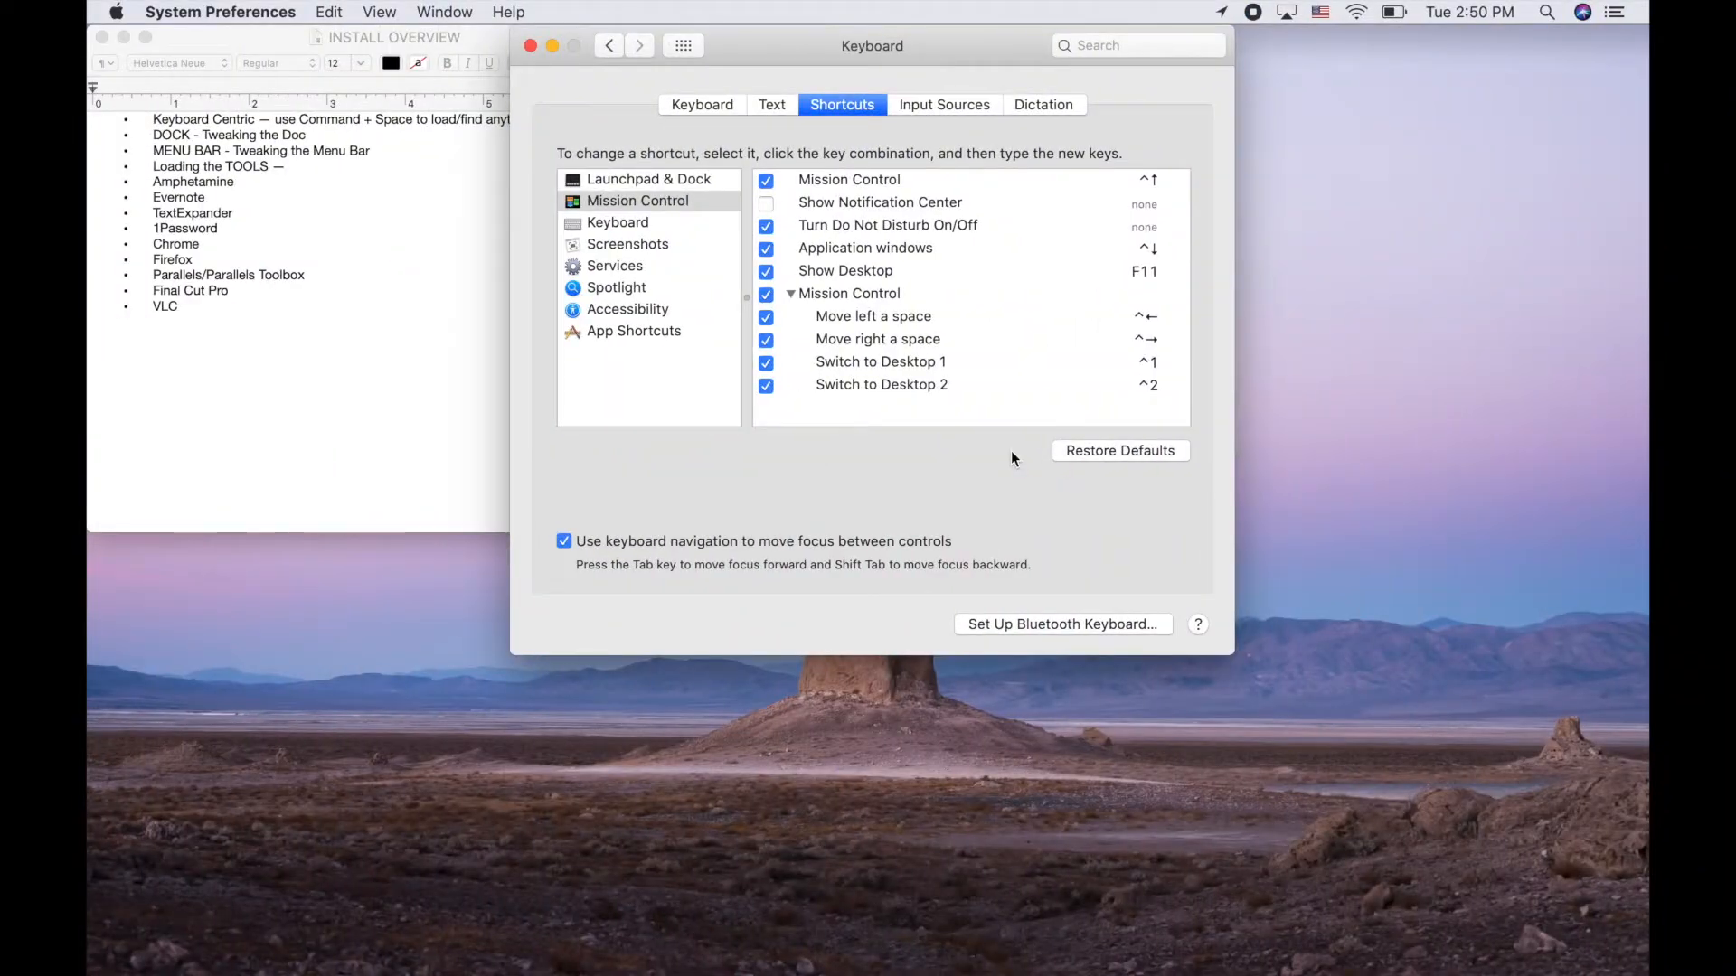
# Launch Safari from Spotlight on Desktop 2, then switch between Desktop 1 and Desktop 2
pyautogui.hotkey('ctrl', 'Right')
pyautogui.hotkey('ctrl', 'Left')
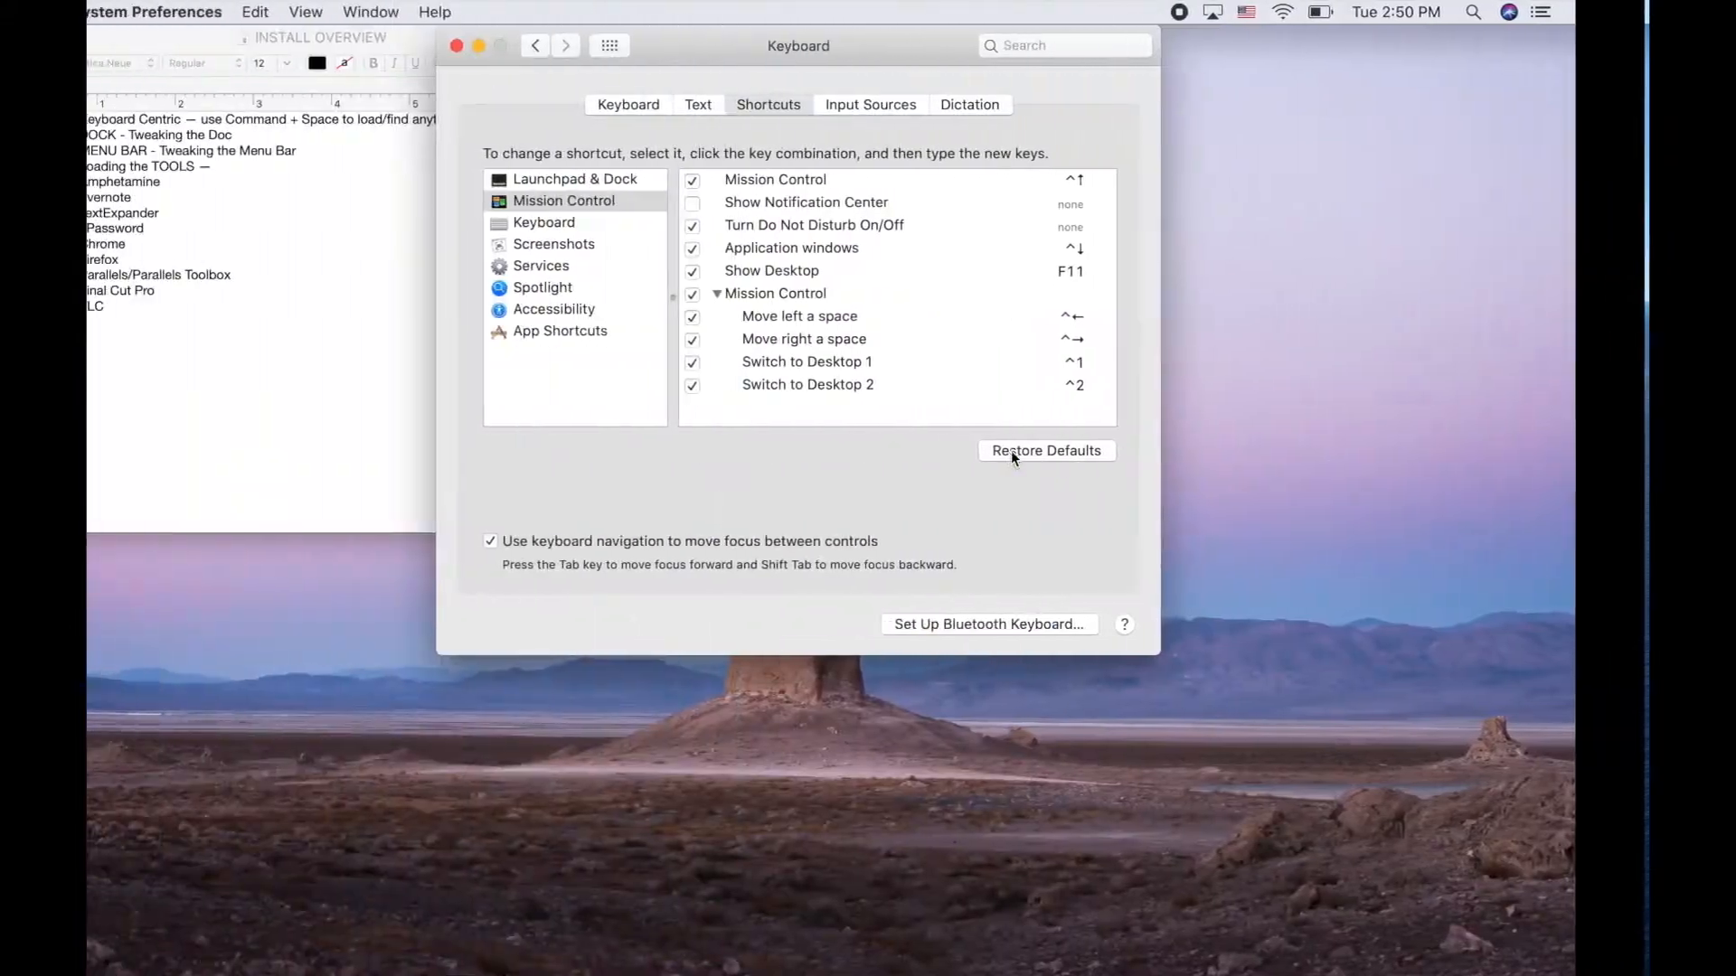
pyautogui.hotkey('ctrl', 'Right')
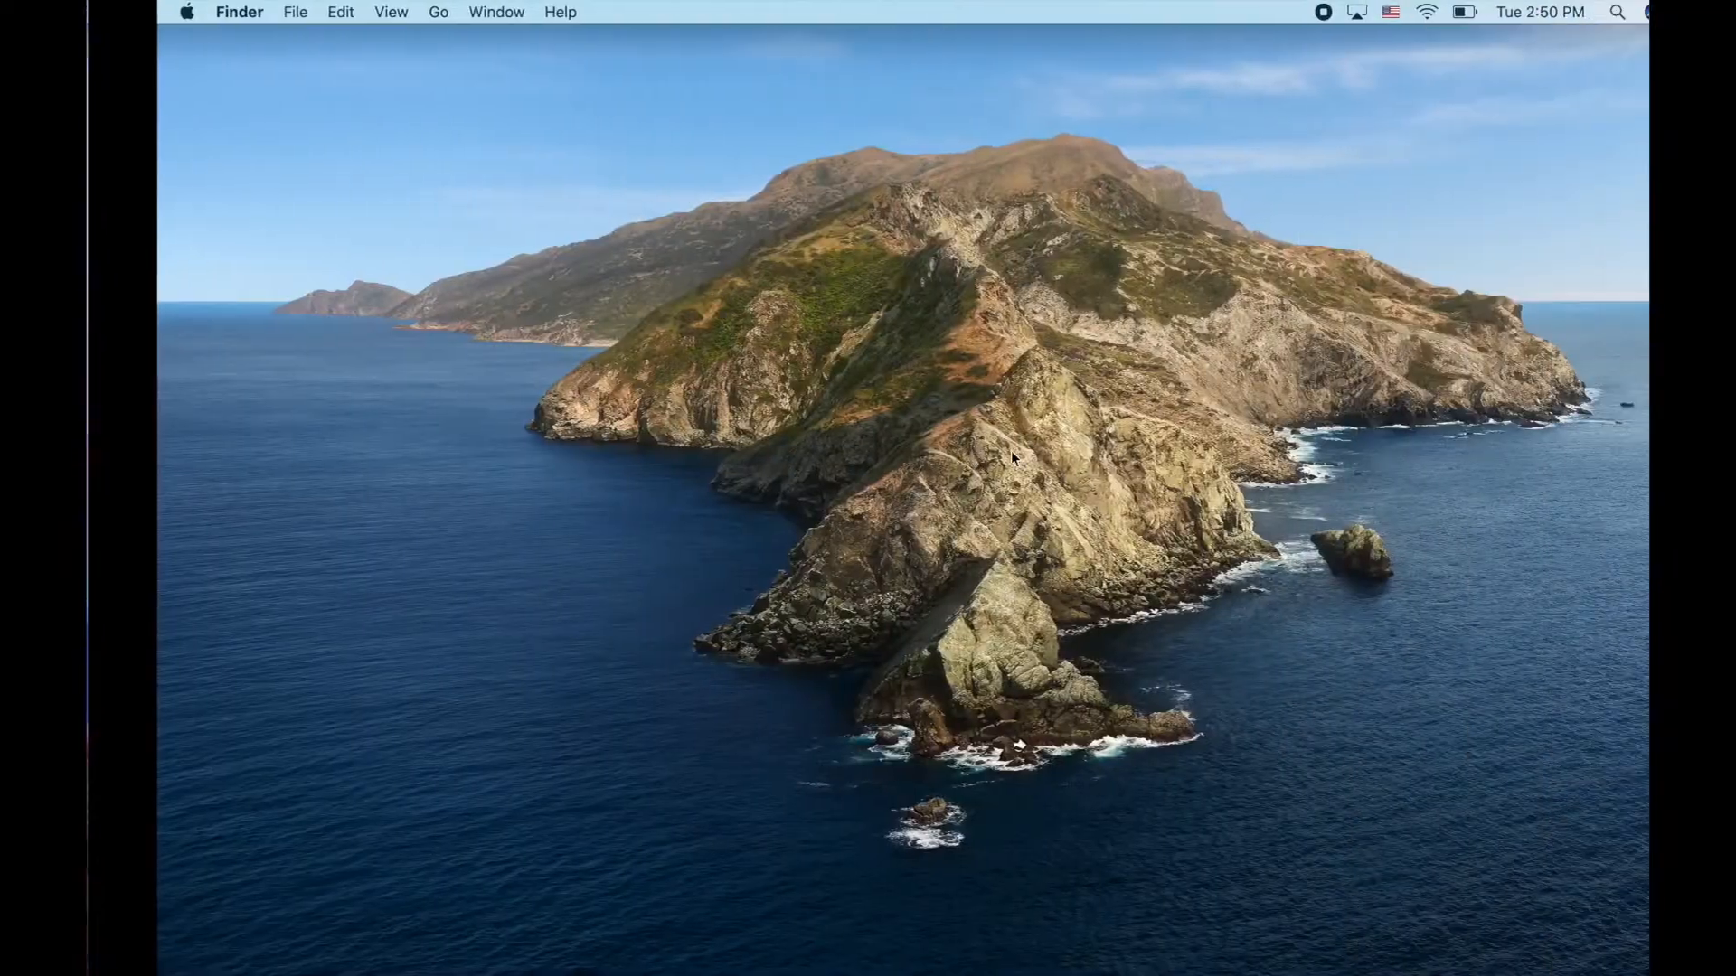
pyautogui.press('super+space')
pyautogui.press('BackSpace')
pyautogui.press('BackSpace')
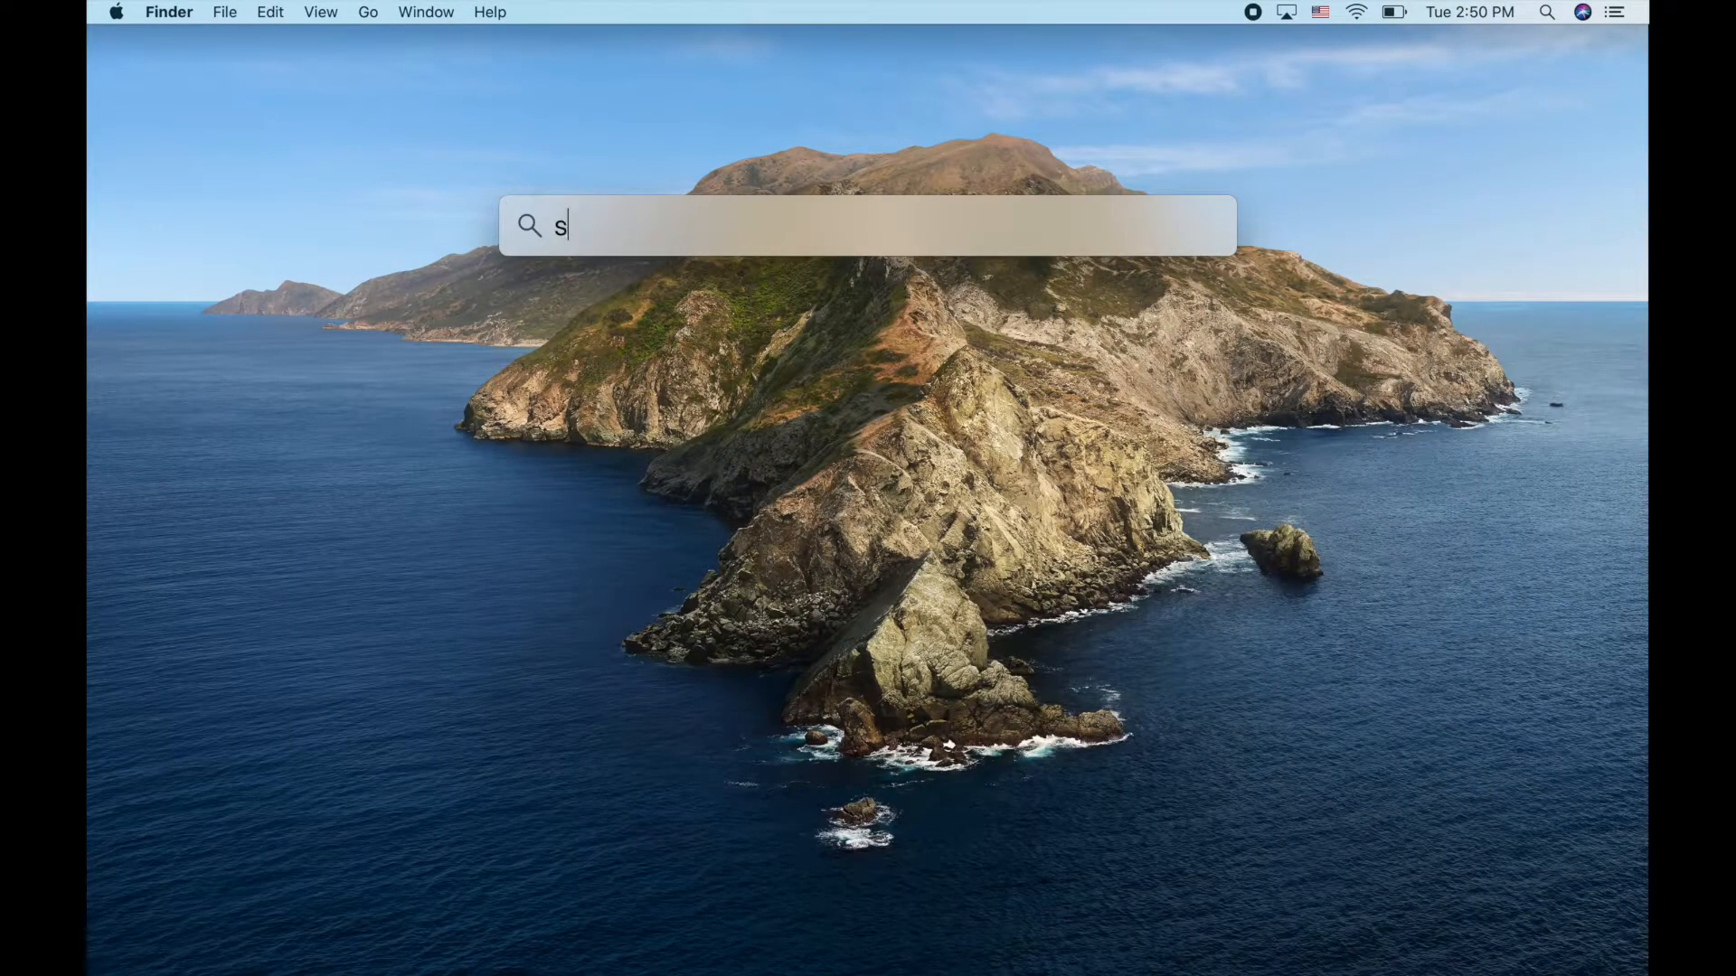
pyautogui.write('afari')
pyautogui.press('Return')
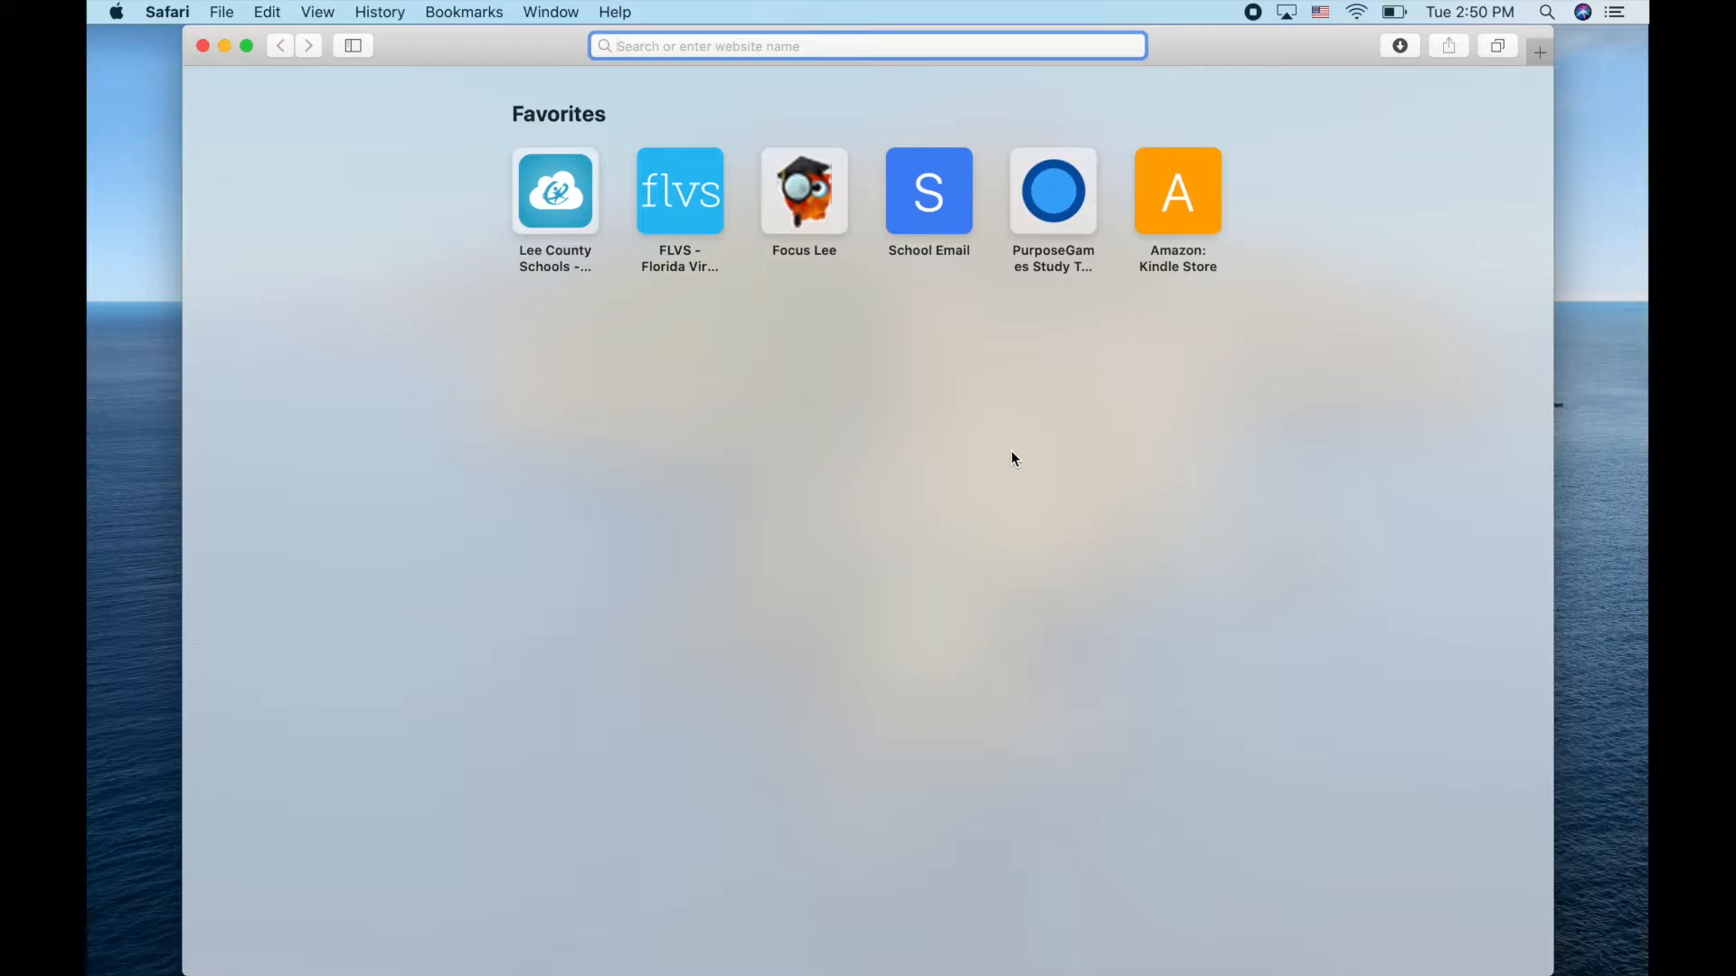
pyautogui.hotkey('ctrl', 'Left')
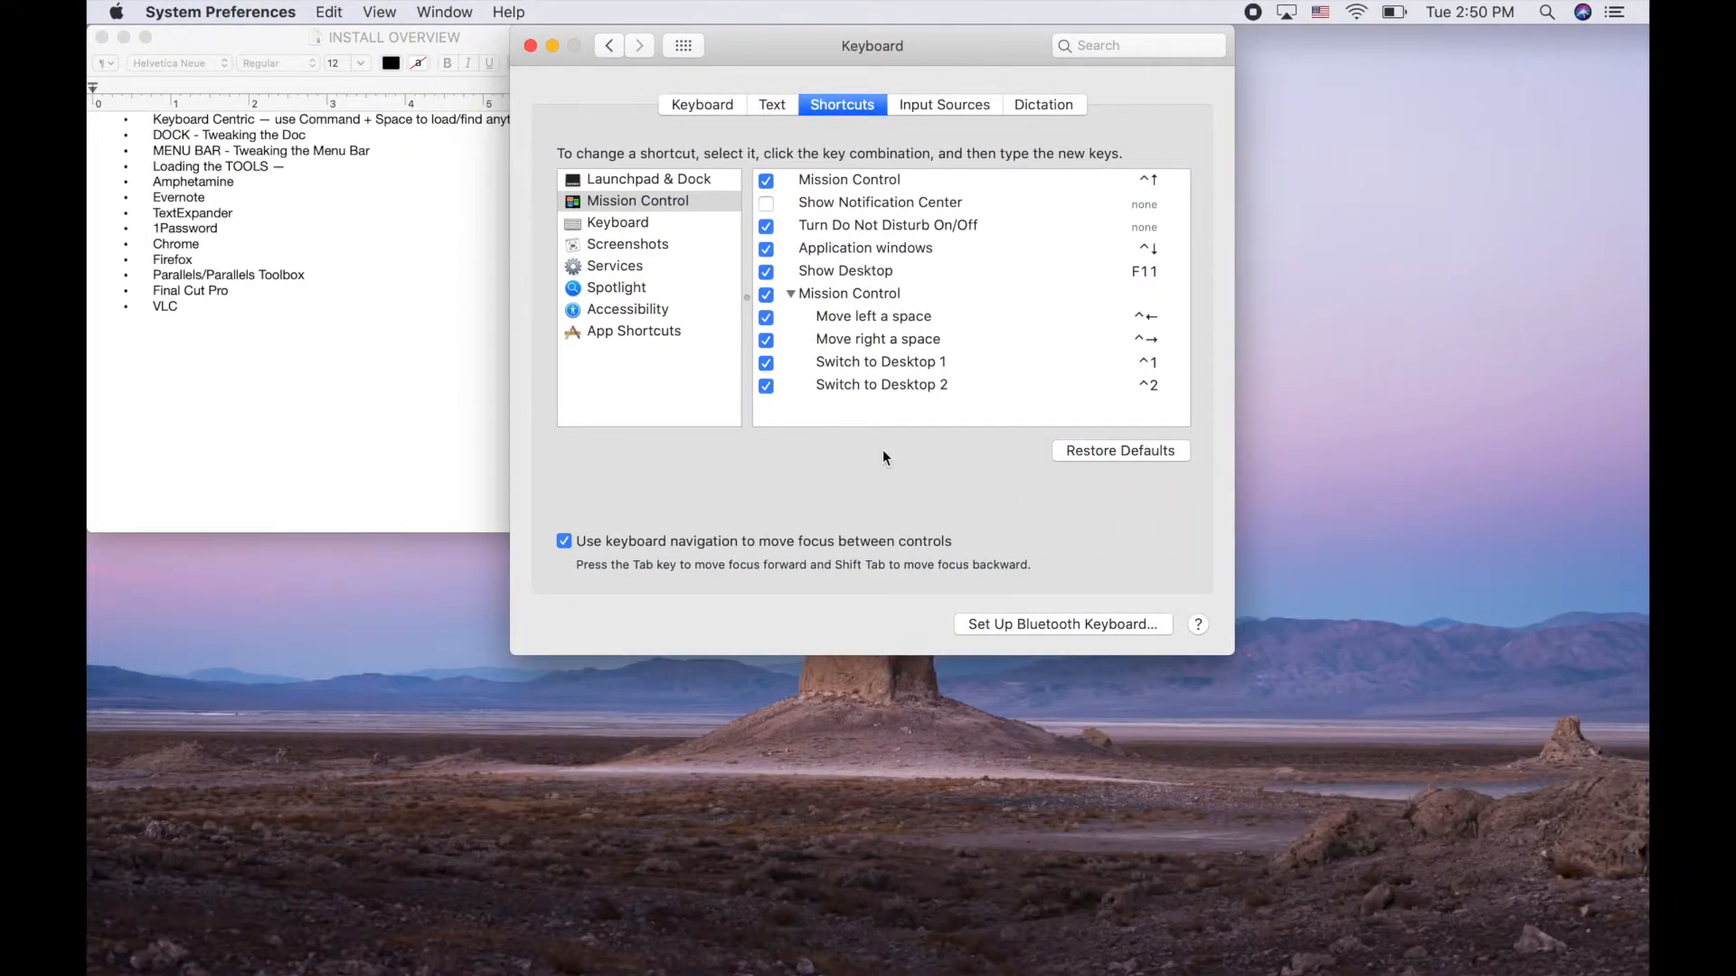
pyautogui.hotkey('ctrl', 'Right')
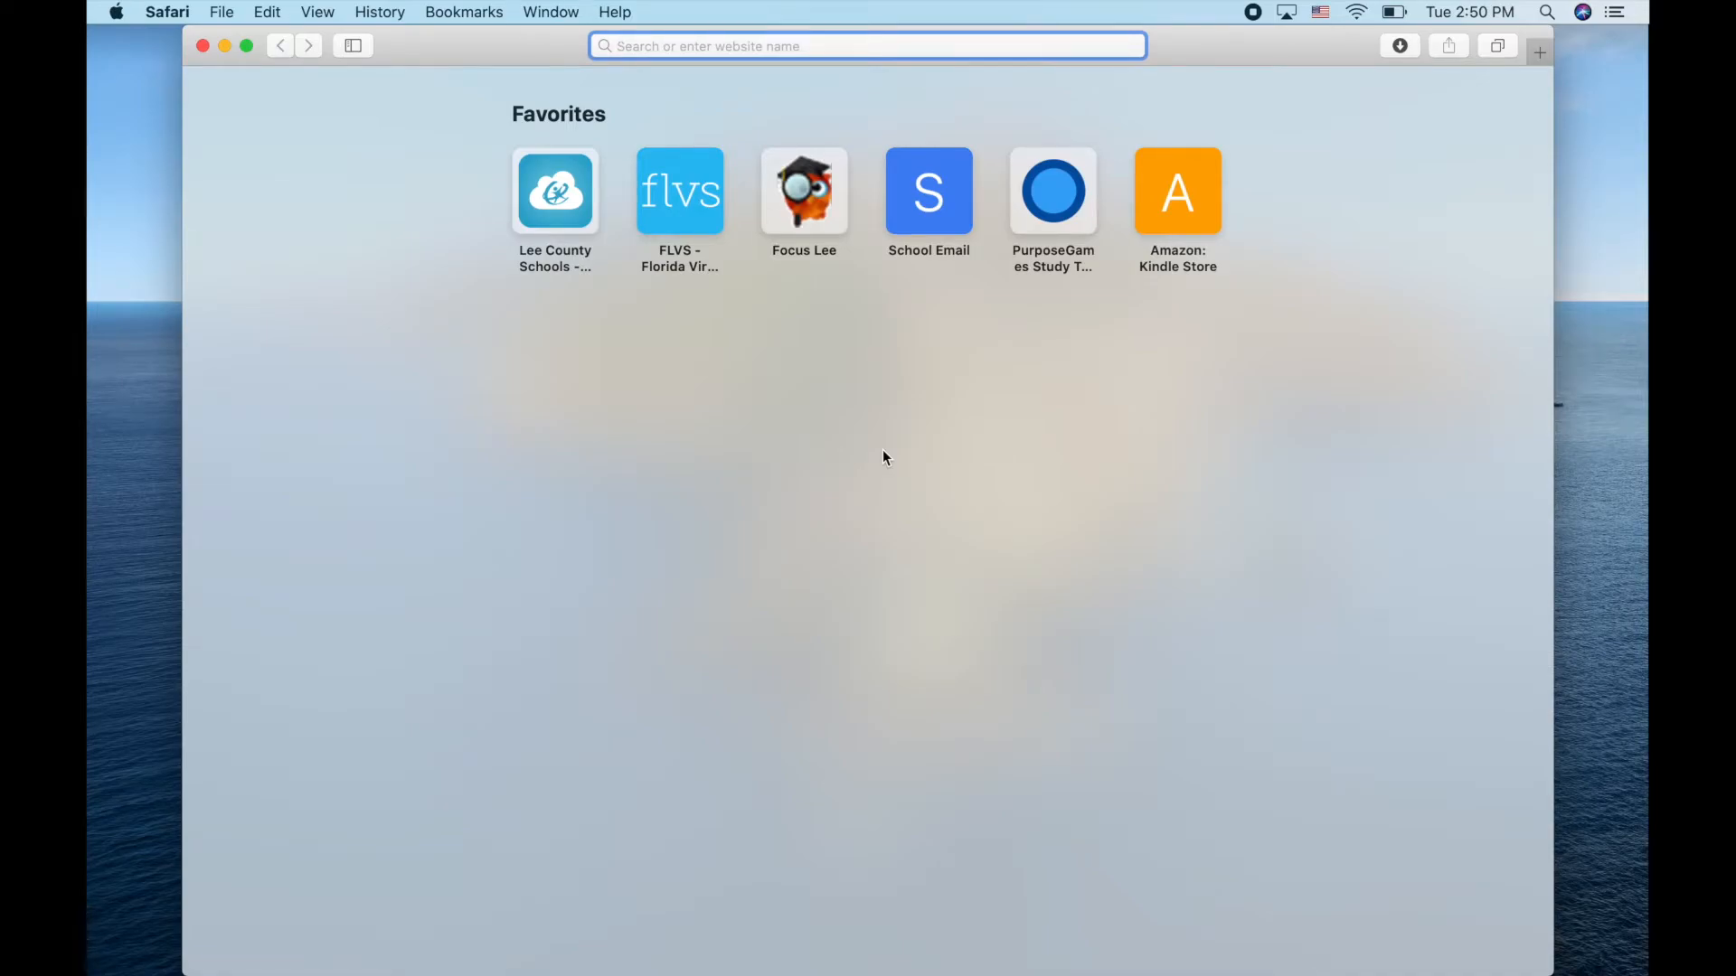
# Open and close Notification Center, then switch on Do Not Disturb
pyautogui.click(1616, 14)
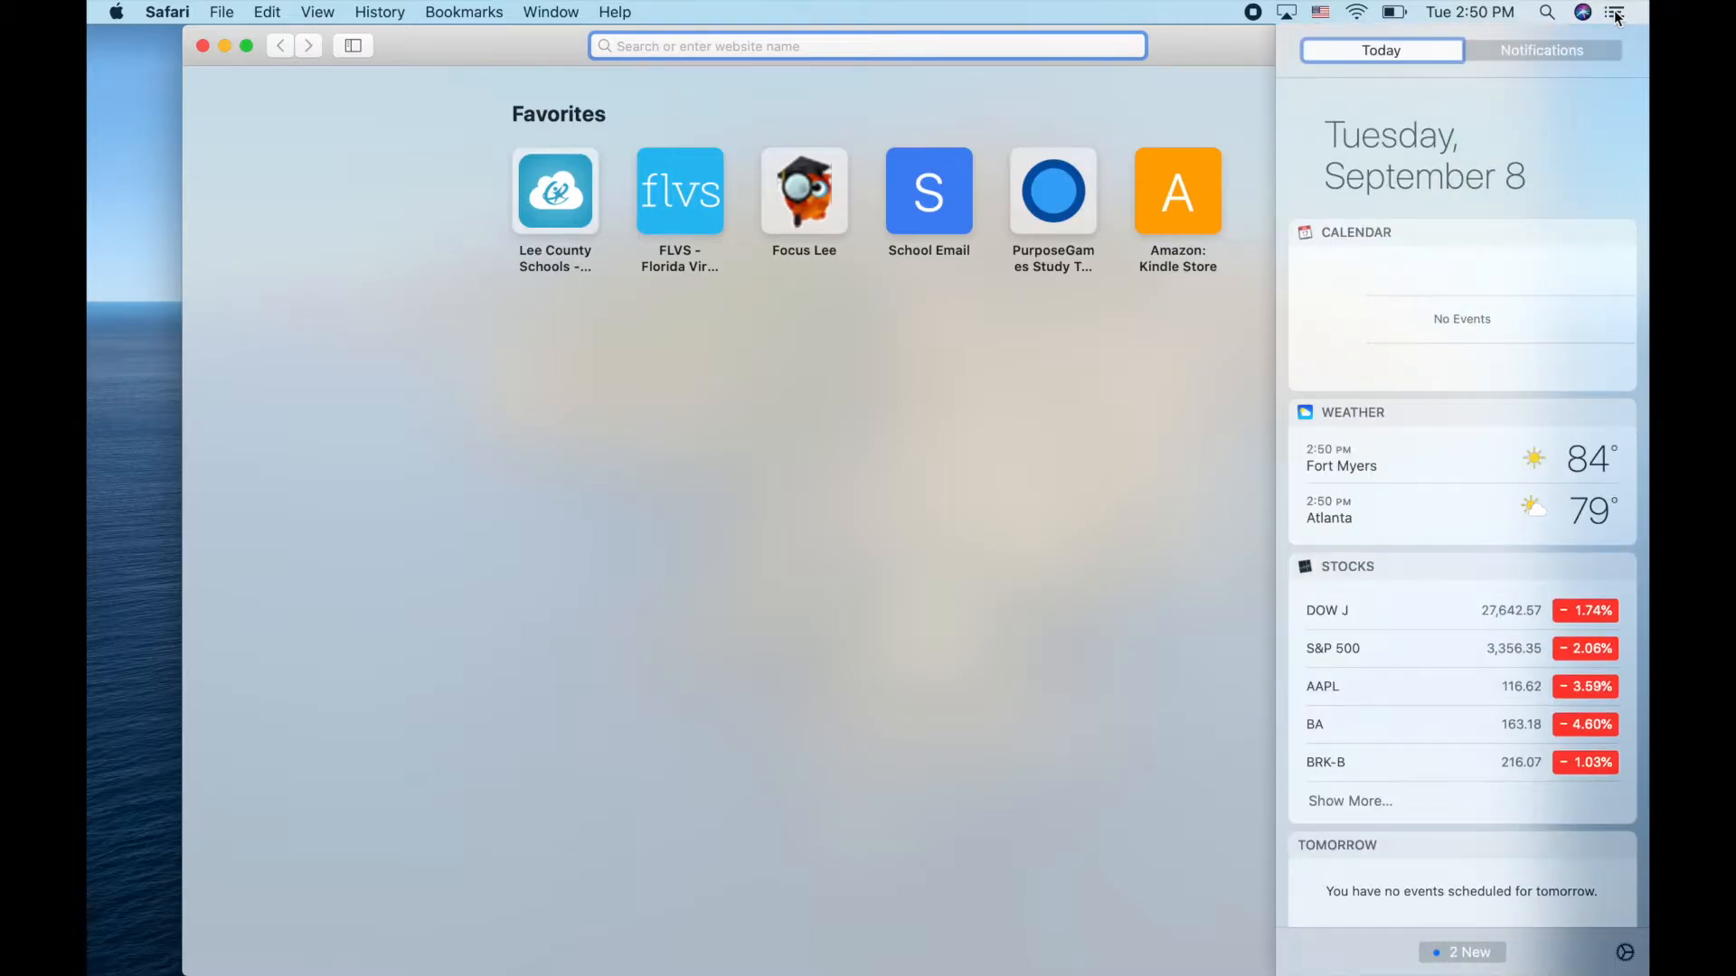
pyautogui.click(1616, 15)
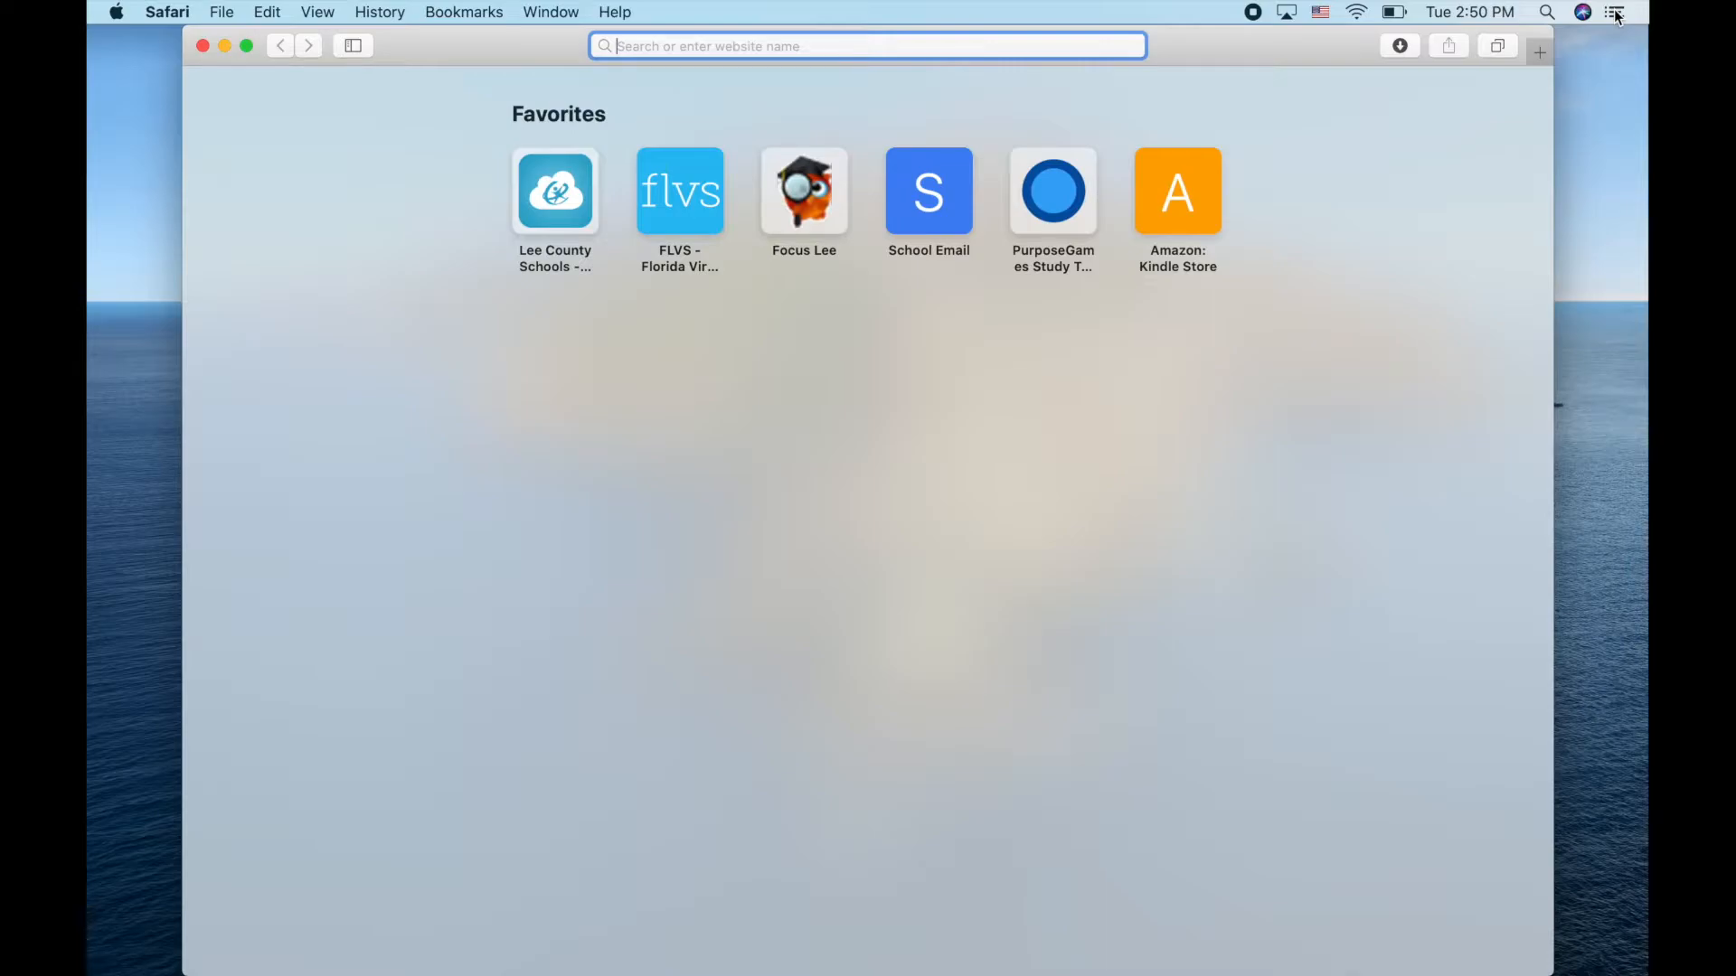
pyautogui.keyDown('alt'); pyautogui.click(1618, 14); pyautogui.keyUp('alt')
# Browse the Today and Notifications views, then open the notification settings
pyautogui.click(1616, 14)
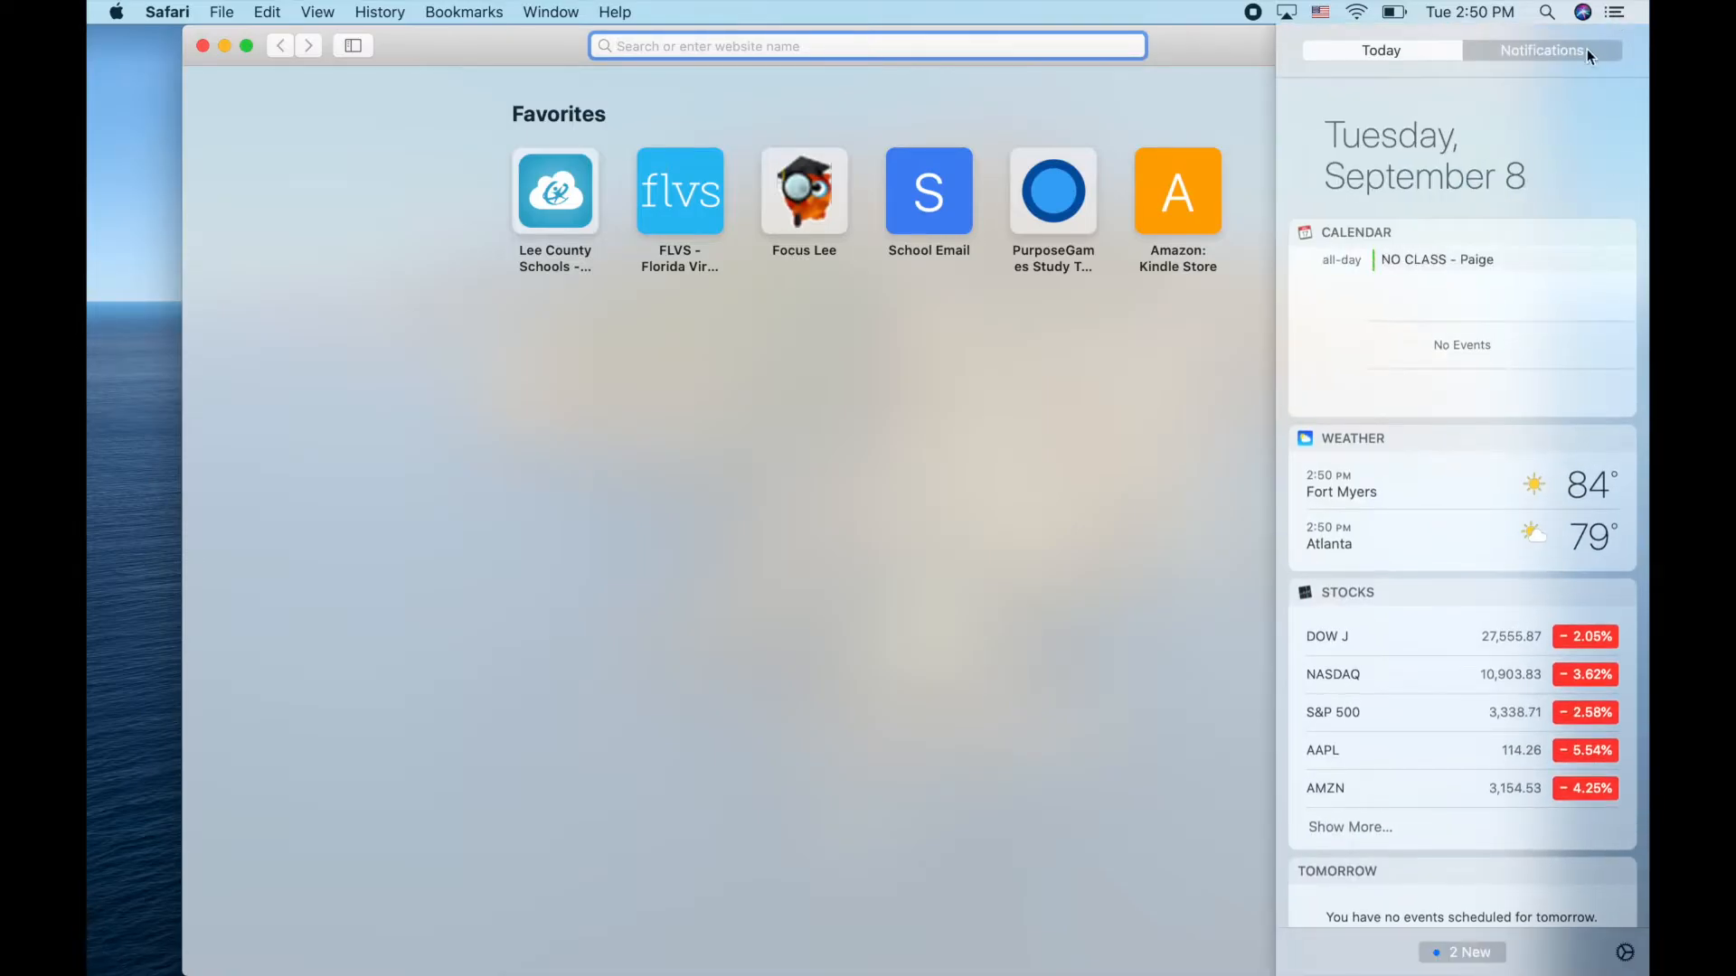
pyautogui.click(1586, 54)
pyautogui.click(1447, 56)
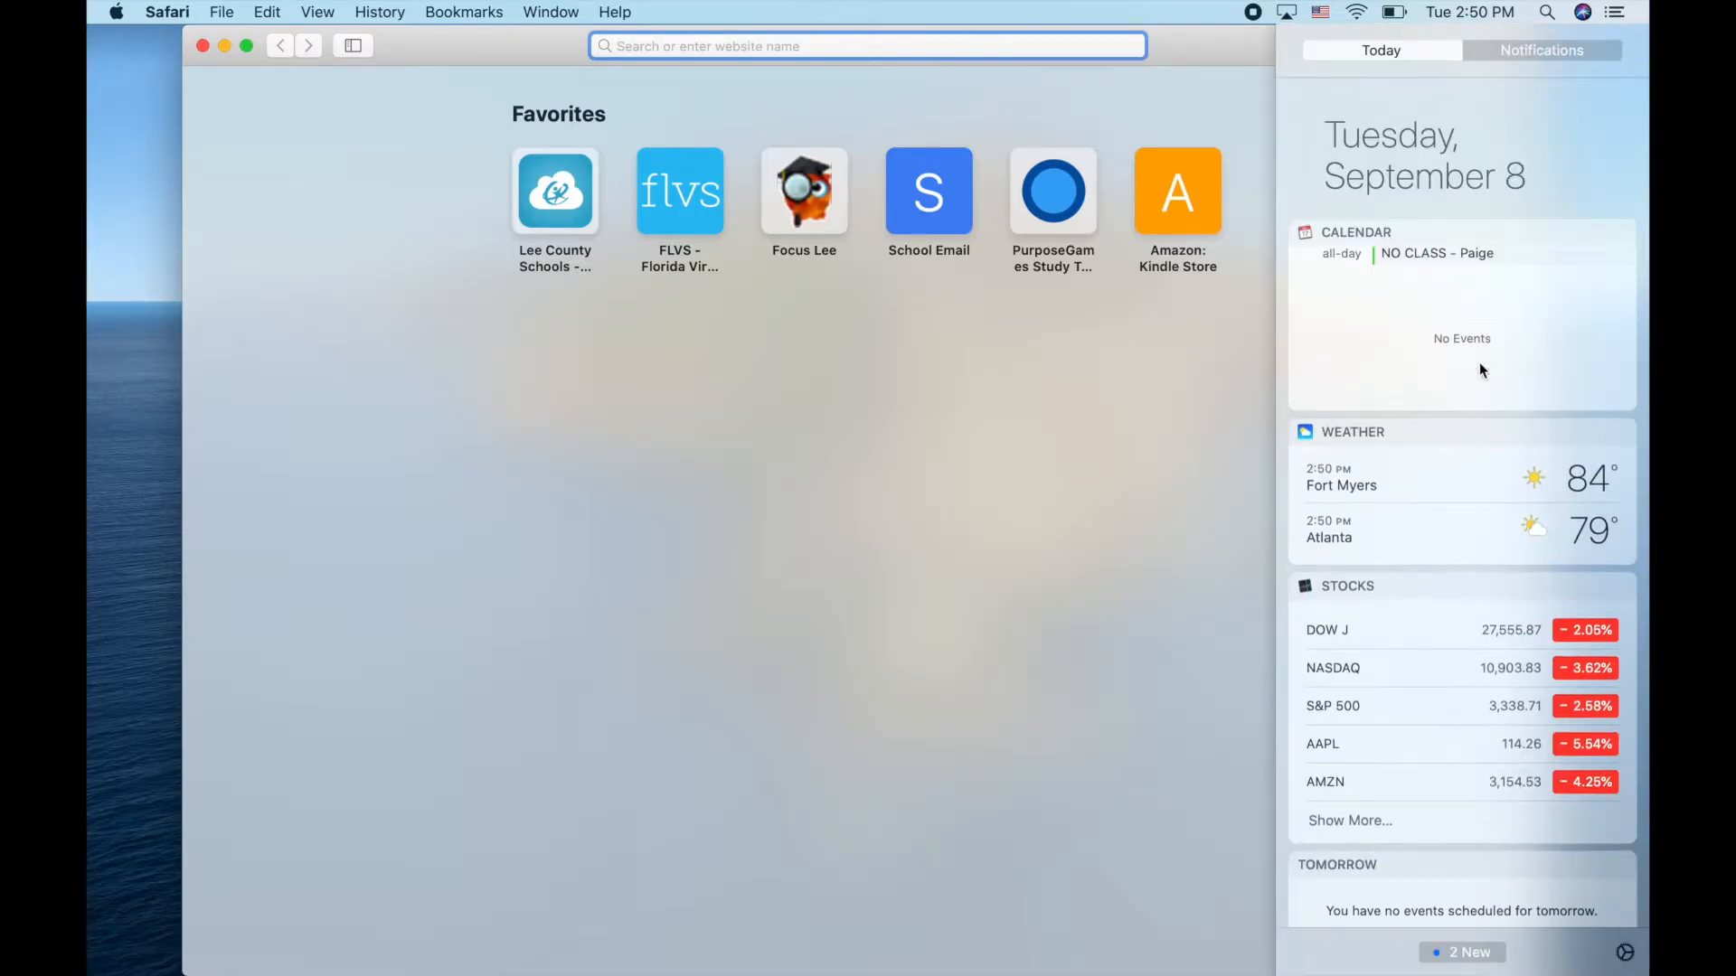
pyautogui.scroll(-3, 1479, 362)
pyautogui.scroll(2, 1479, 361)
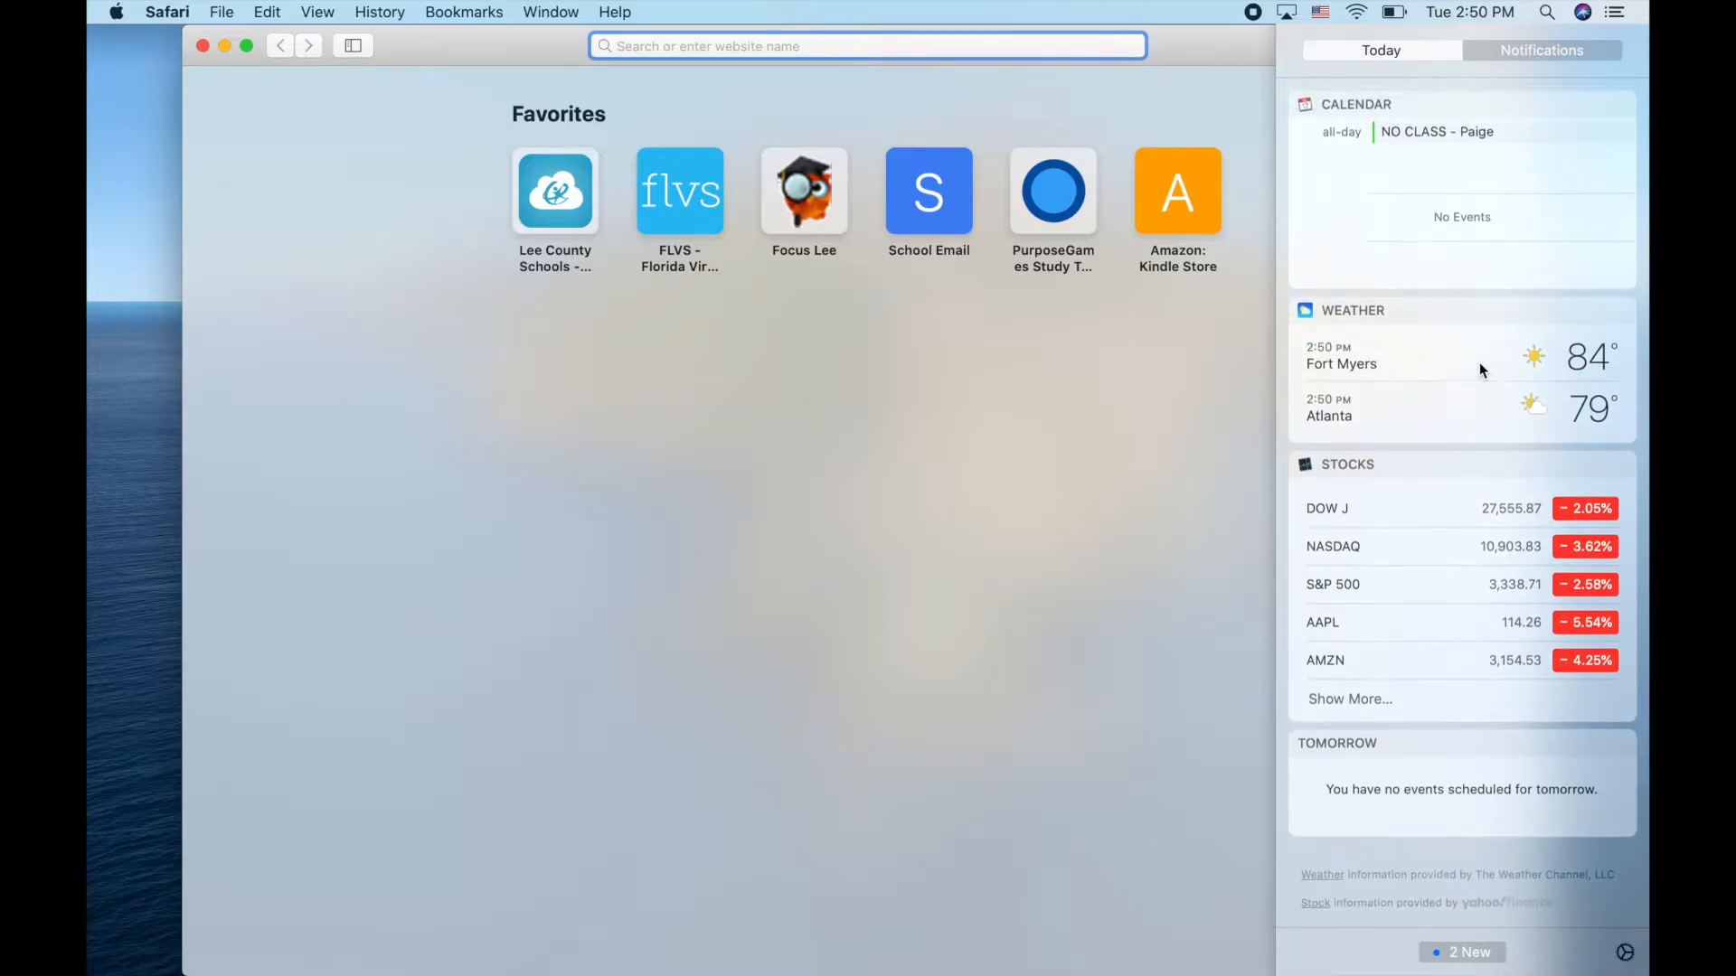
pyautogui.click(1626, 953)
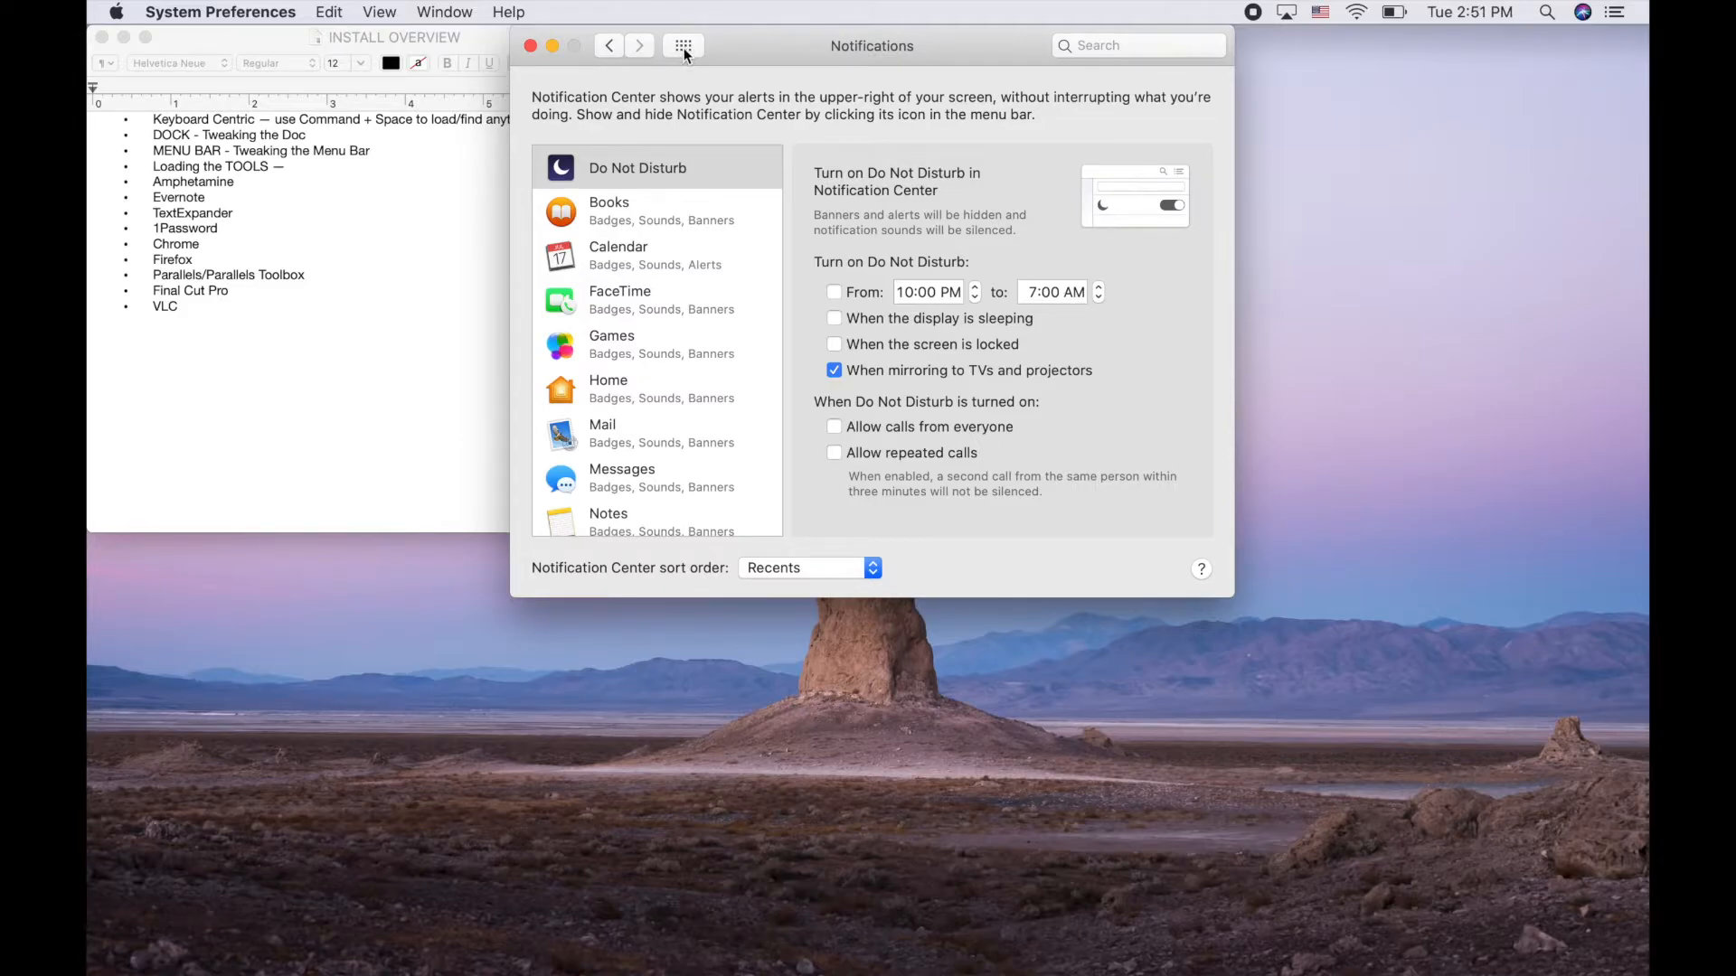
# Toggle Do Not Disturb on and off again, then return to the Notifications settings
pyautogui.keyDown('alt'); pyautogui.click(1617, 13); pyautogui.keyUp('alt')
pyautogui.click(1617, 15)
pyautogui.click(1568, 151)
pyautogui.click(941, 115)
# Quit System Preferences and open a new Finder window
pyautogui.press('super+q')
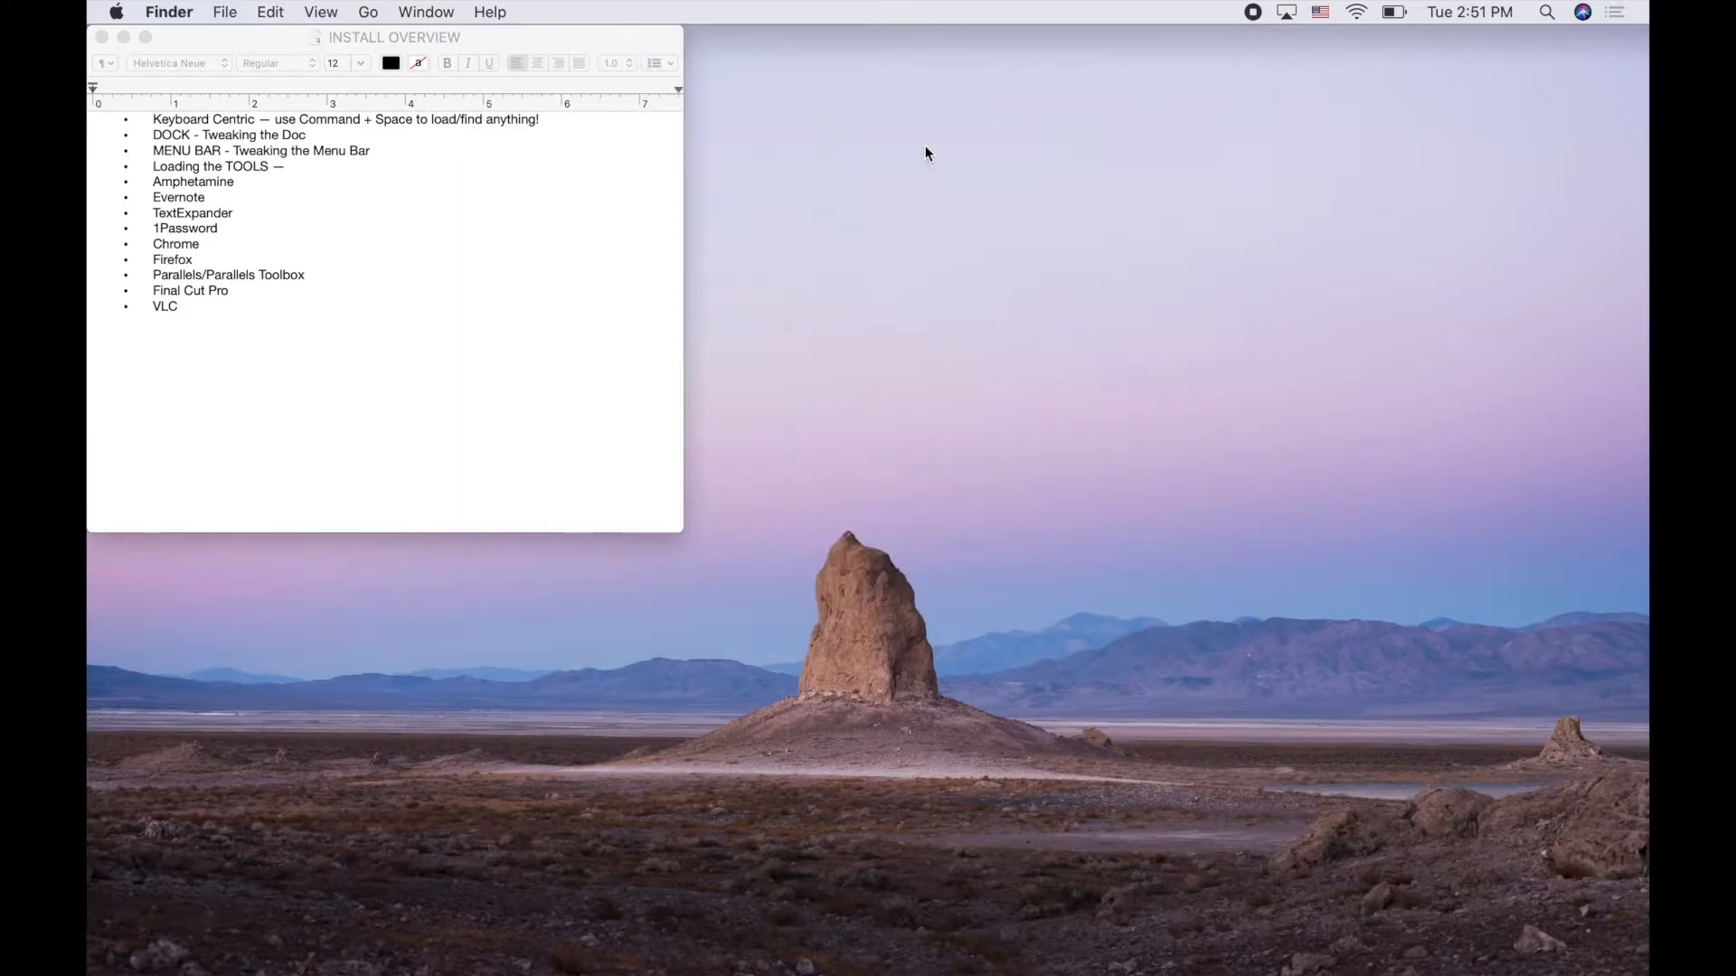
pyautogui.moveTo(561, 949)
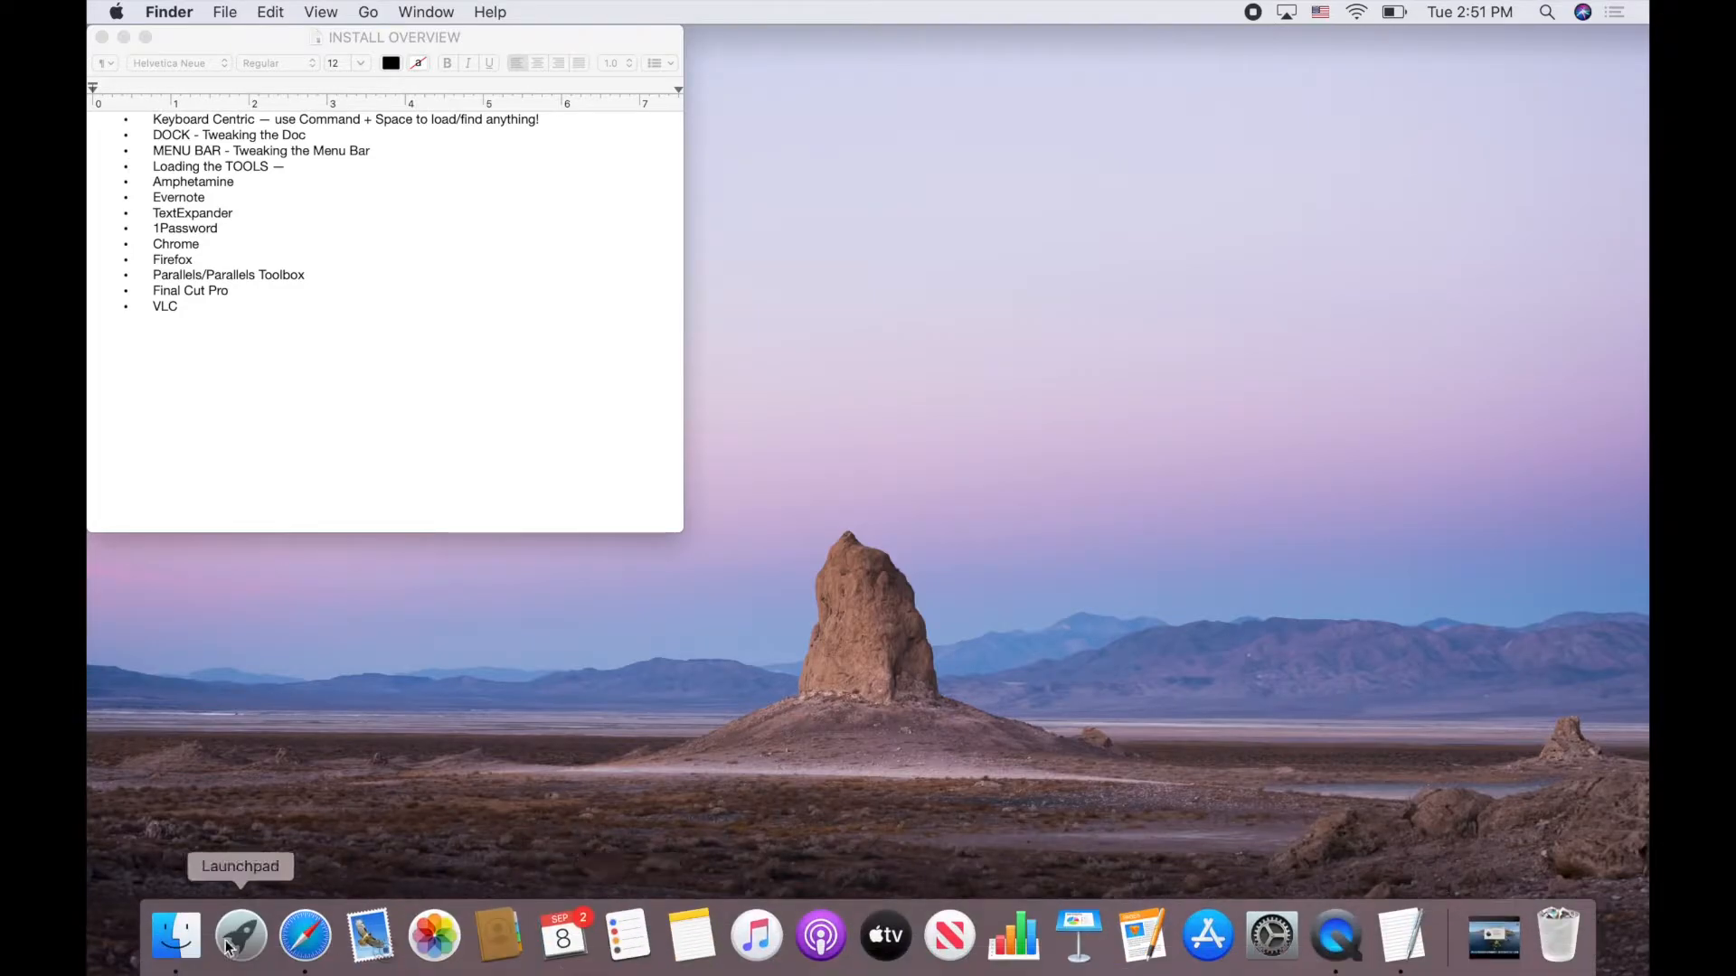
pyautogui.click(176, 936)
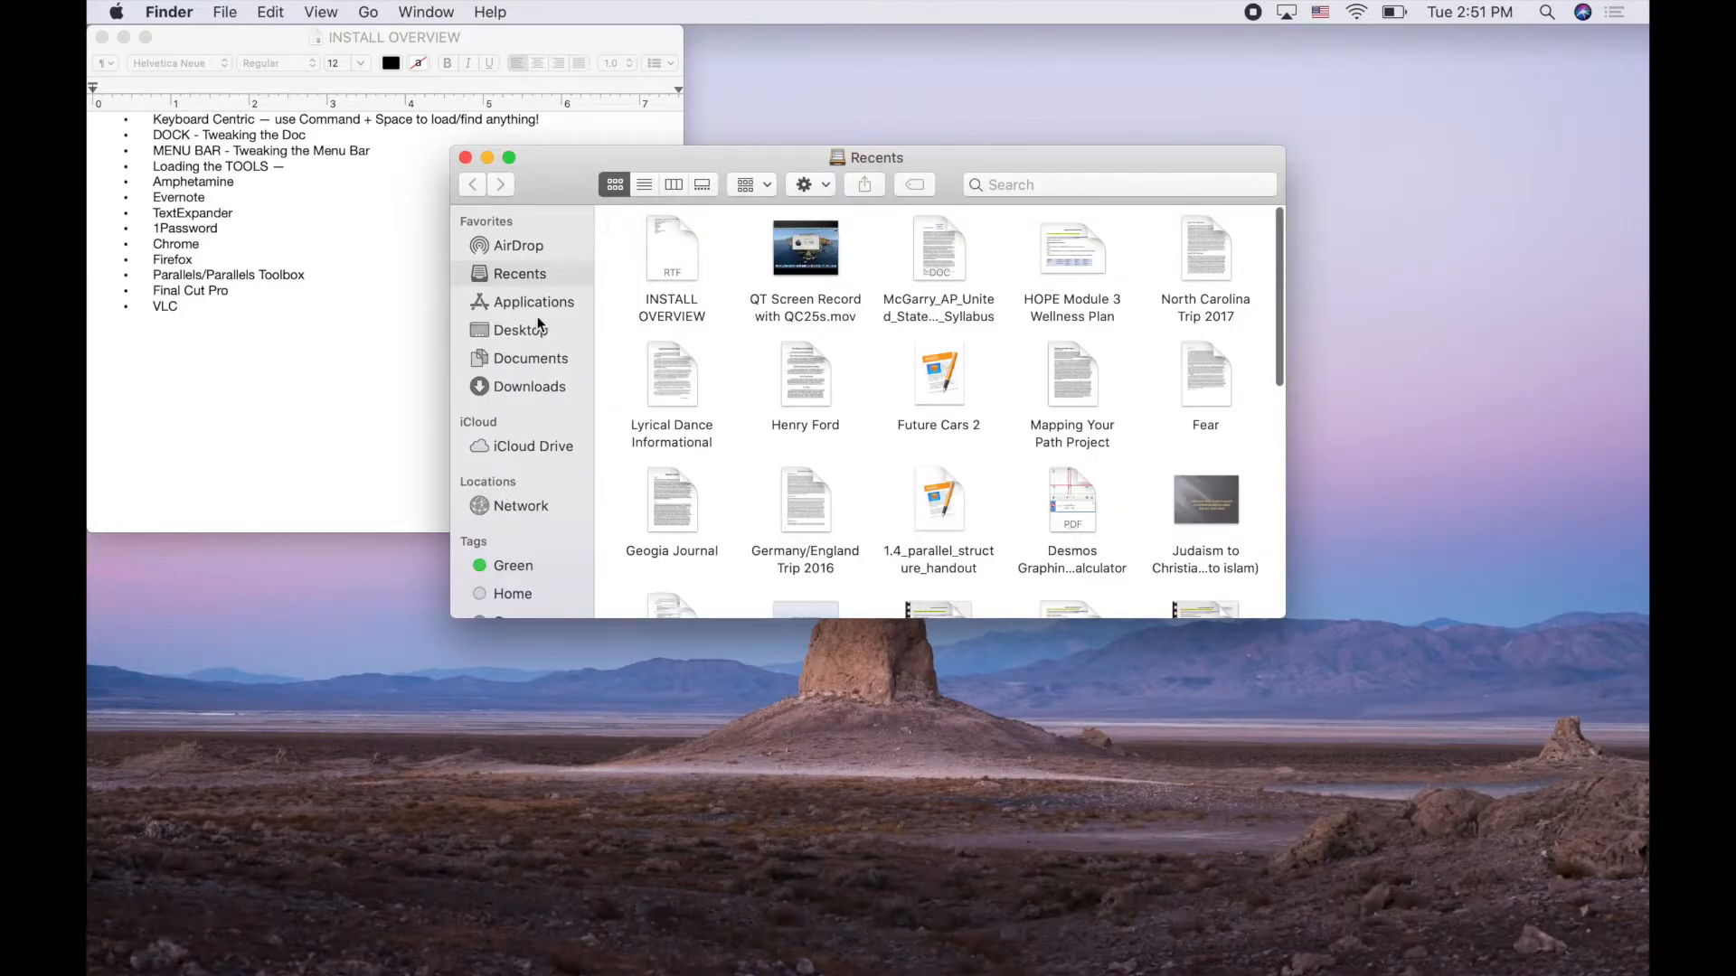
# Go to the home folder through the title-bar path menu and drag Documents onto the Dock
pyautogui.keyDown('super'); pyautogui.click(882, 160); pyautogui.keyUp('super')
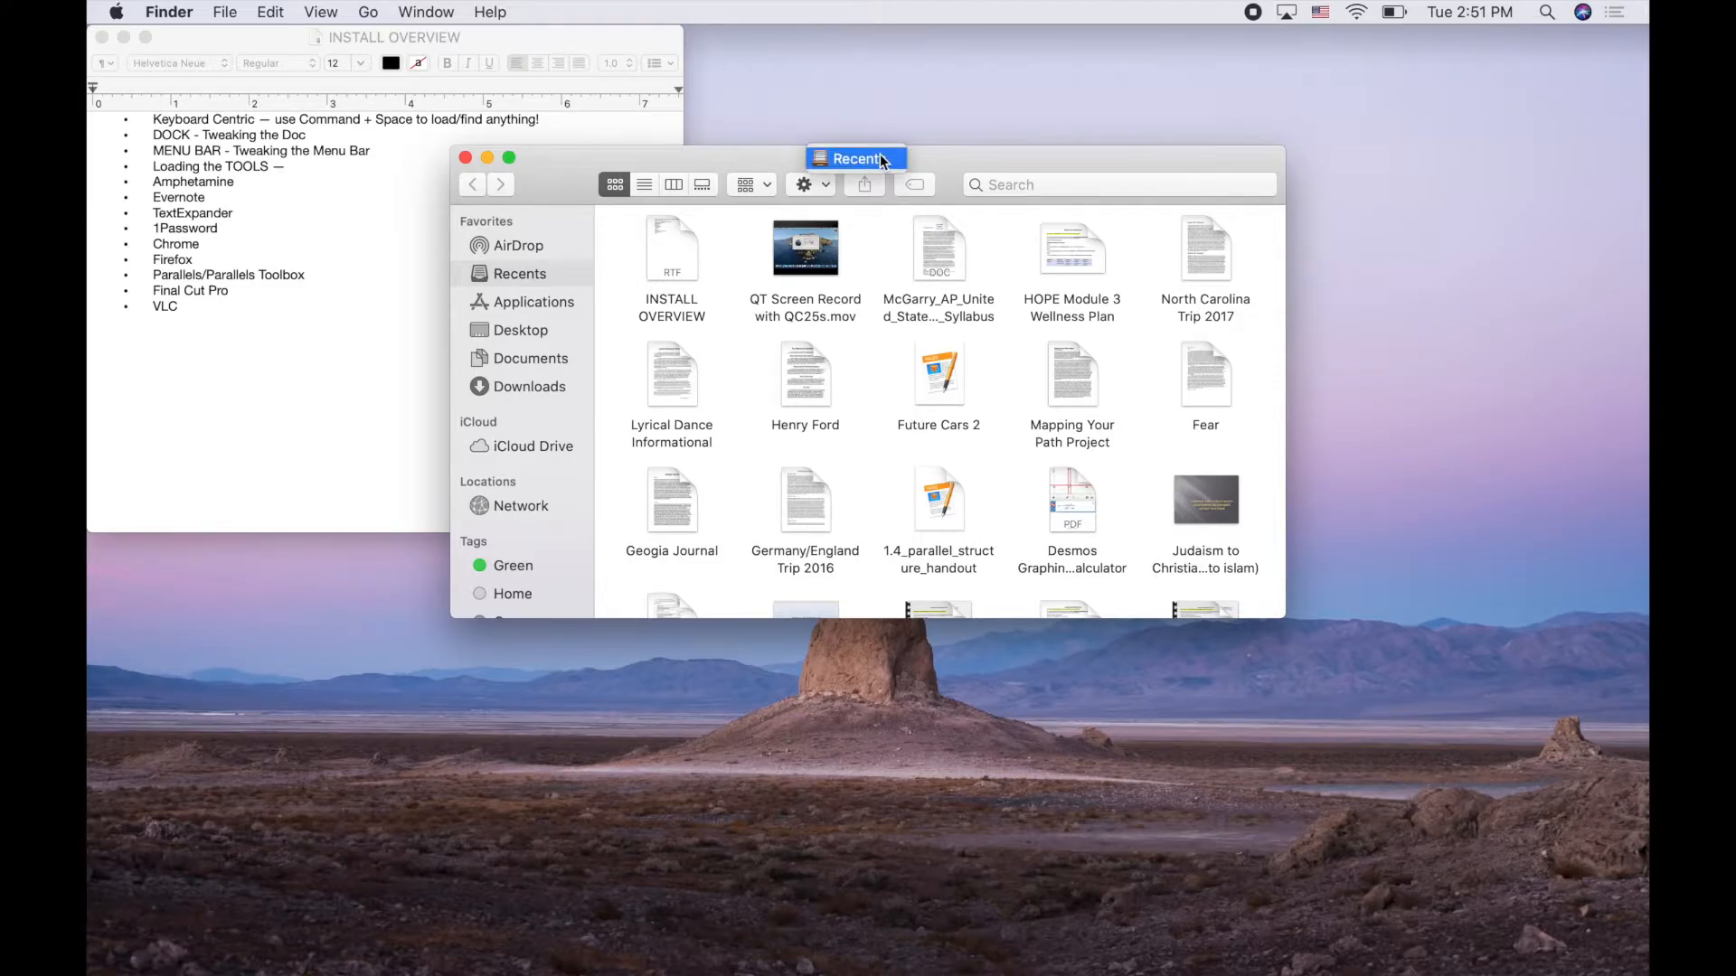
pyautogui.click(881, 159)
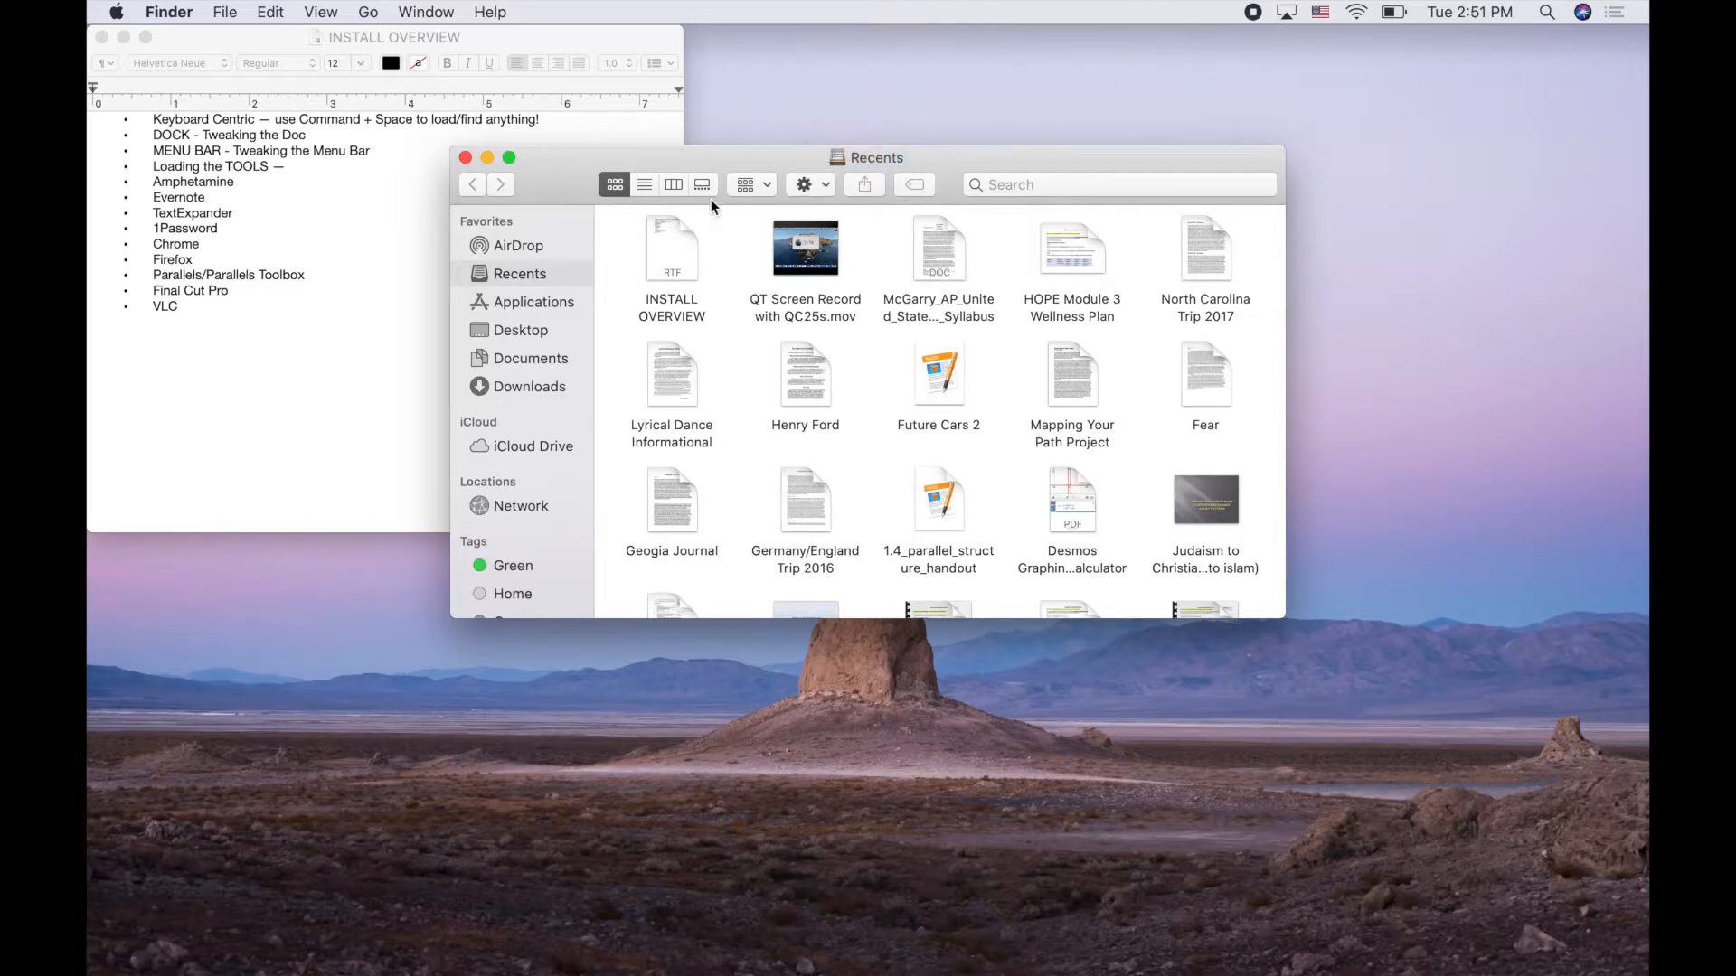
pyautogui.click(532, 331)
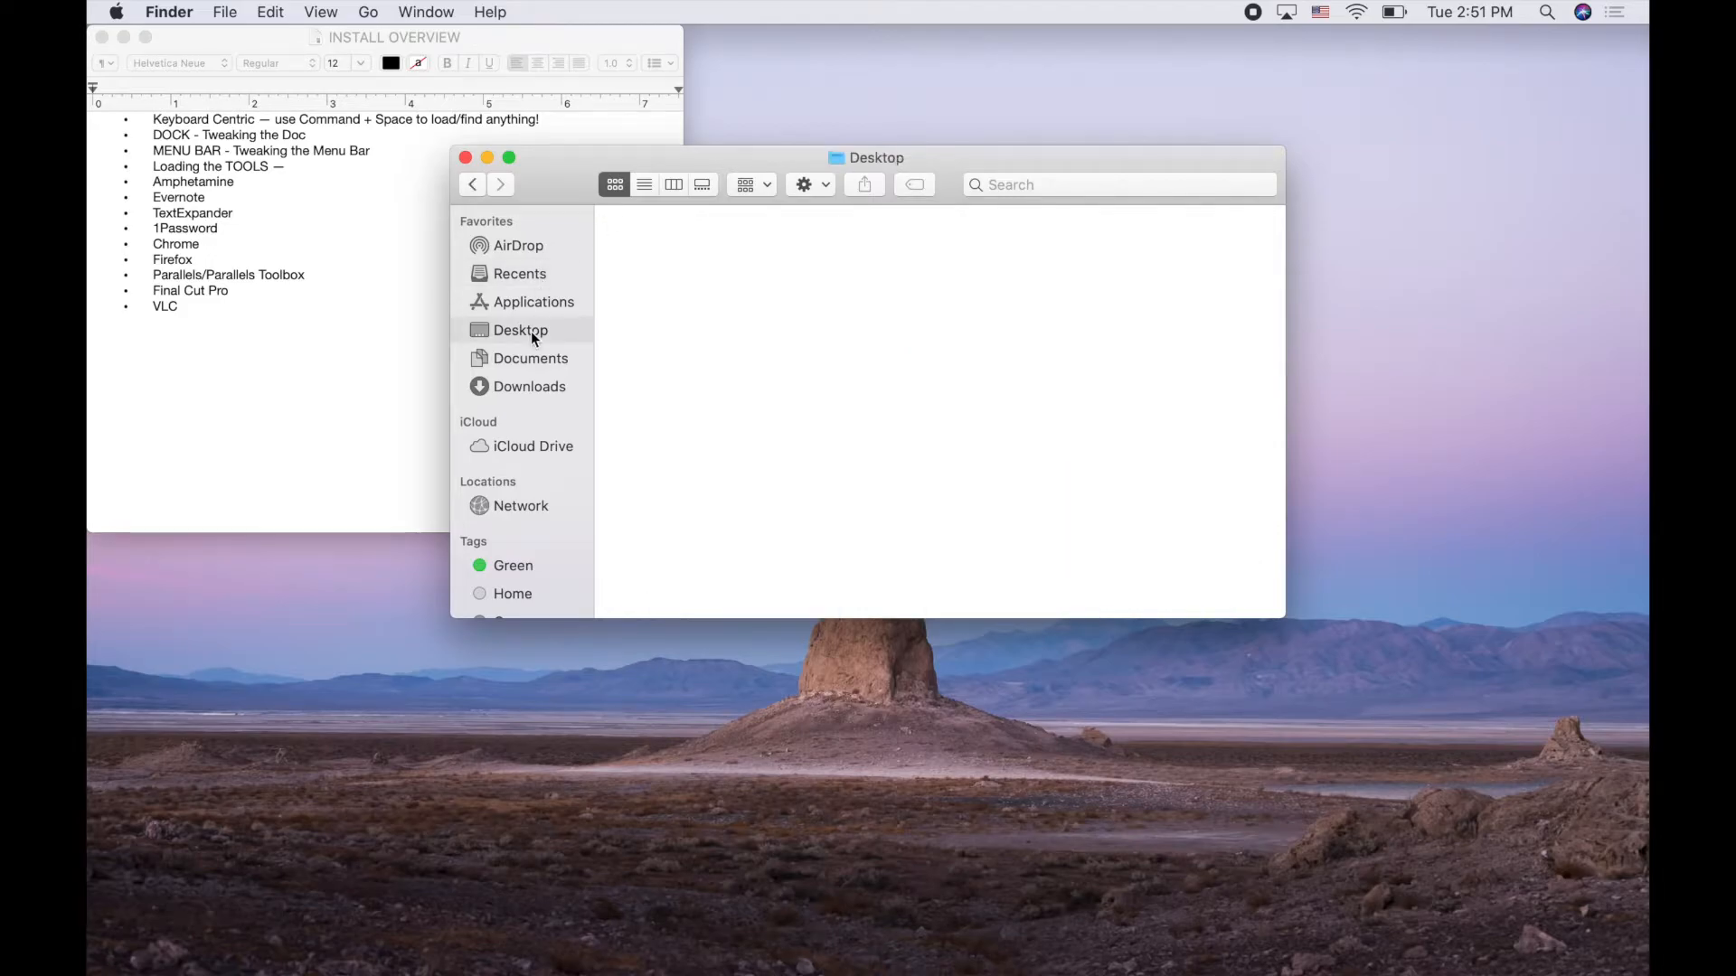
pyautogui.keyDown('super'); pyautogui.click(869, 159); pyautogui.keyUp('super')
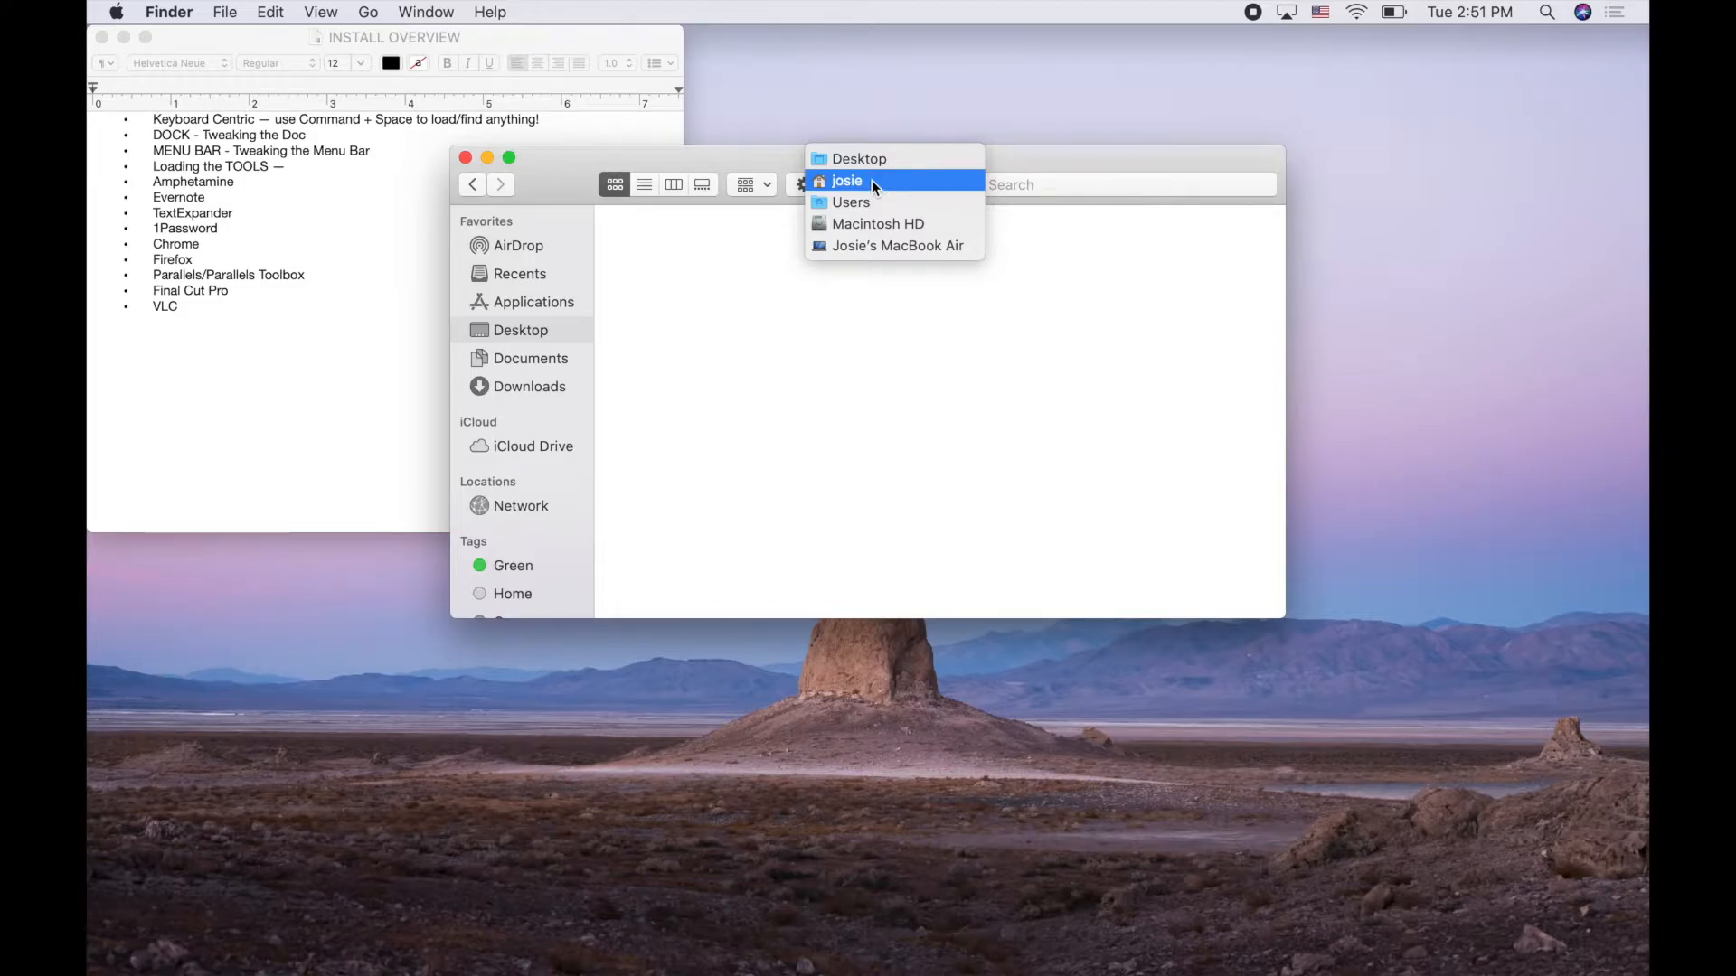
pyautogui.click(871, 181)
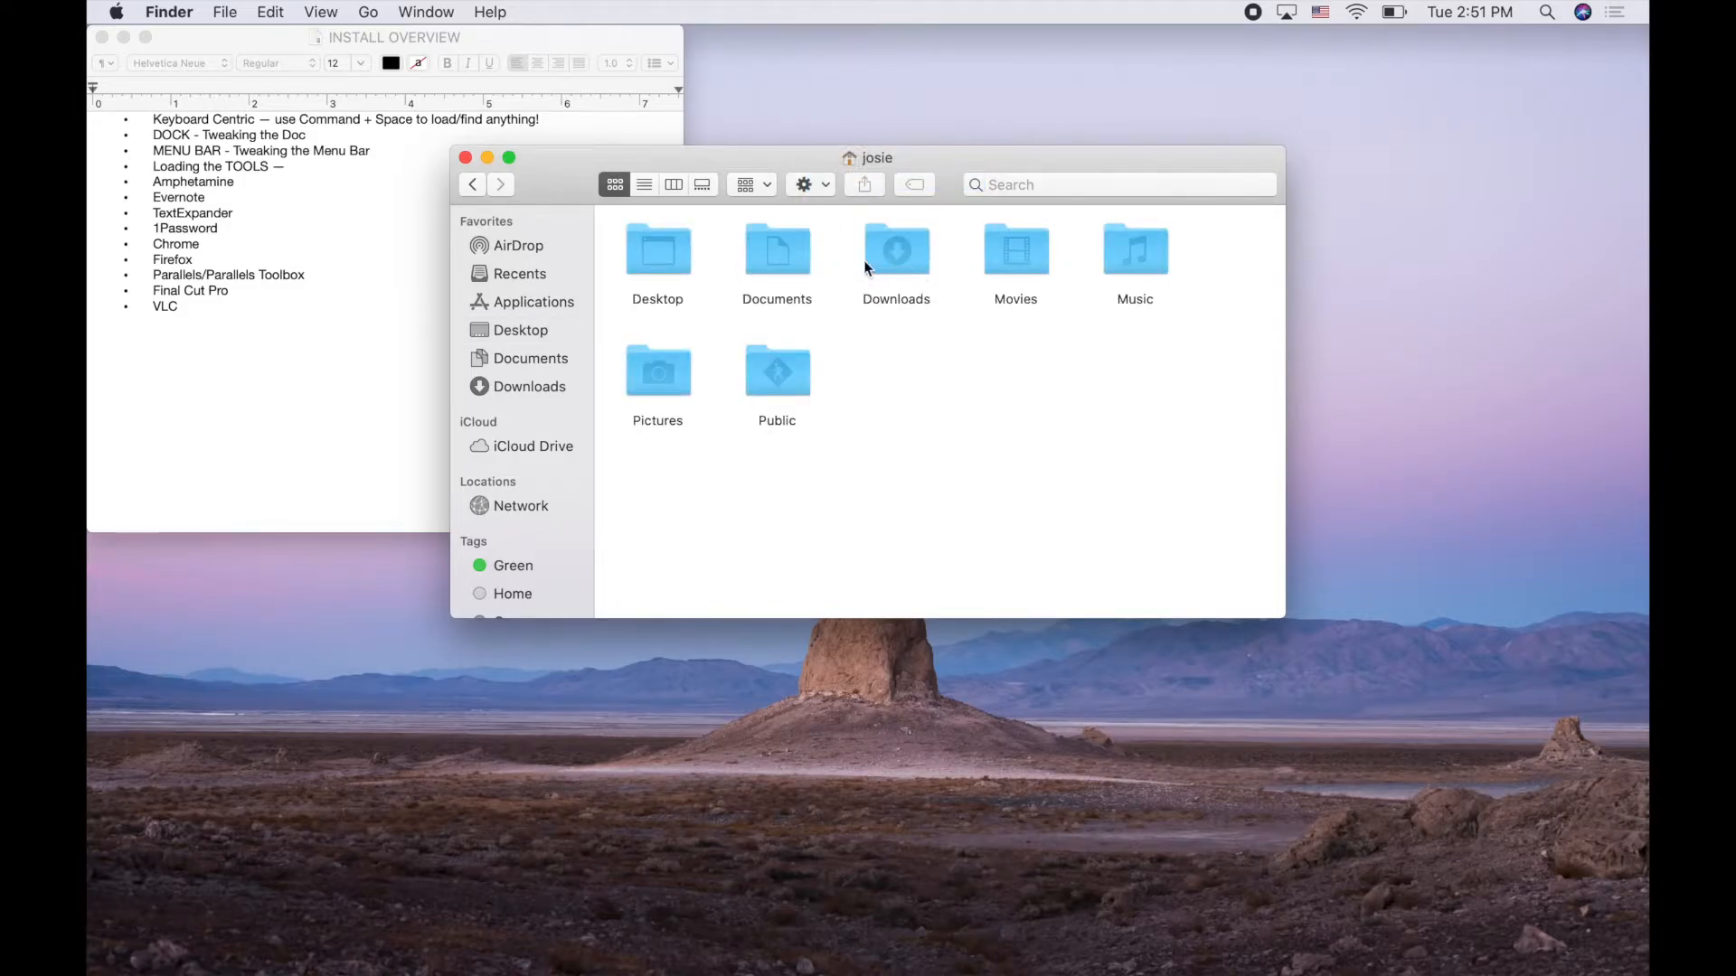
pyautogui.moveTo(773, 242); pyautogui.dragTo(1439, 945)
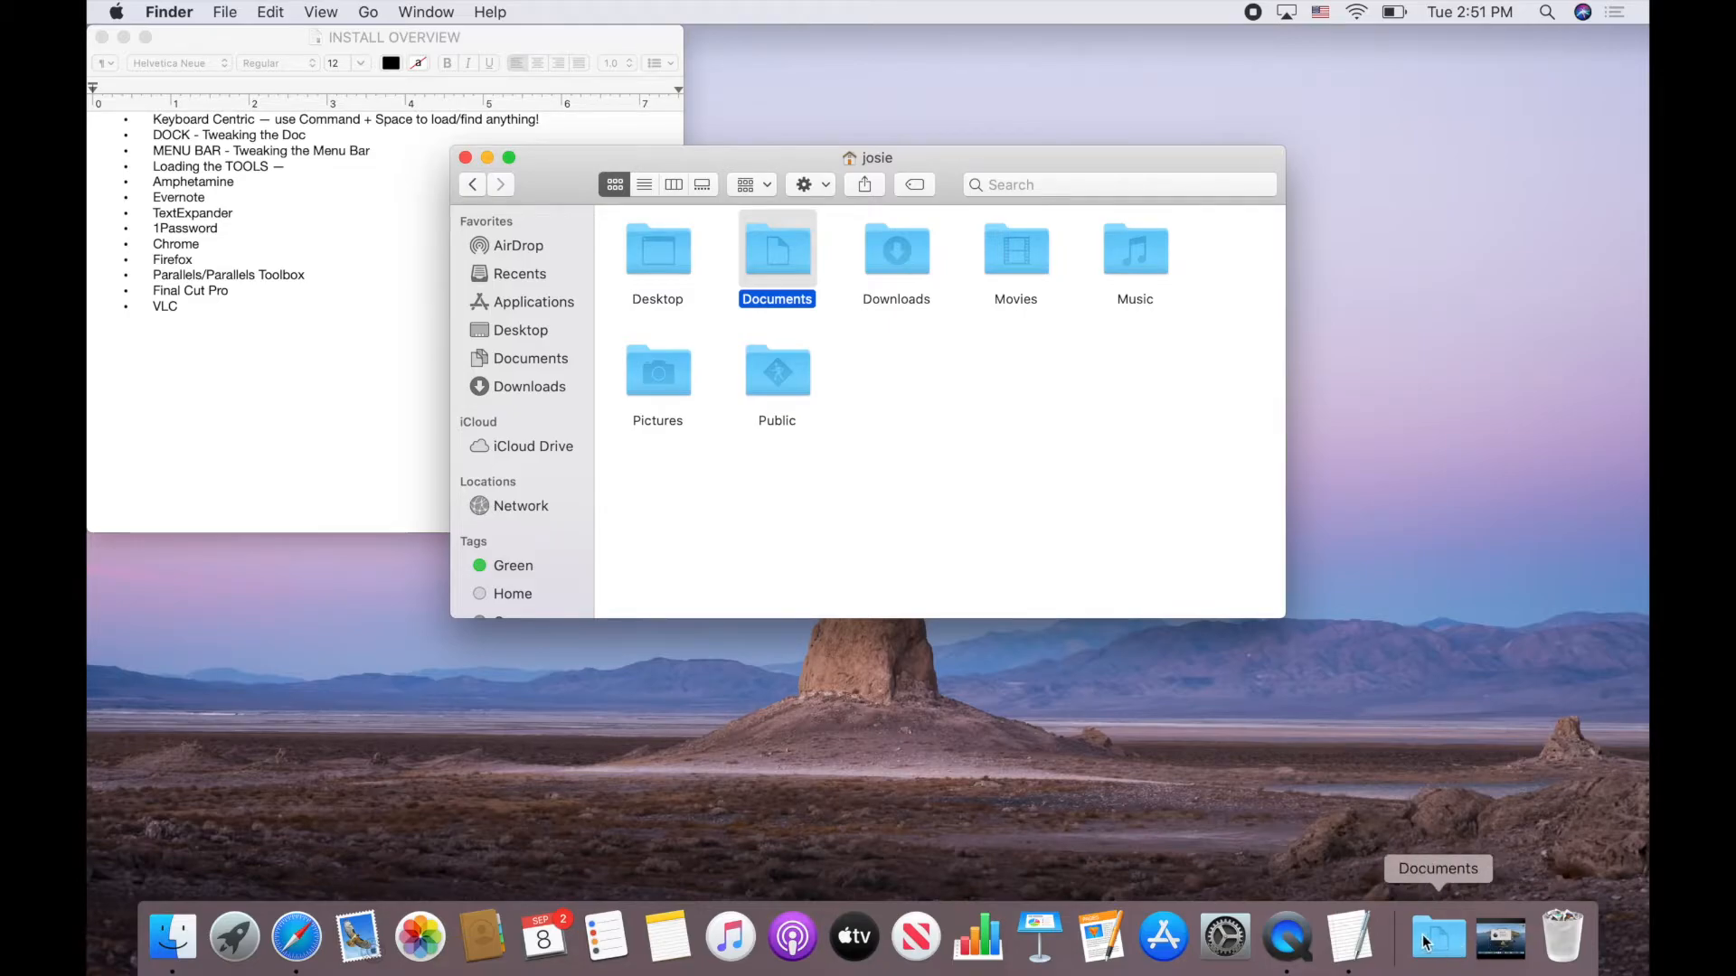
# Go to Macintosh HD, drag Applications onto the Dock and set it to Display as Folder
pyautogui.click(872, 499)
pyautogui.keyDown('super'); pyautogui.click(890, 157); pyautogui.keyUp('super')
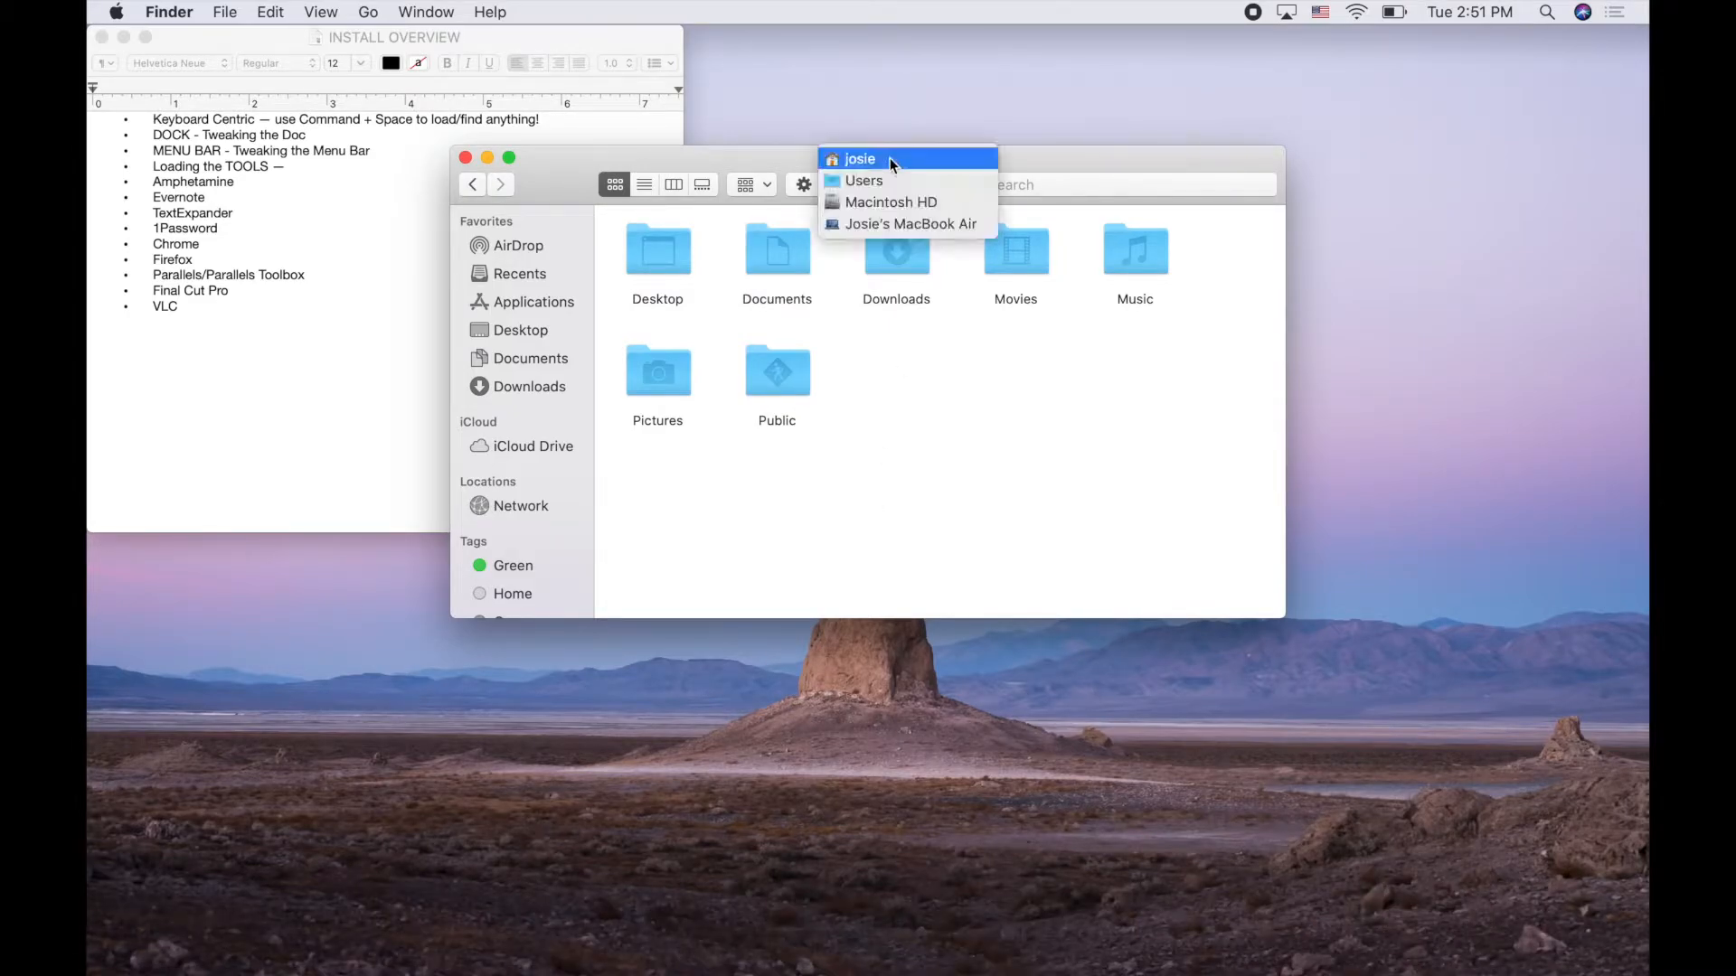
pyautogui.click(880, 199)
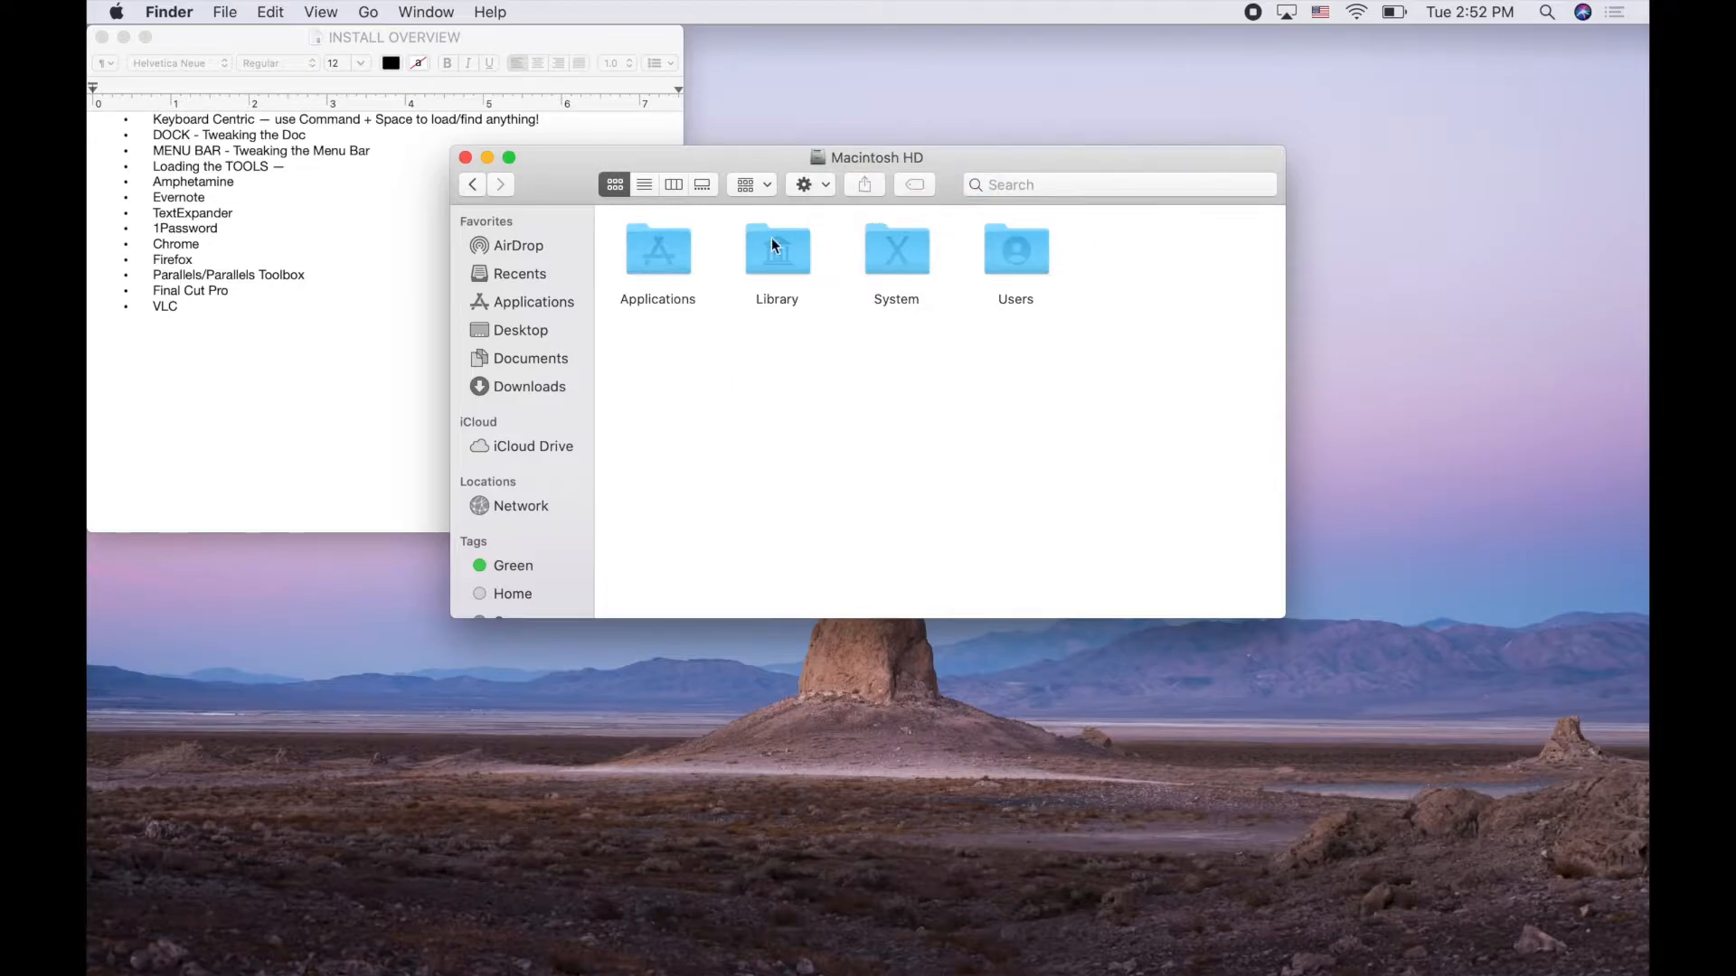
pyautogui.click(651, 262)
pyautogui.moveTo(1166, 869); pyautogui.dragTo(1372, 945)
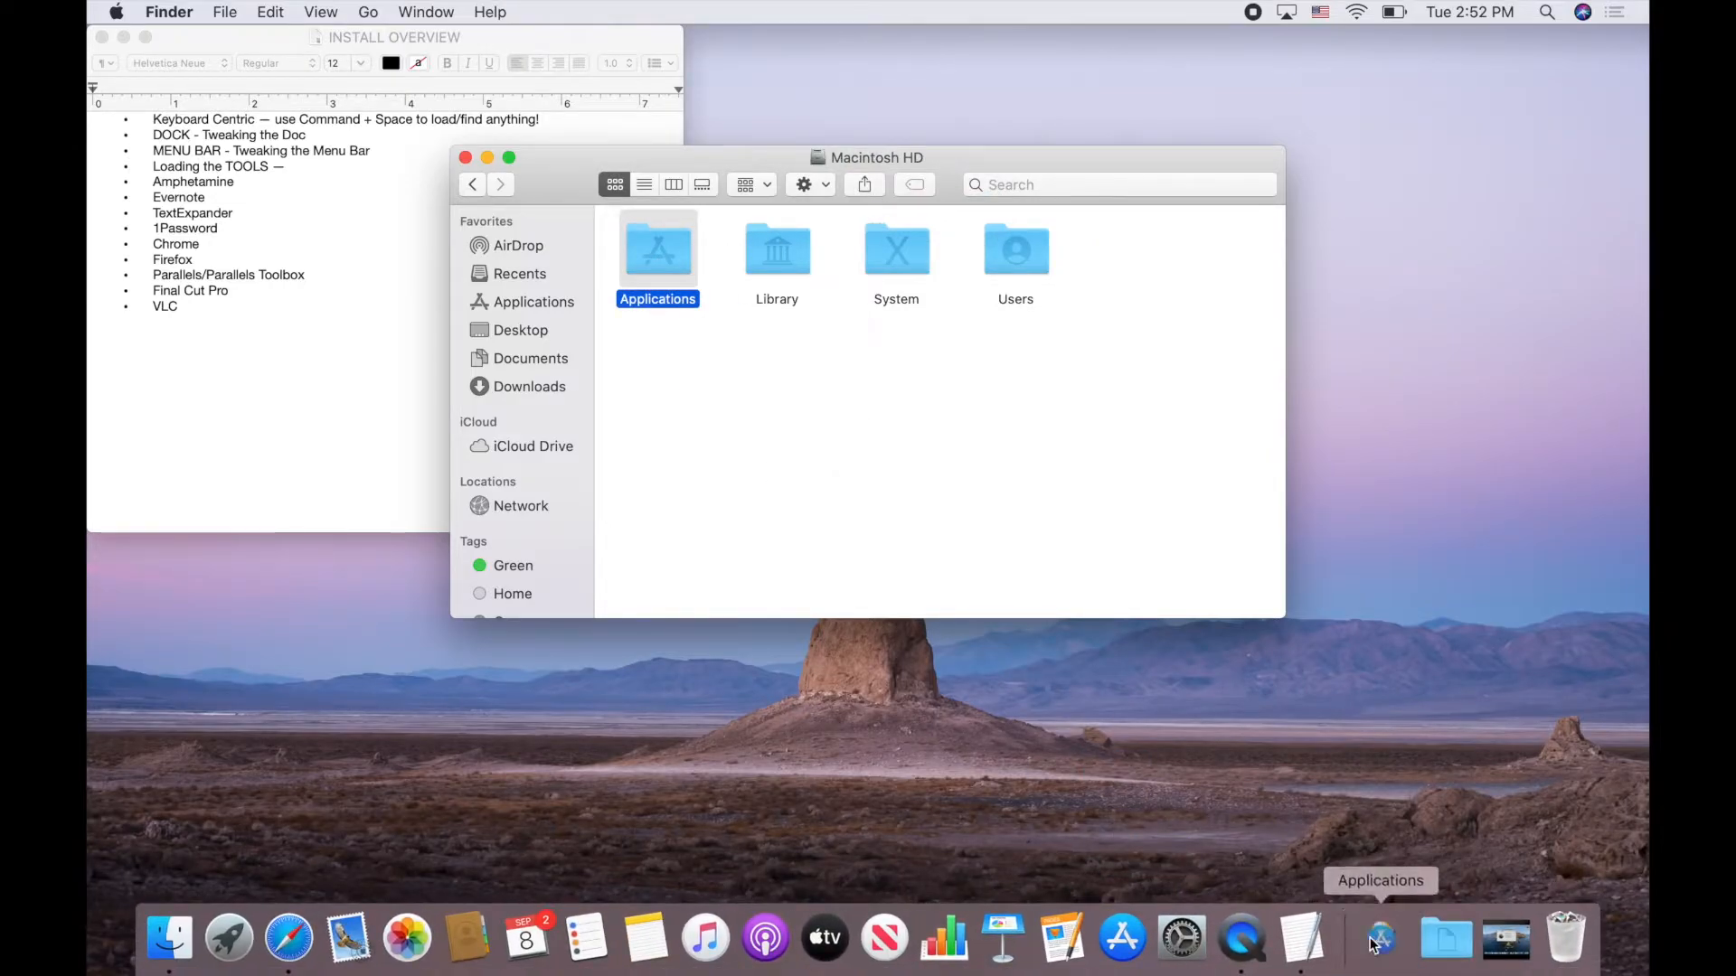
pyautogui.rightClick(1389, 946)
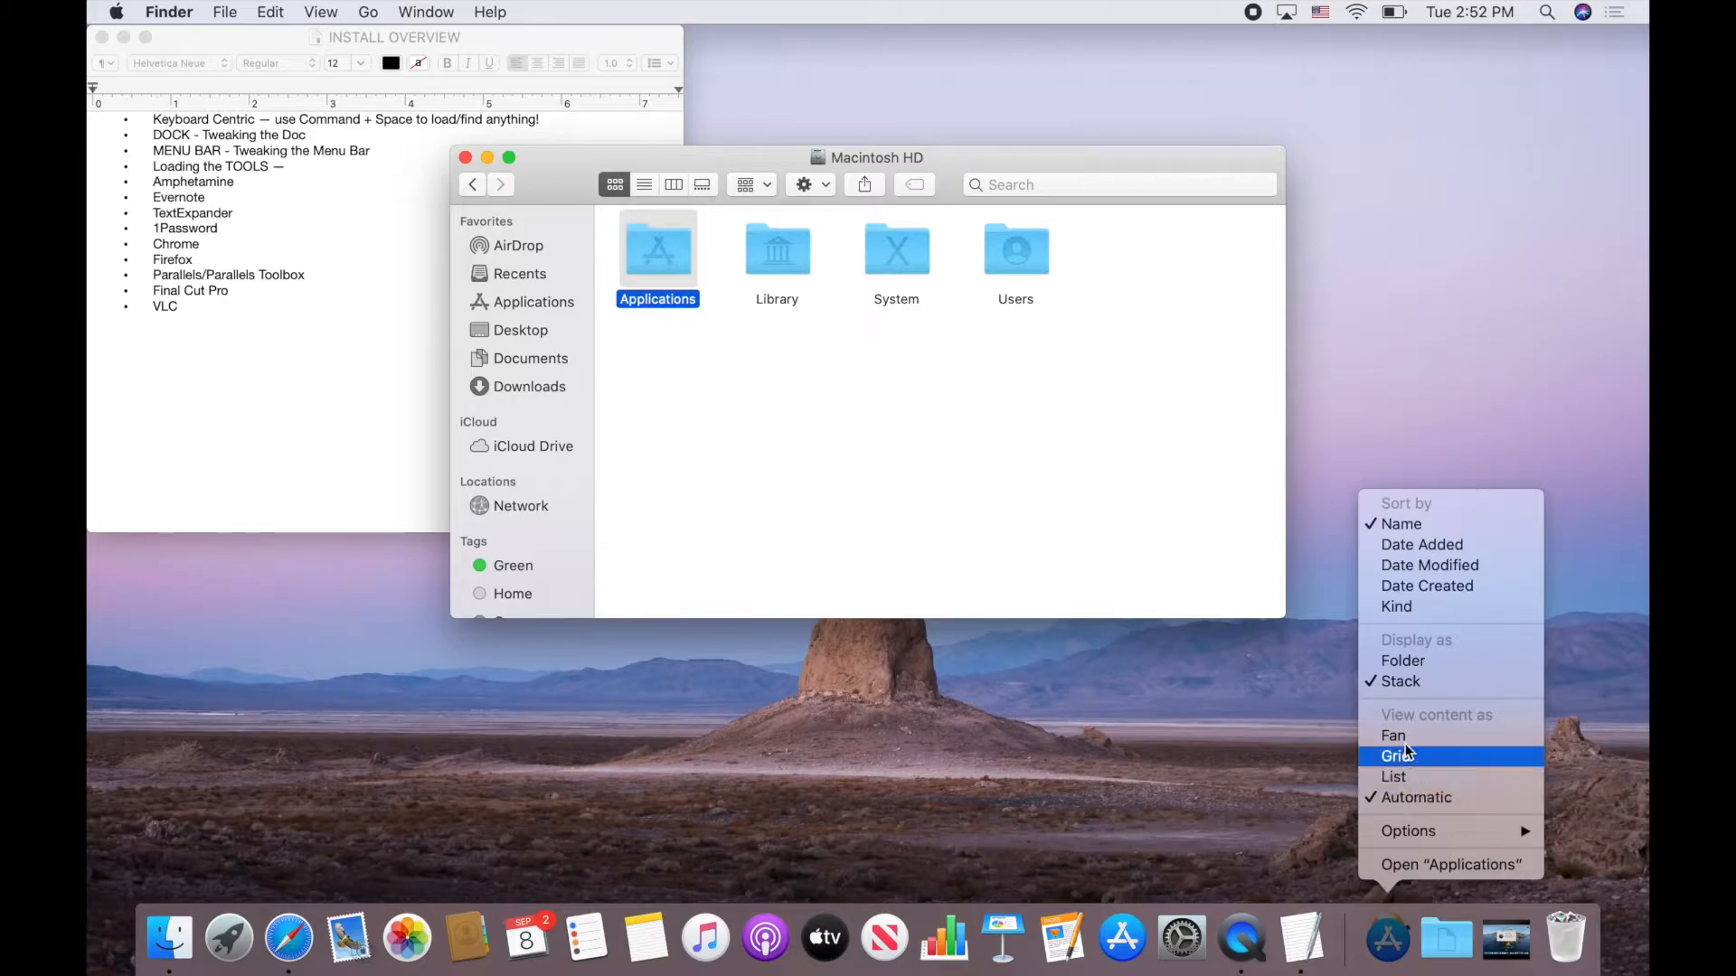
pyautogui.click(1414, 664)
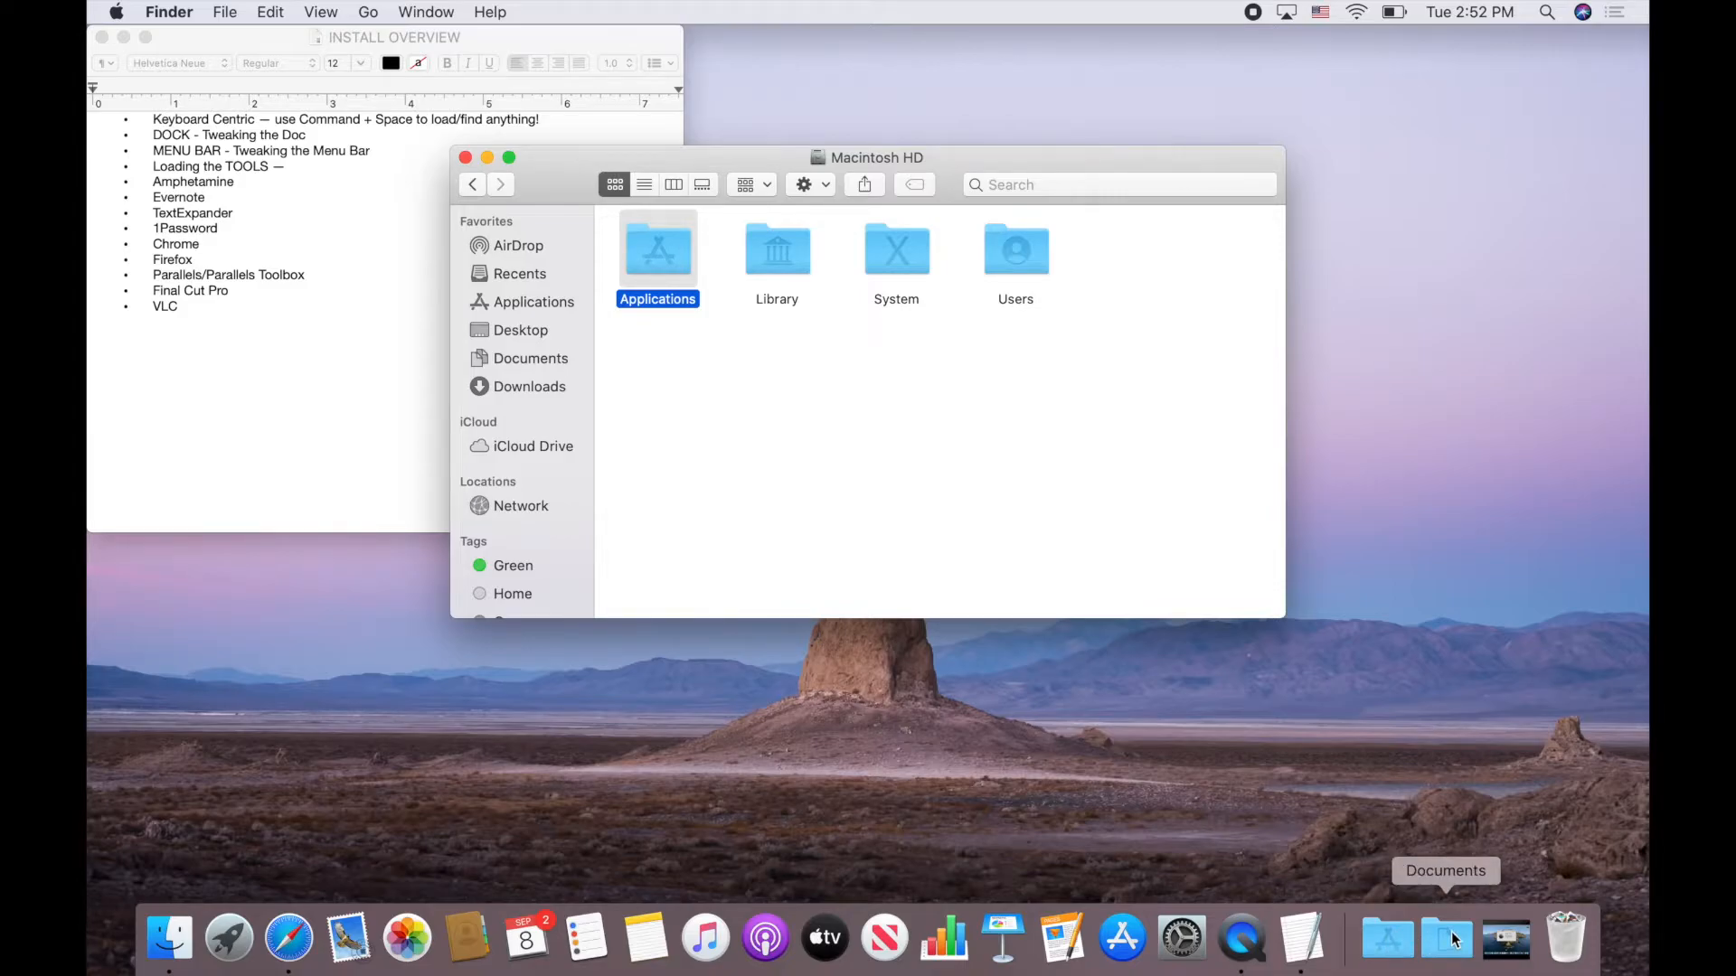
# Set the Documents and Downloads Dock stacks to display as folders
pyautogui.rightClick(1454, 940)
pyautogui.click(1468, 661)
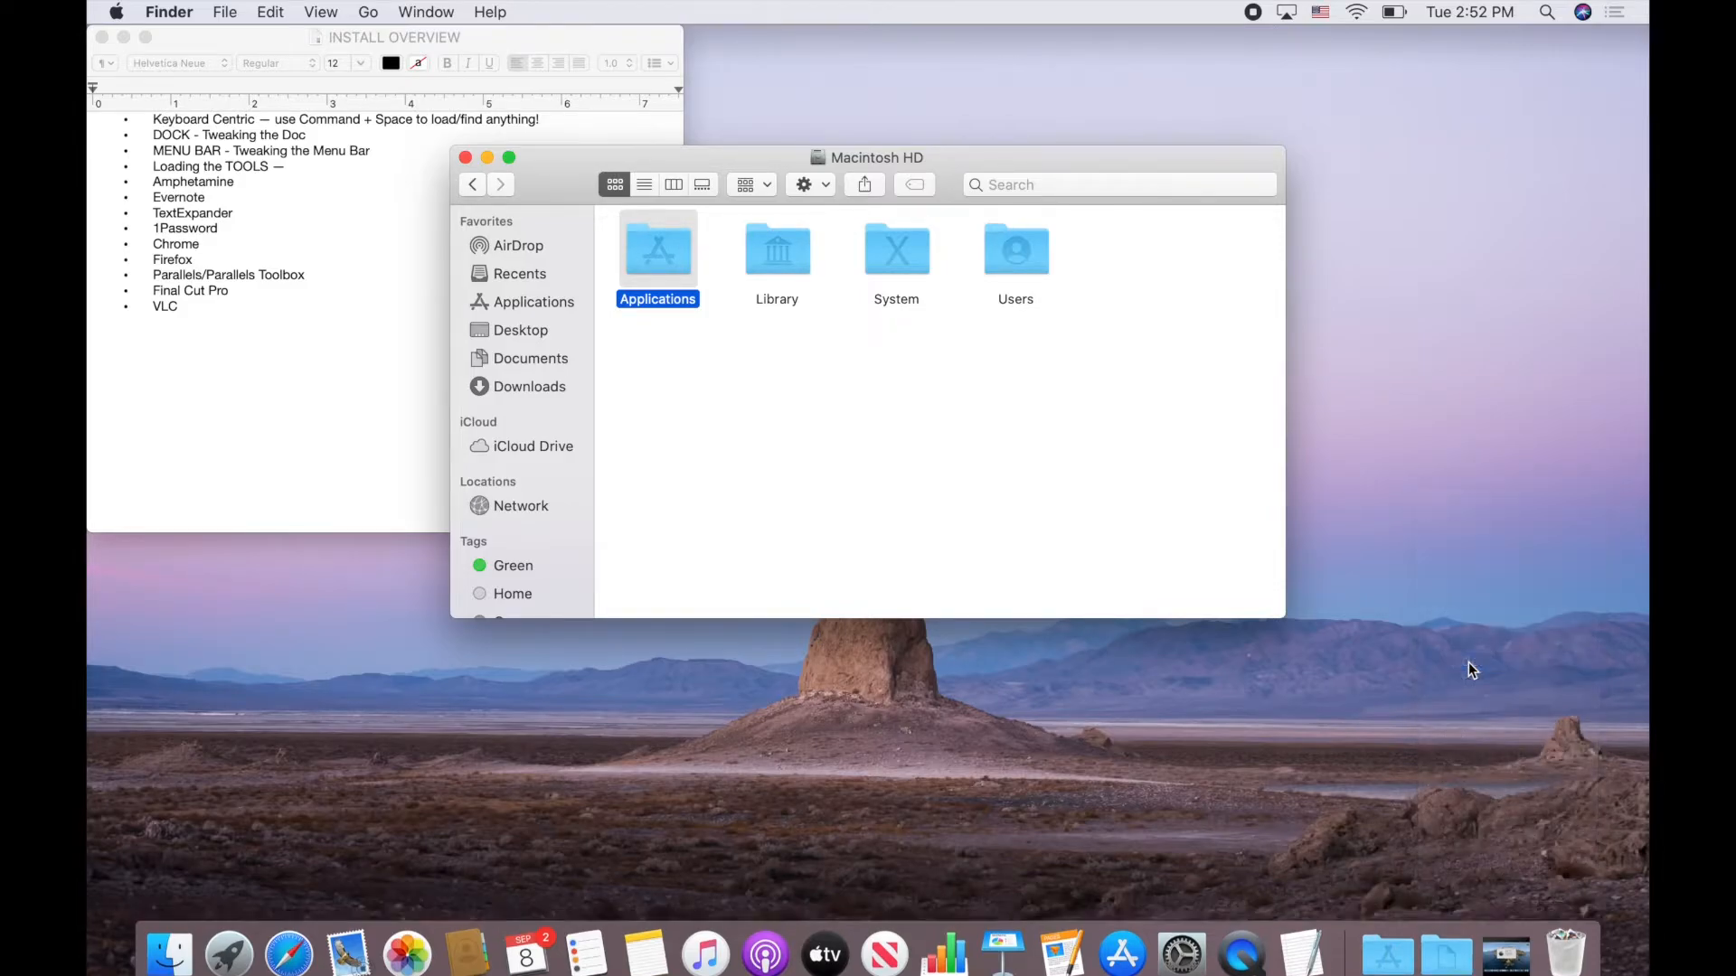
pyautogui.click(1497, 954)
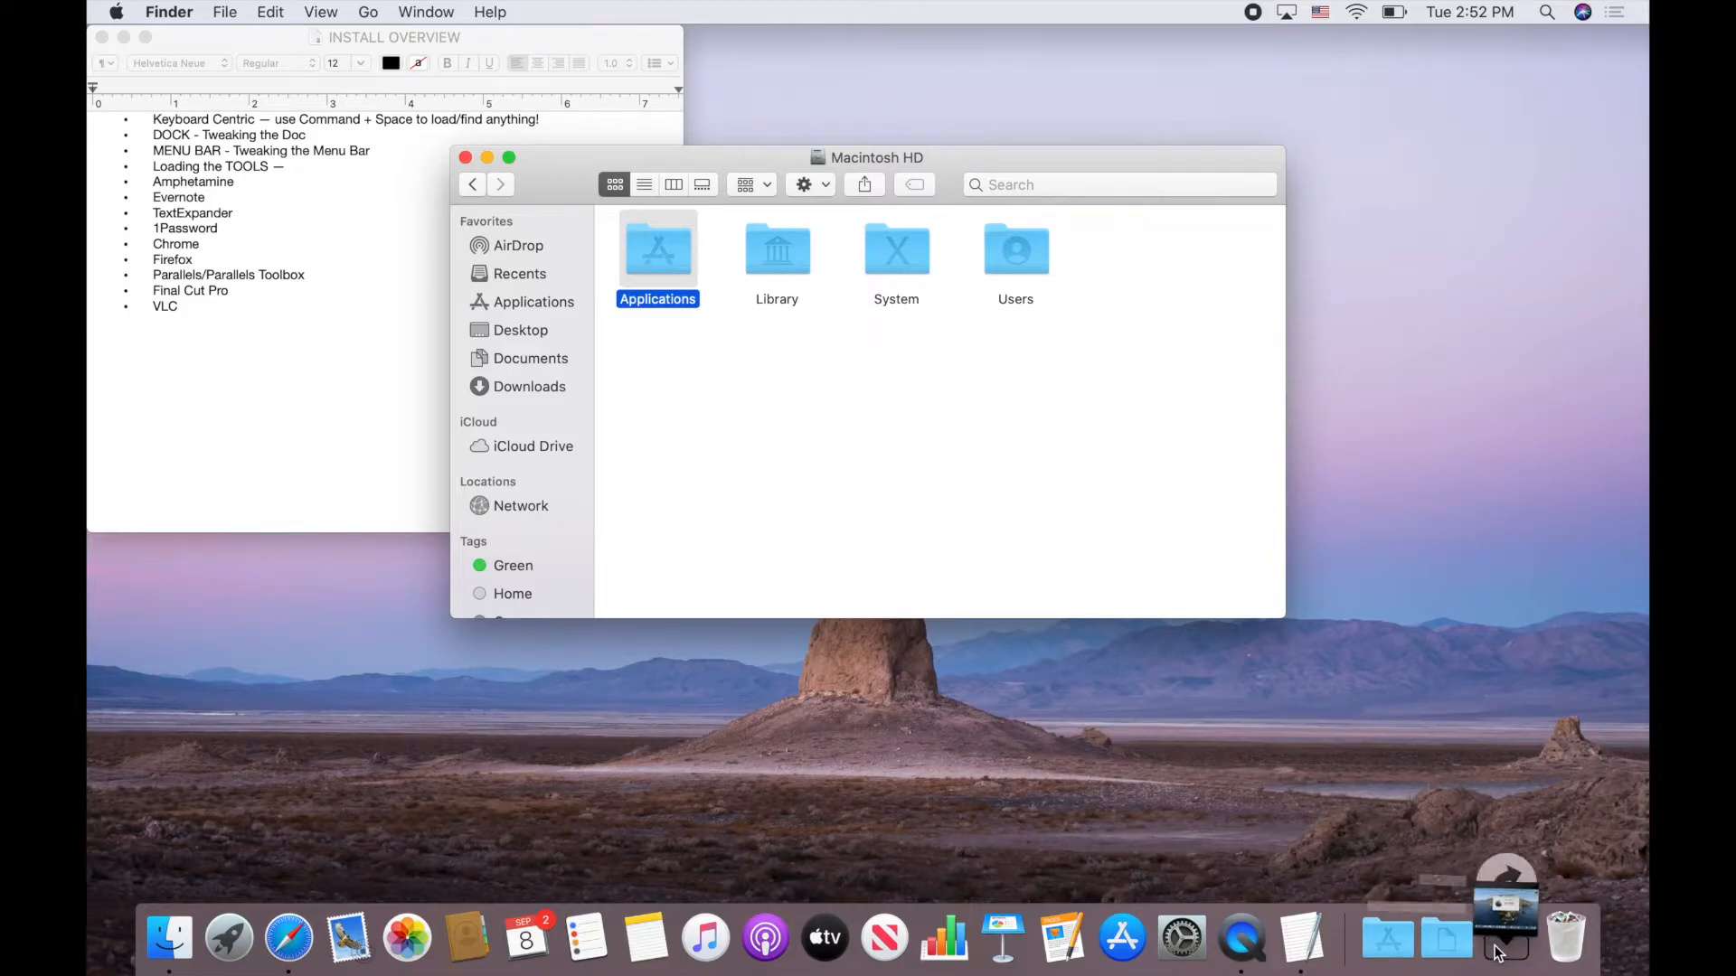
pyautogui.click(1497, 952)
pyautogui.click(1496, 952)
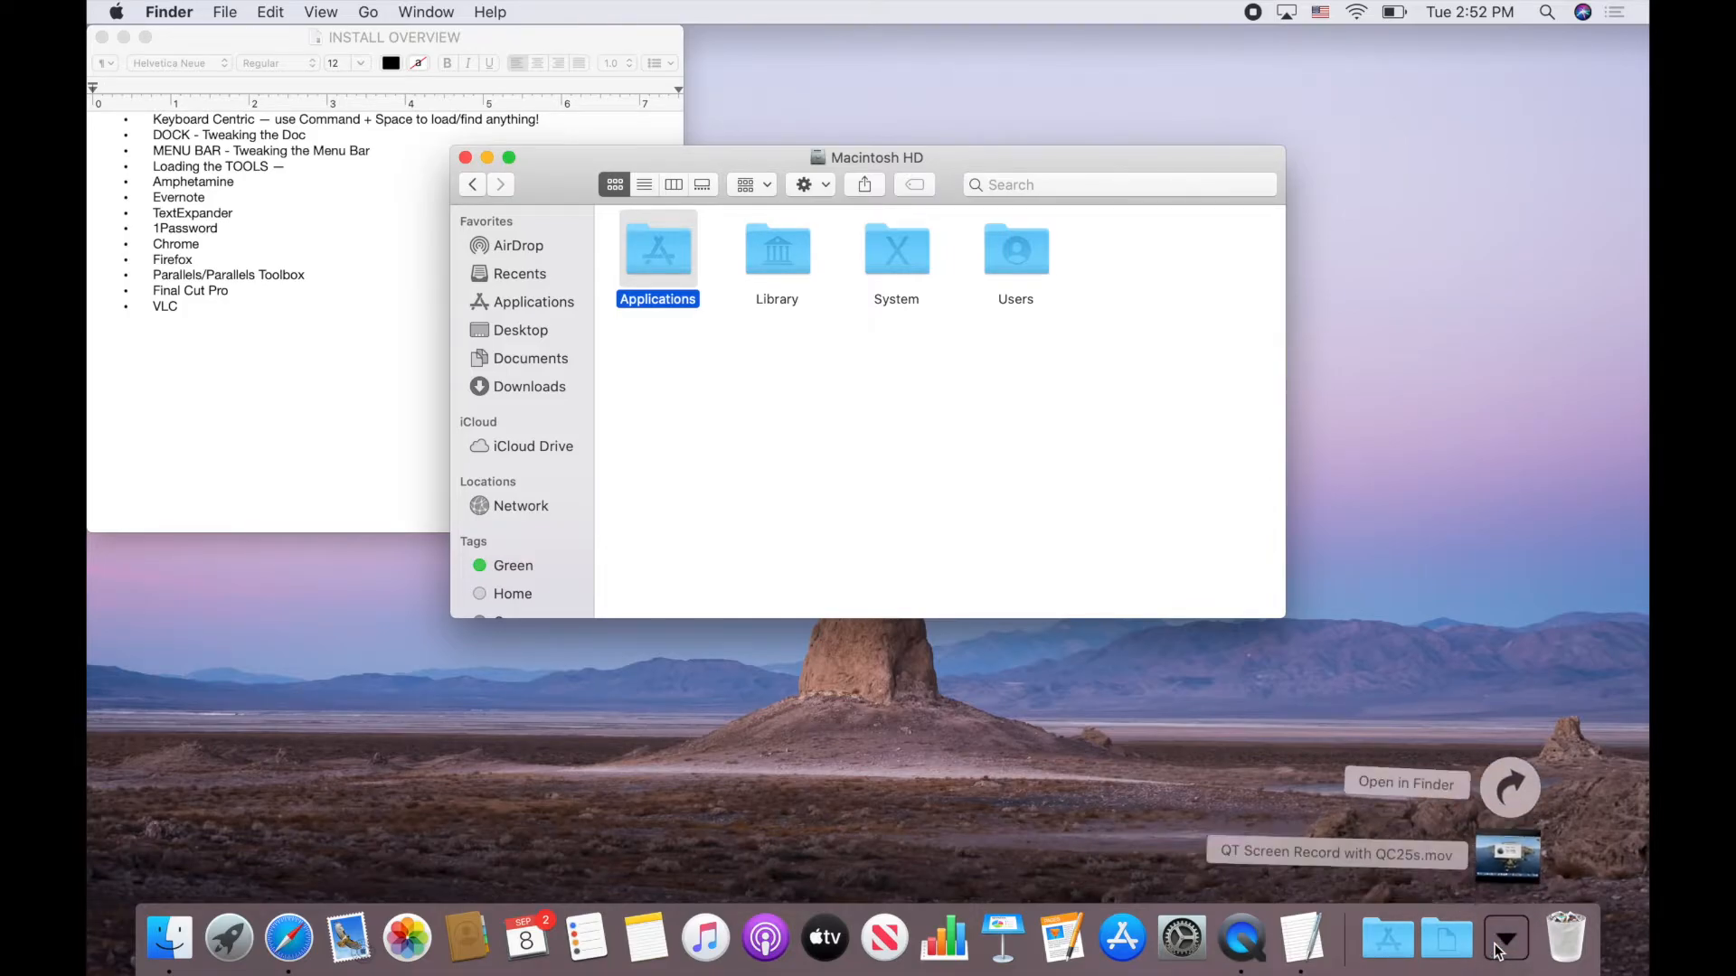
pyautogui.click(1499, 947)
pyautogui.rightClick(1508, 941)
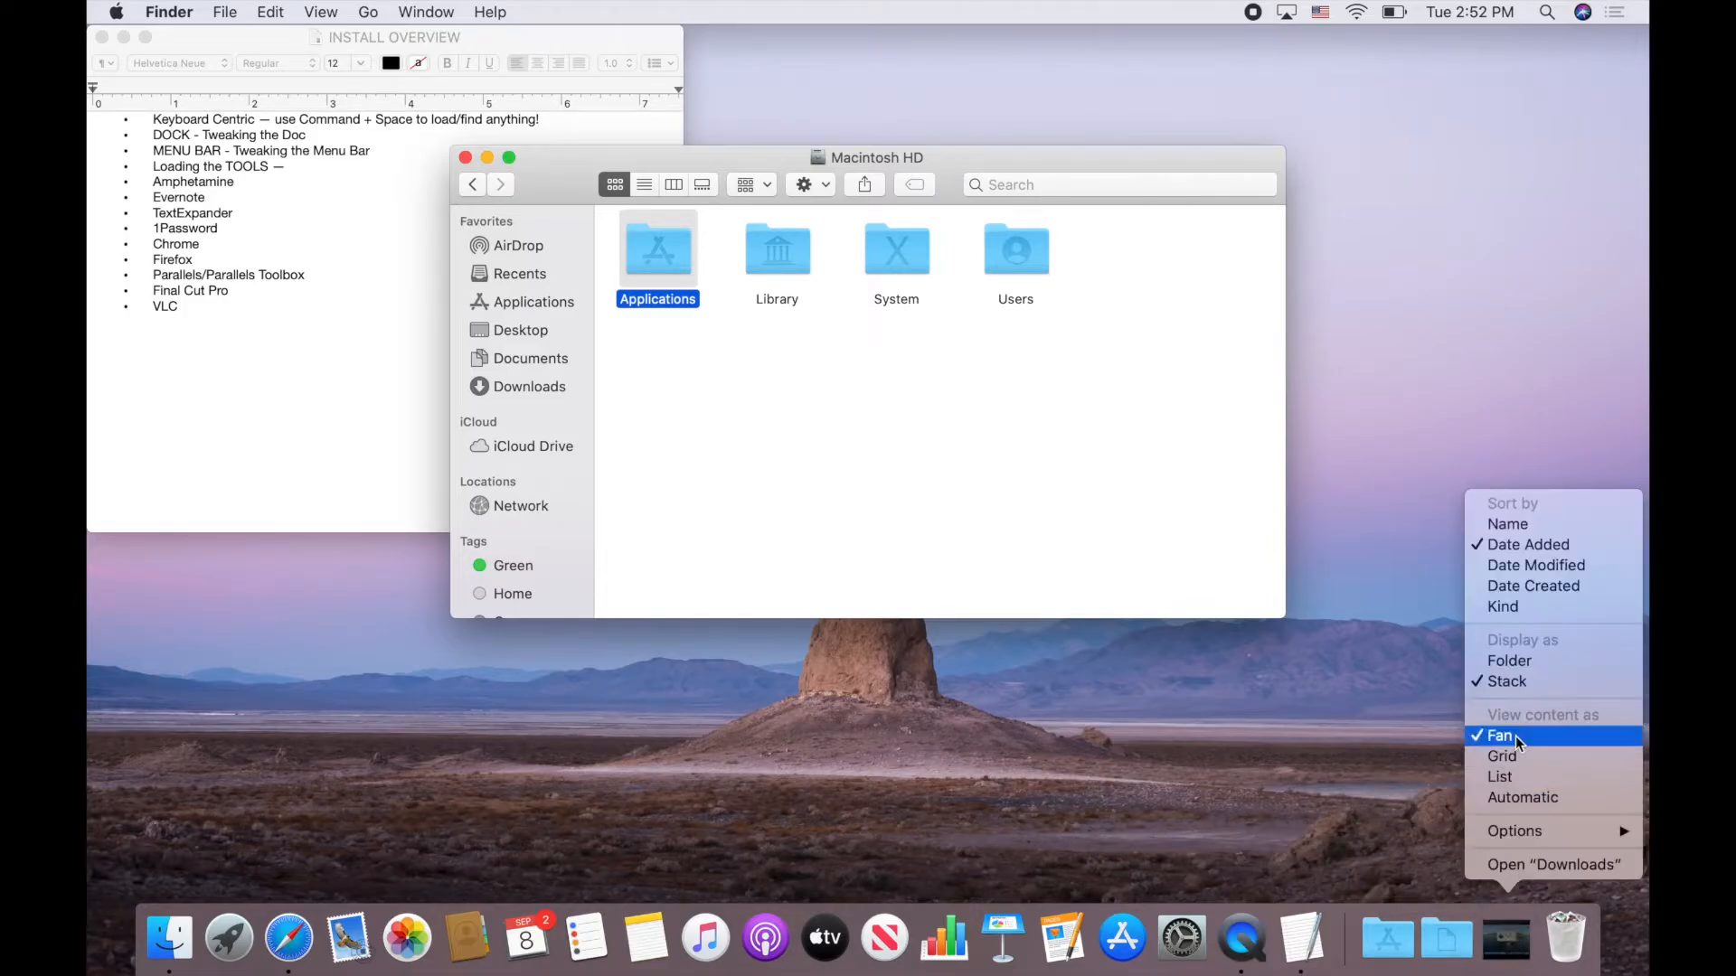
pyautogui.click(1519, 661)
pyautogui.click(1503, 950)
pyautogui.click(1506, 949)
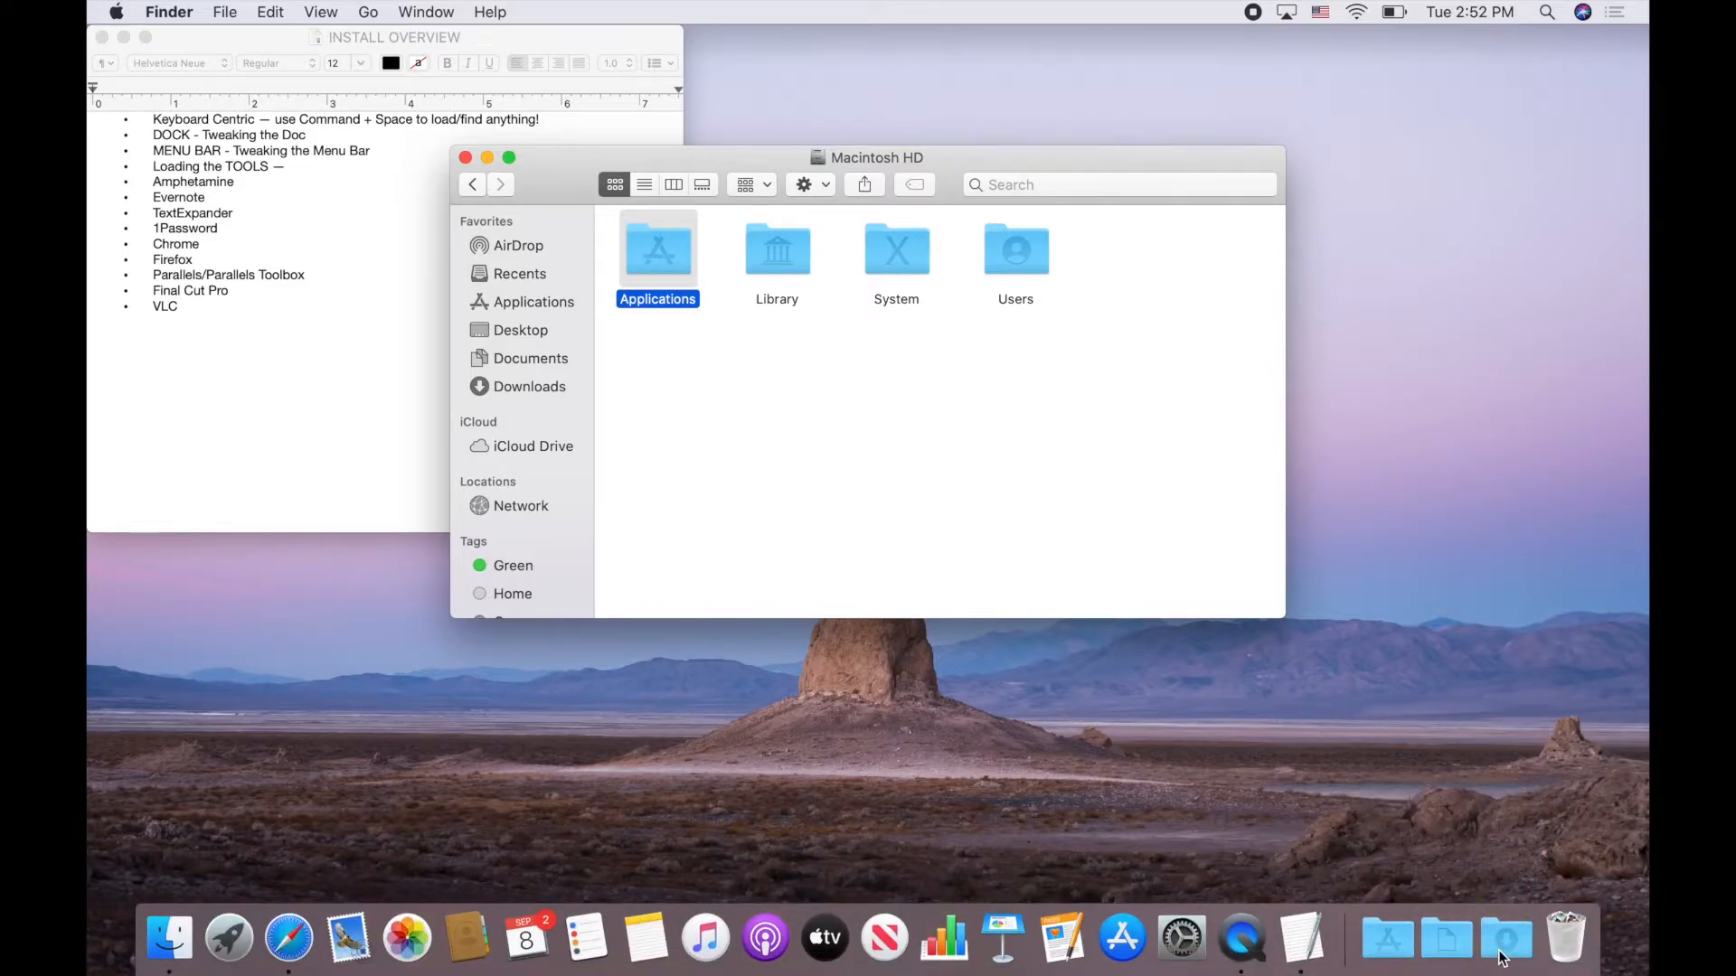
# Make the Downloads and Documents stacks show their contents as a list
pyautogui.rightClick(1514, 947)
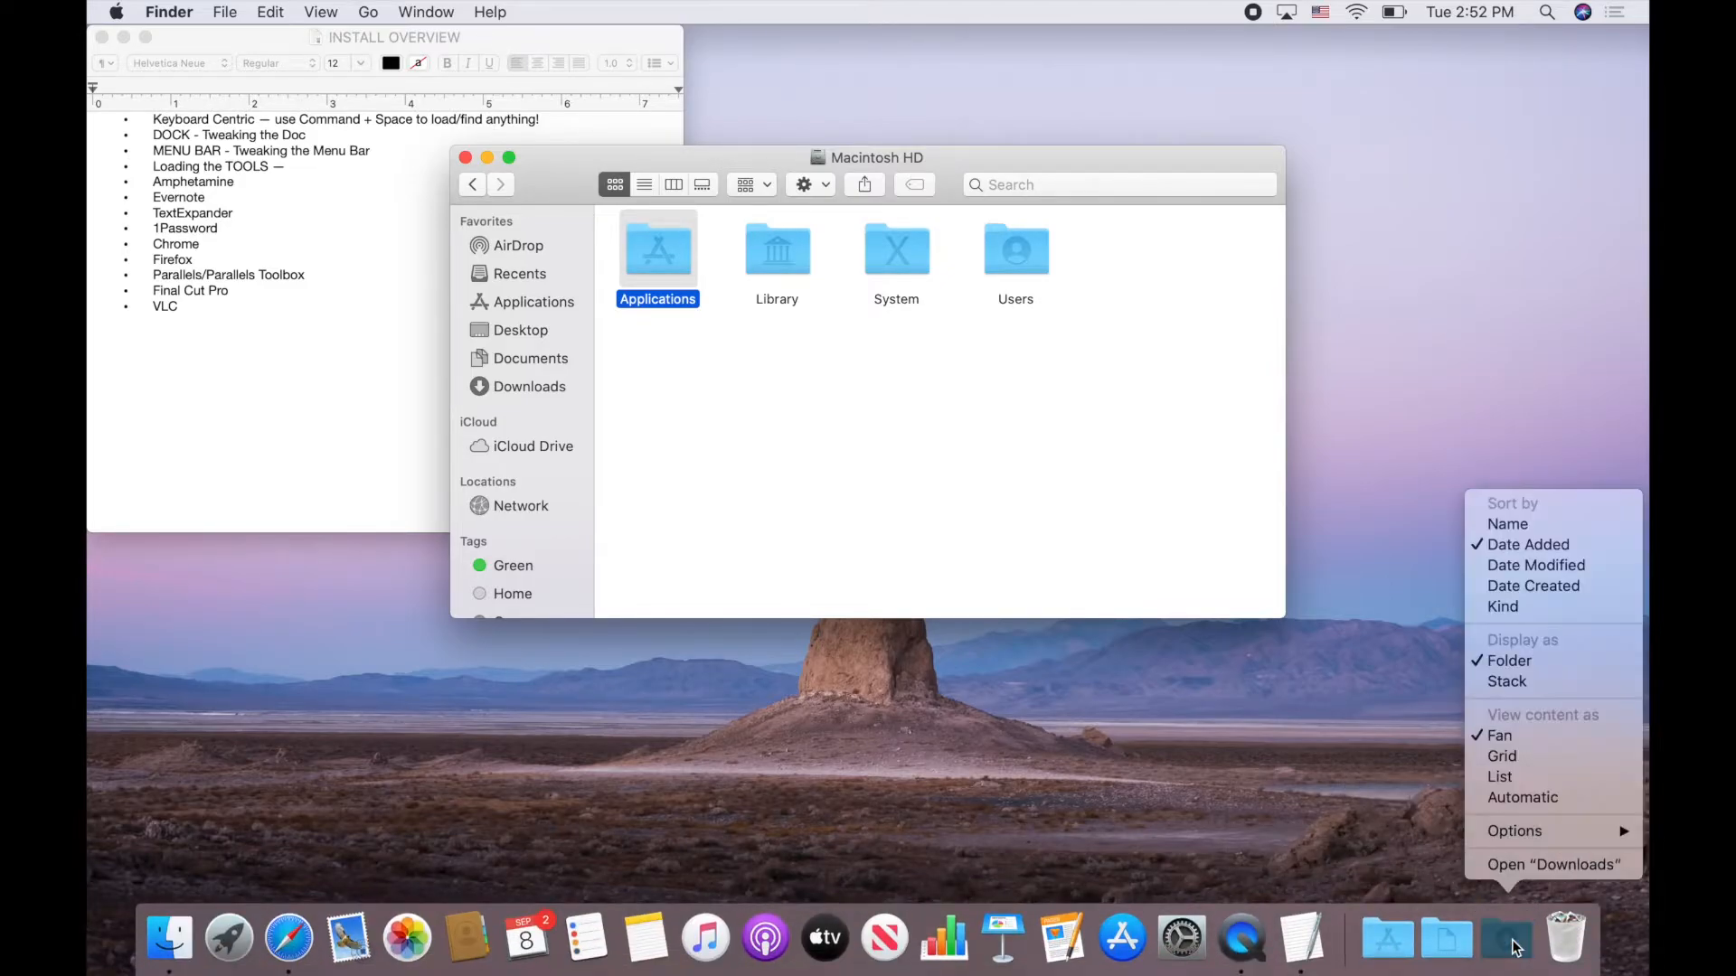
pyautogui.click(1511, 776)
pyautogui.rightClick(1447, 940)
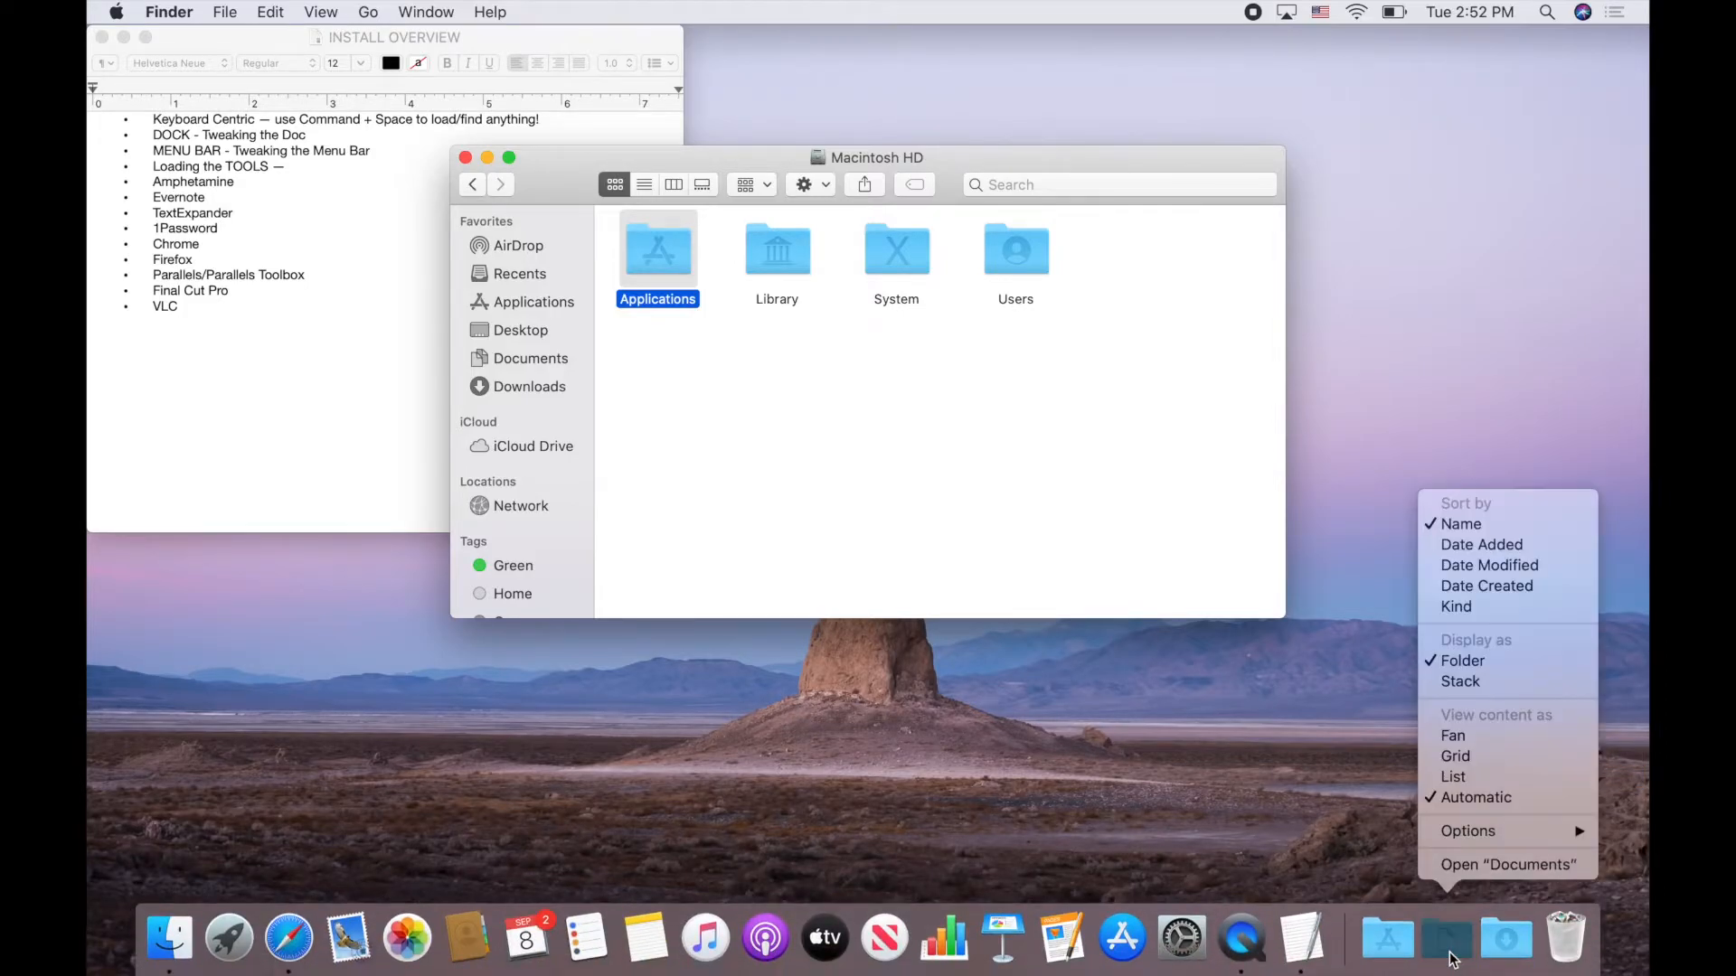
pyautogui.click(1459, 777)
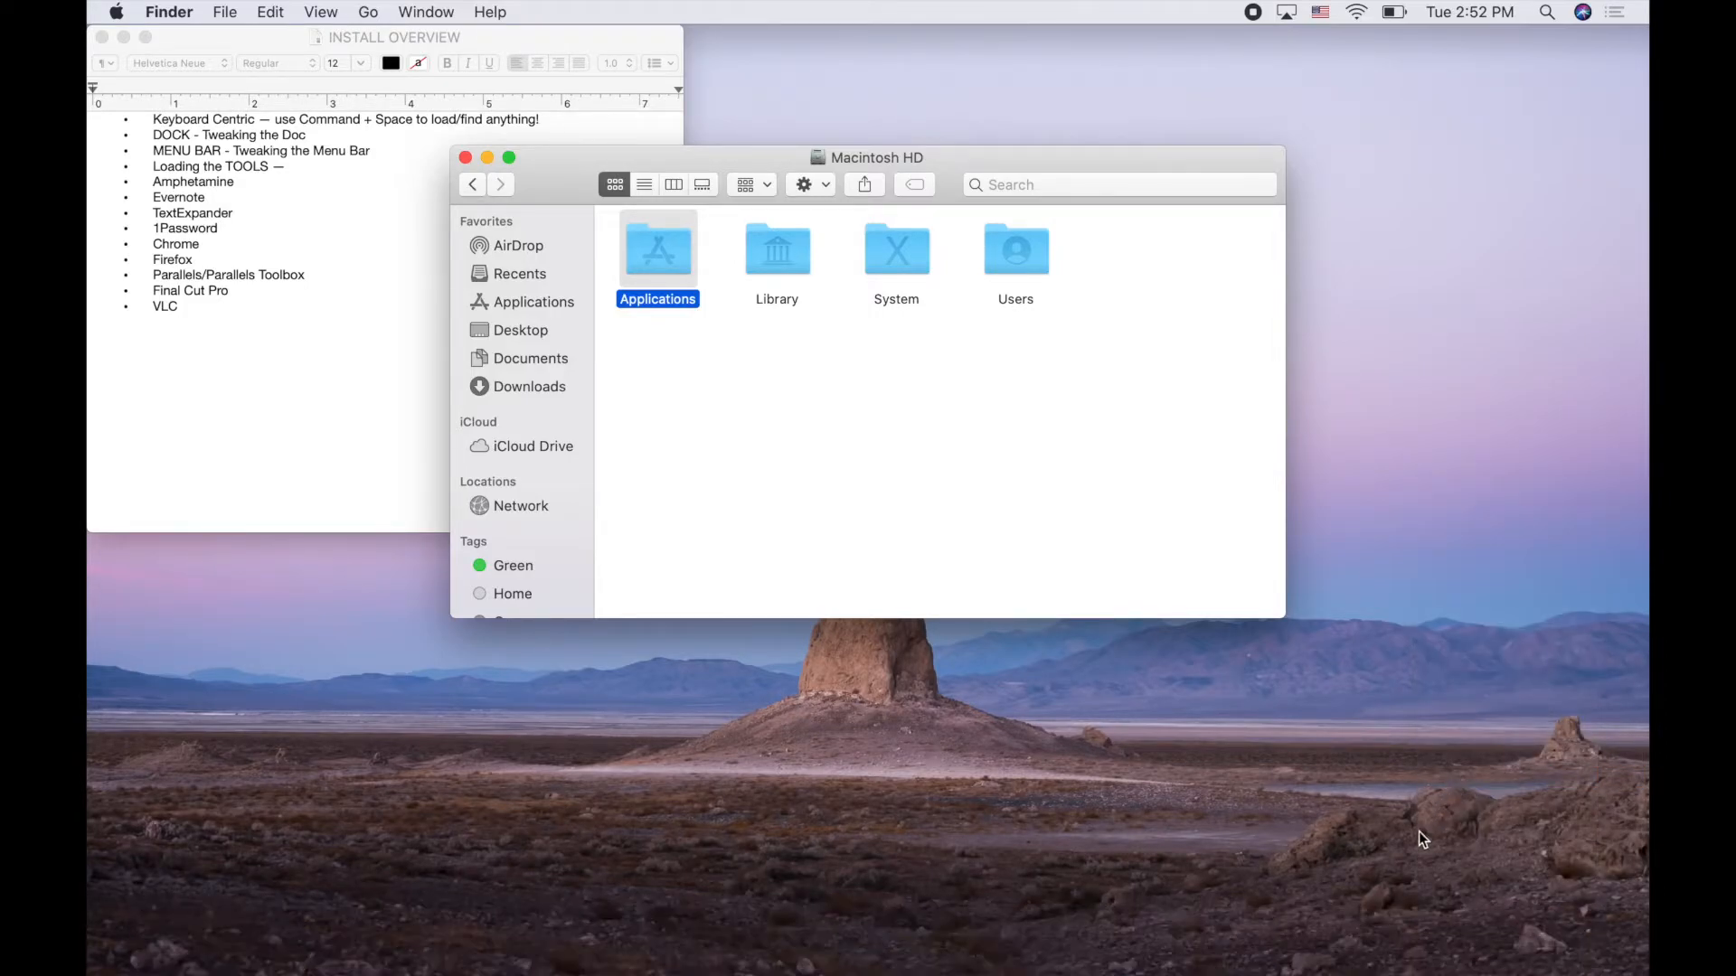
# Browse the Applications stack grid and review the Documents and Downloads stack options
pyautogui.click(1401, 940)
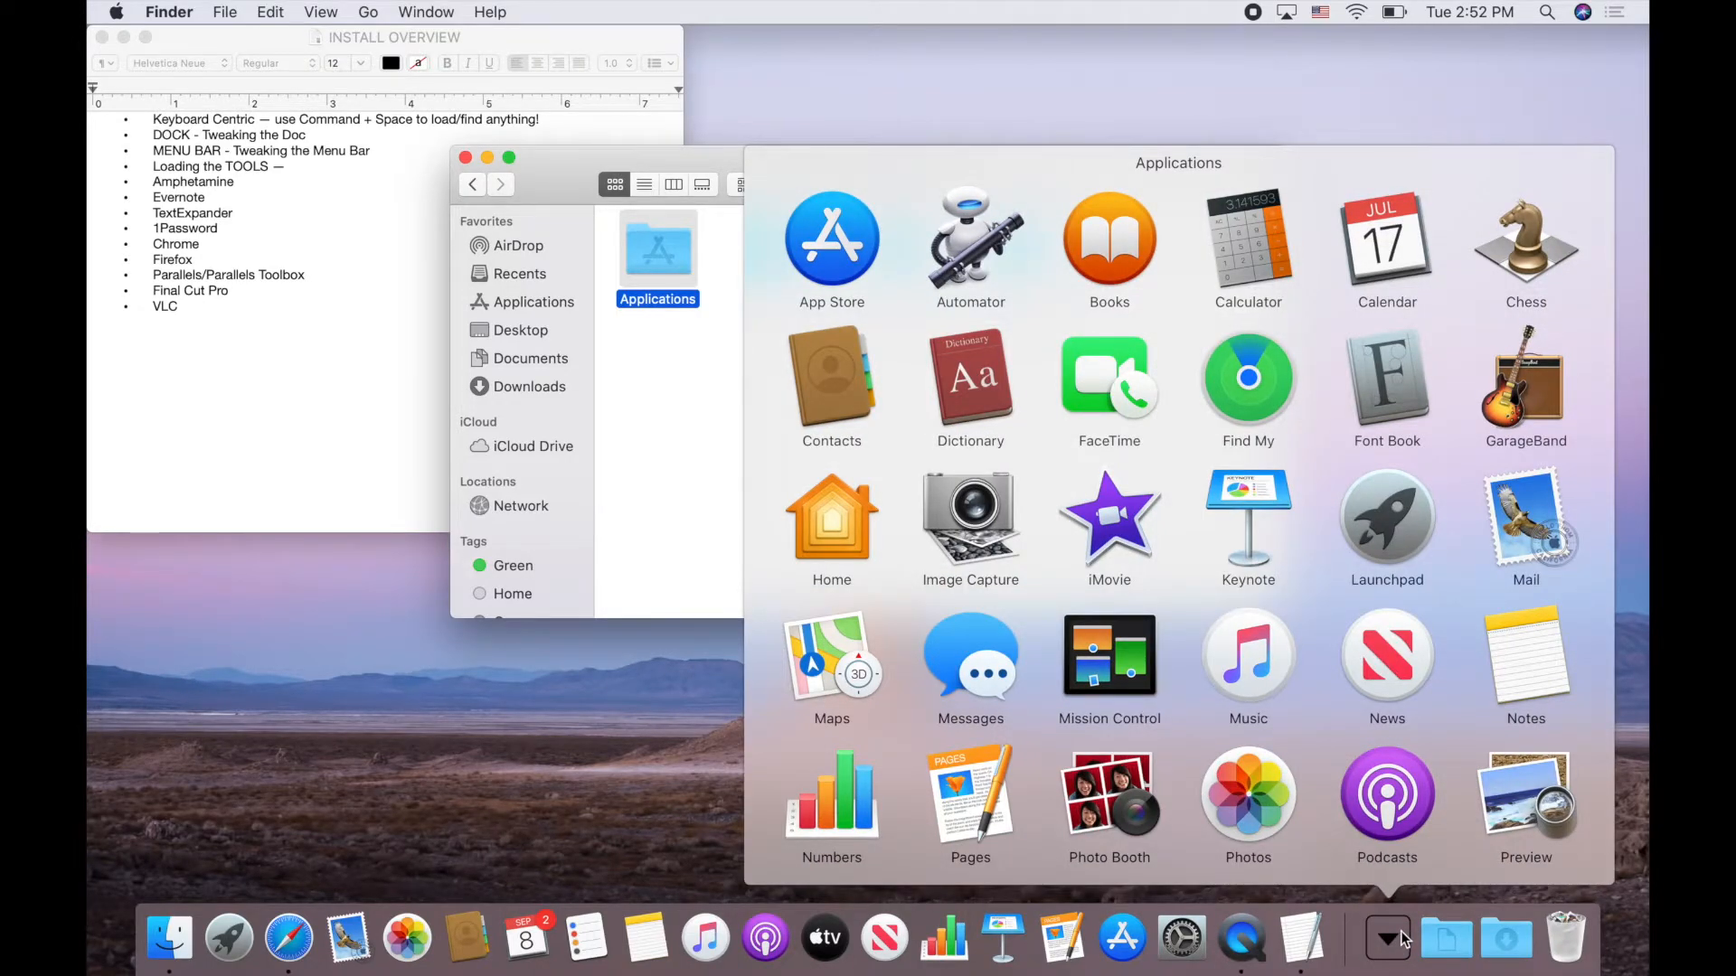
pyautogui.scroll(-5, 1396, 677)
pyautogui.scroll(5, 1393, 669)
pyautogui.click(1398, 945)
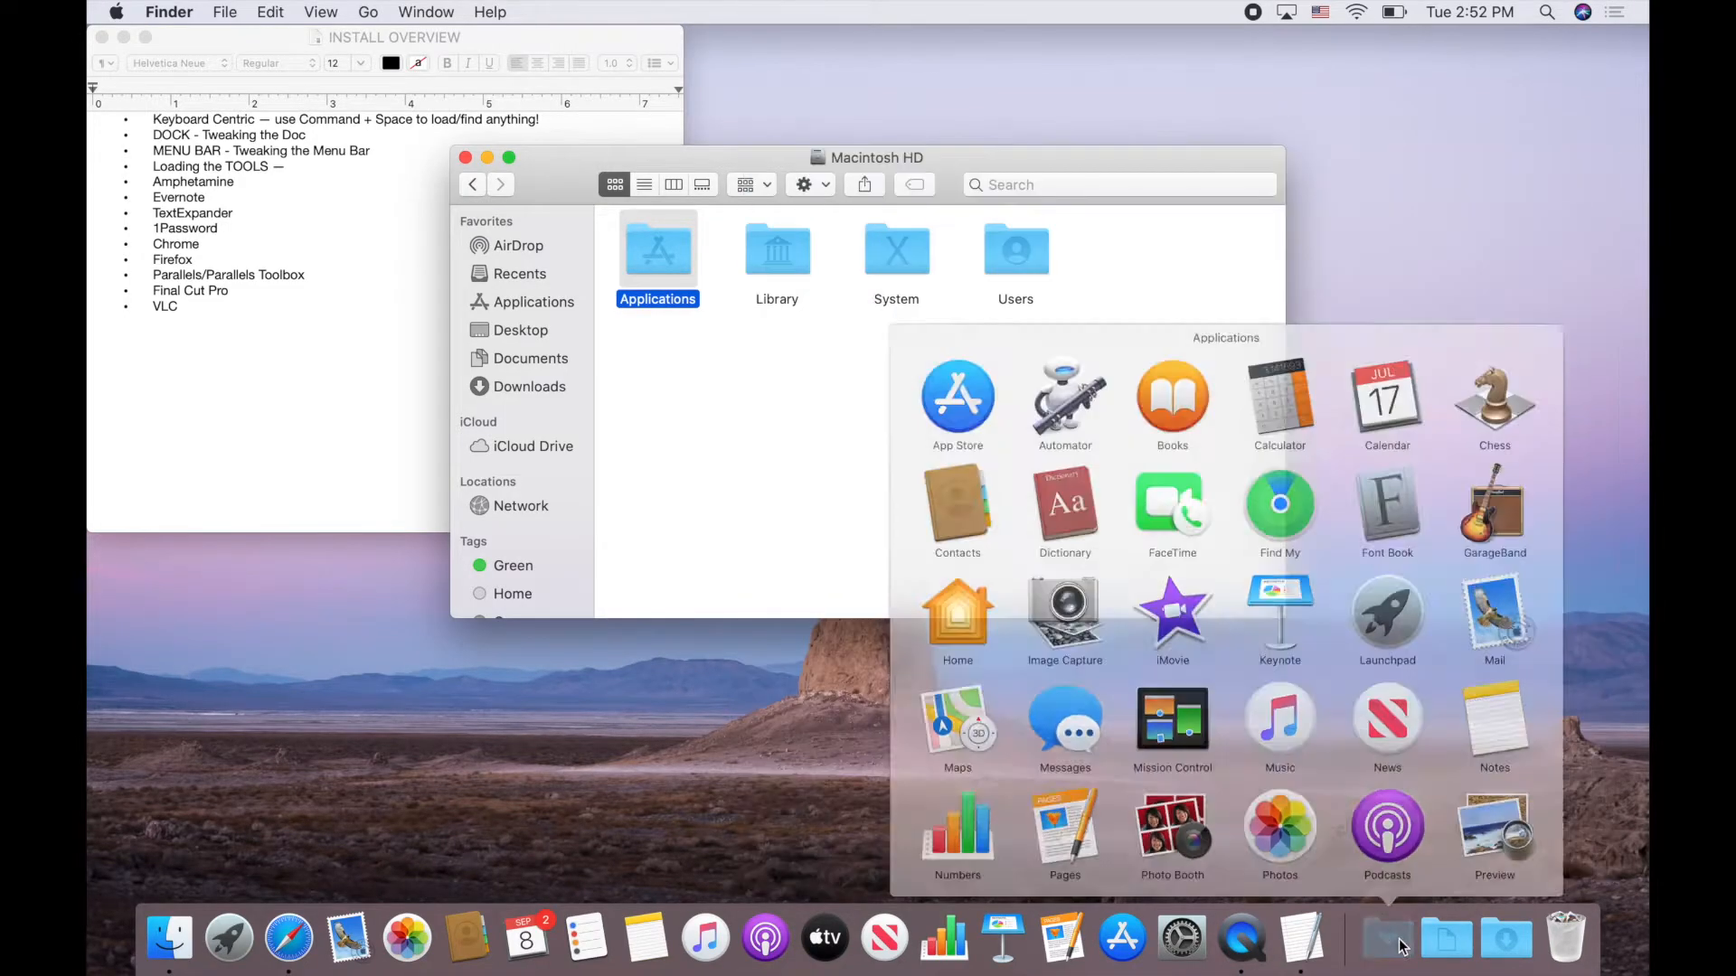
pyautogui.rightClick(1440, 958)
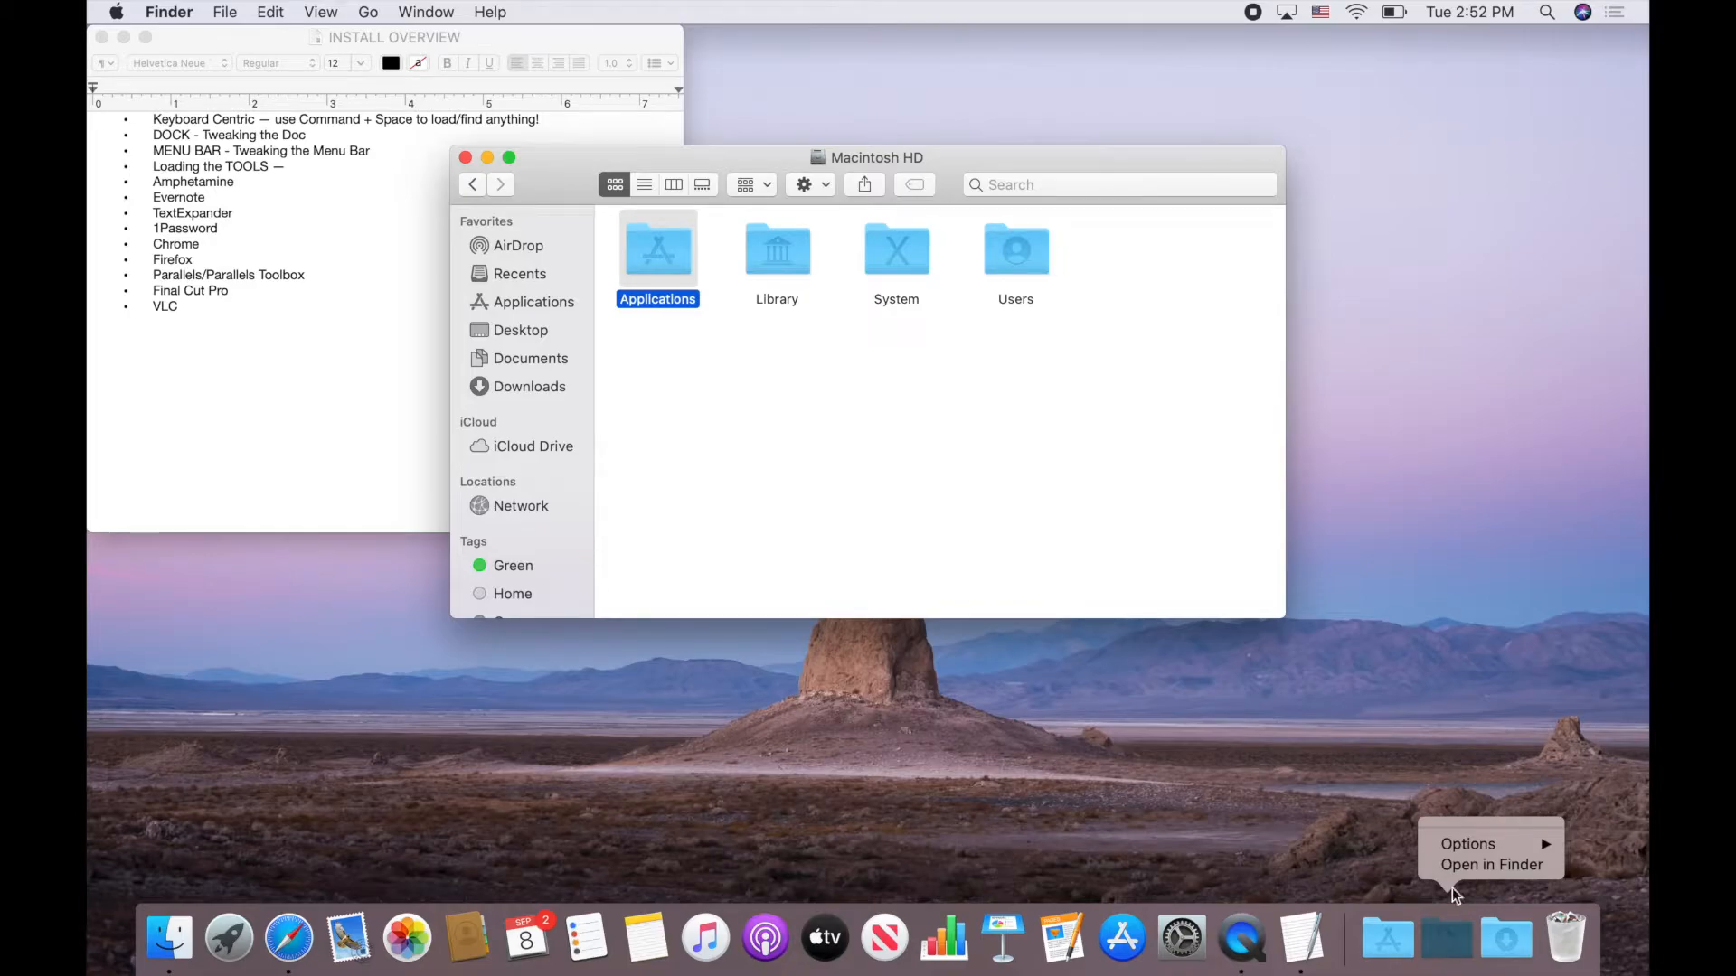
pyautogui.press('Up')
pyautogui.press('Return')
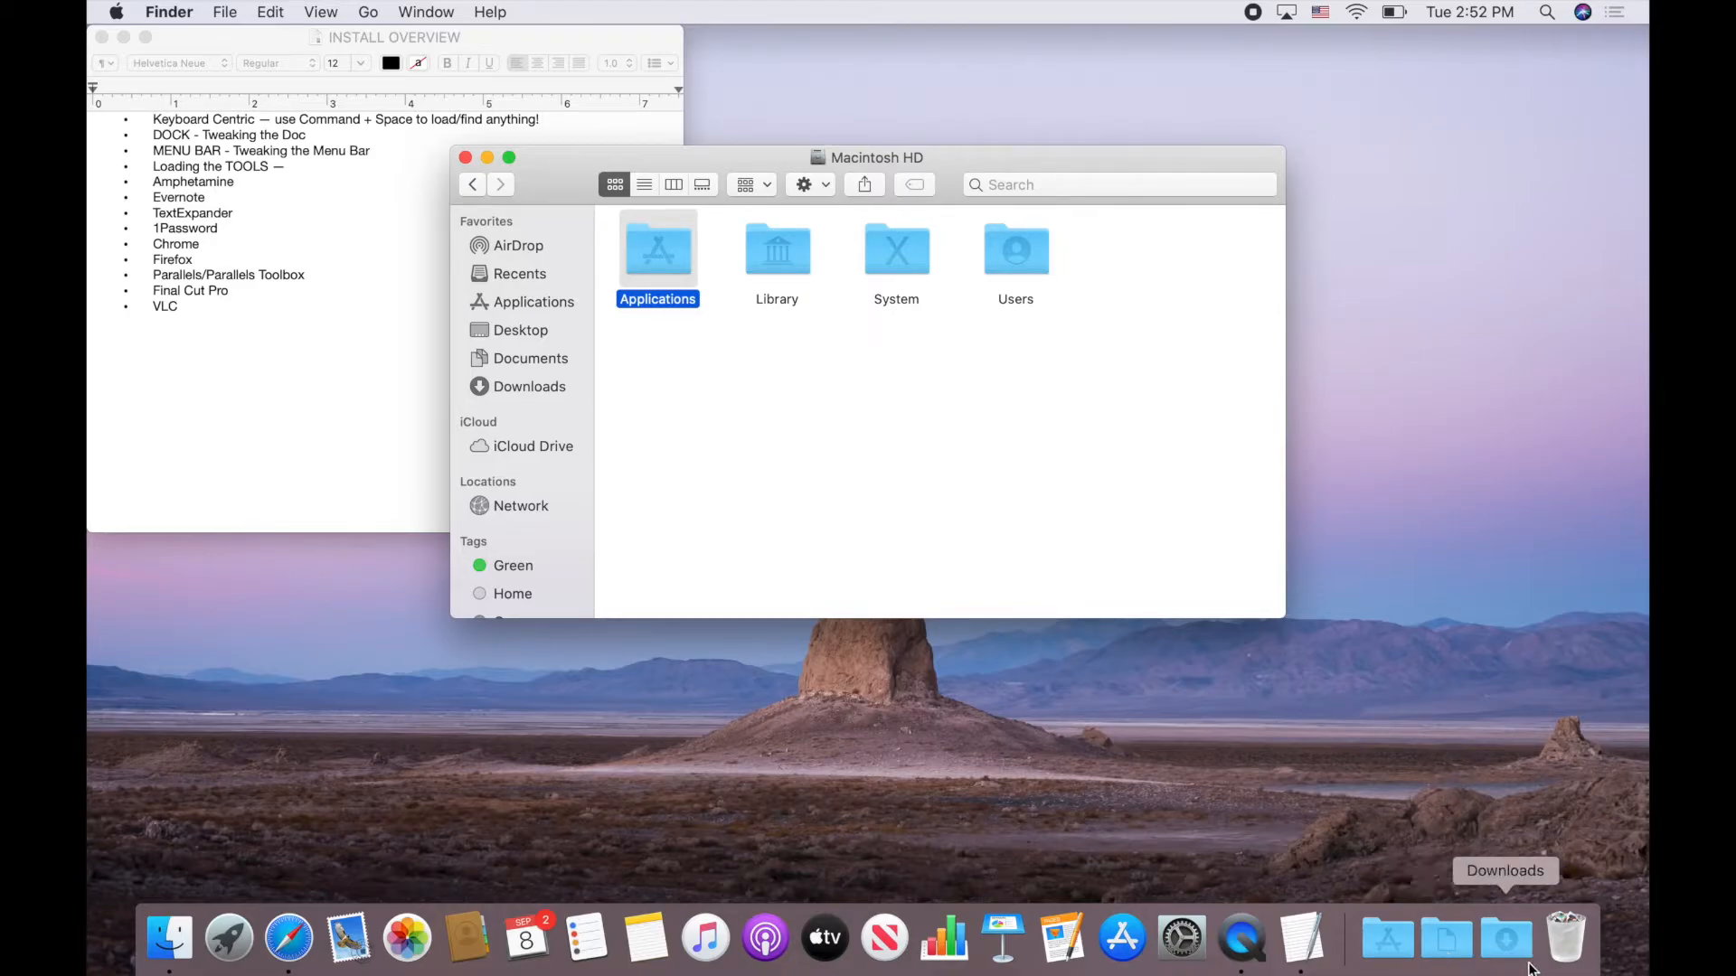
pyautogui.rightClick(1505, 945)
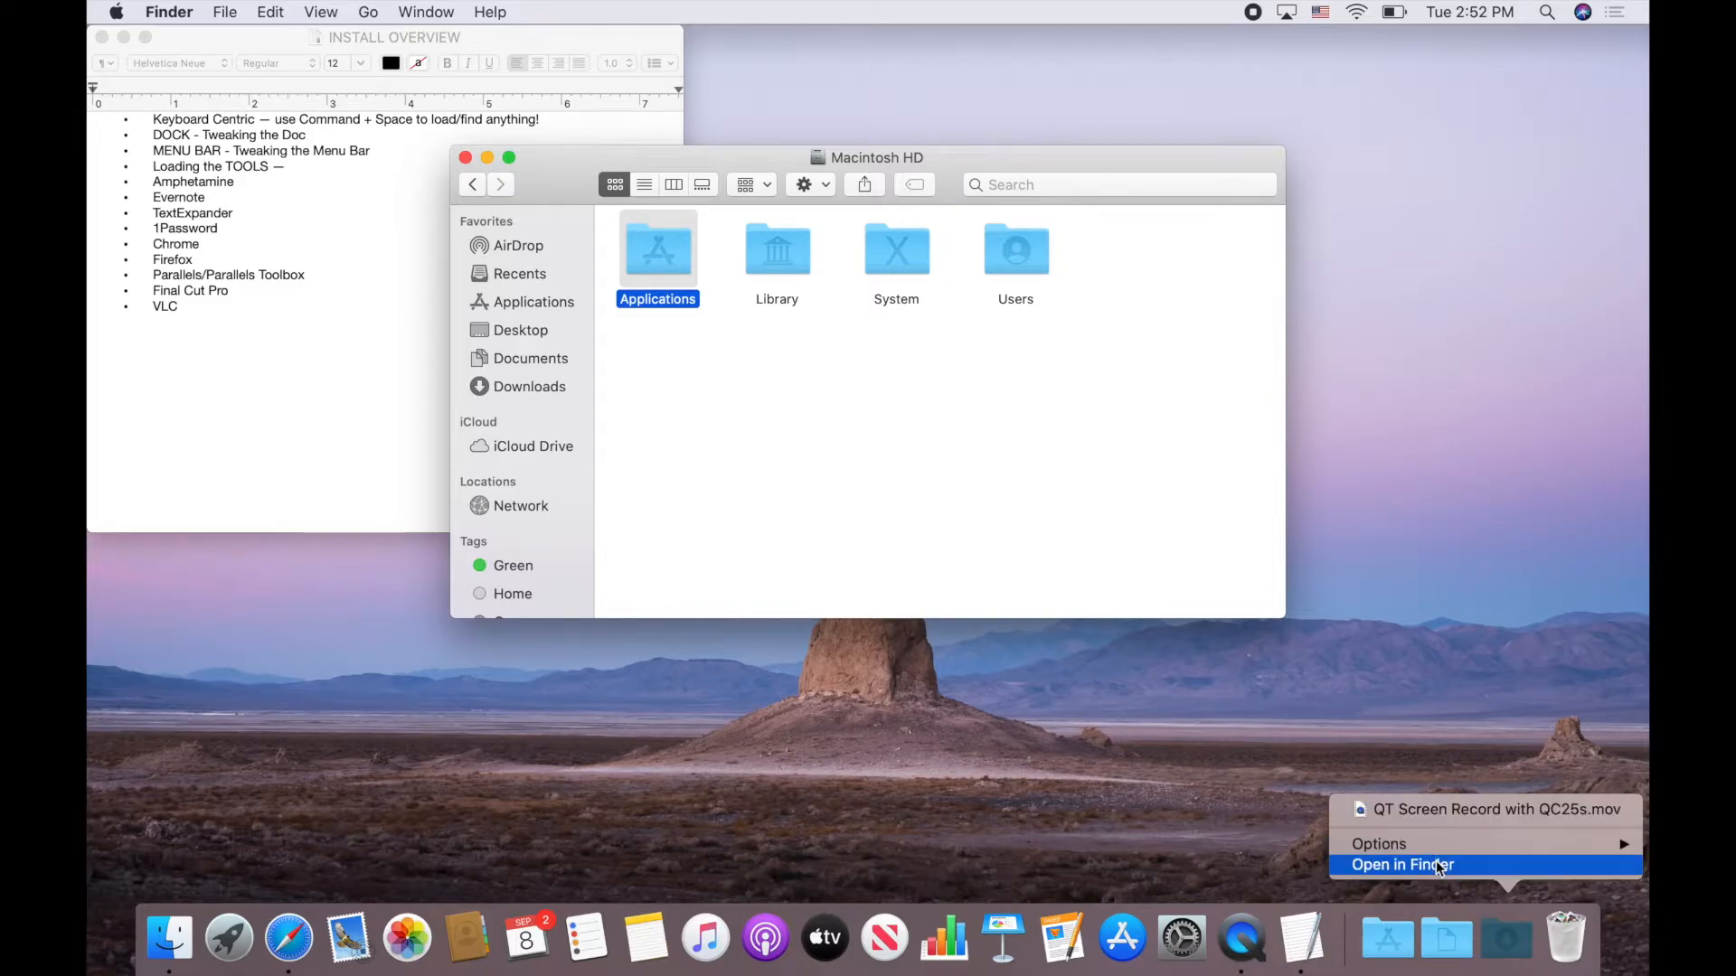
pyautogui.click(1465, 734)
# Turn on Dock auto-hiding with Option-Command-D and check the Downloads stack
pyautogui.press('alt+super+d')
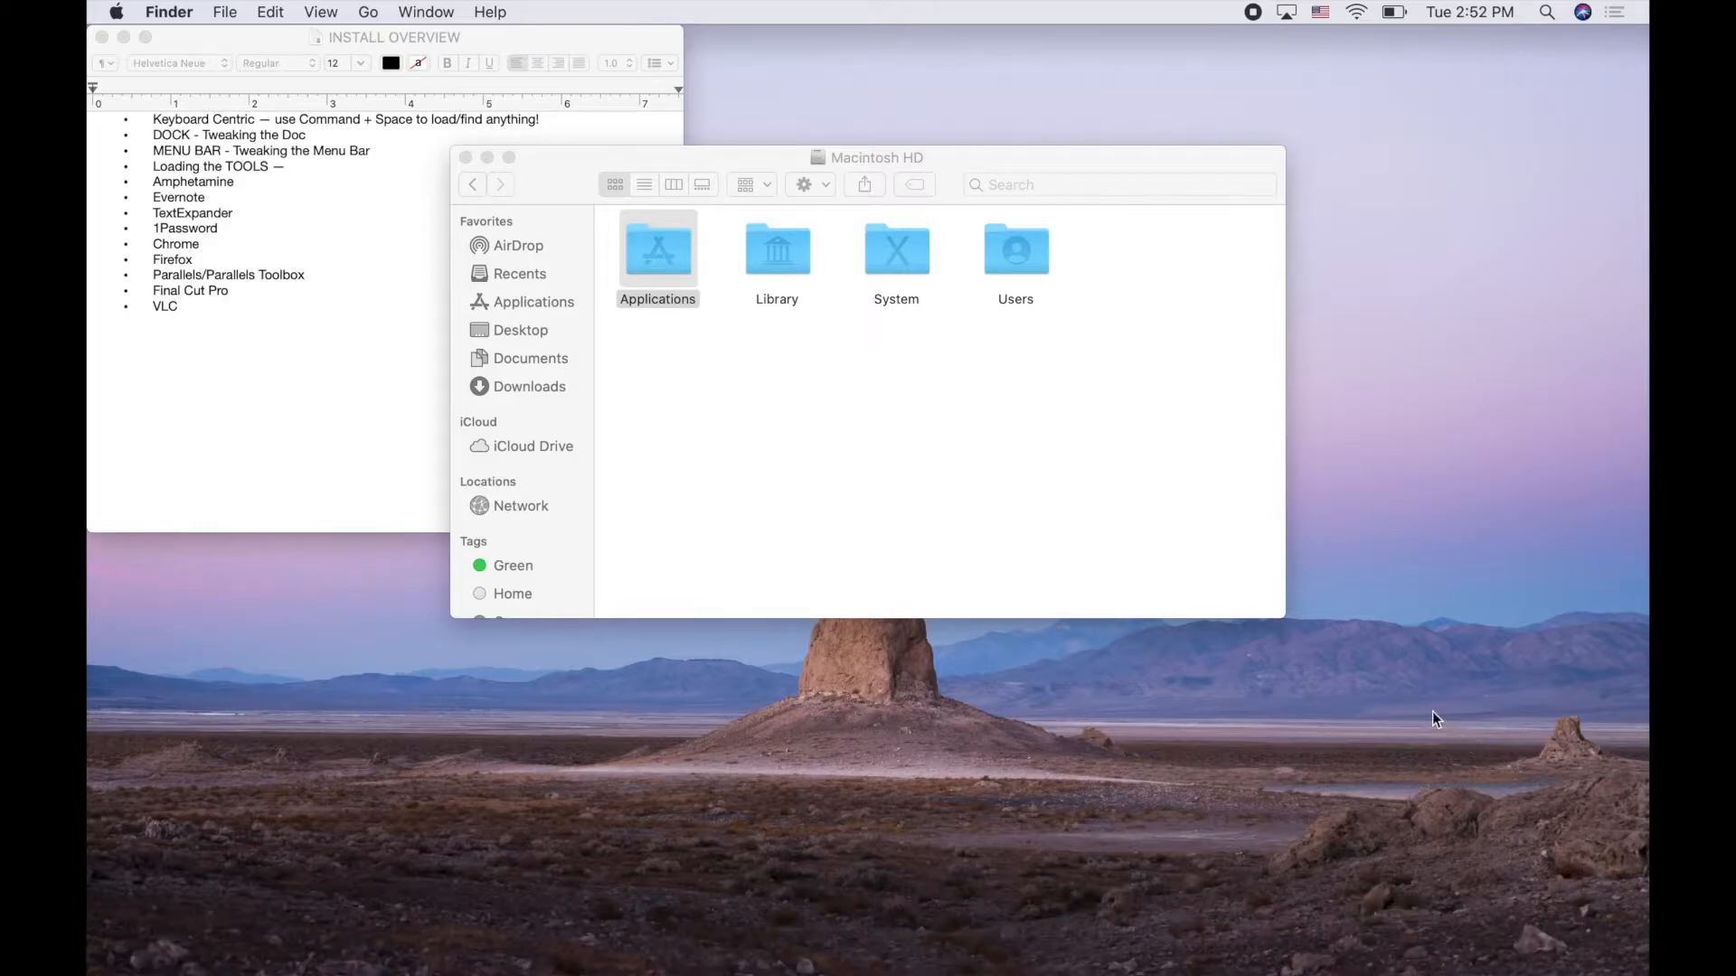
pyautogui.click(1244, 603)
pyautogui.moveTo(1122, 940)
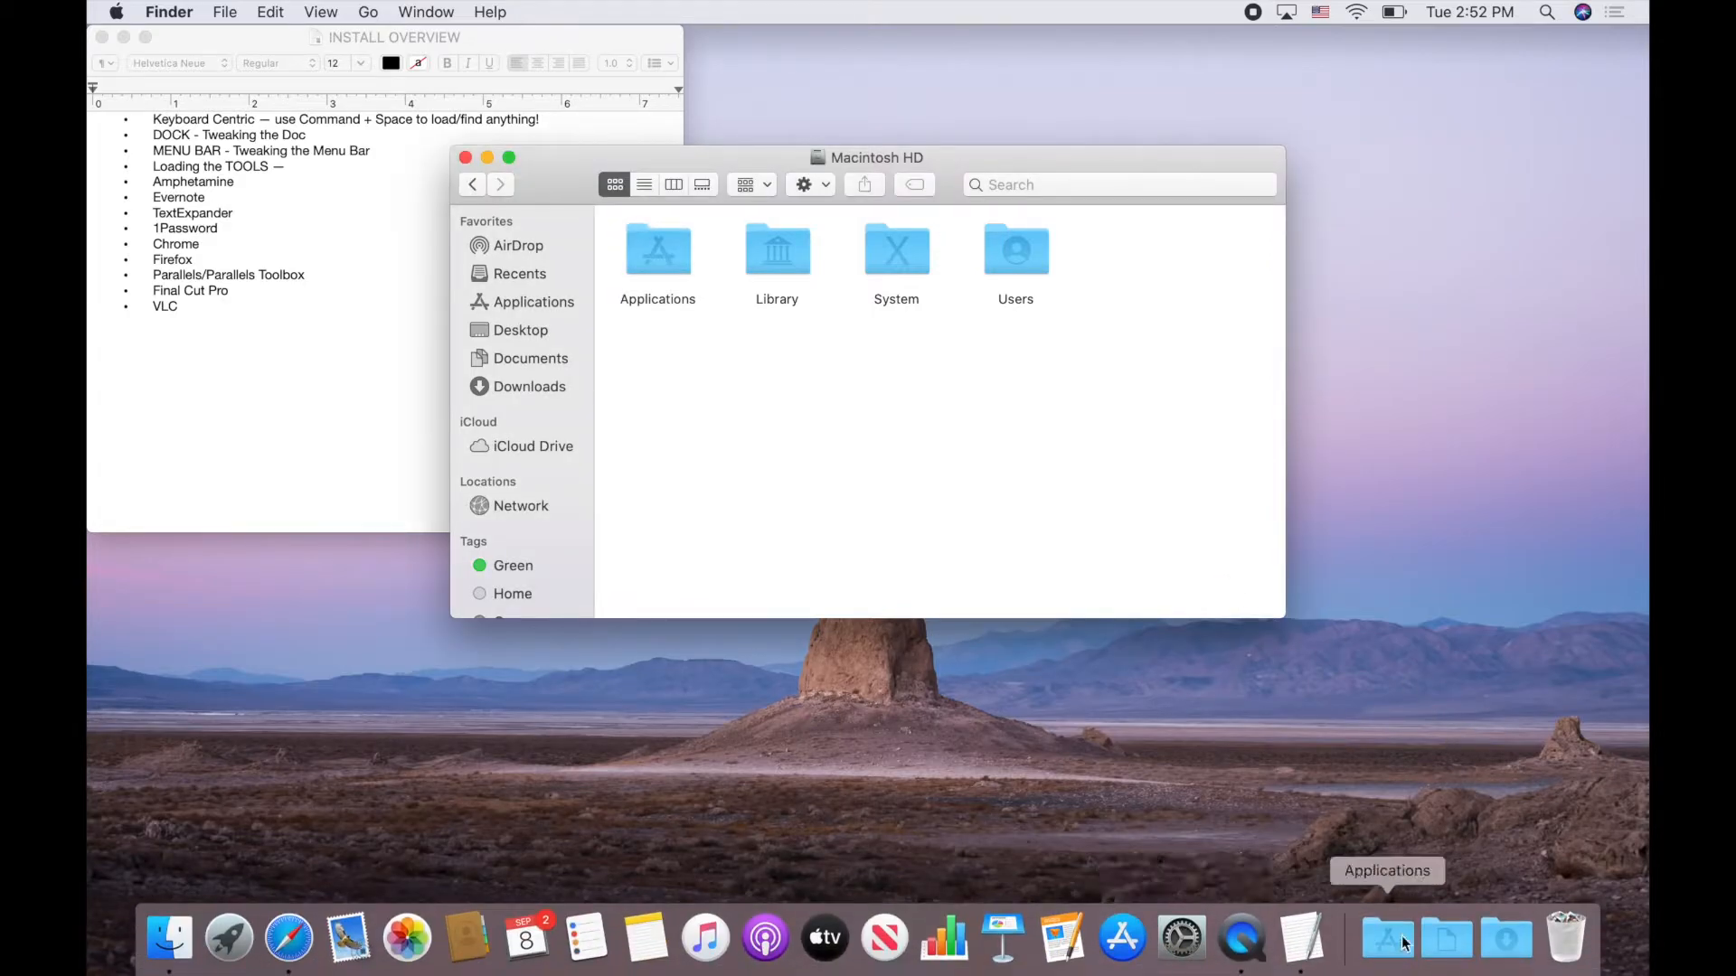
pyautogui.click(1500, 937)
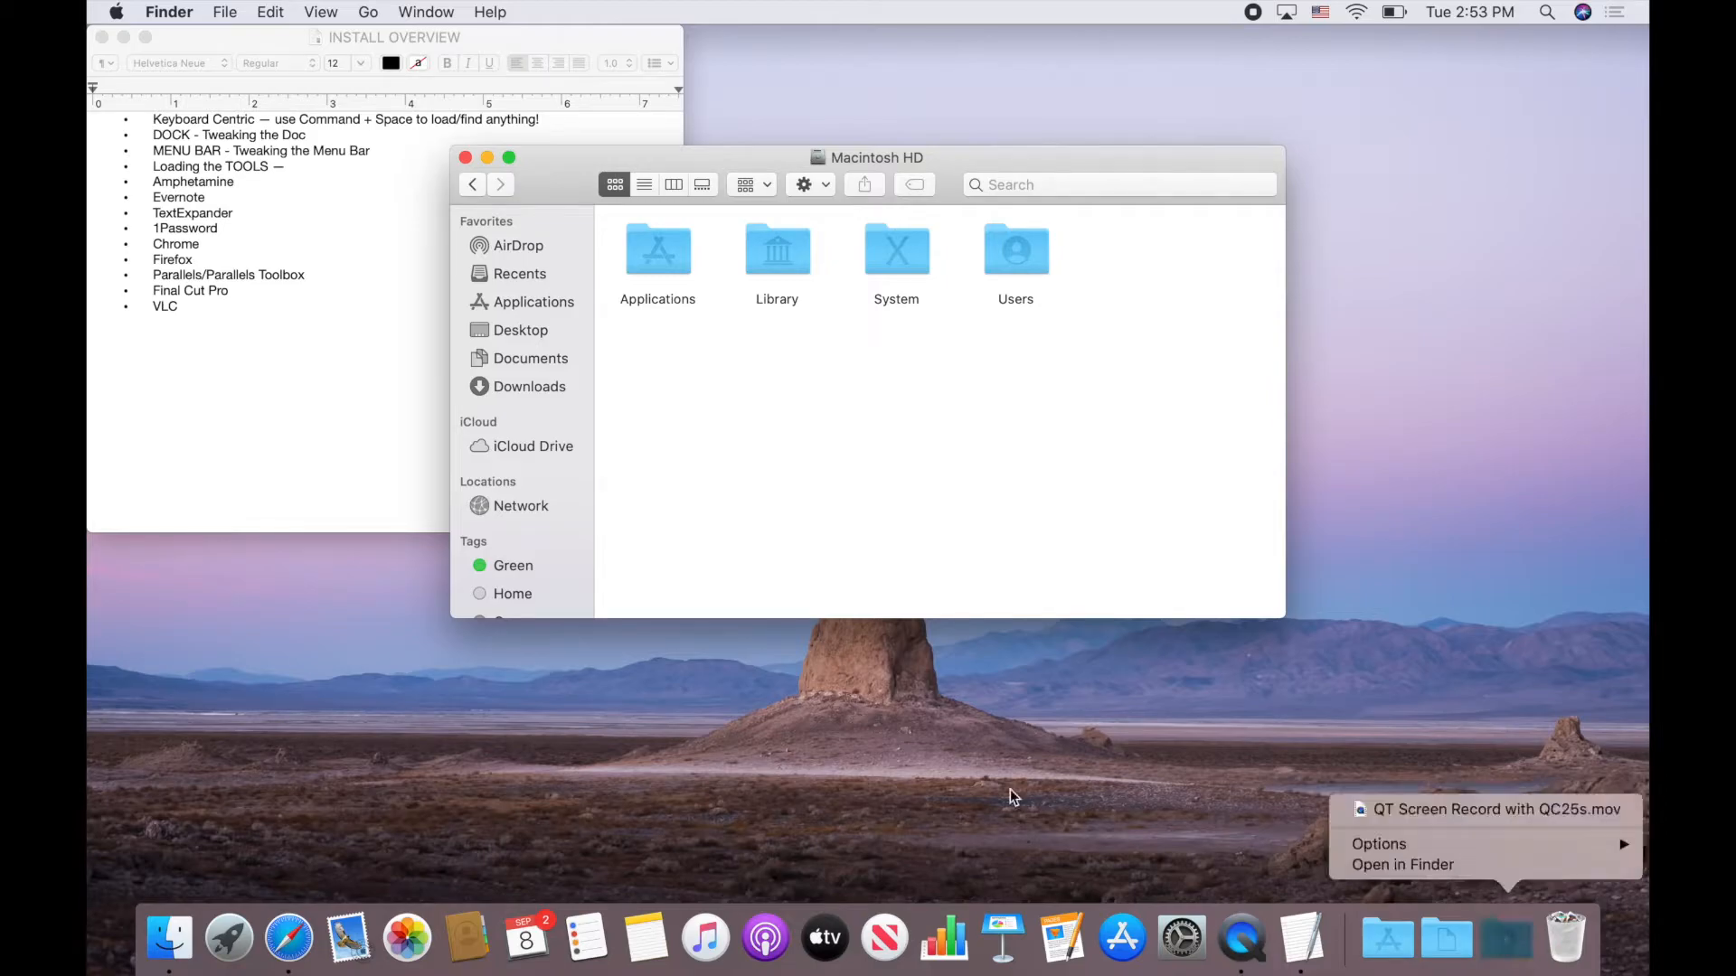
# Add a DropBox line after Evernote in the INSTALL OVERVIEW notes and save
pyautogui.click(217, 326)
pyautogui.click(256, 199)
pyautogui.press('Return')
pyautogui.write('DropBox')
pyautogui.press('super+s')
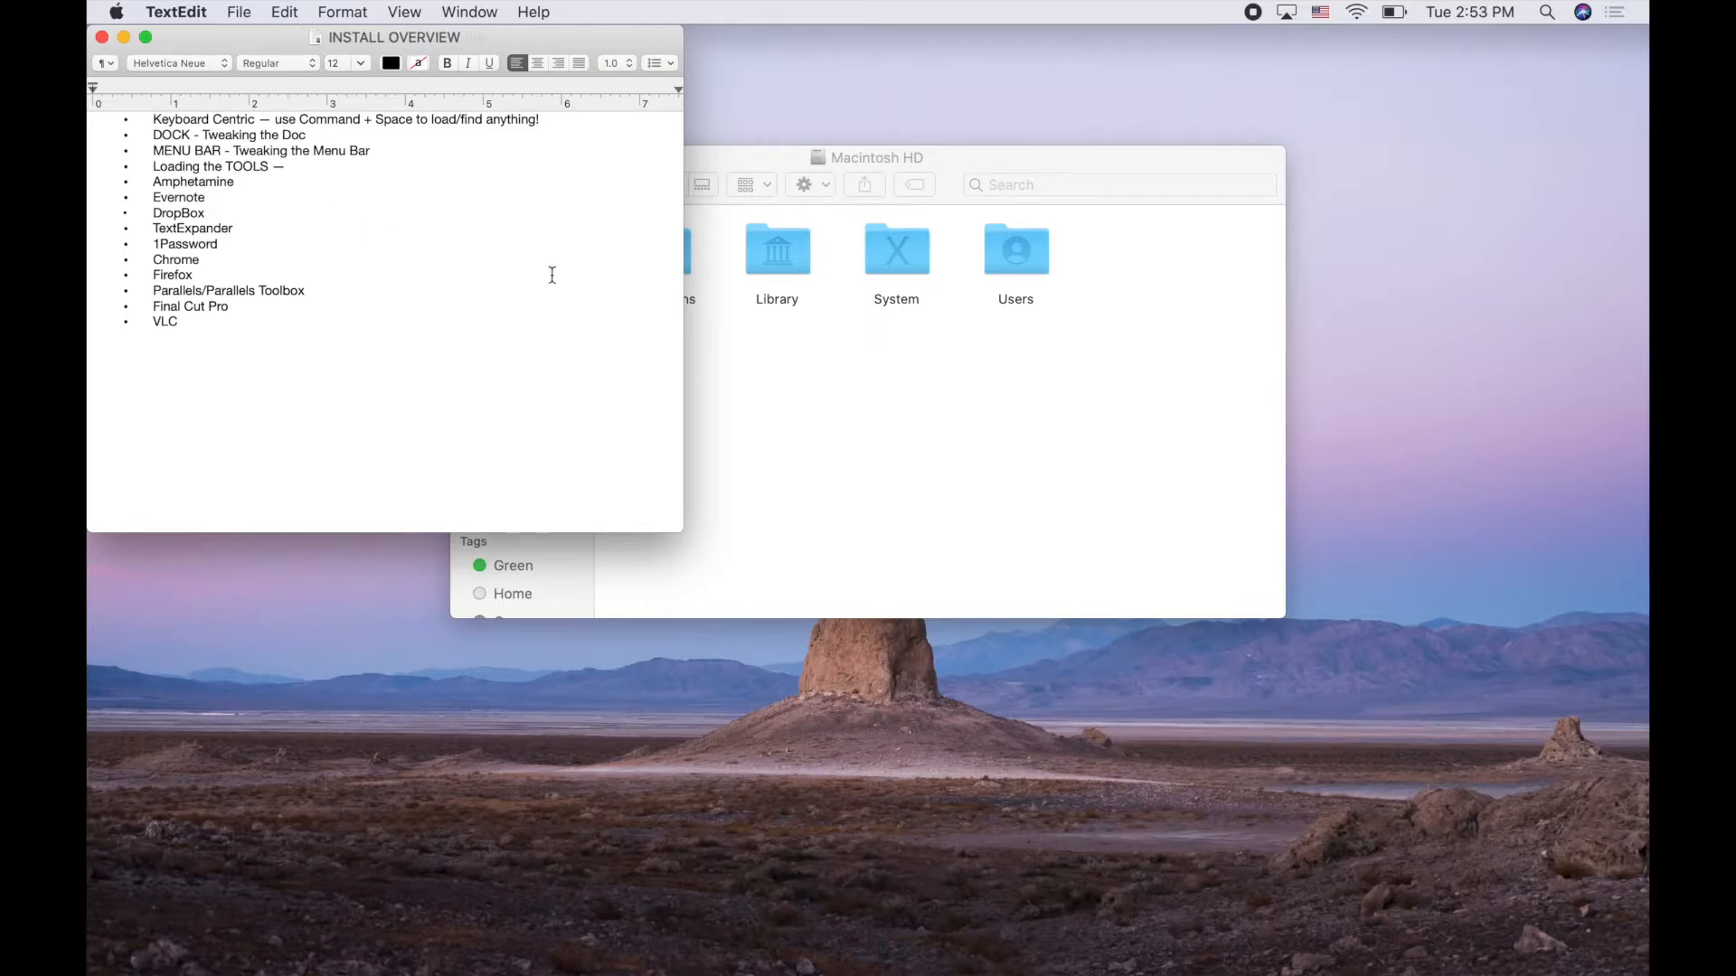
pyautogui.moveTo(1447, 968)
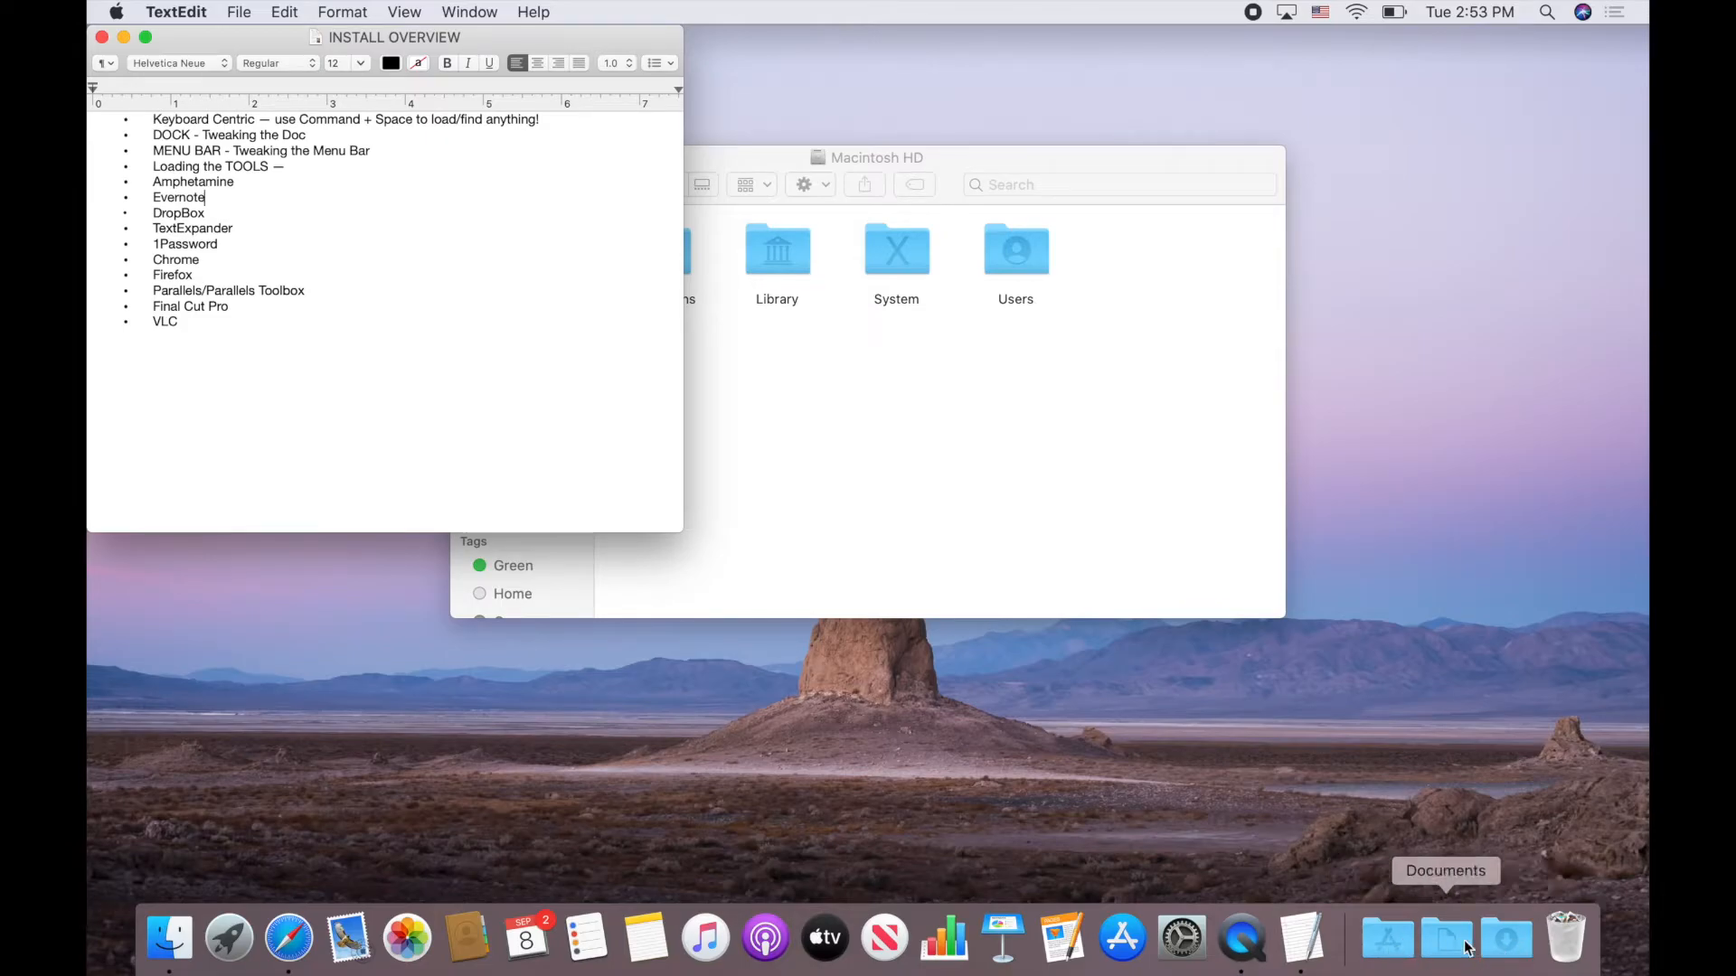
# Permanently empty the Trash and drag the Macintosh HD window to the top of the screen
pyautogui.click(1567, 940)
pyautogui.rightClick(1568, 937)
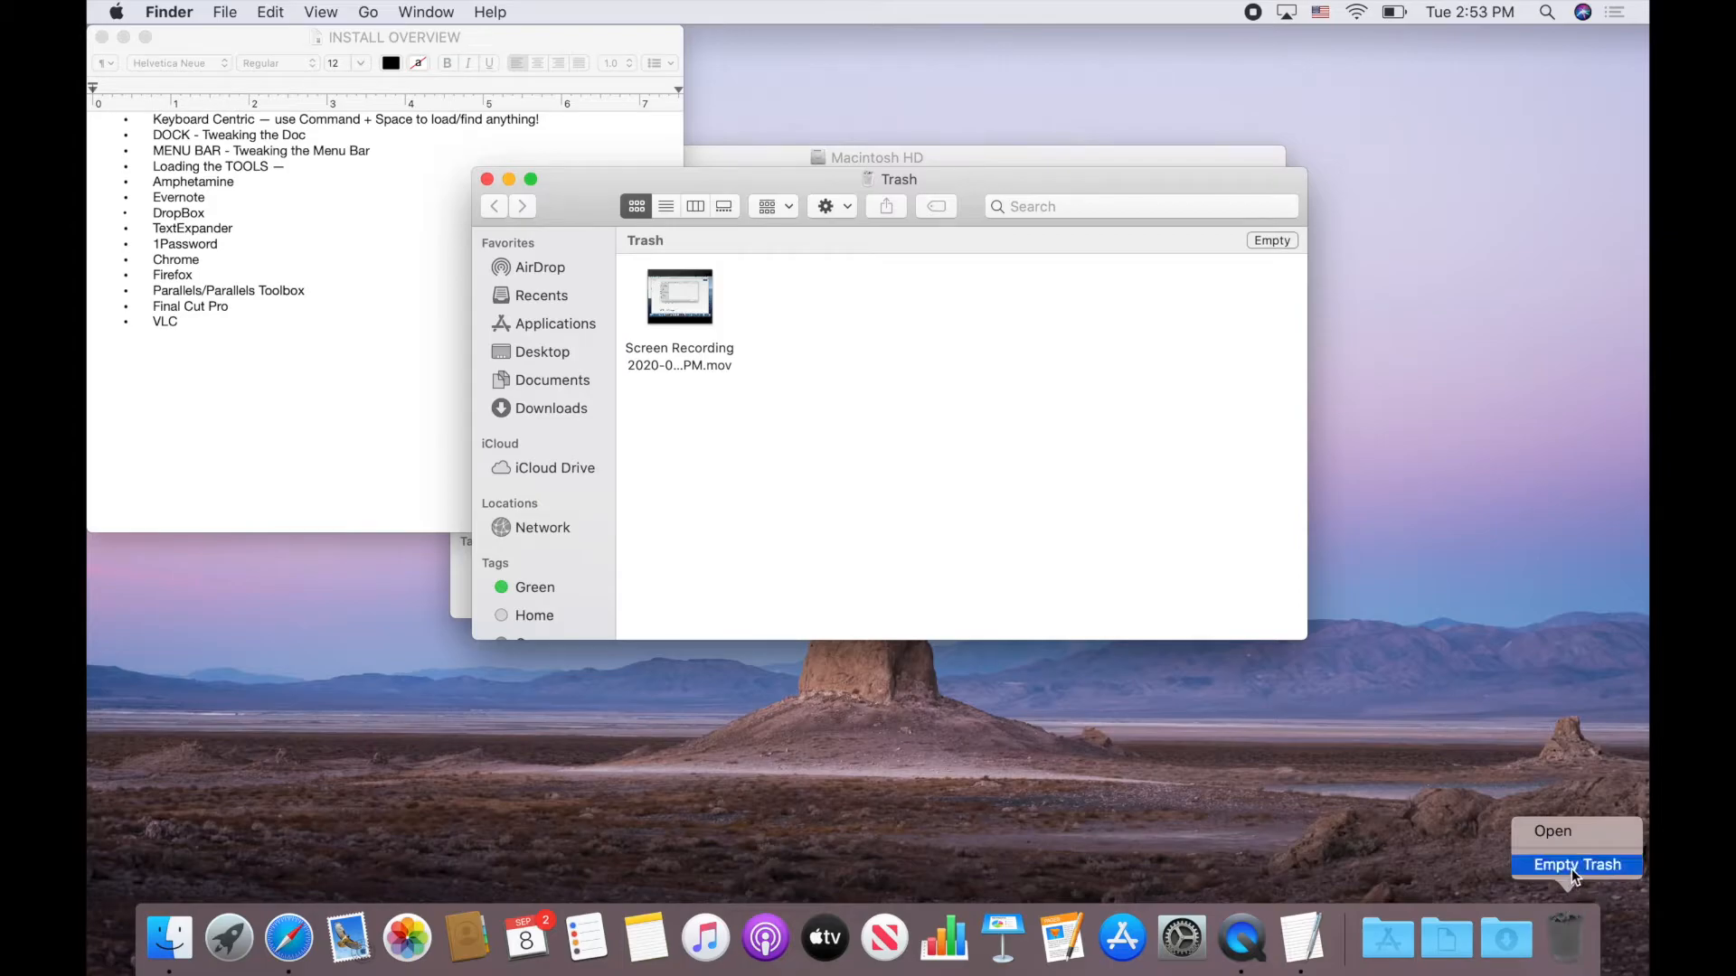
pyautogui.click(1574, 866)
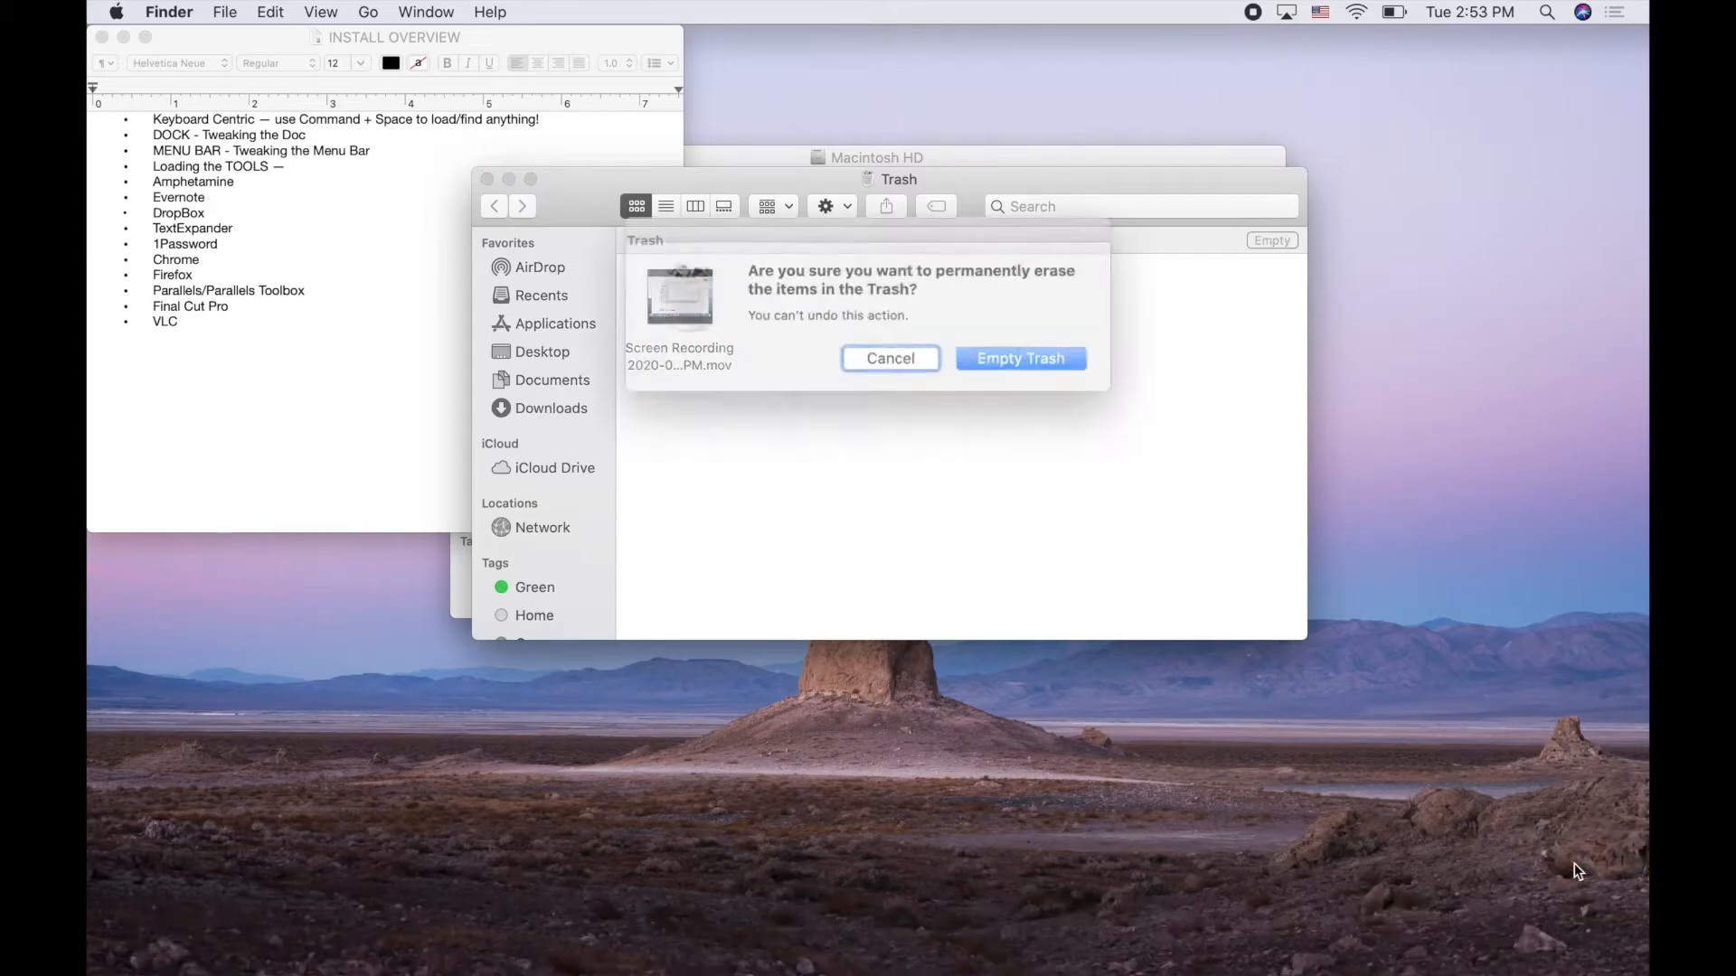
pyautogui.click(1004, 357)
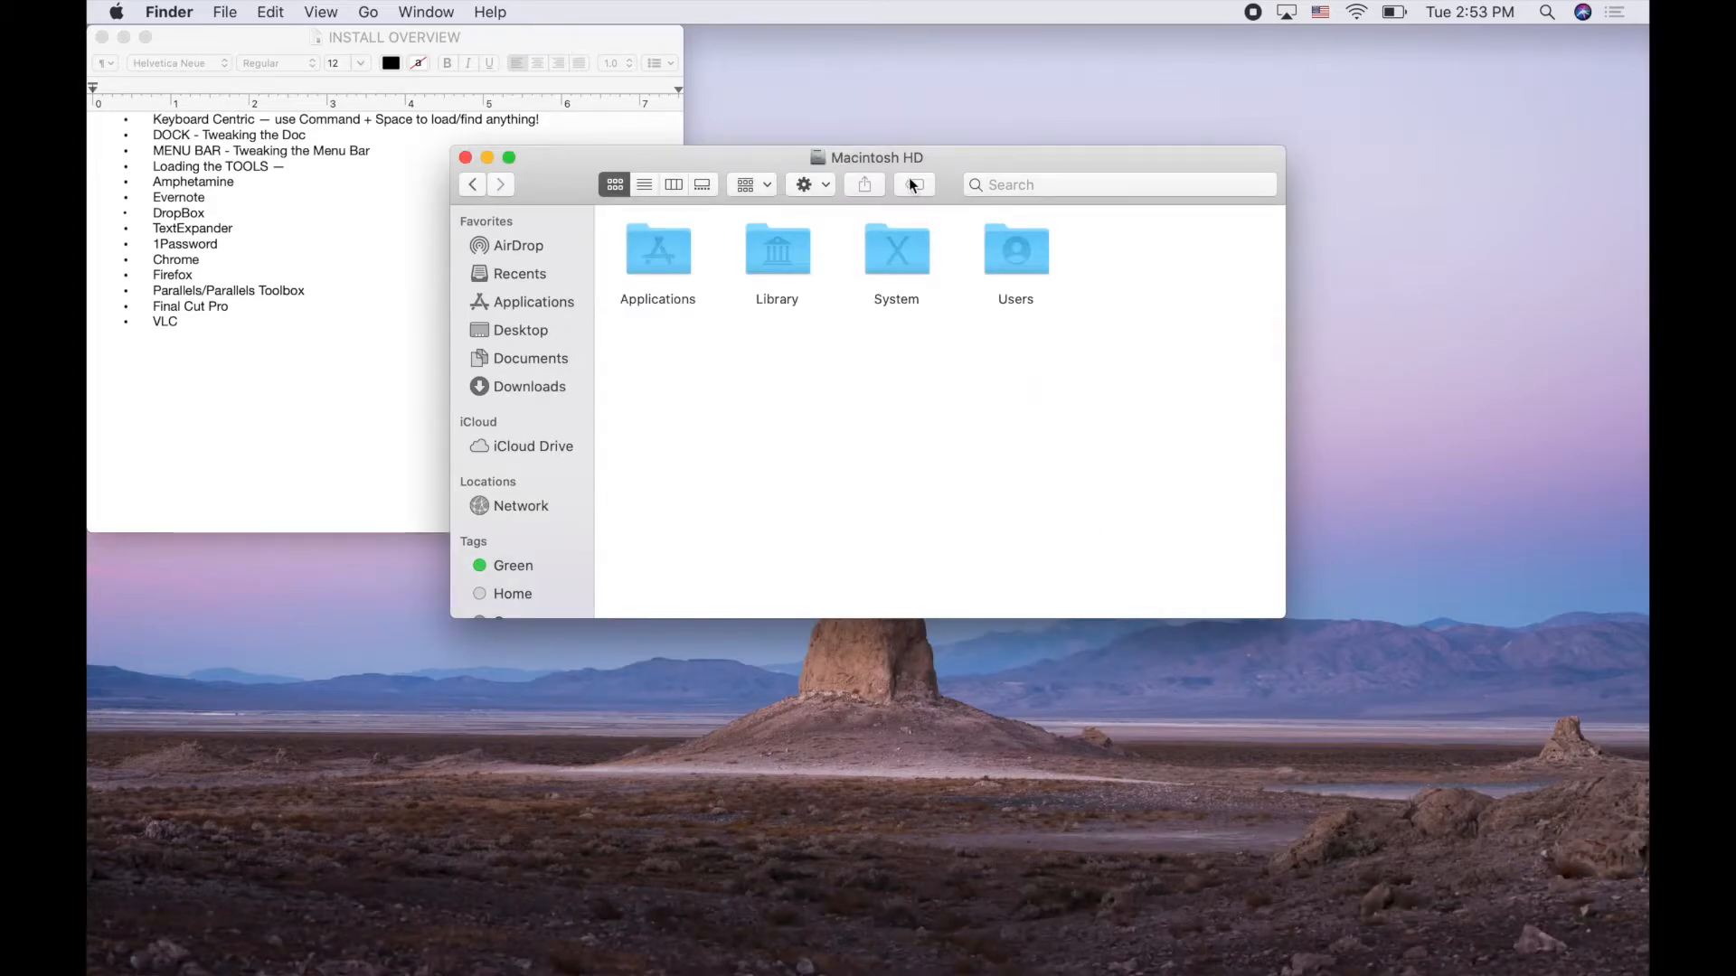
pyautogui.moveTo(913, 149); pyautogui.dragTo(936, 28)
pyautogui.moveTo(705, 958)
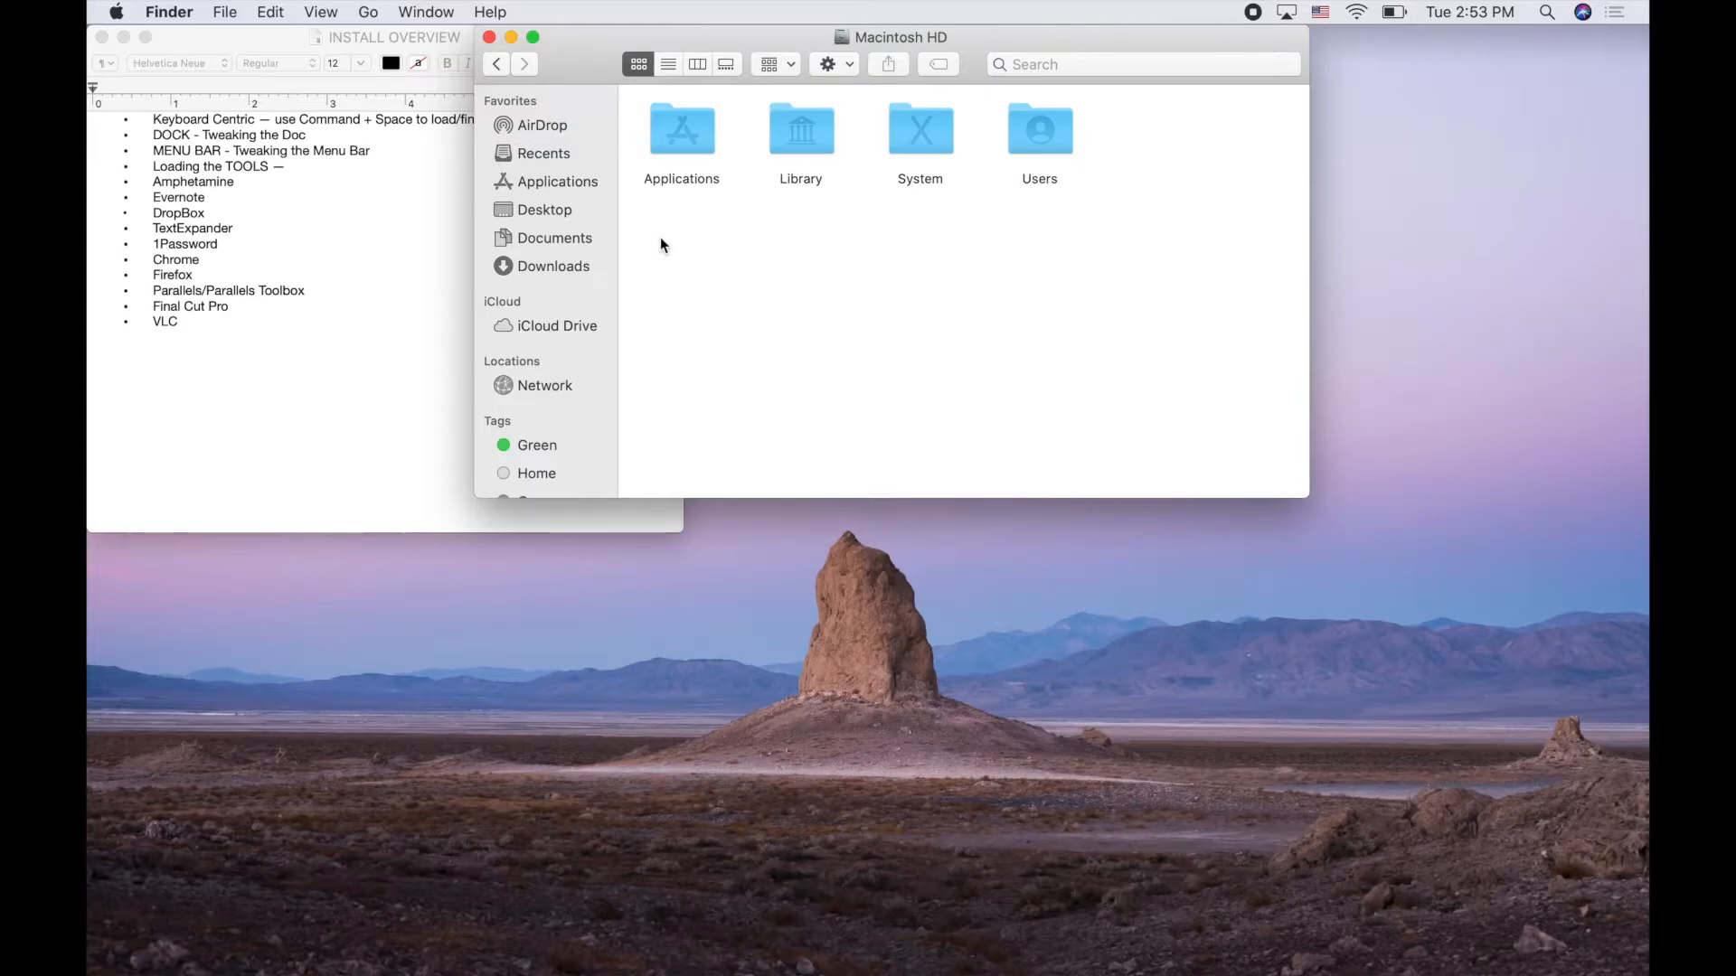
# Add Chrome and Firefox lines right below 'Loading the TOOLS' in INSTALL OVERVIEW
pyautogui.click(244, 228)
pyautogui.press('Up')
pyautogui.press('Up')
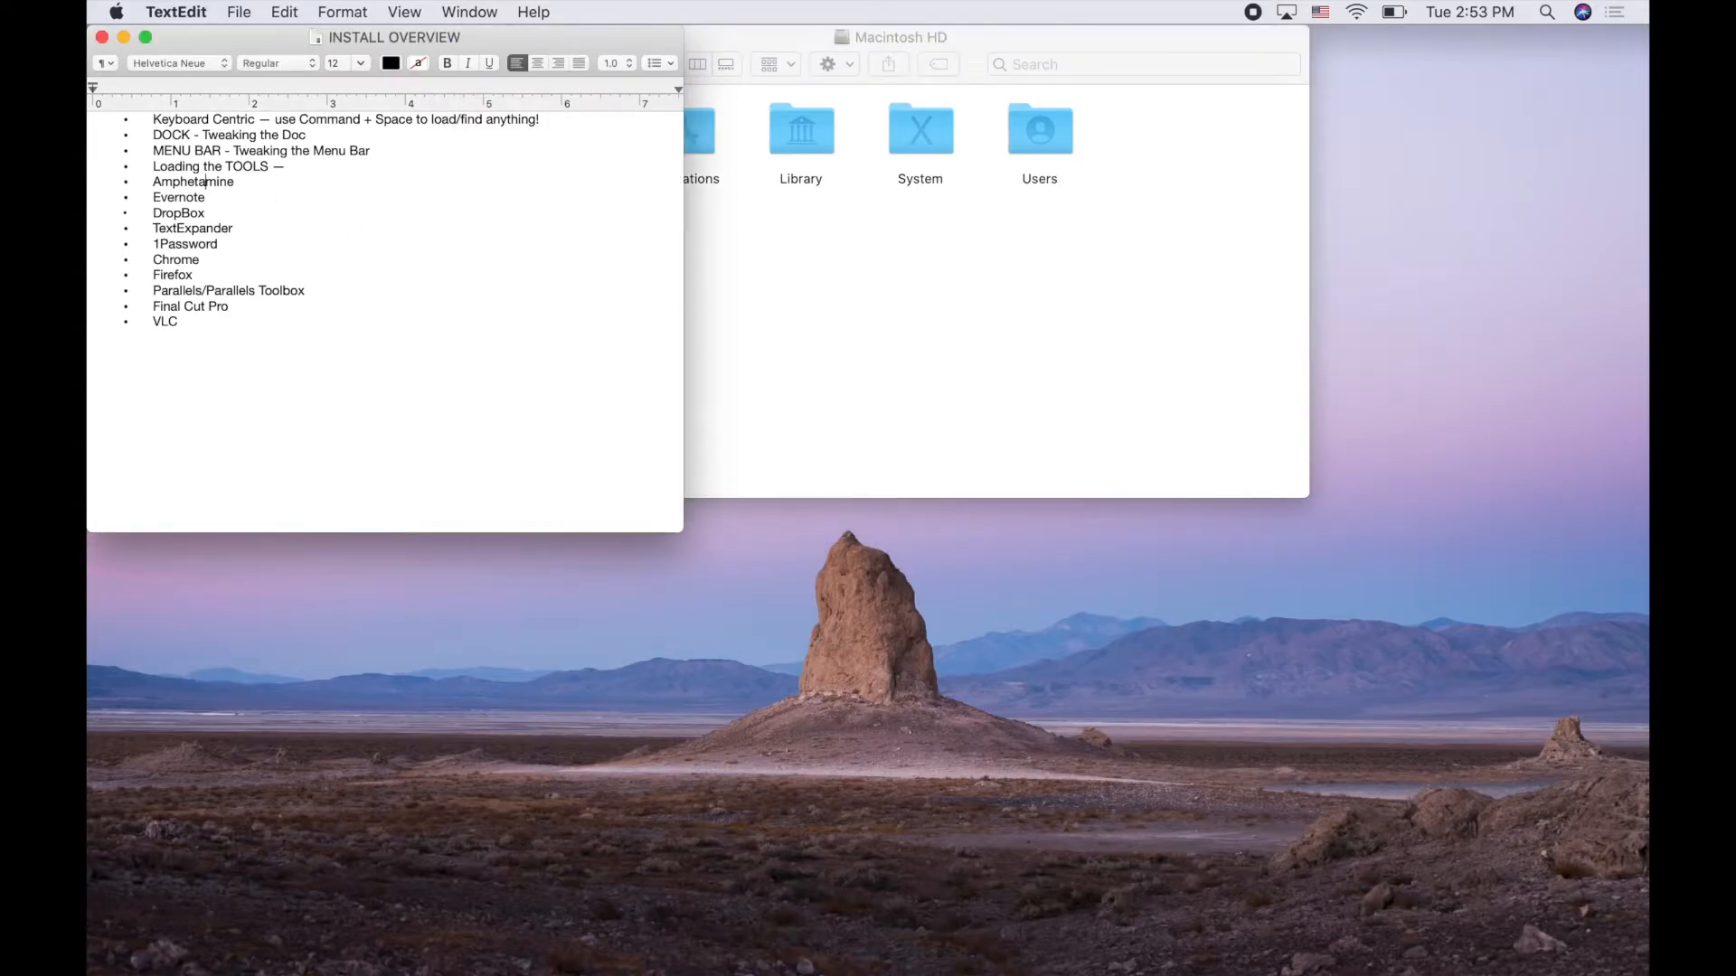
pyautogui.press('super+Right')
pyautogui.press('Return')
pyautogui.write('Chrome')
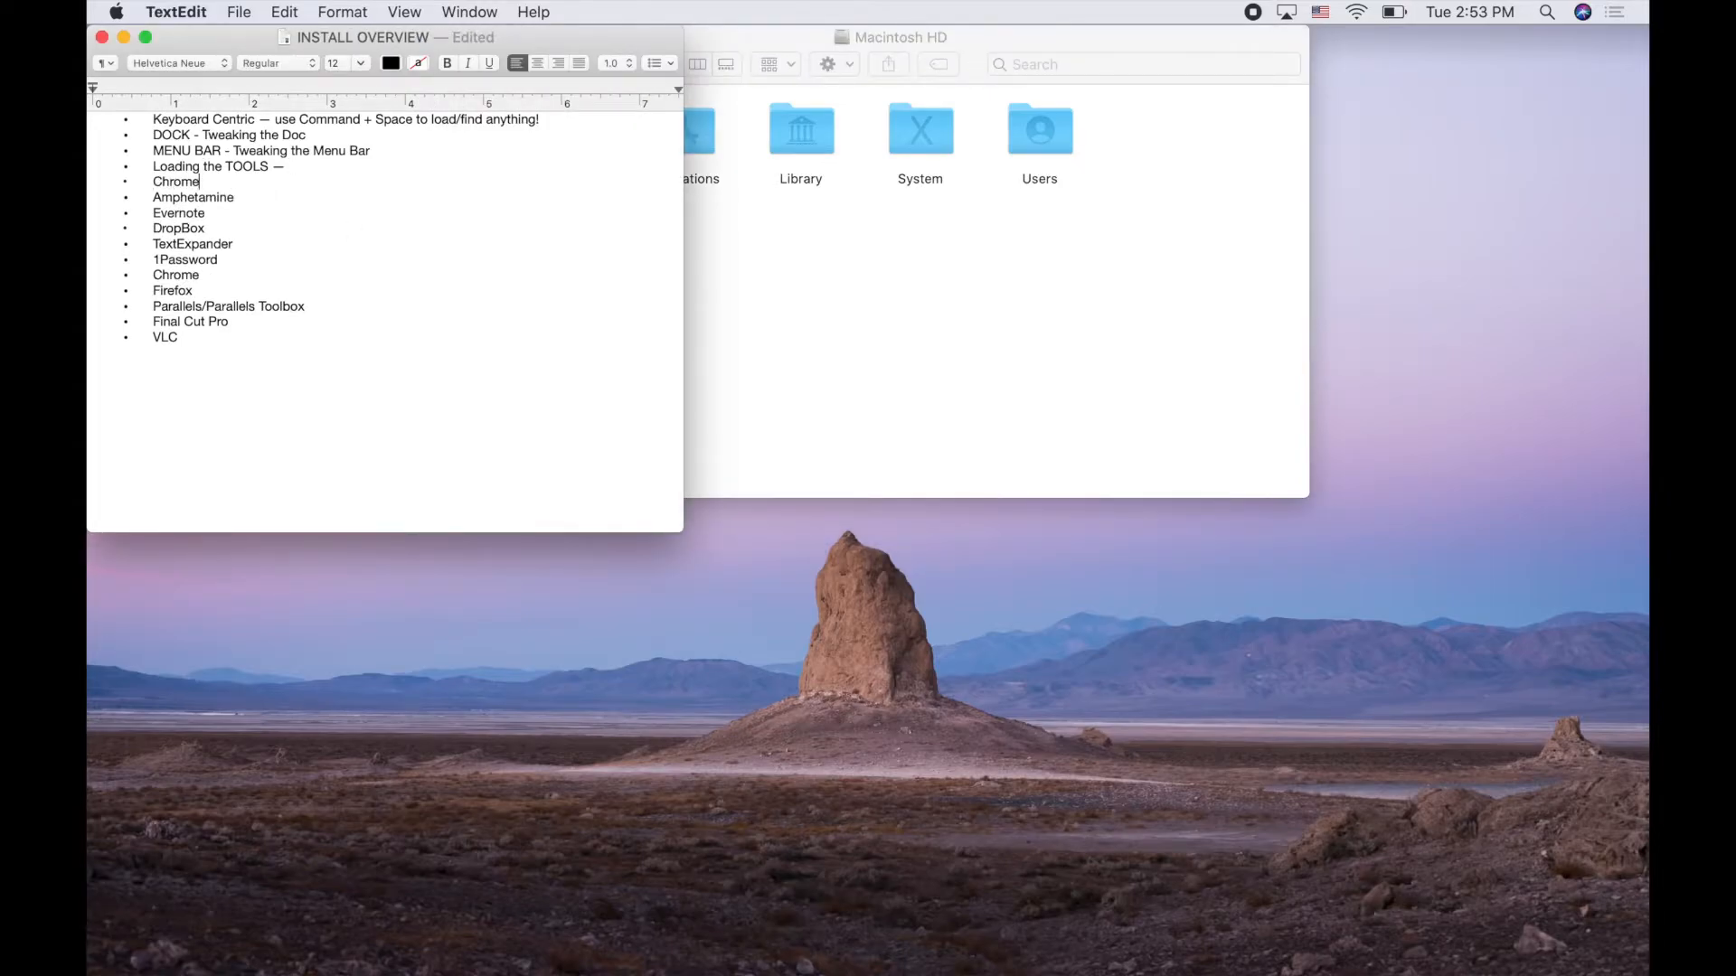
pyautogui.press('Return')
pyautogui.write('Fir')
pyautogui.write('x')
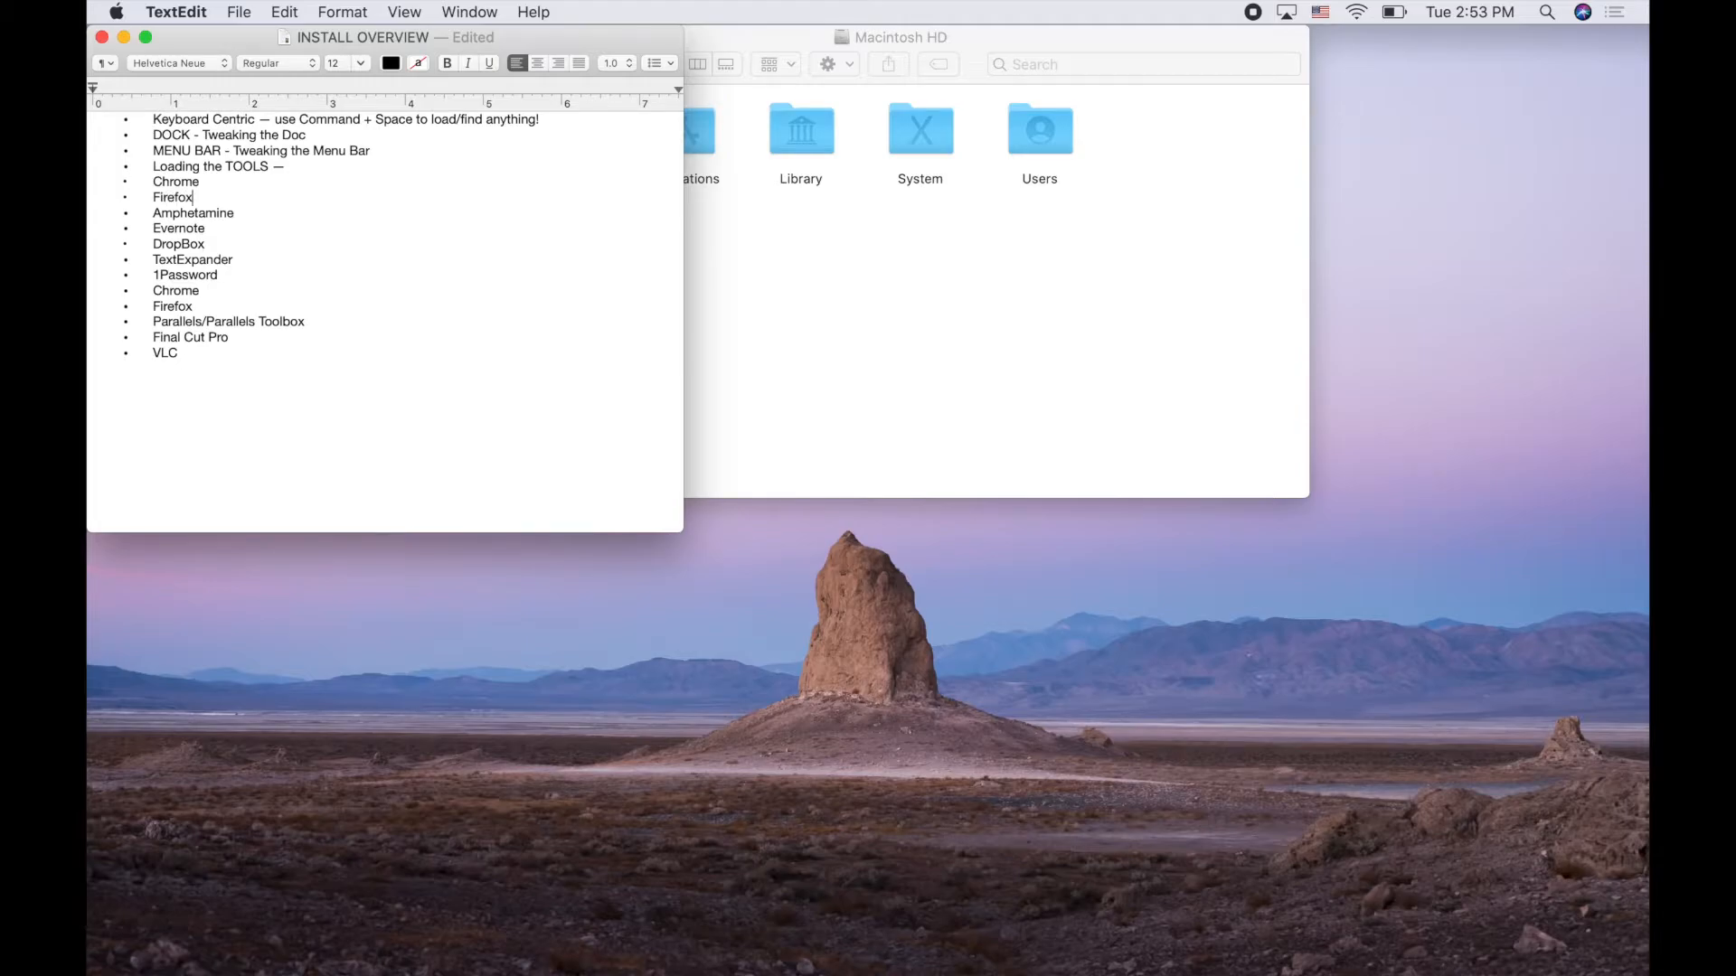
# Delete the older duplicate Chrome and Firefox entries further down the list
pyautogui.click(92, 213)
pyautogui.press('Down')
pyautogui.press('Down')
pyautogui.press('Down')
pyautogui.hotkey('shift', 'Up')
pyautogui.press('BackSpace')
pyautogui.hotkey('shift', 'Down')
pyautogui.press('BackSpace')
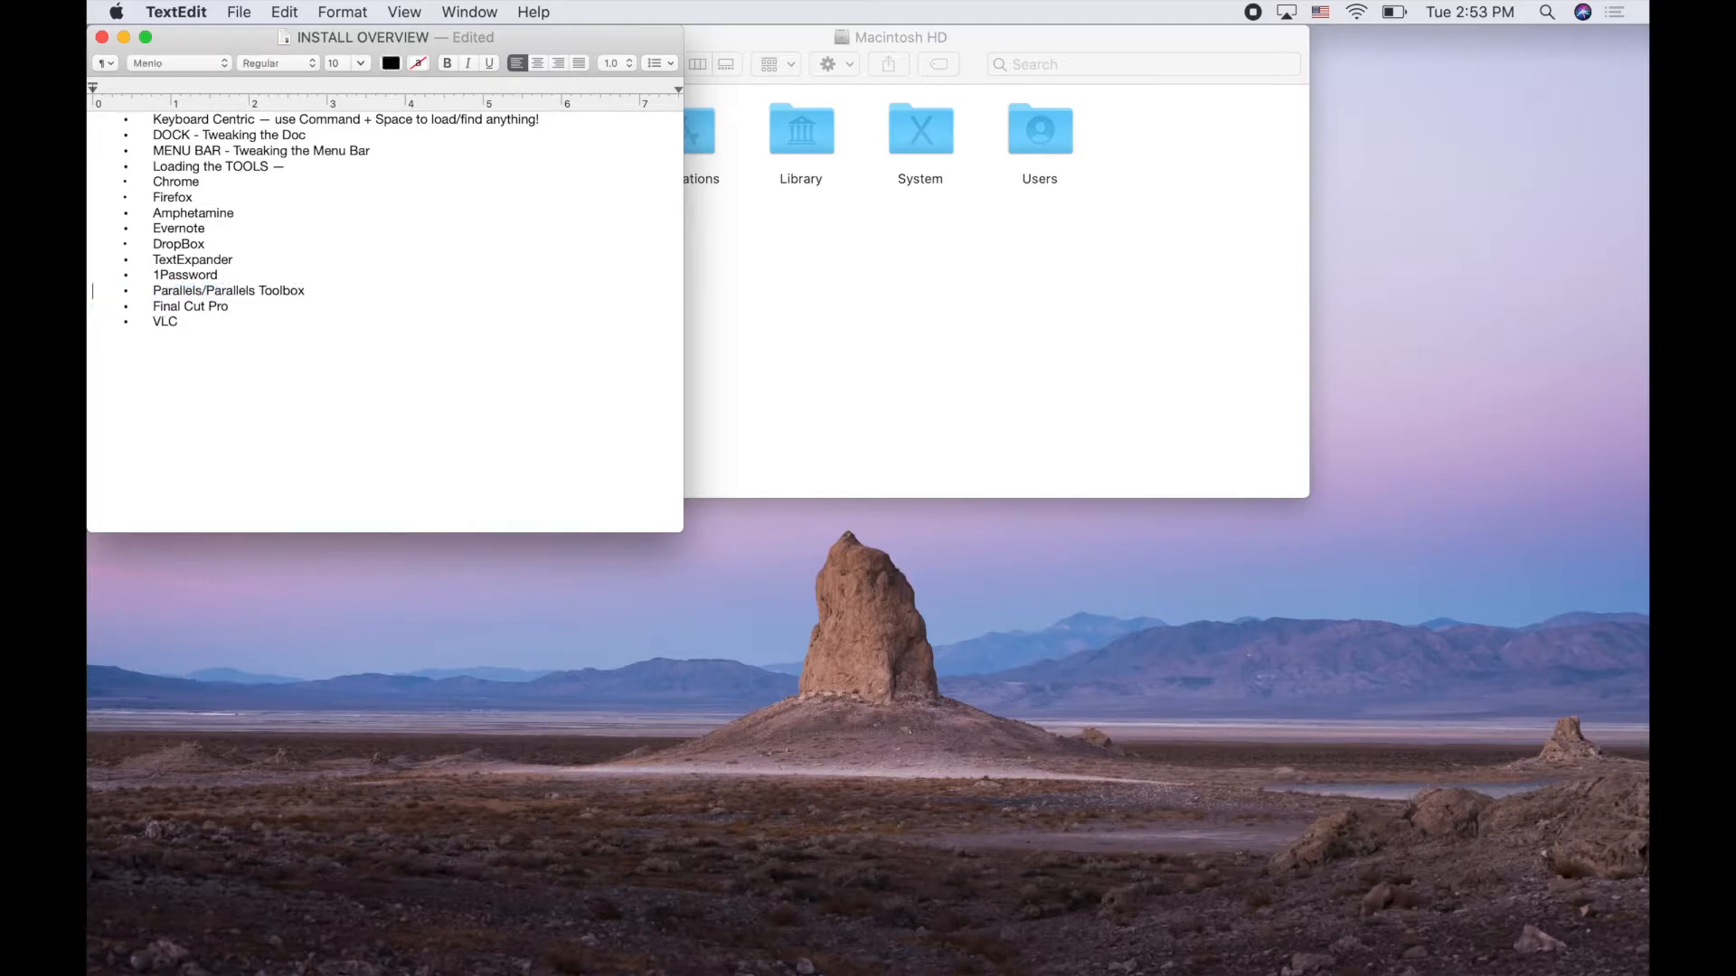
pyautogui.press('Down')
pyautogui.press('Down')
# Open the App Store, search for 'amphetamine' and download the Amphetamine app
pyautogui.press('super+Tab')
pyautogui.press('super+Tab')
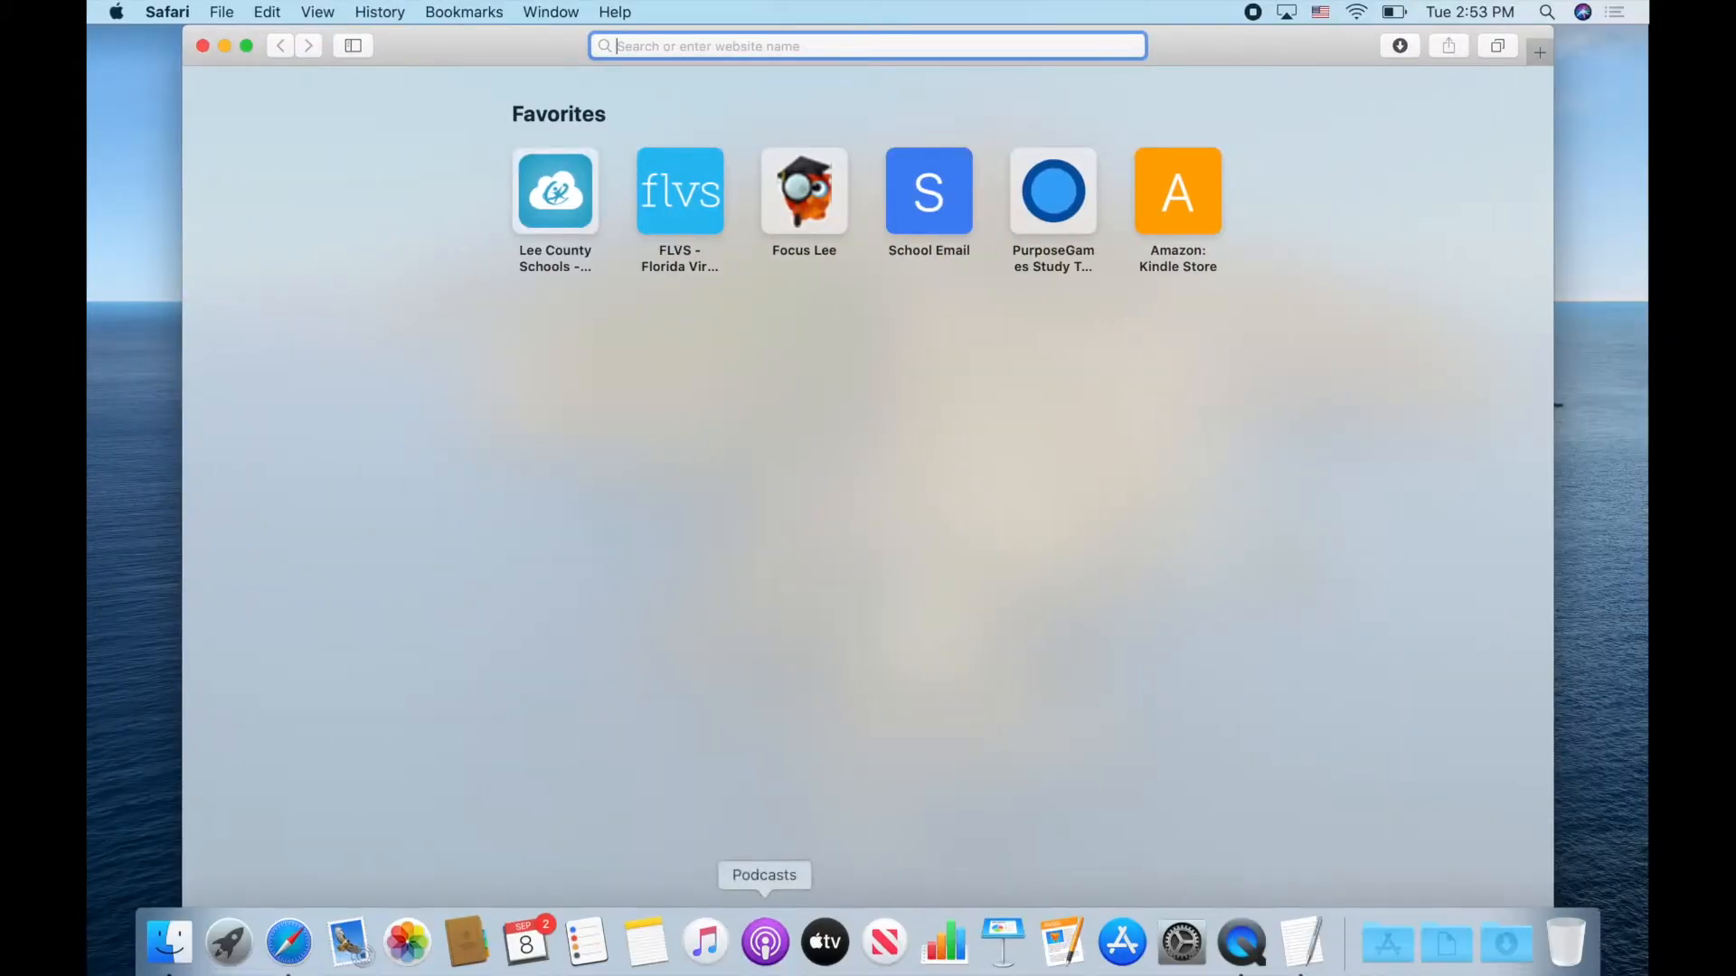
pyautogui.click(1121, 931)
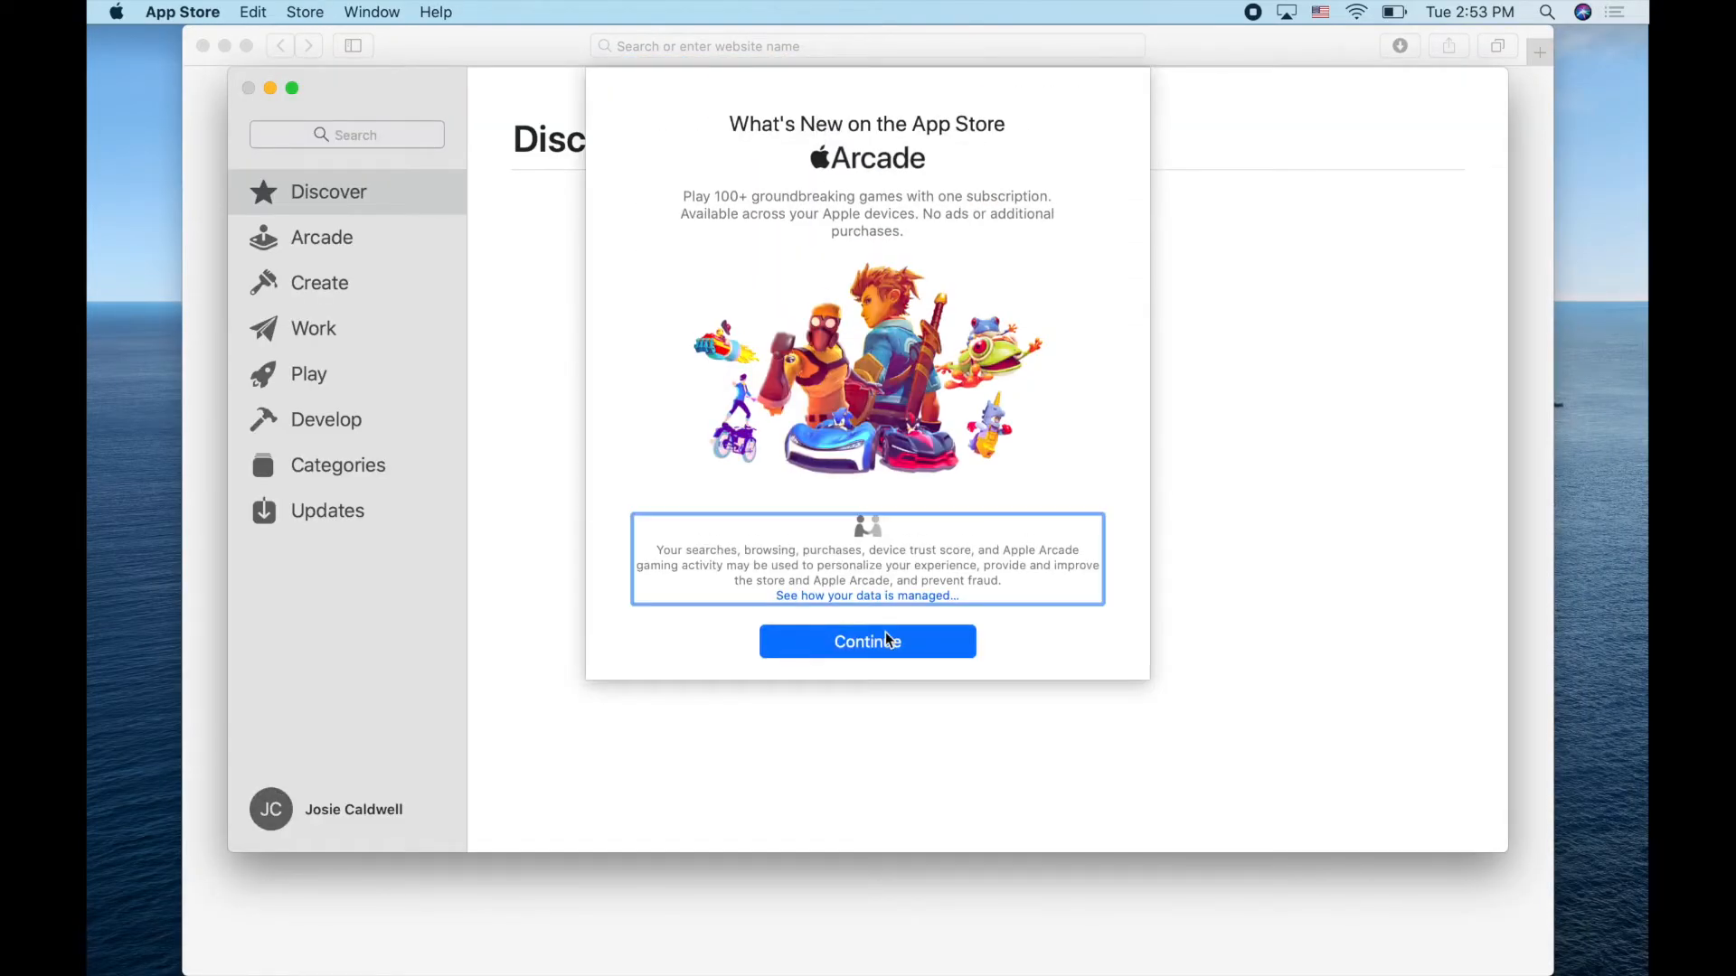
pyautogui.click(867, 642)
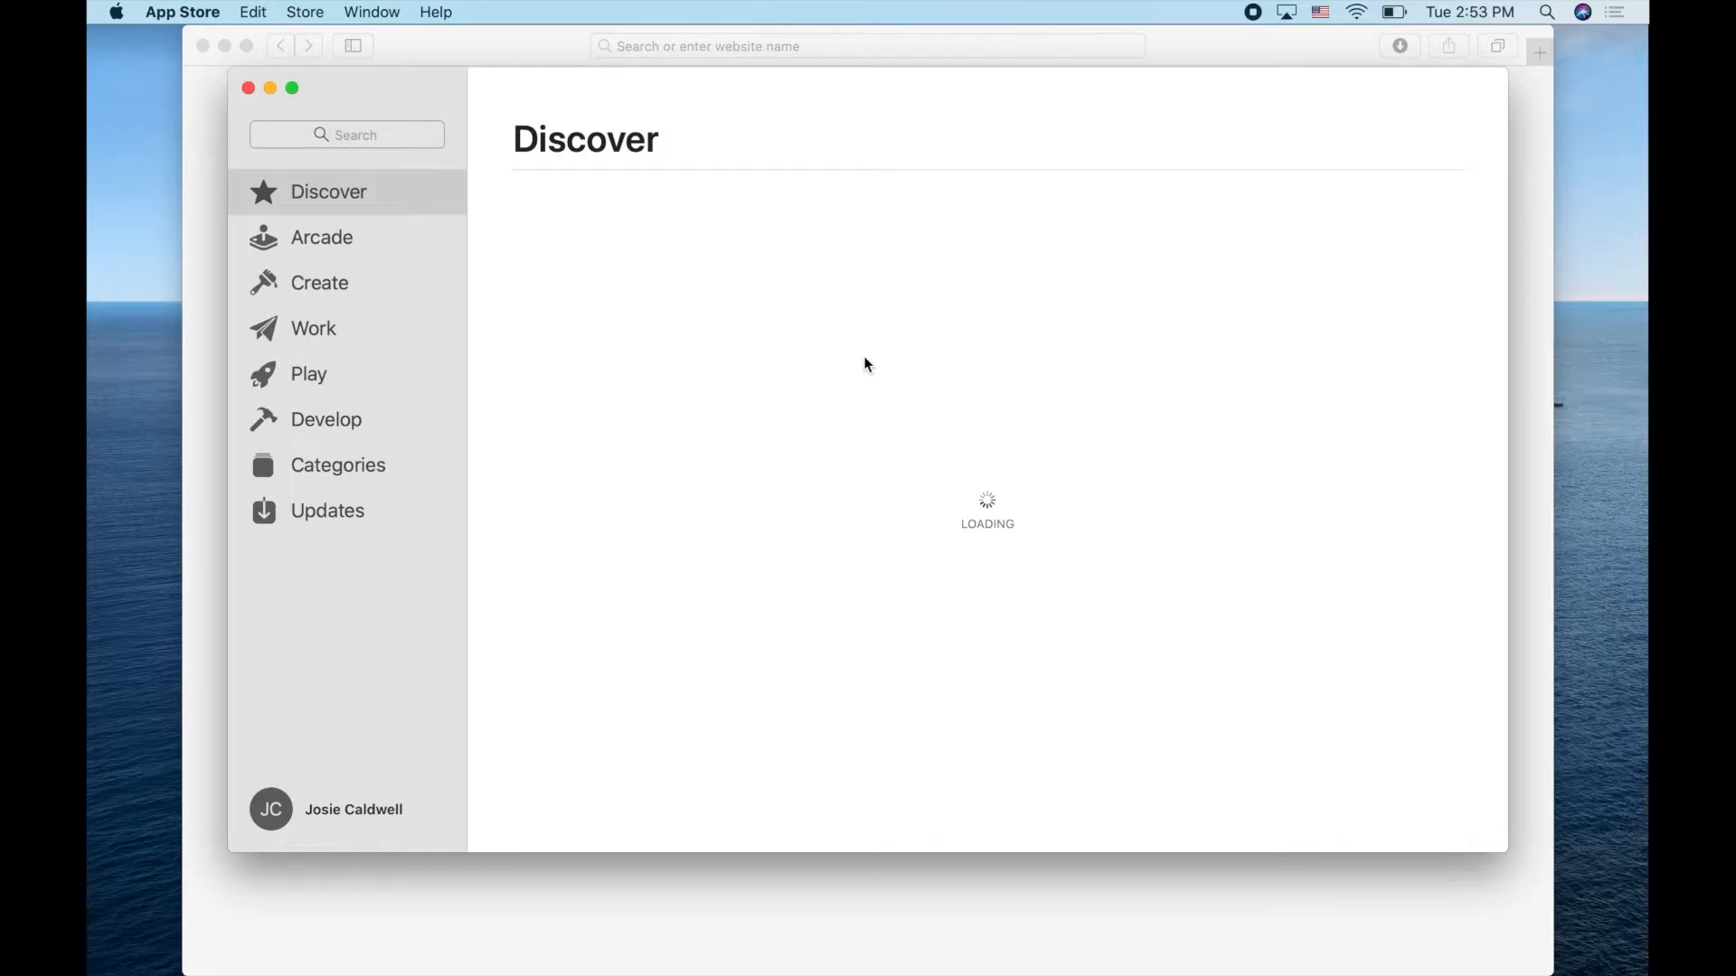
pyautogui.scroll(-3, 865, 356)
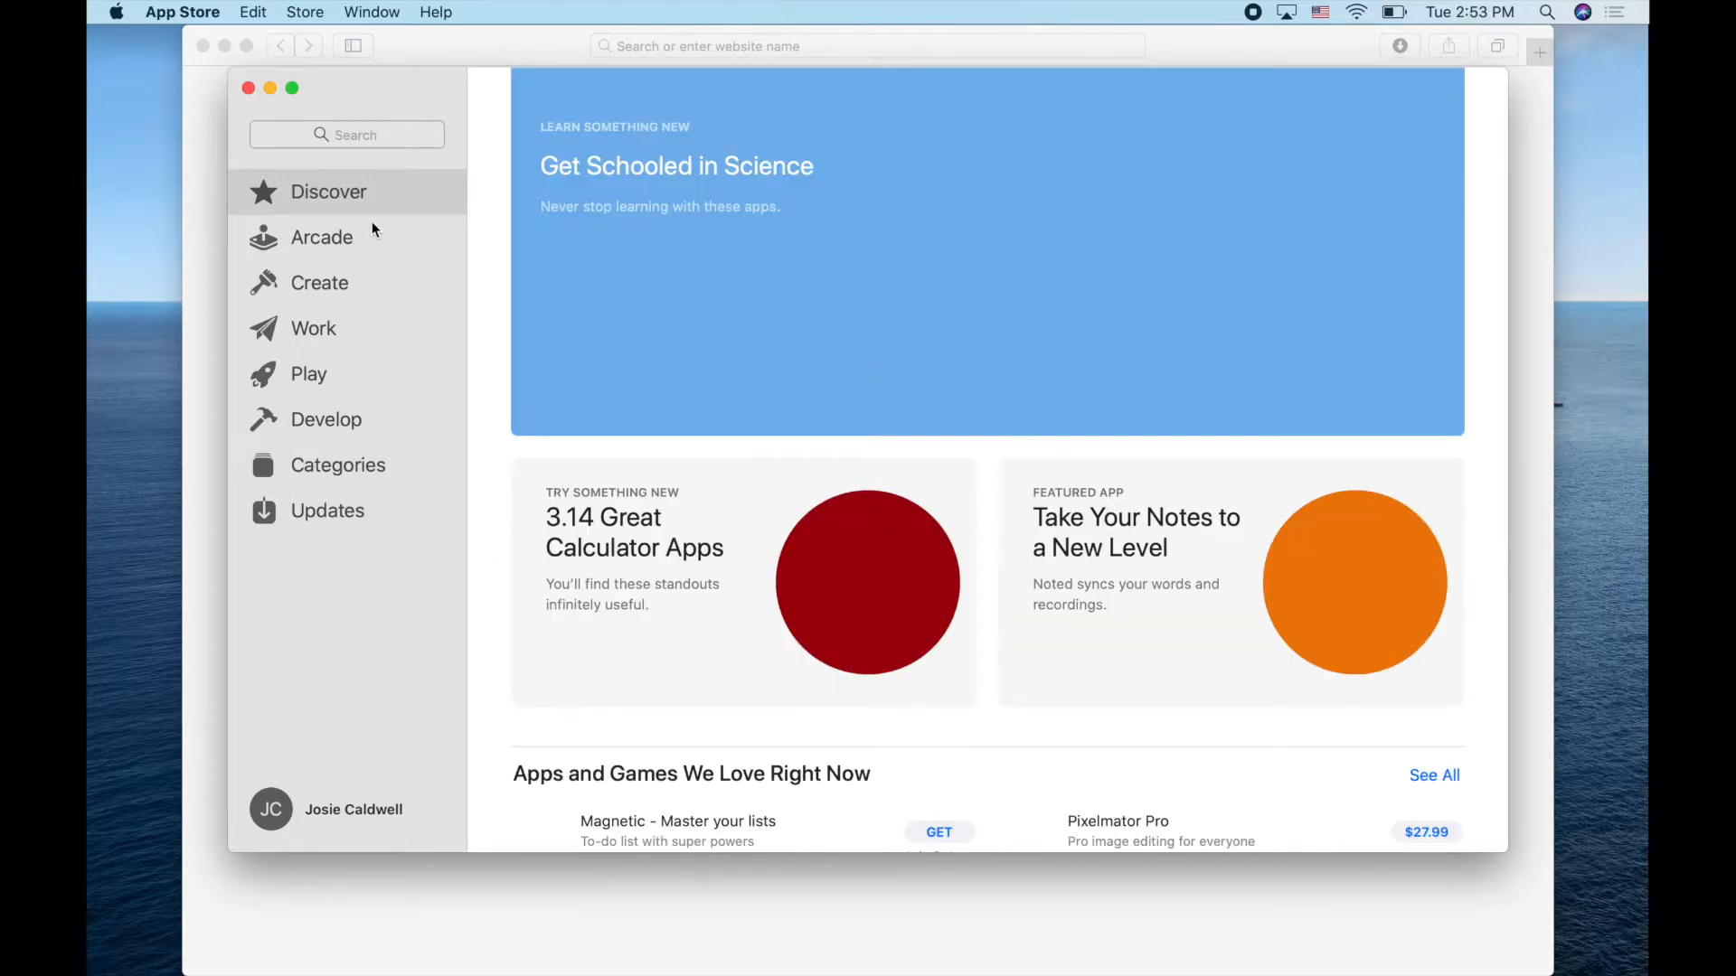
pyautogui.click(368, 135)
pyautogui.write('amp')
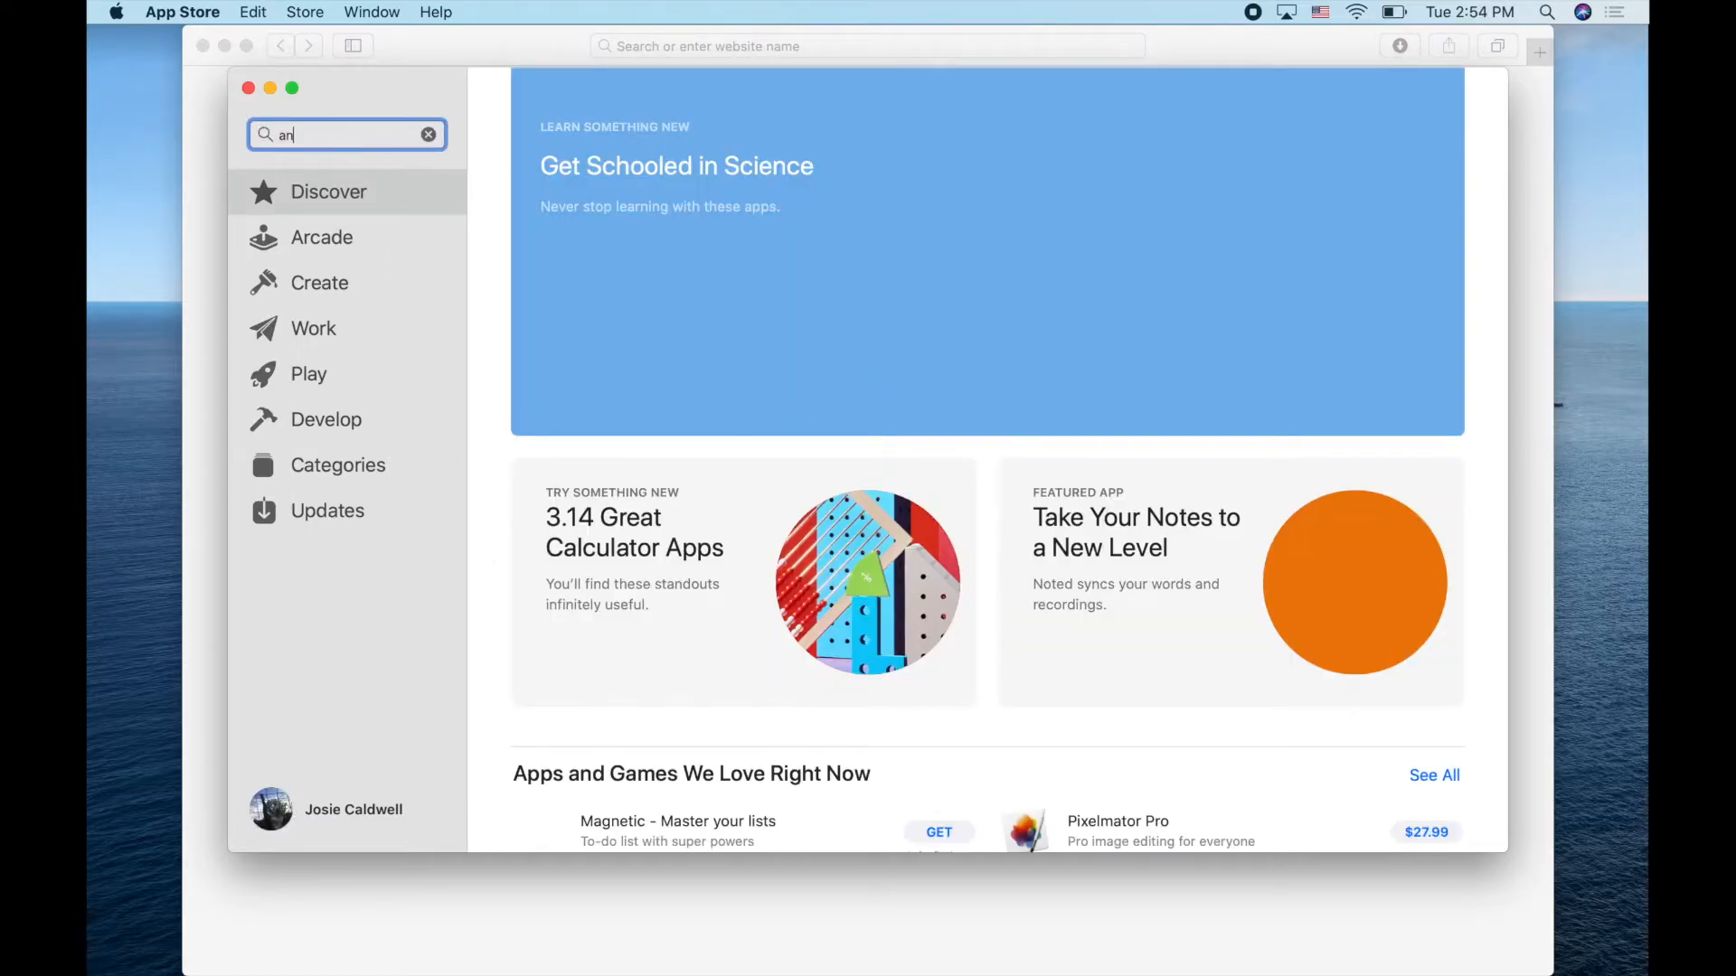
pyautogui.write('hetamine')
pyautogui.press('Return')
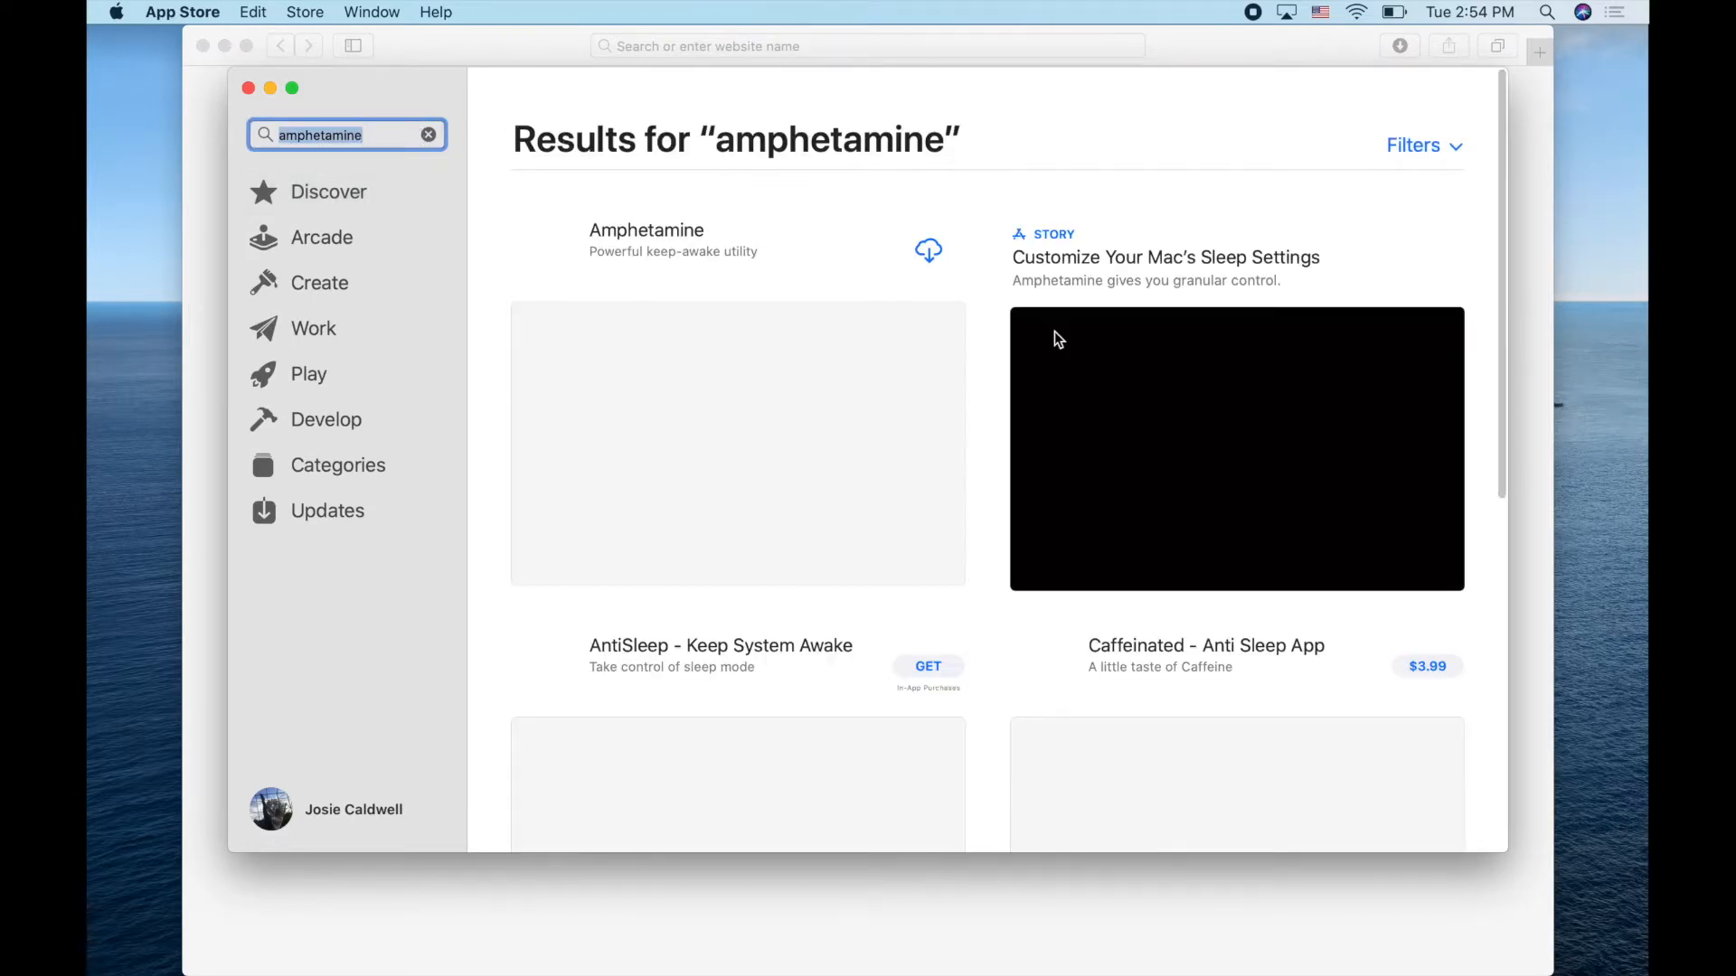
pyautogui.click(928, 253)
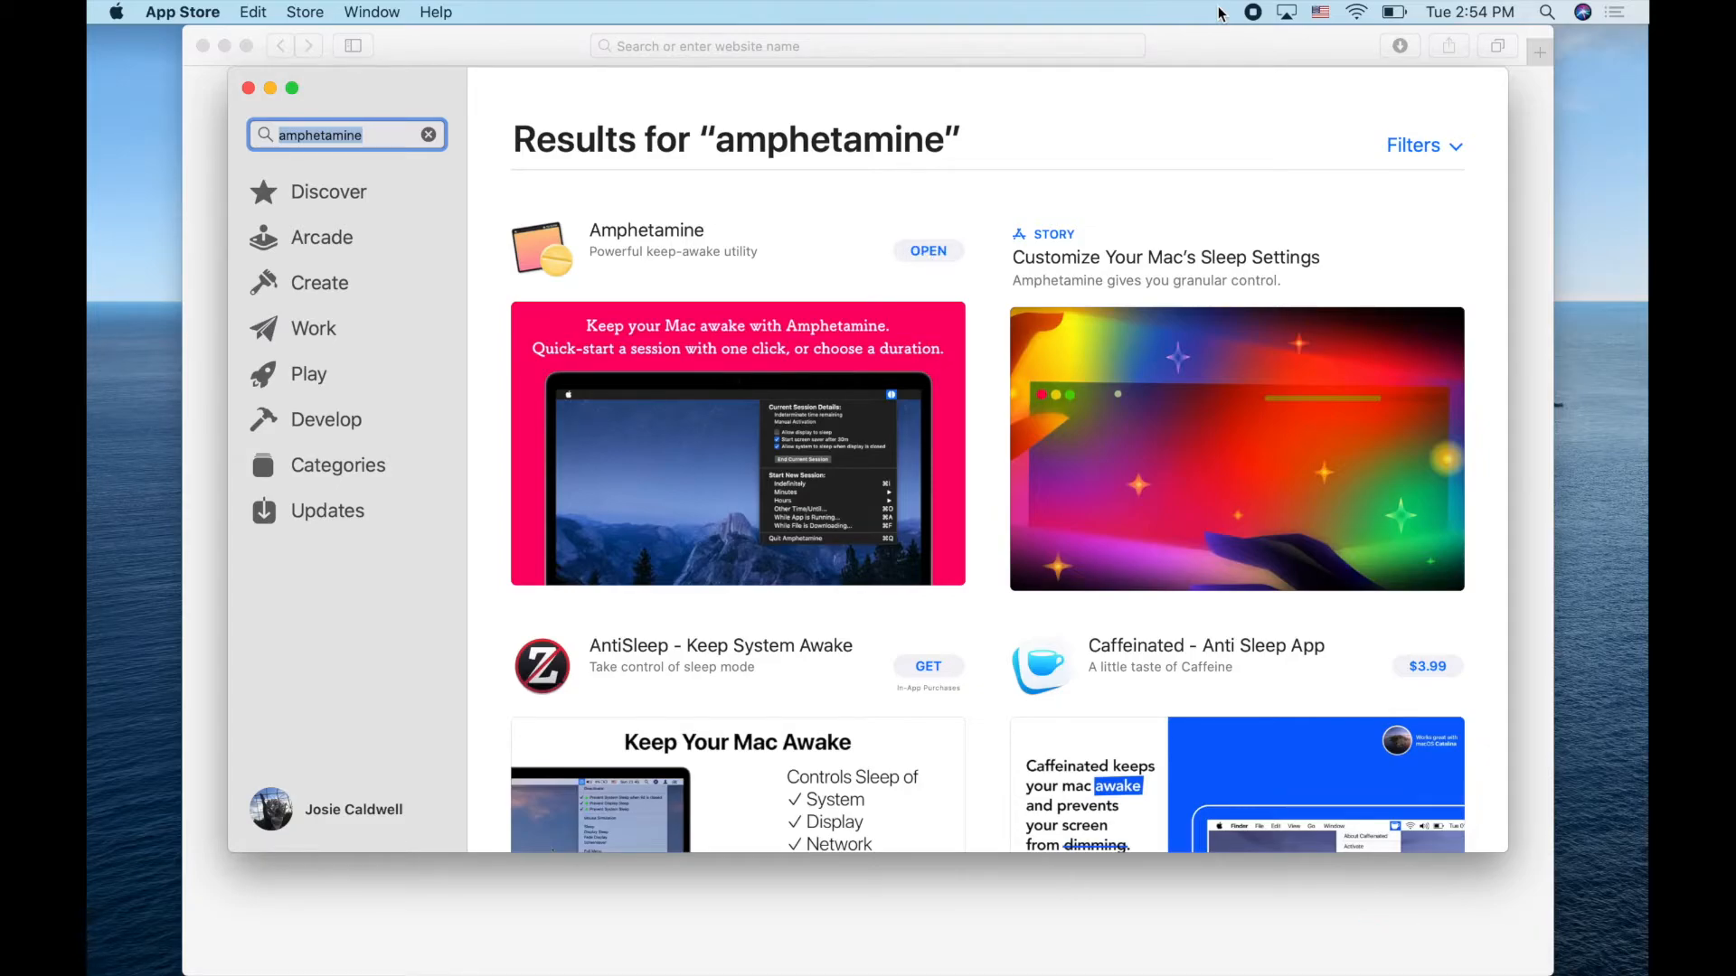
# Launch Amphetamine from the Applications stack and click through its welcome screens
pyautogui.moveTo(1180, 963)
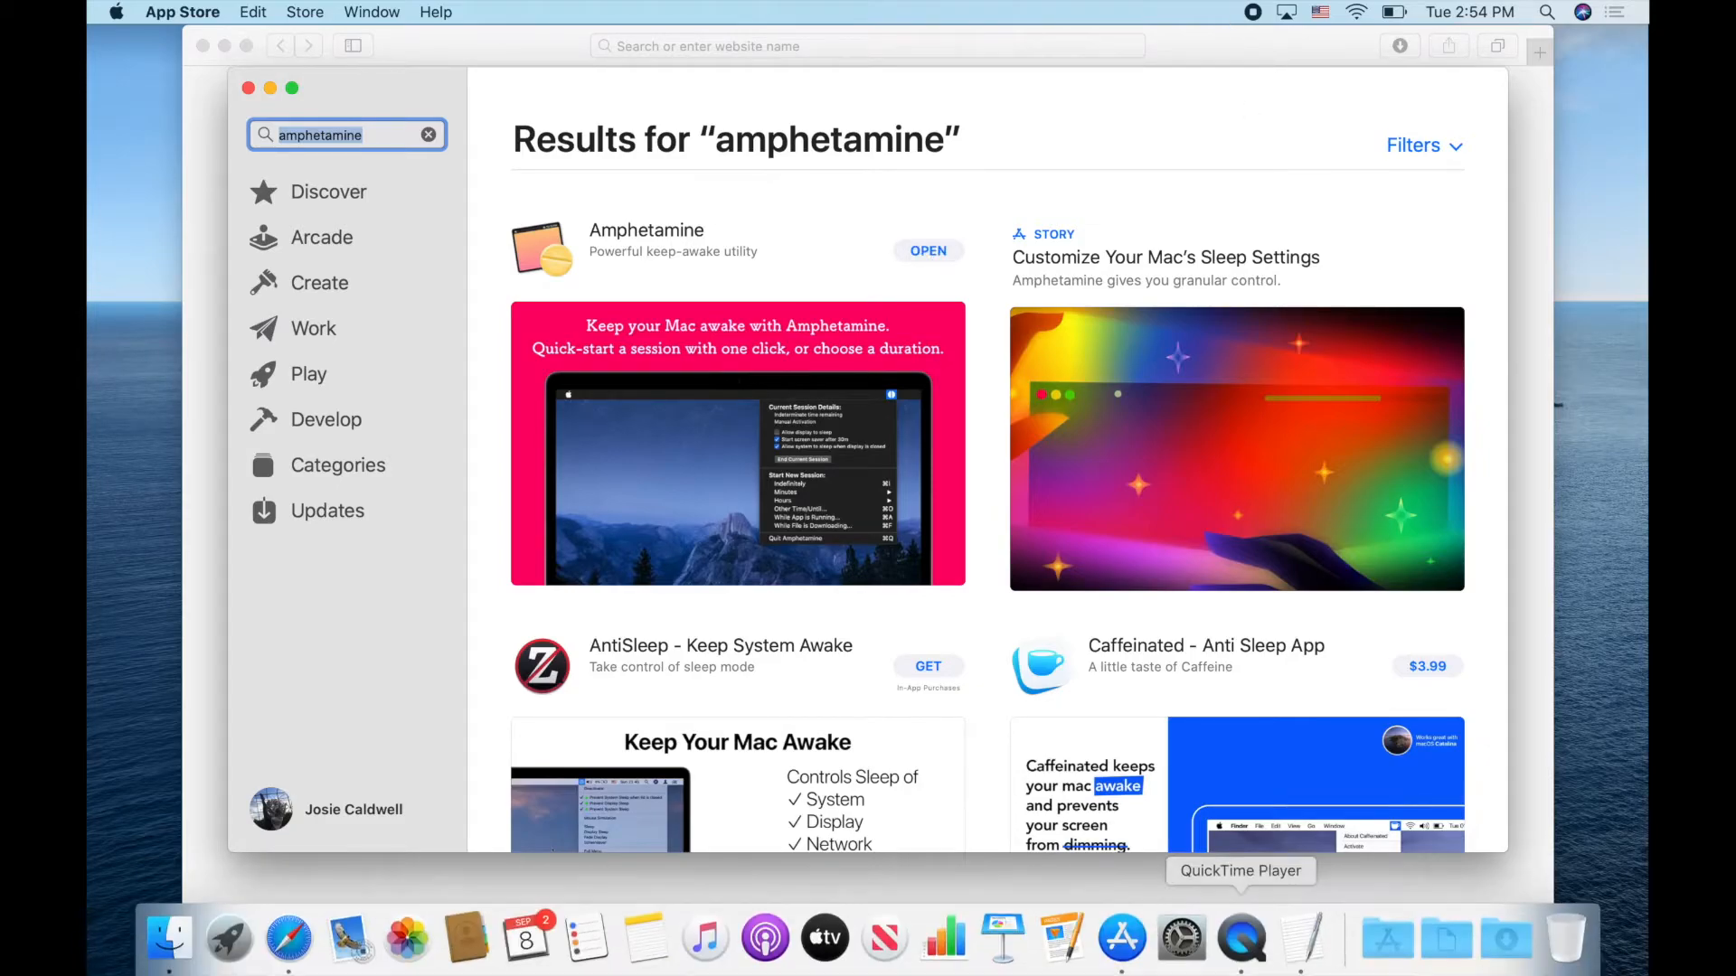
pyautogui.click(1386, 941)
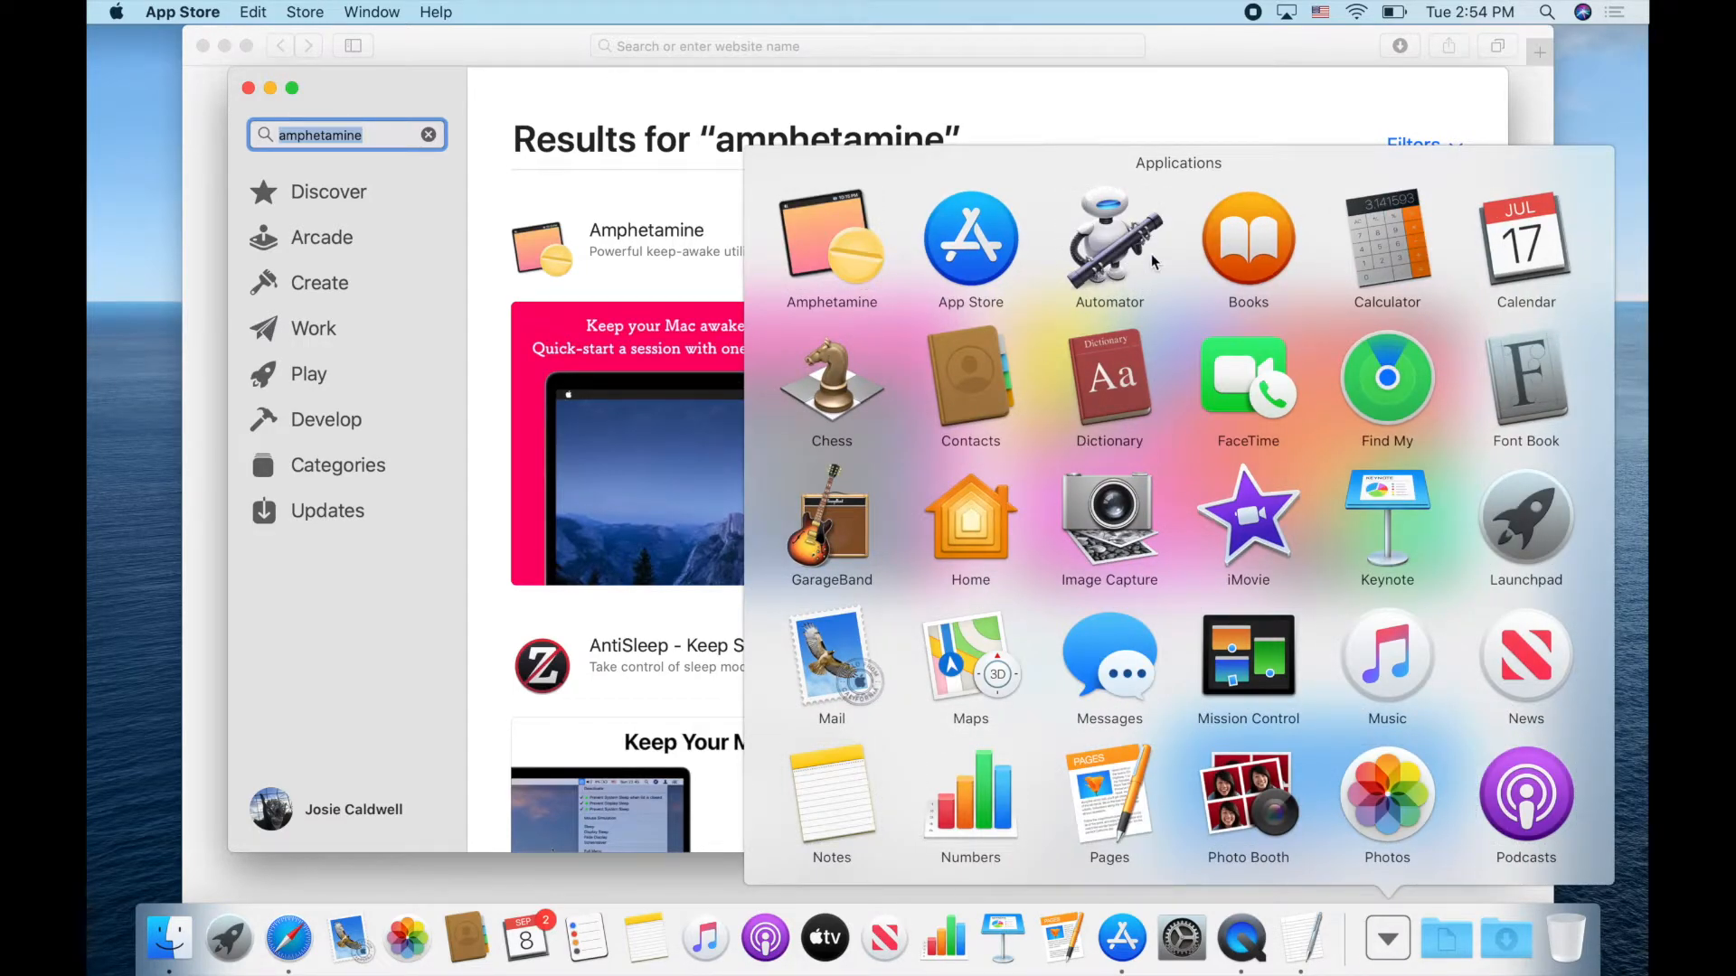
pyautogui.click(826, 237)
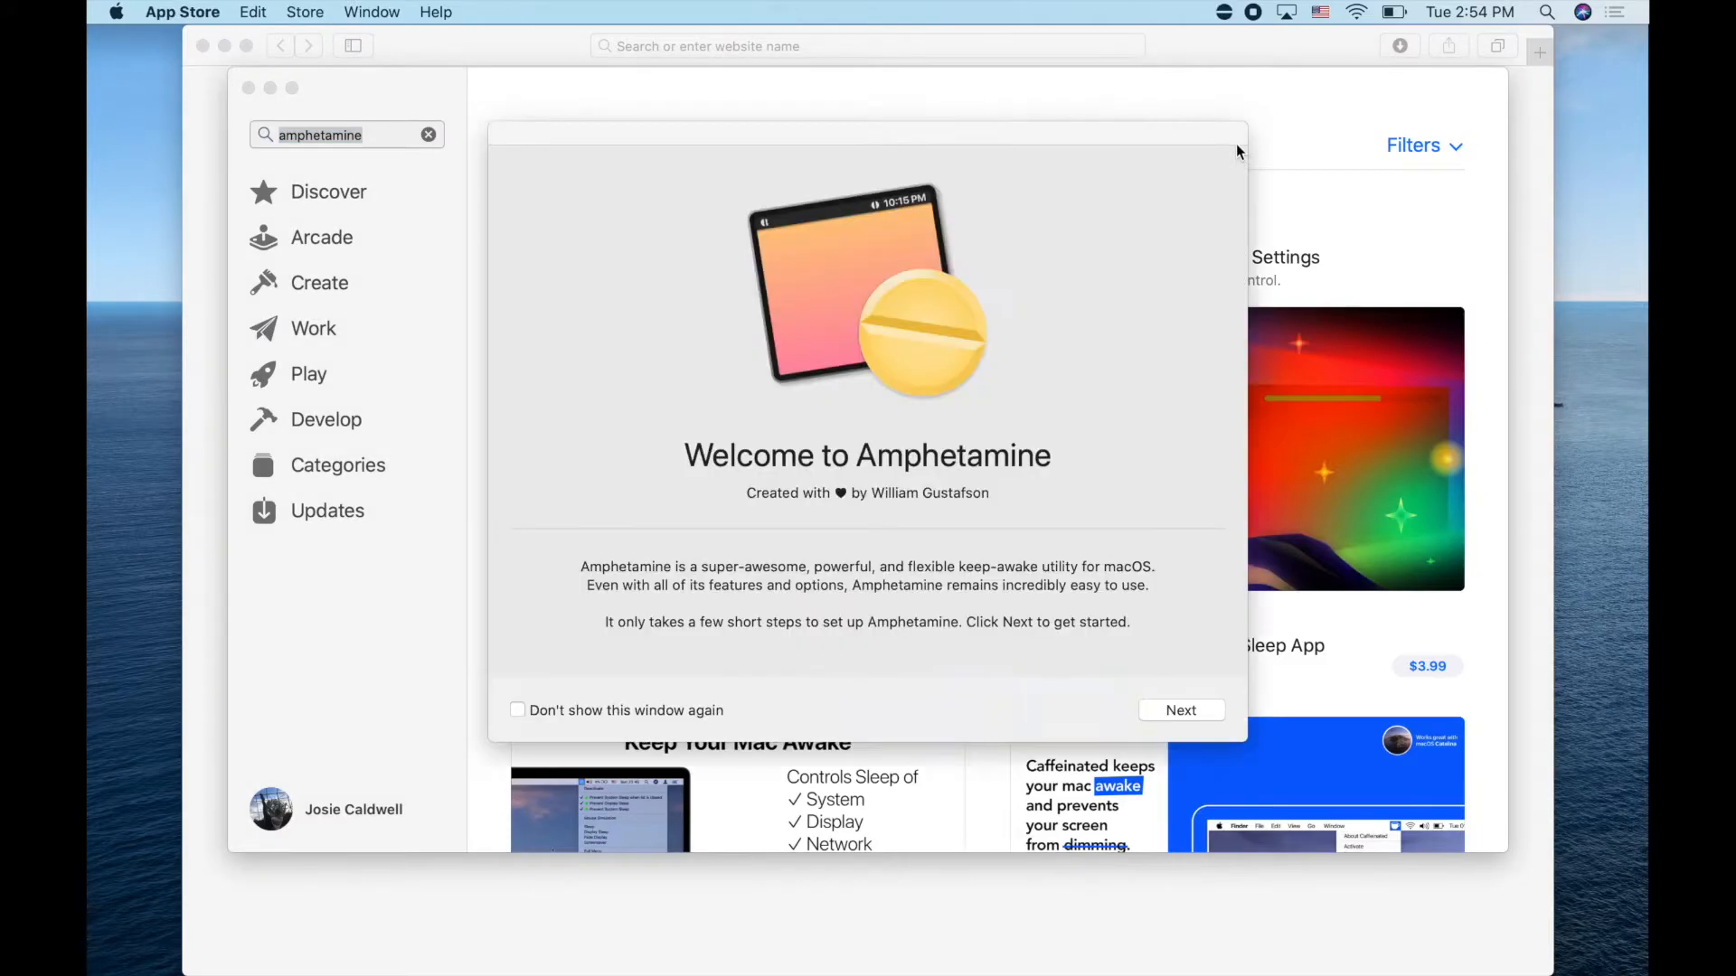
pyautogui.click(633, 712)
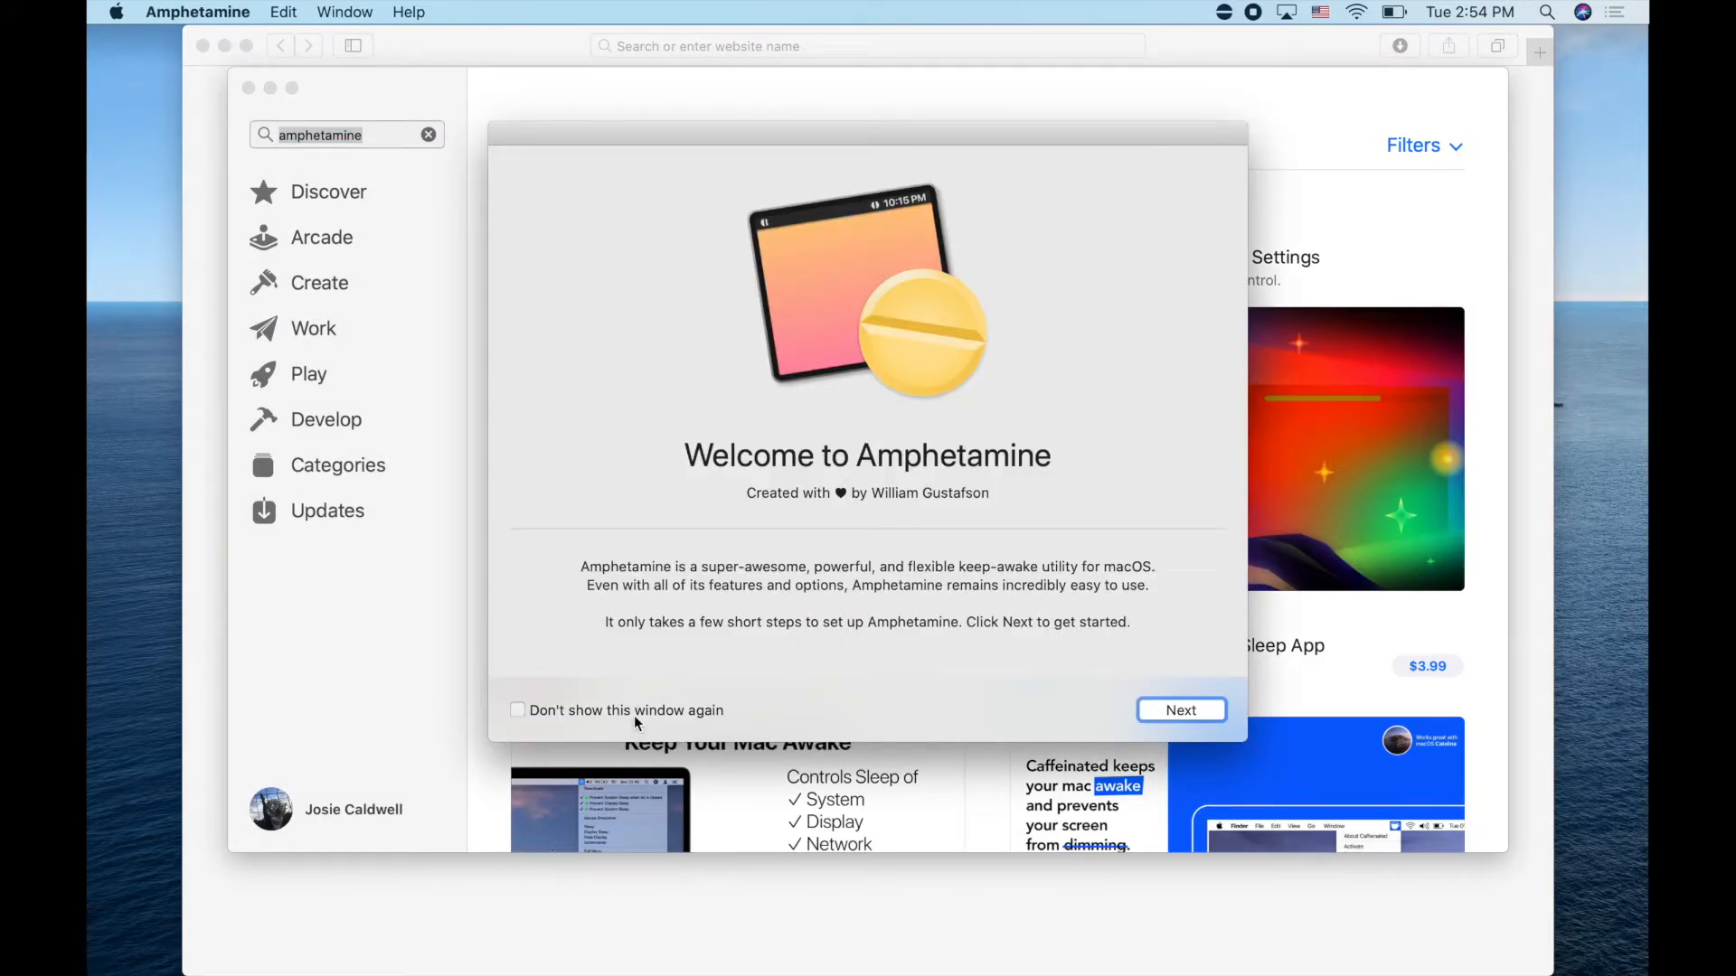
pyautogui.click(1146, 713)
pyautogui.click(1166, 715)
pyautogui.click(1180, 717)
pyautogui.click(1180, 711)
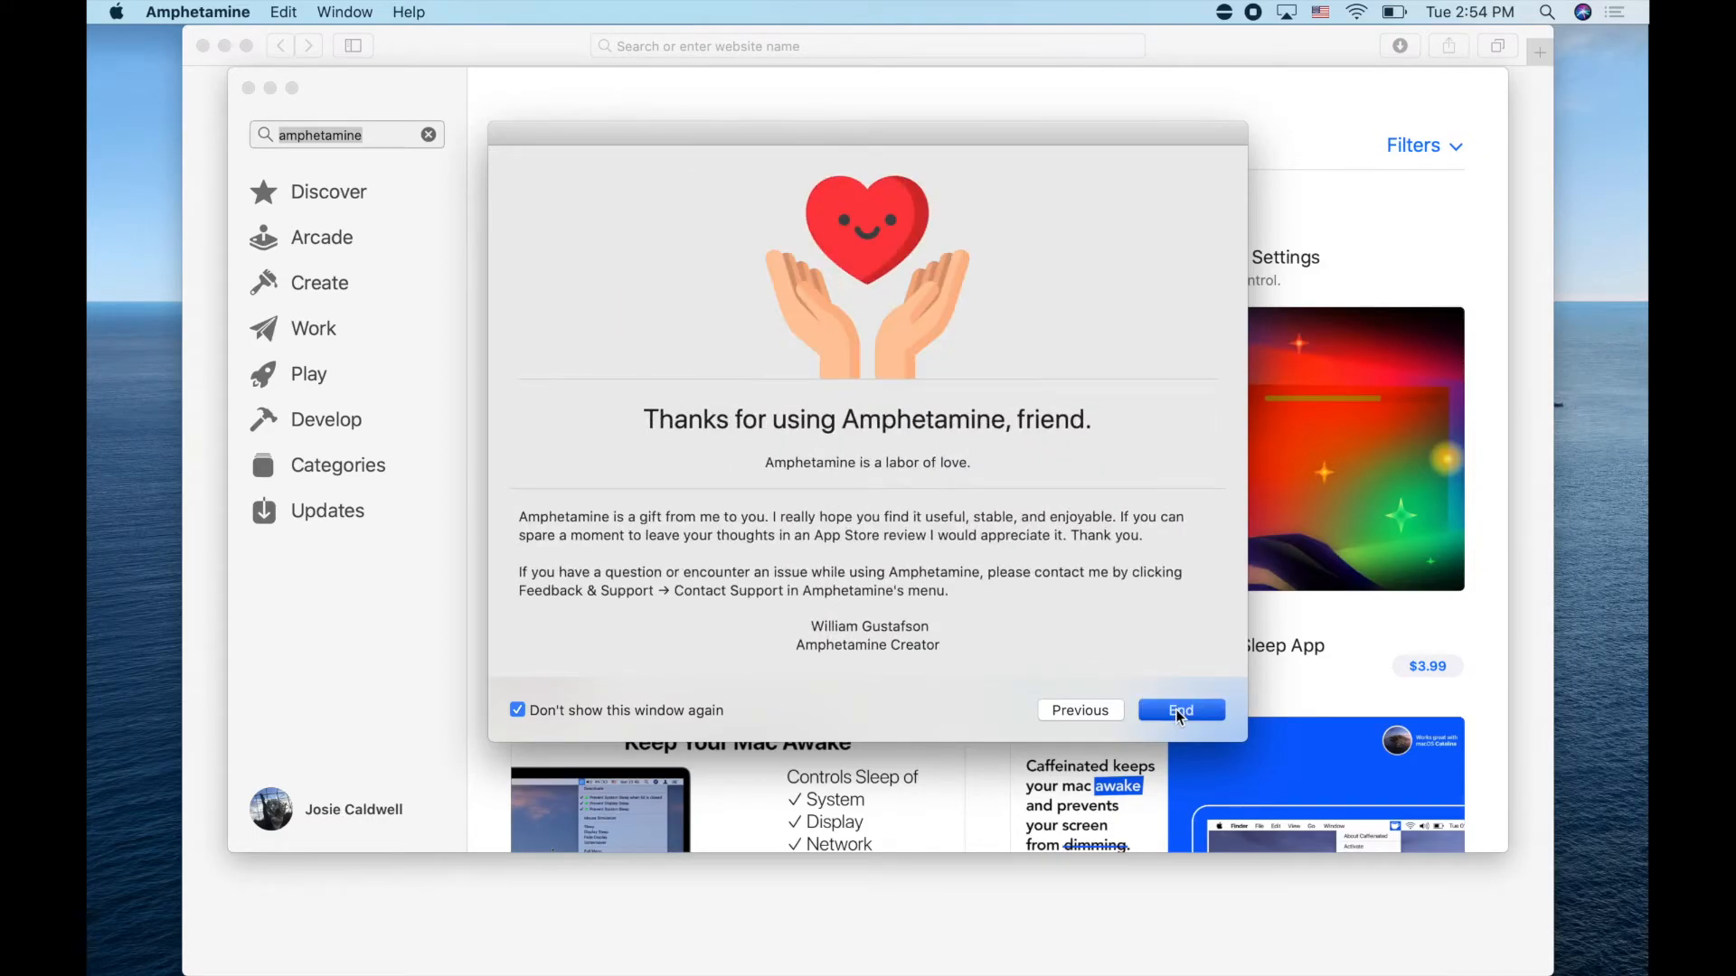
pyautogui.click(1180, 712)
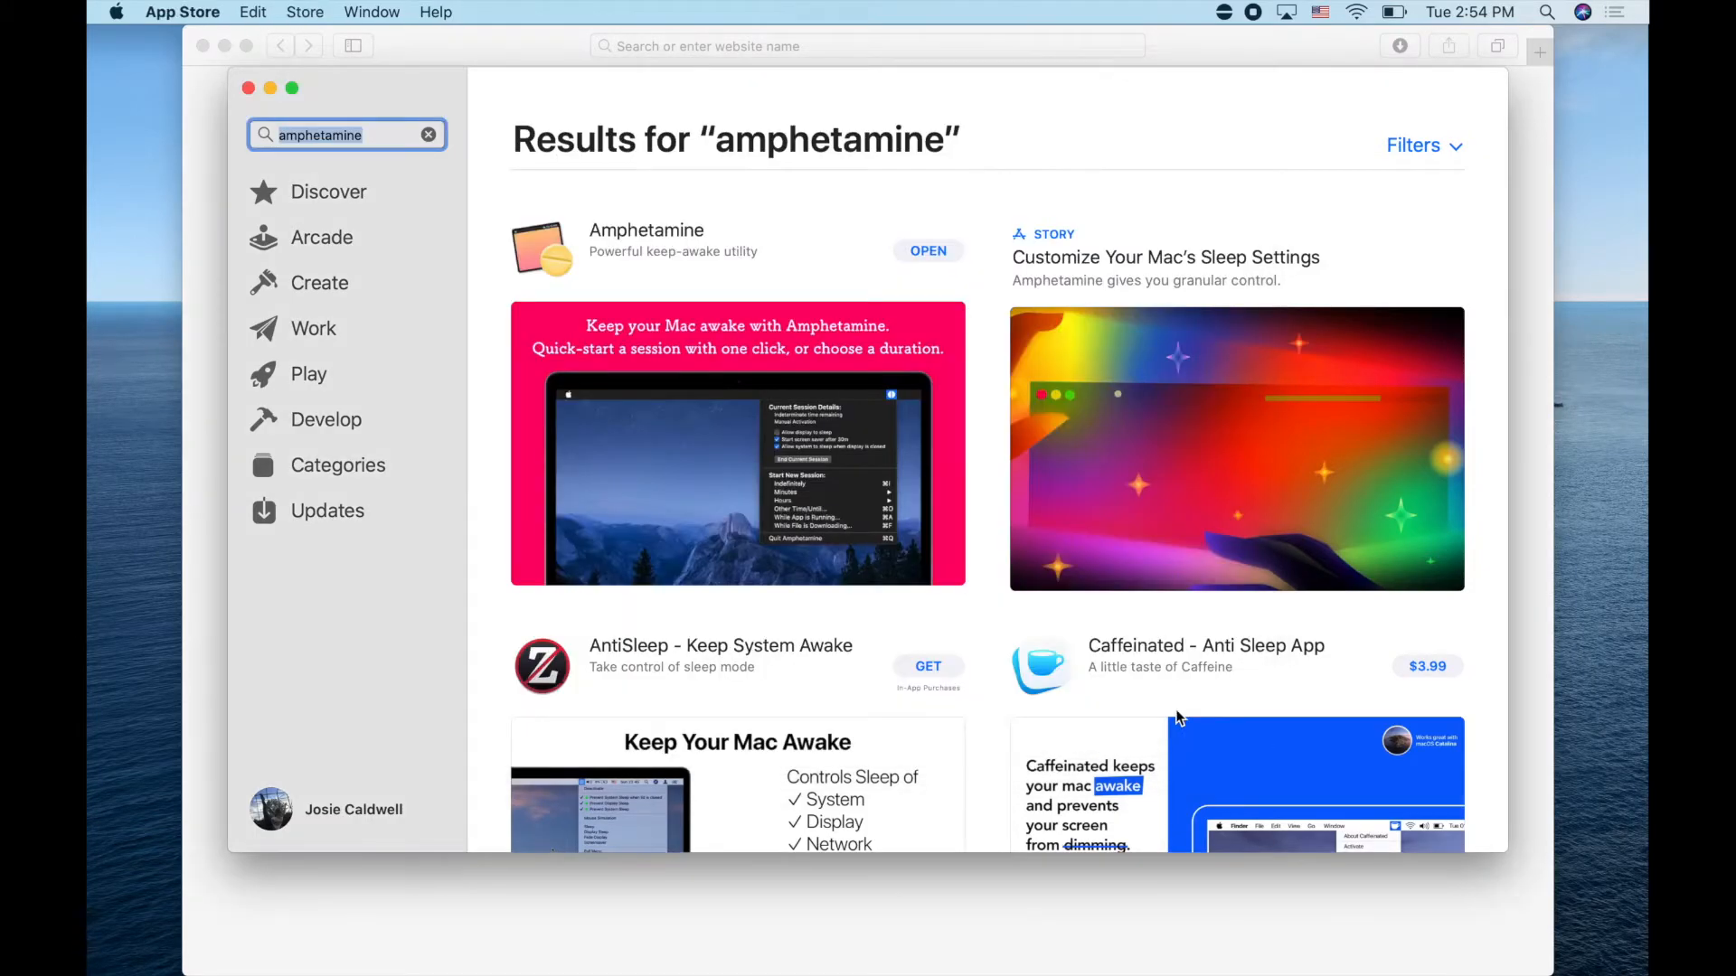
# Start a new Amphetamine session set to run indefinitely from its menu-bar icon
pyautogui.click(1225, 15)
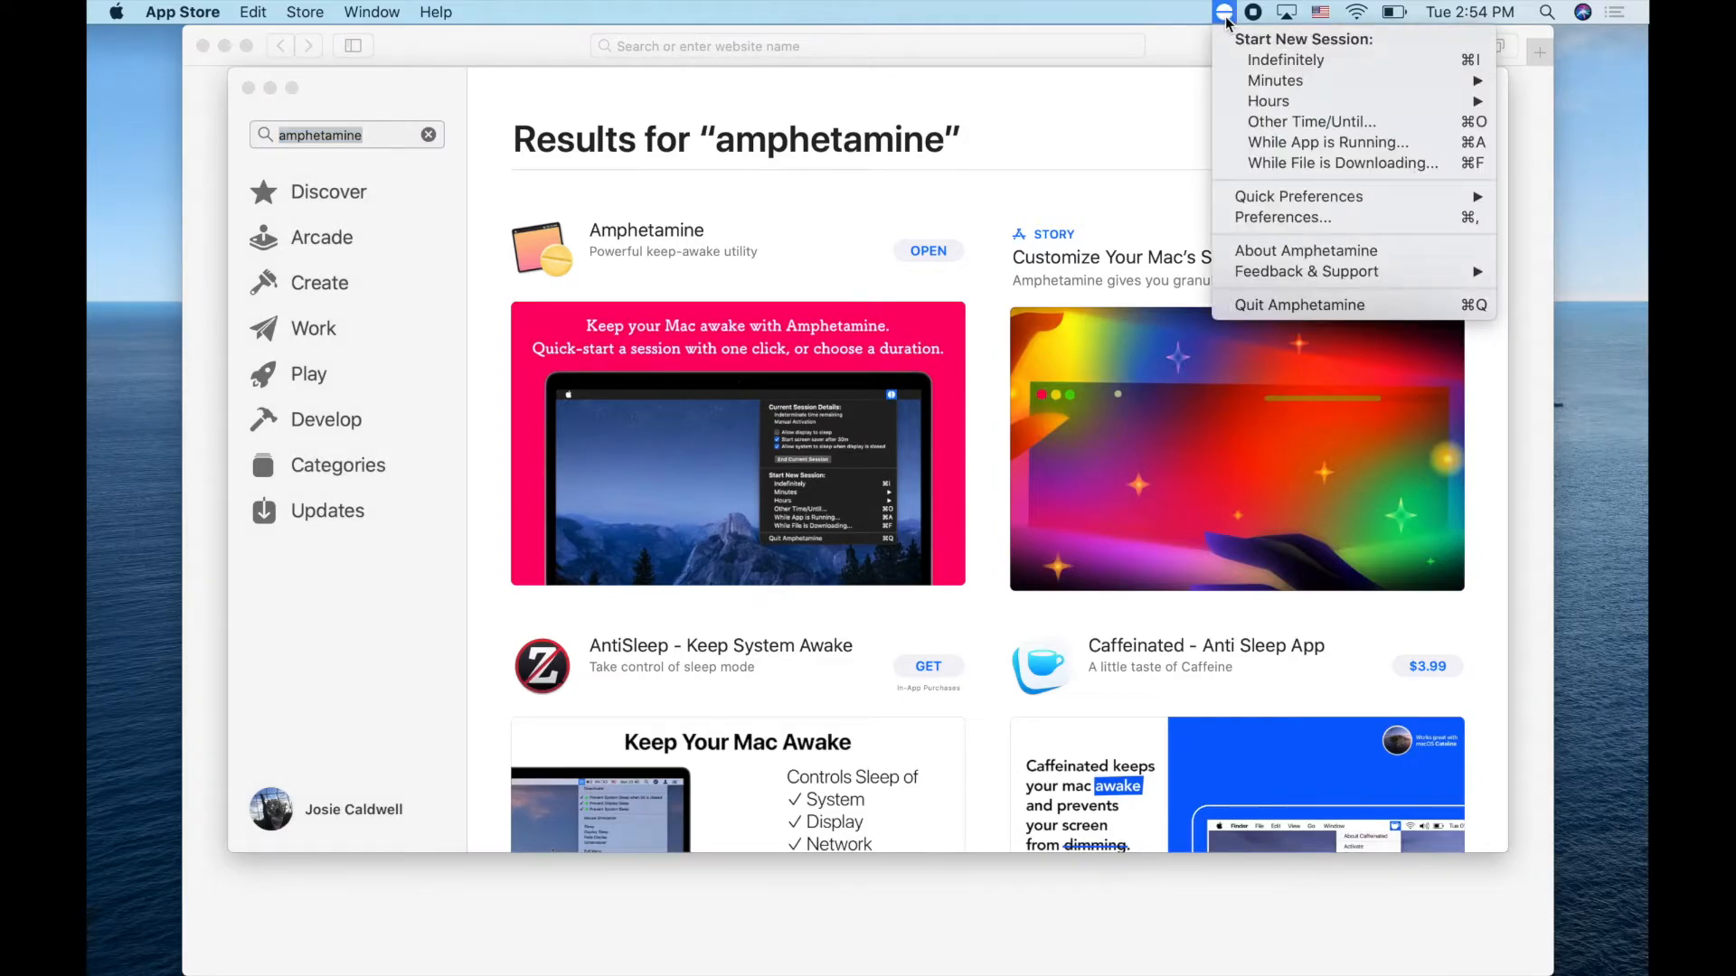
pyautogui.click(1237, 61)
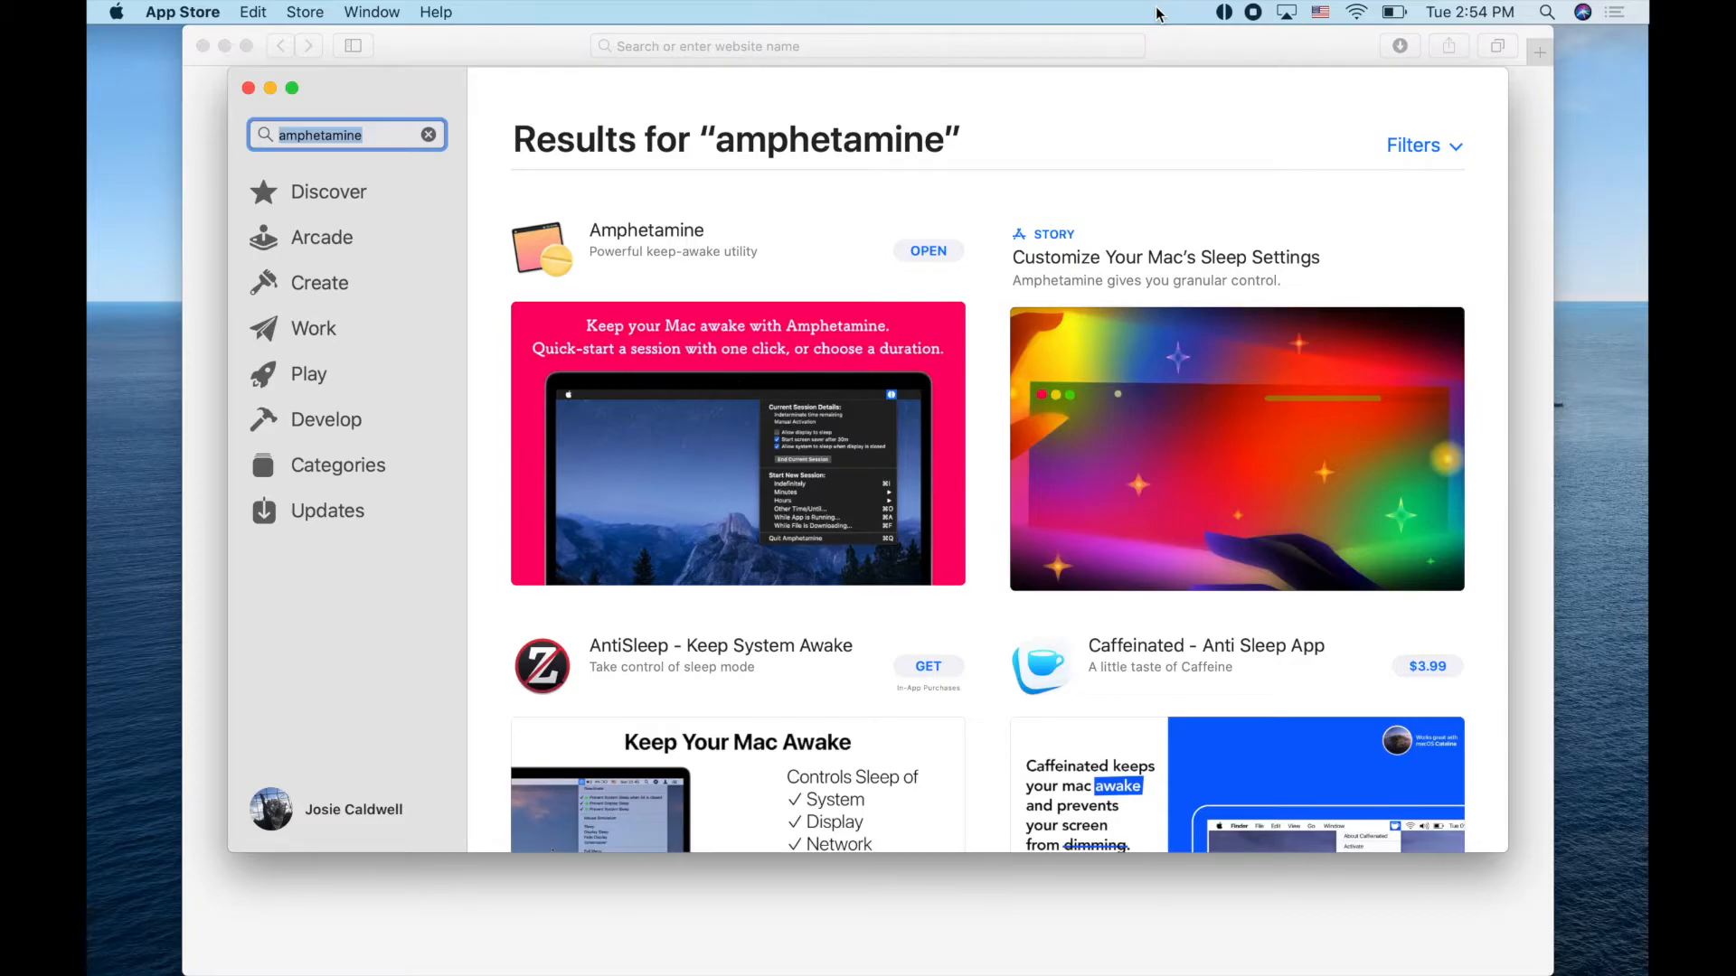
pyautogui.click(865, 218)
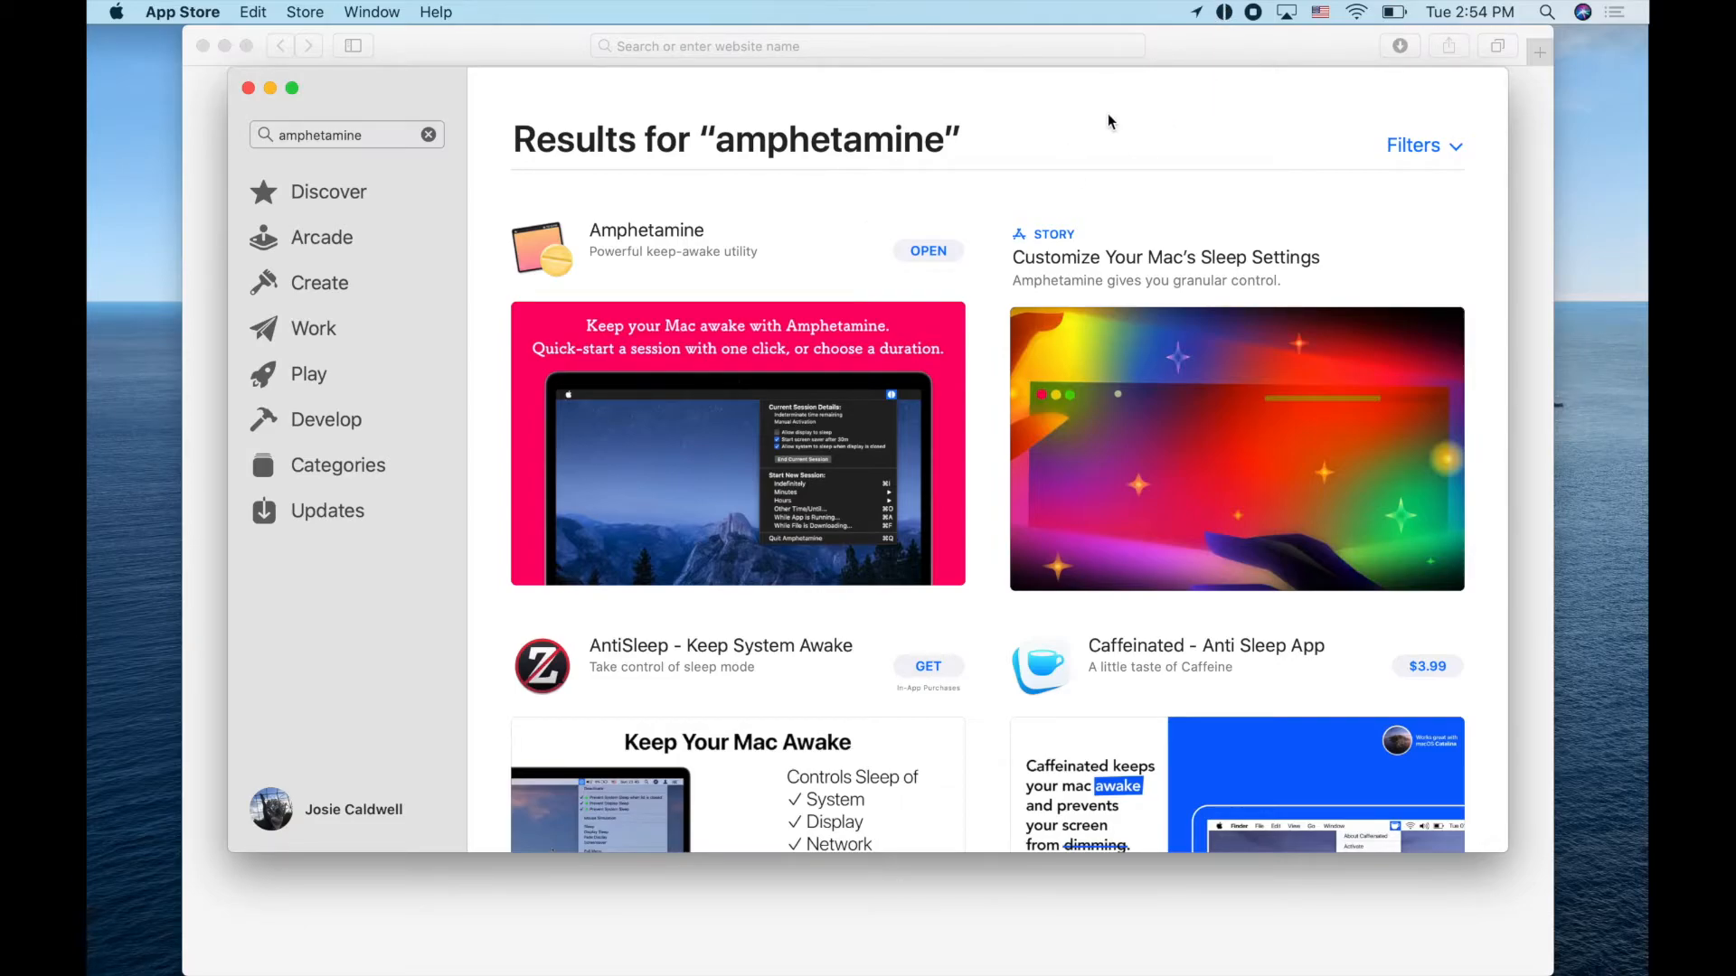
# Mark Amphetamine done by adding 'X' after its line in the TextEdit install list
pyautogui.press('super+q')
pyautogui.press('super+Tab')
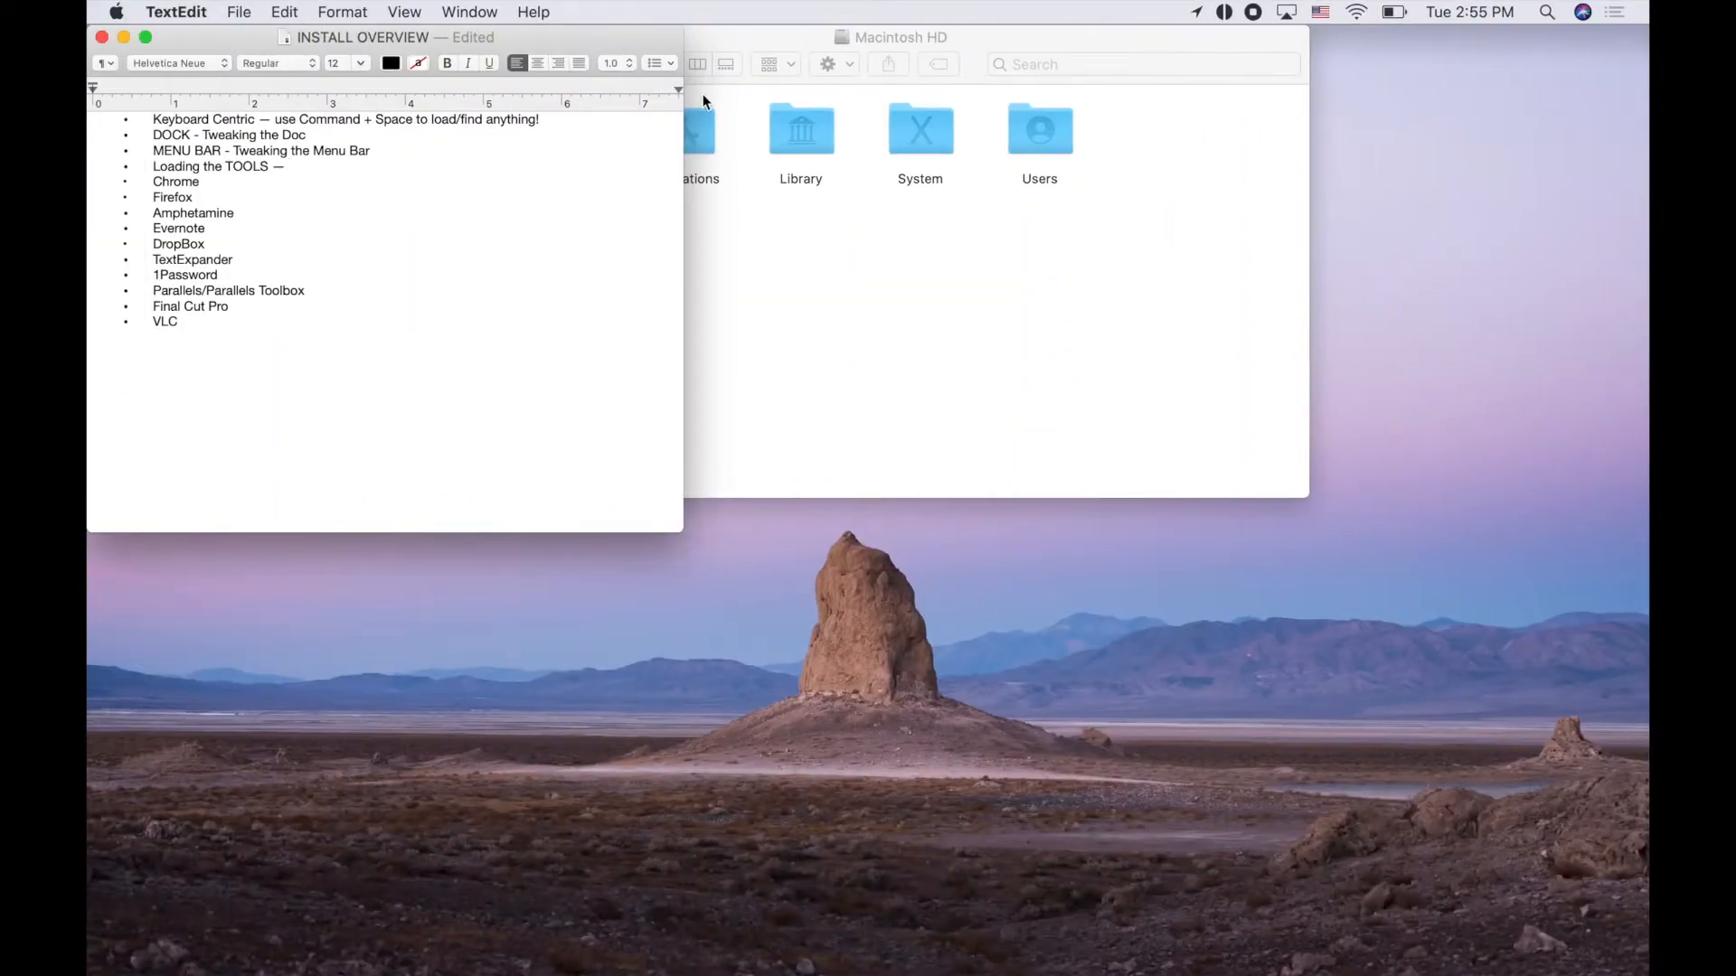
pyautogui.click(241, 217)
pyautogui.write('X')
pyautogui.click(207, 244)
# Search the App Store for 'dropbox', browse the results, then quit the App Store
pyautogui.press('super+Tab')
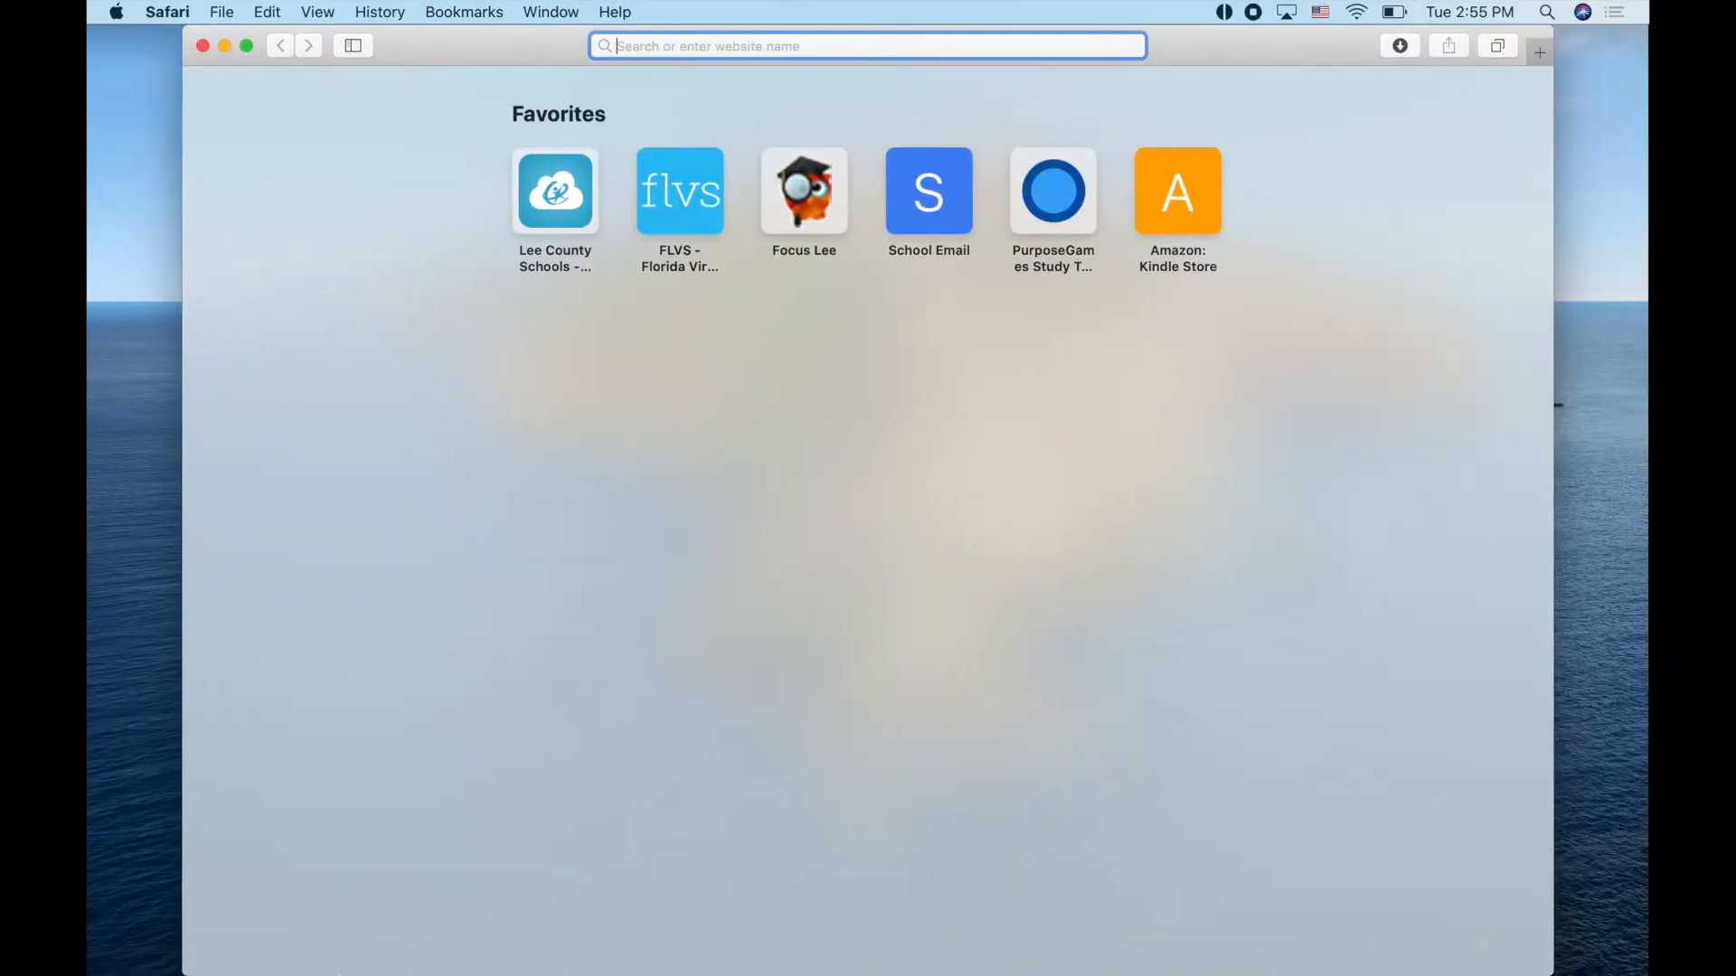
pyautogui.click(1122, 935)
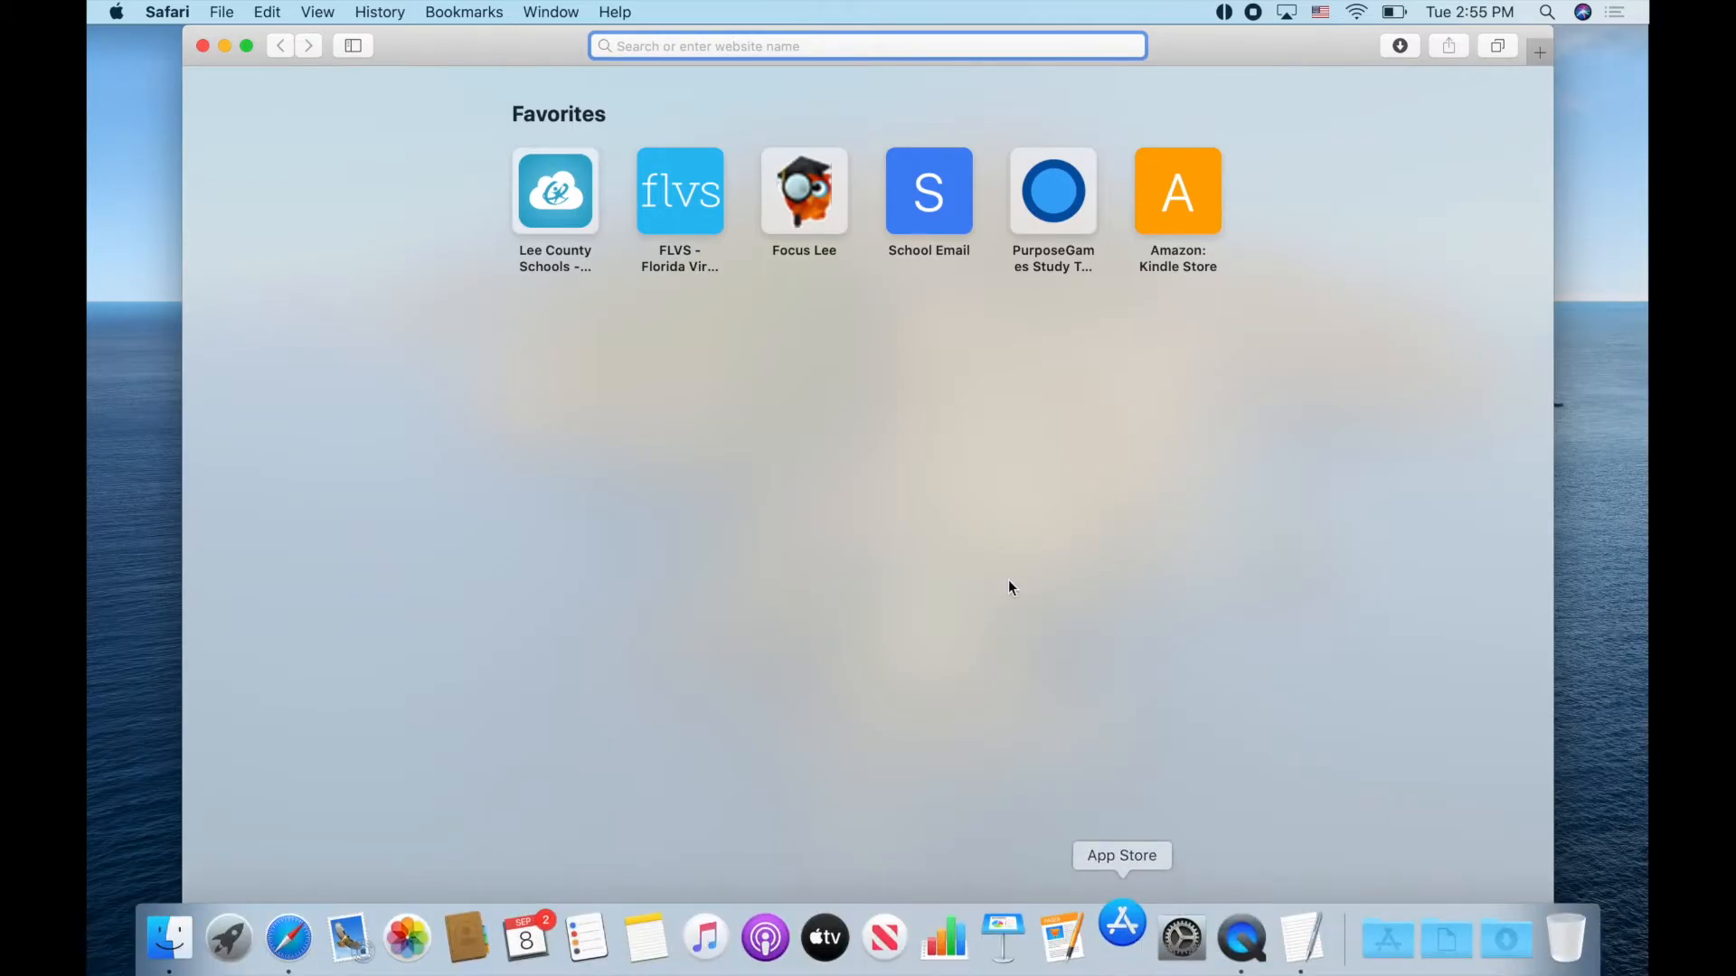
pyautogui.click(394, 143)
pyautogui.write('dropbox')
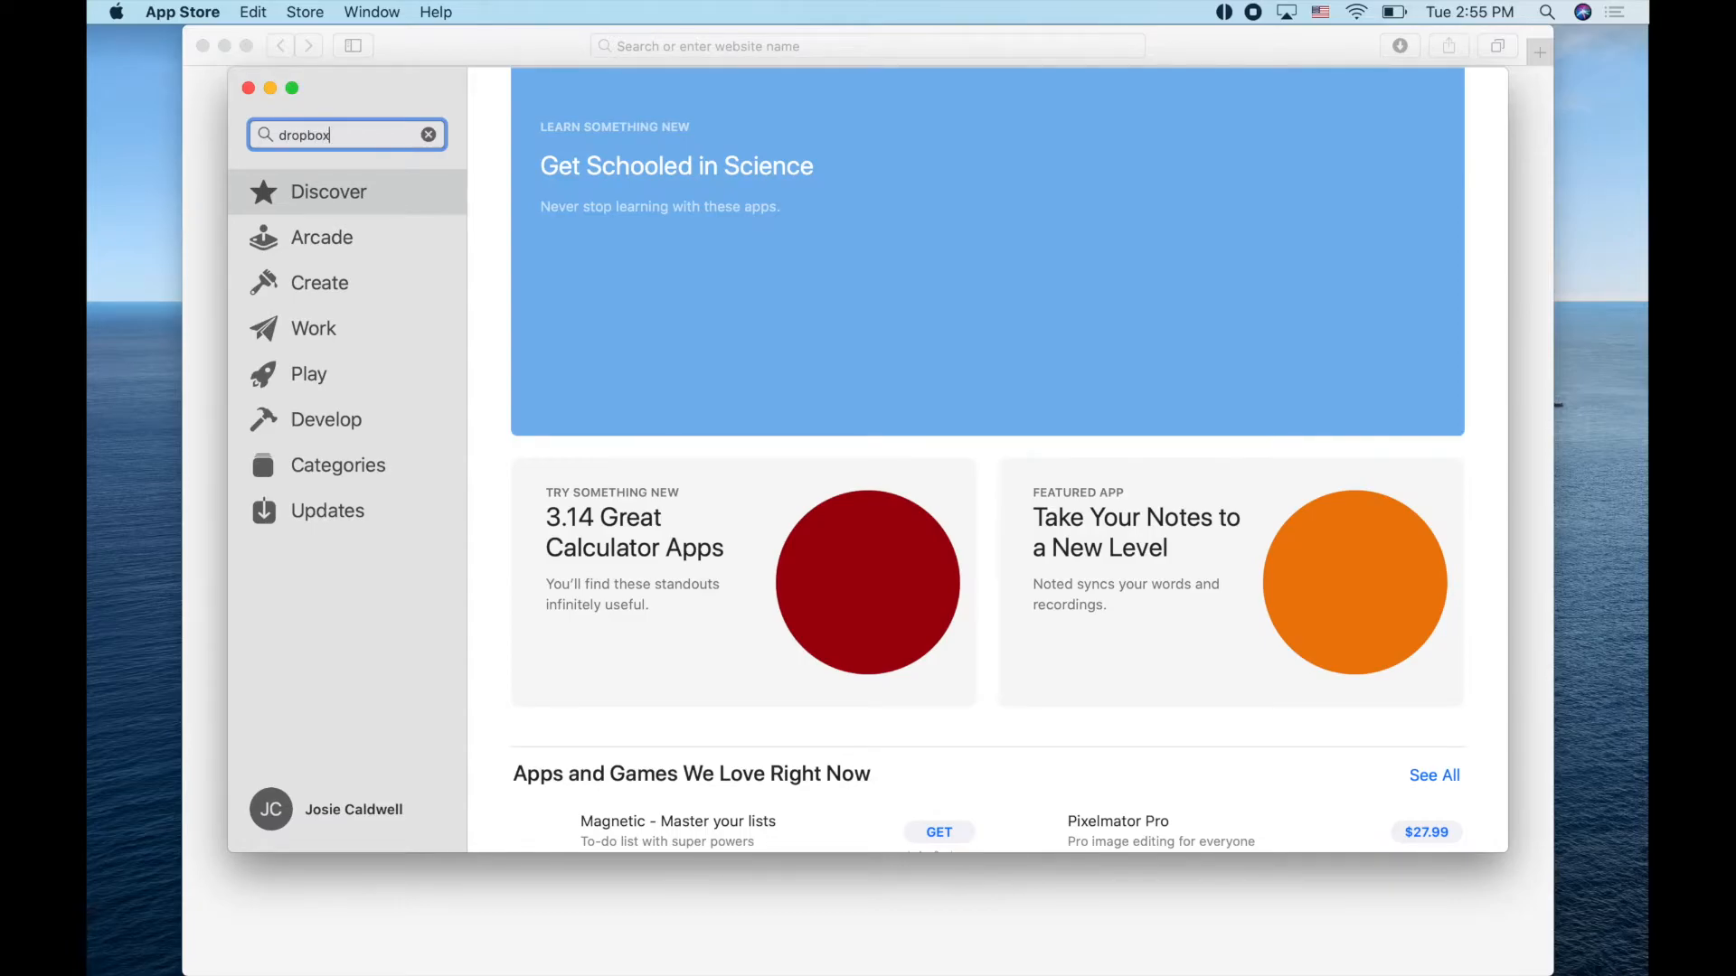
pyautogui.press('Return')
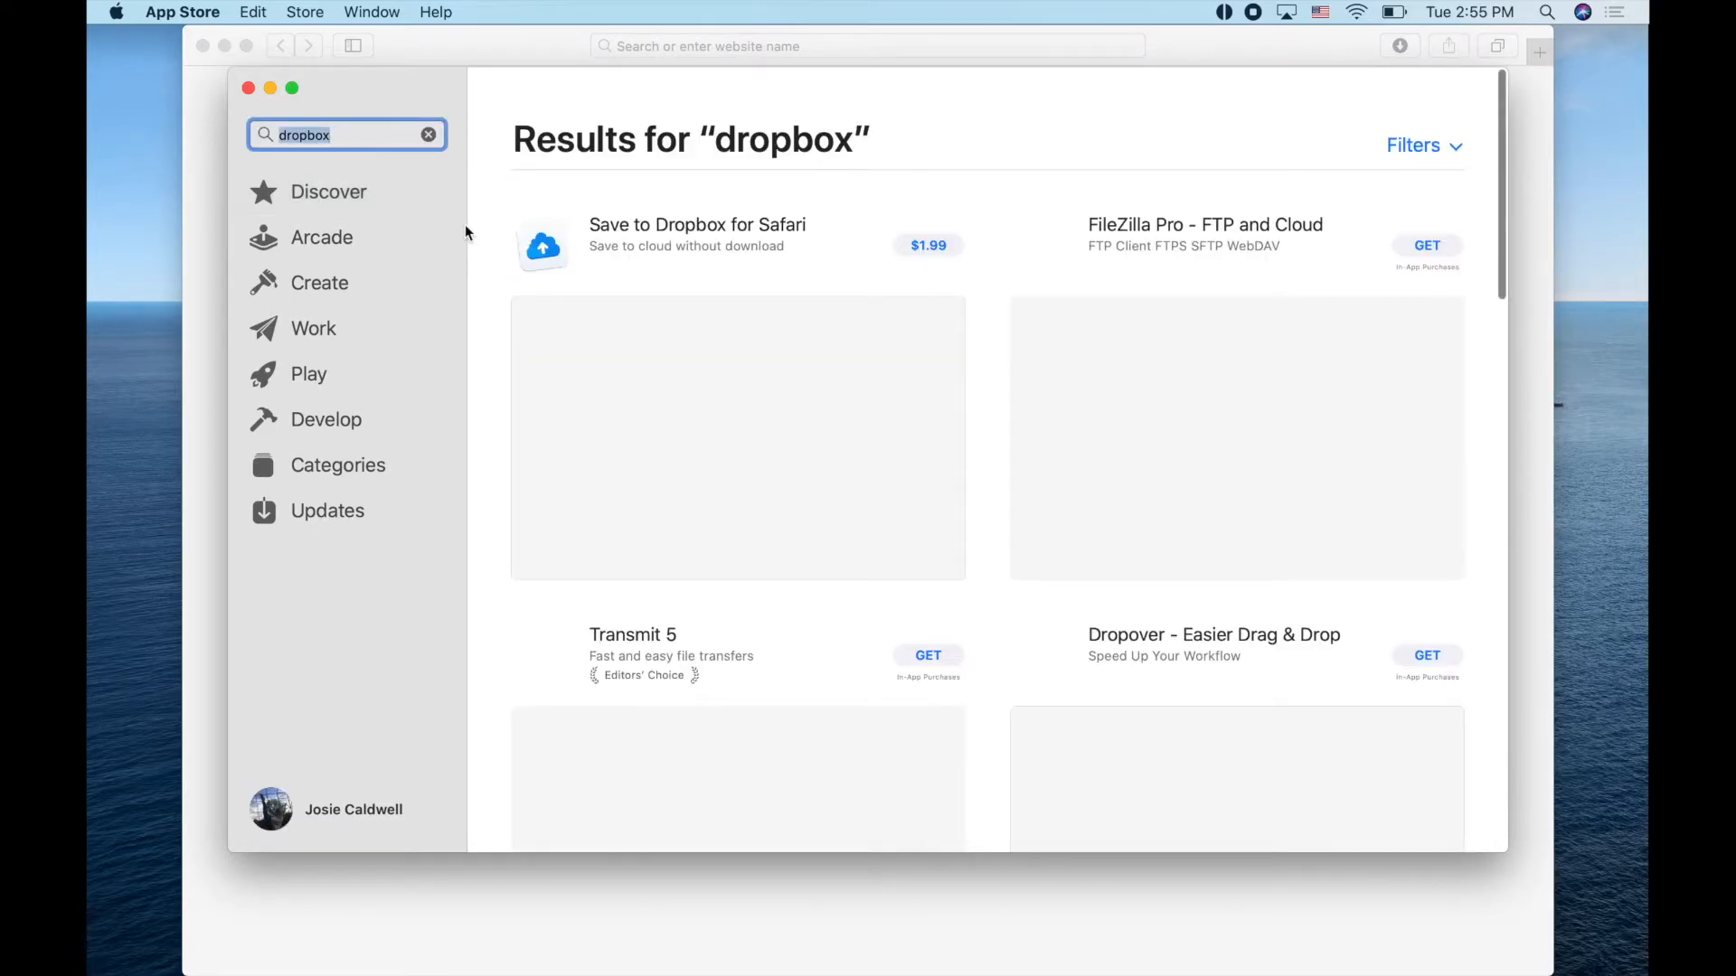
pyautogui.scroll(-1, 837, 407)
pyautogui.scroll(-5, 837, 401)
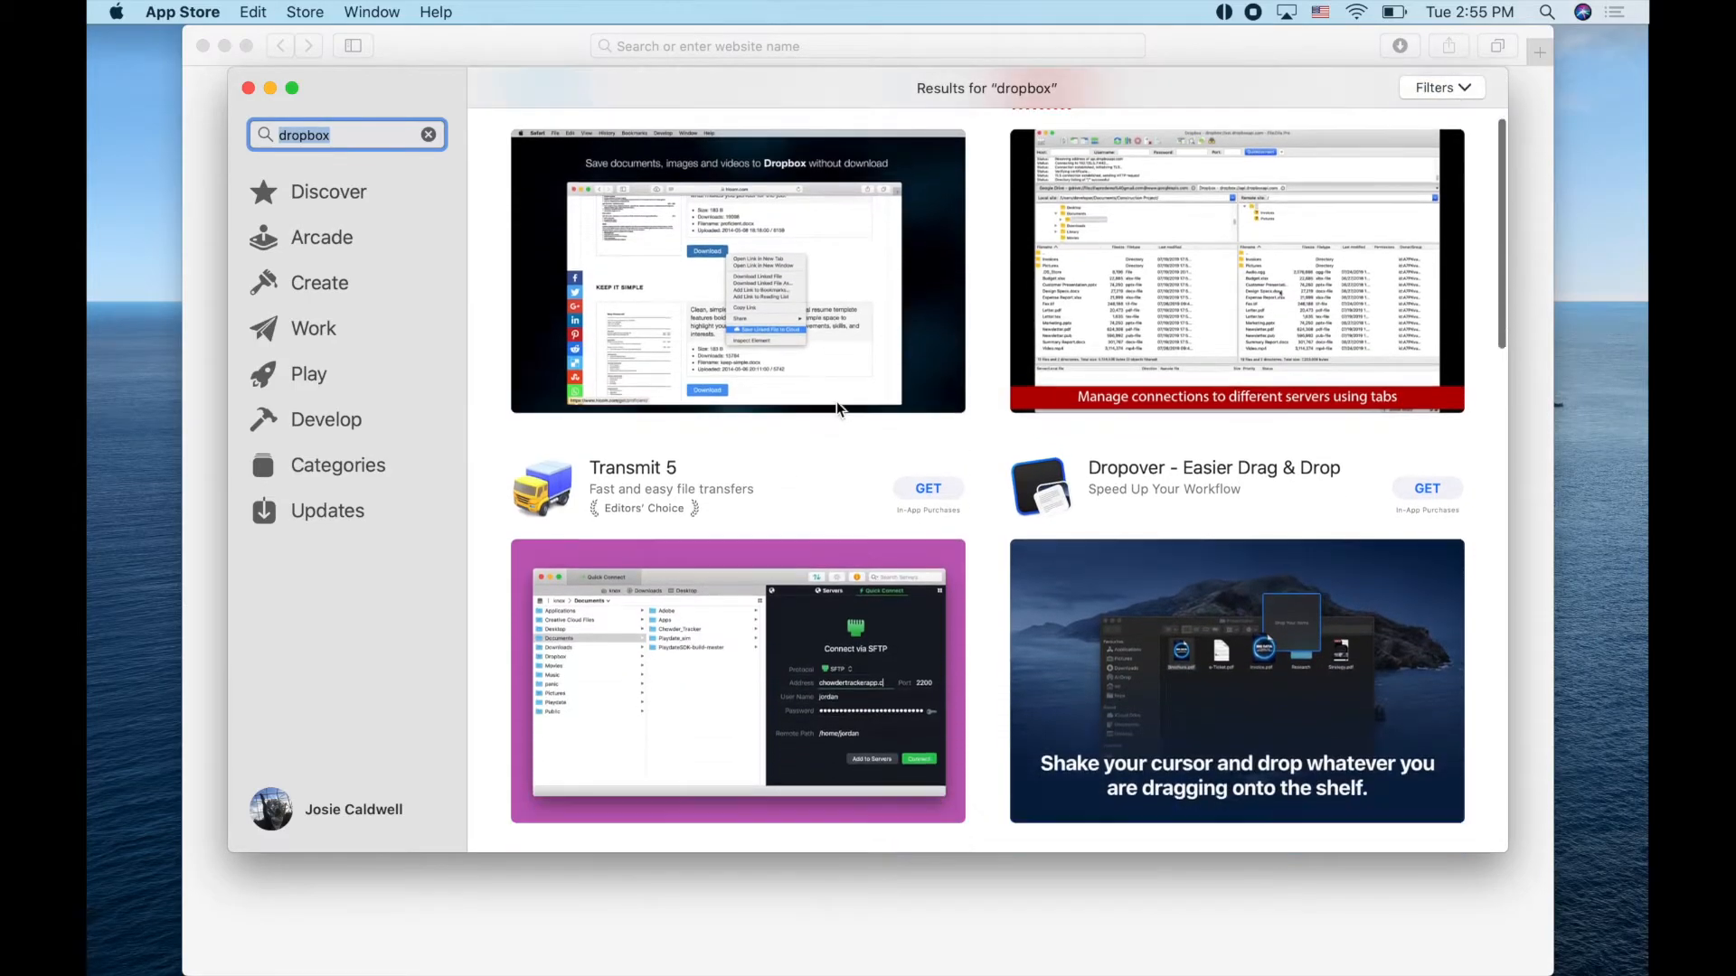
pyautogui.scroll(6, 837, 401)
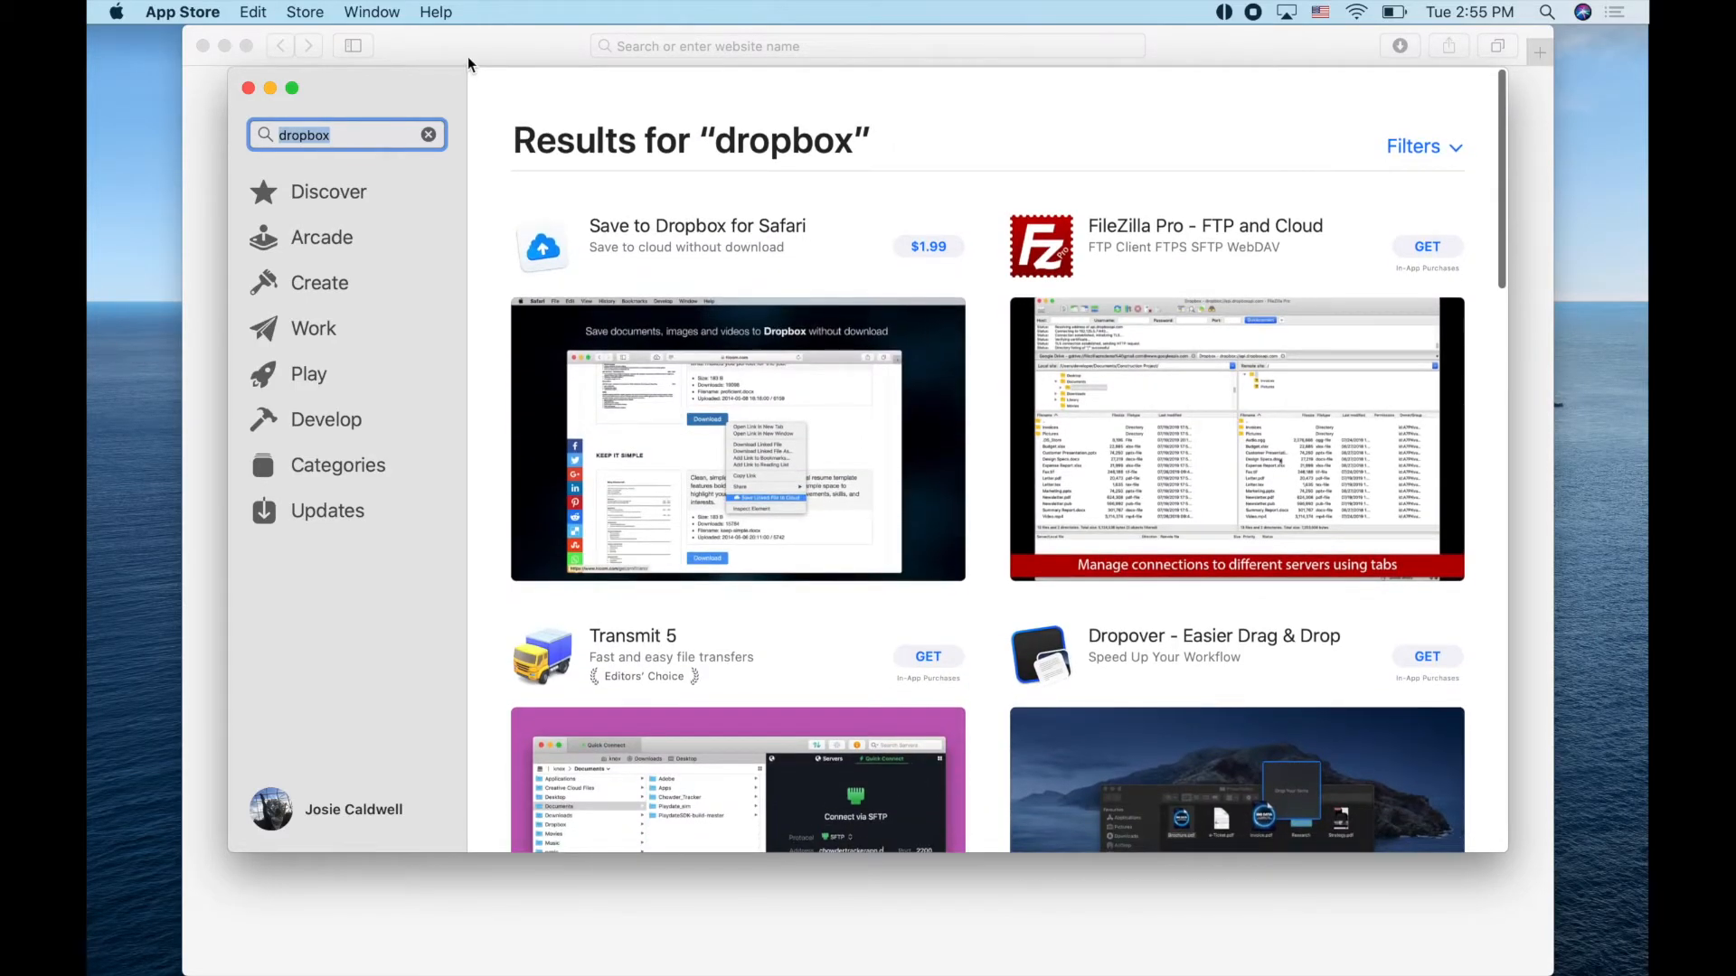
pyautogui.press('super+q')
# Go to the Dropbox website via the 'drop' address-bar suggestion
pyautogui.click(664, 41)
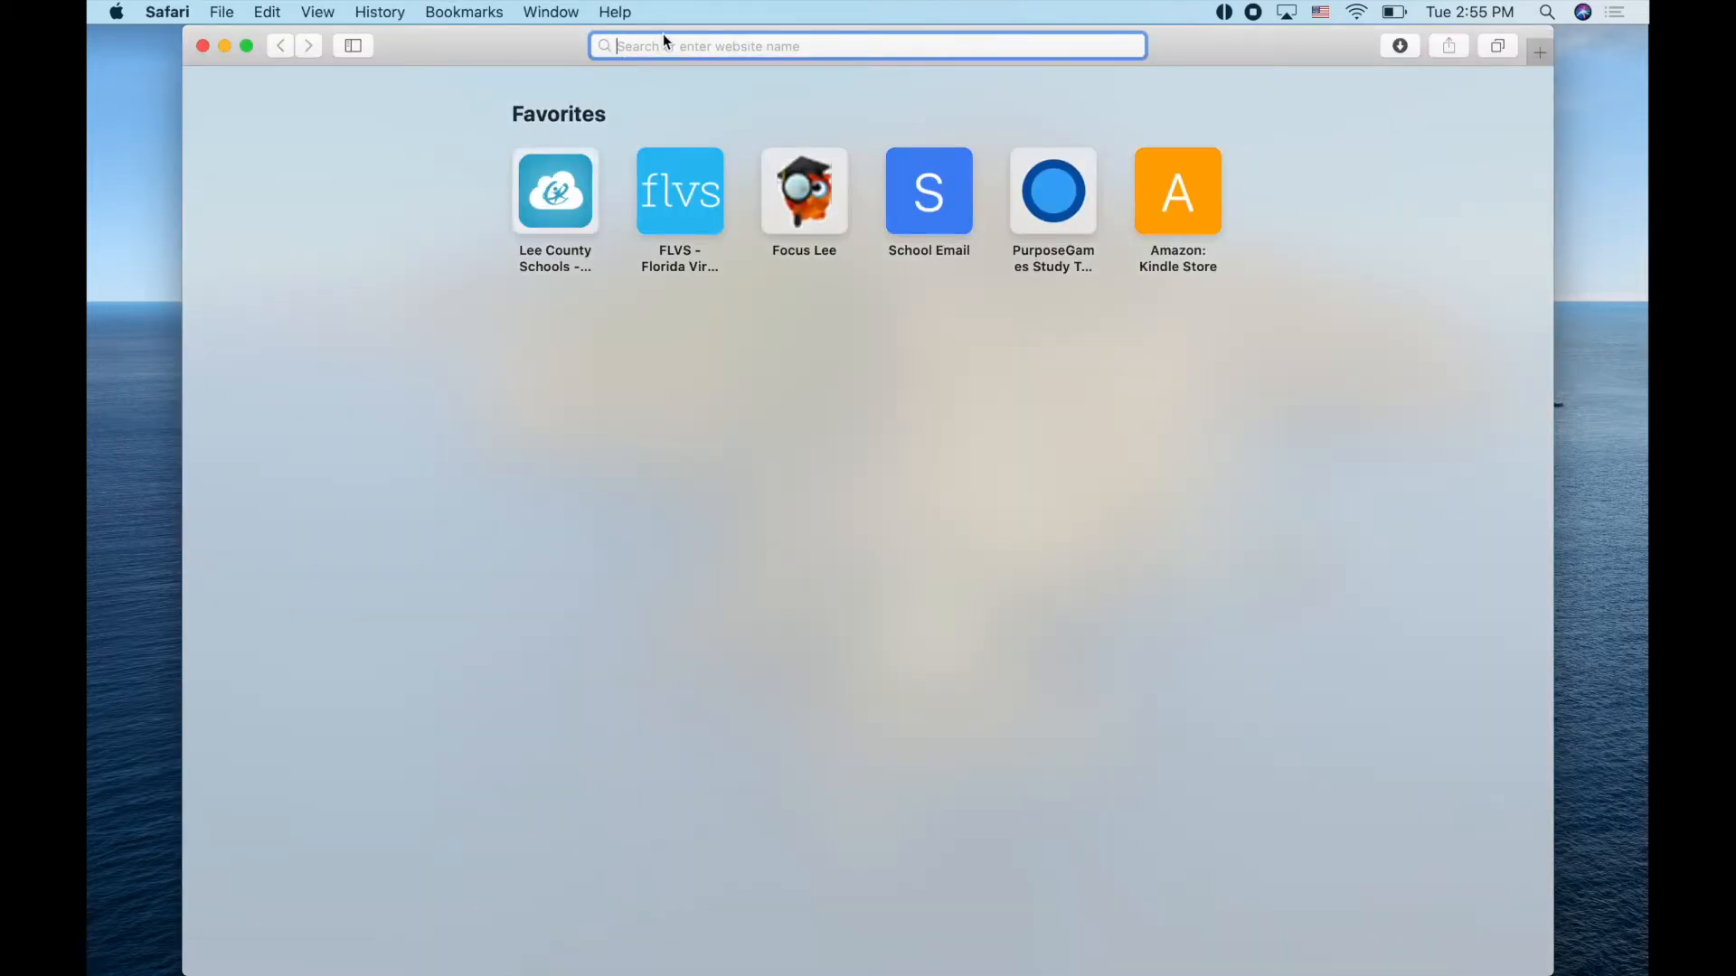
pyautogui.write('drop')
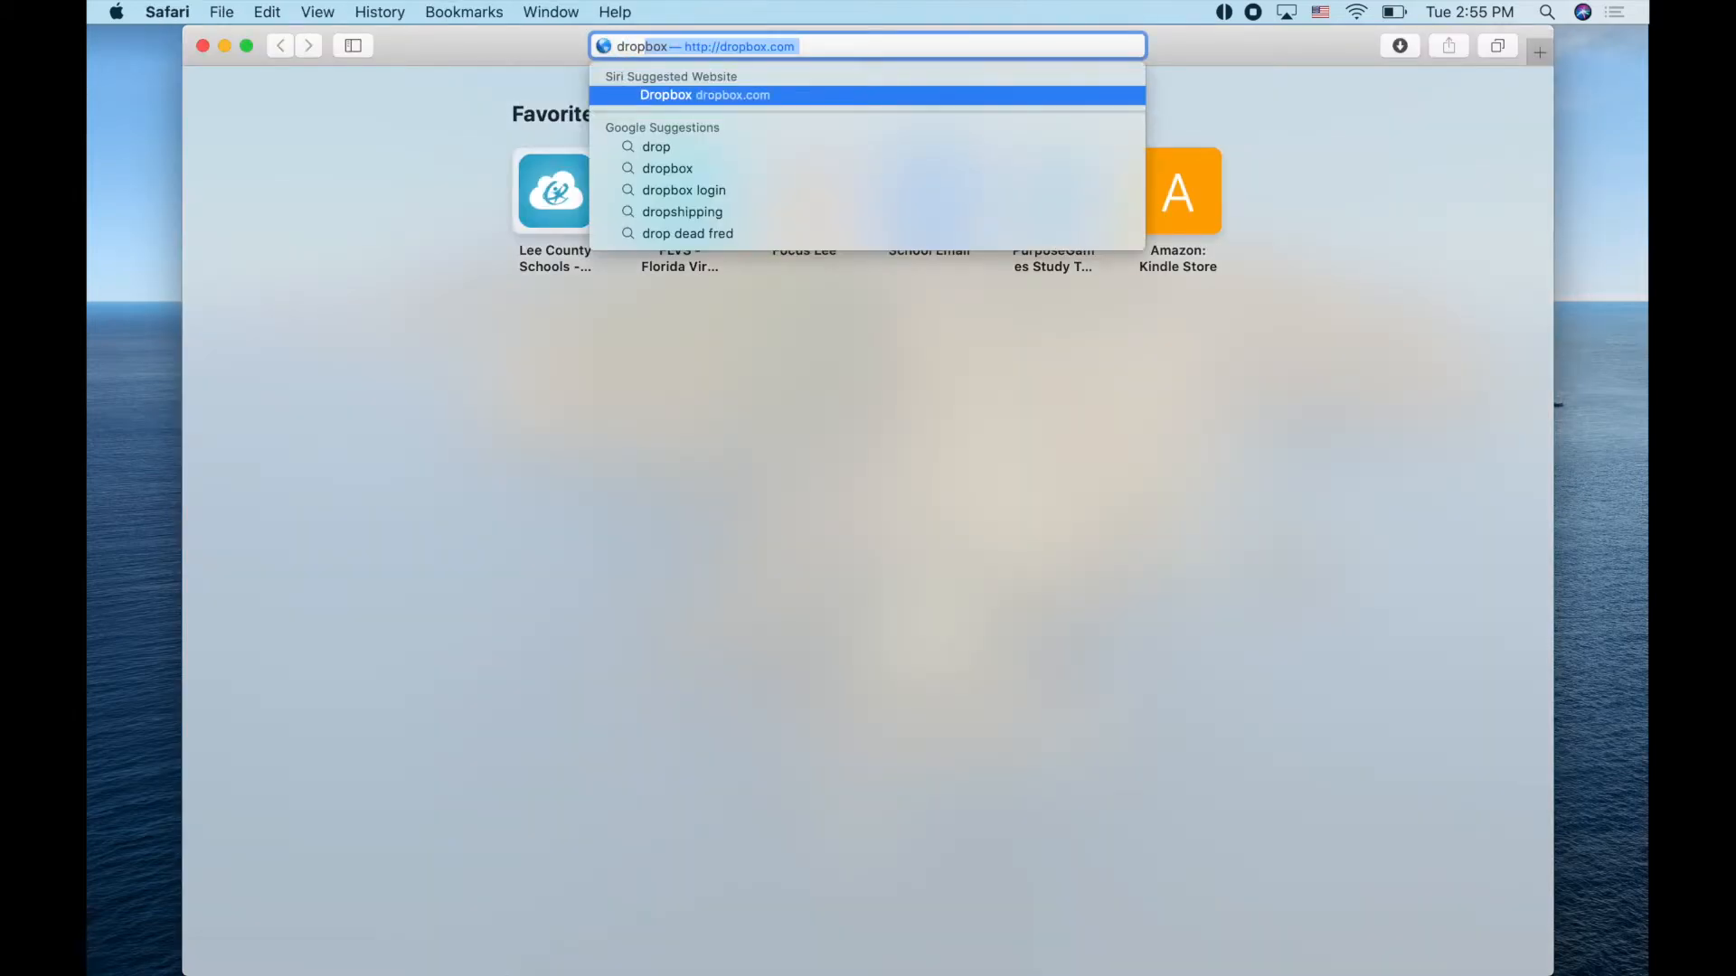
pyautogui.press('Return')
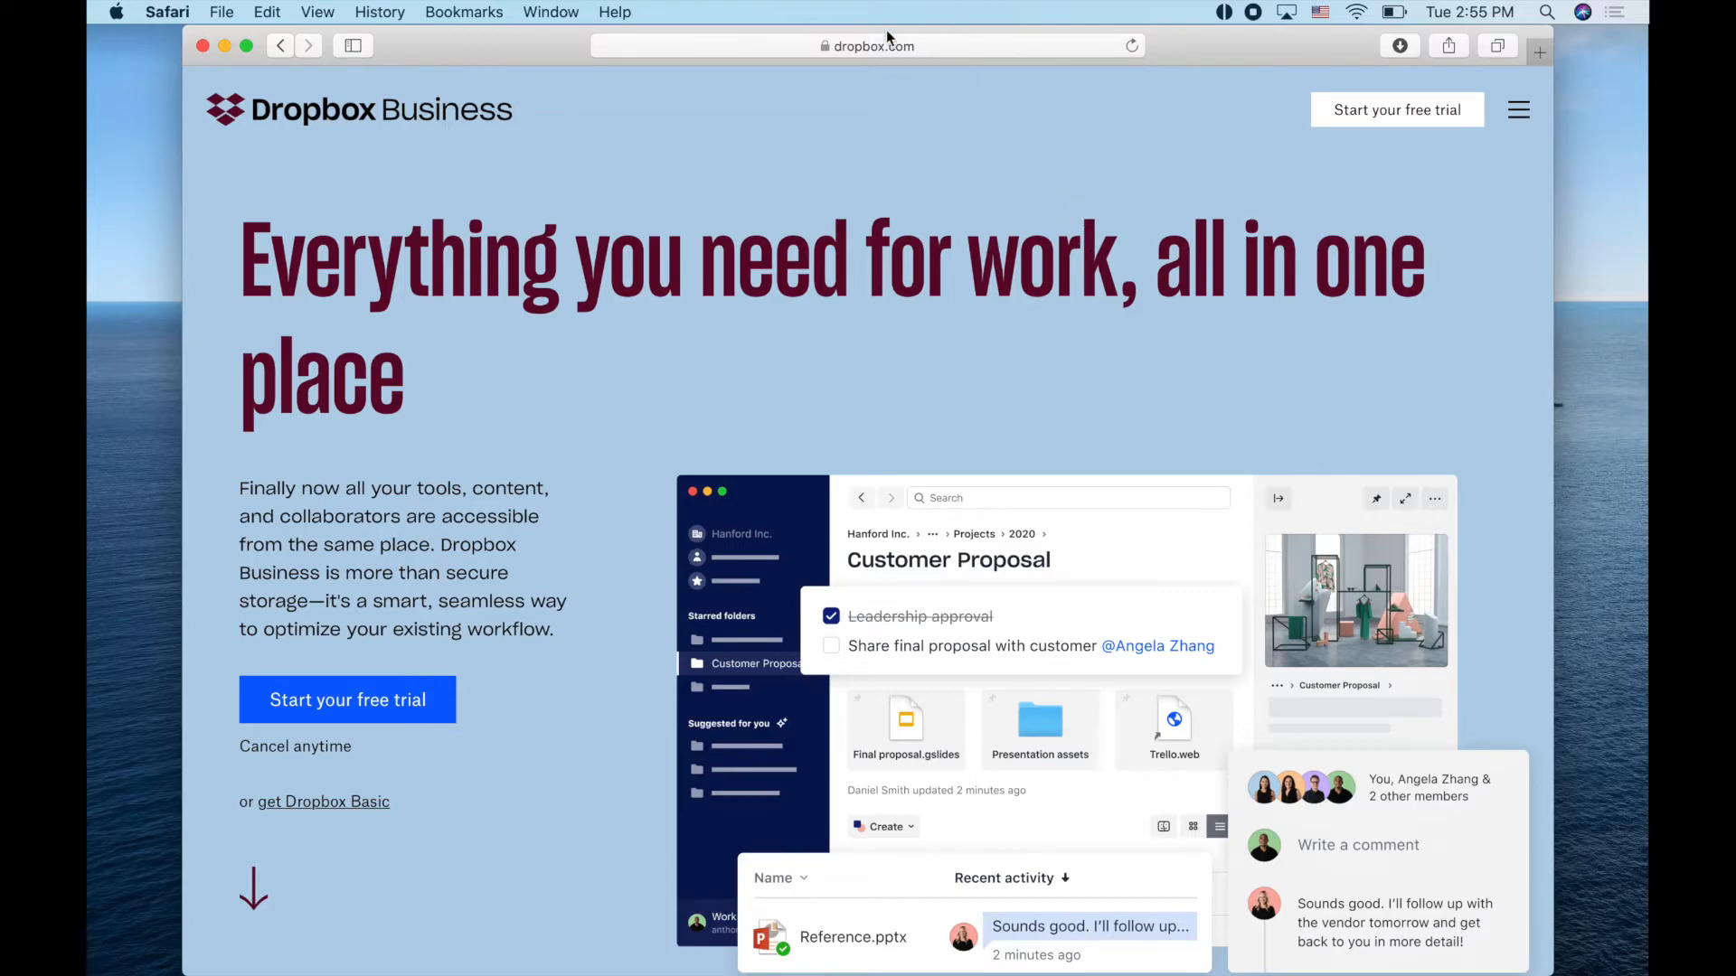
pyautogui.scroll(-6, 390, 857)
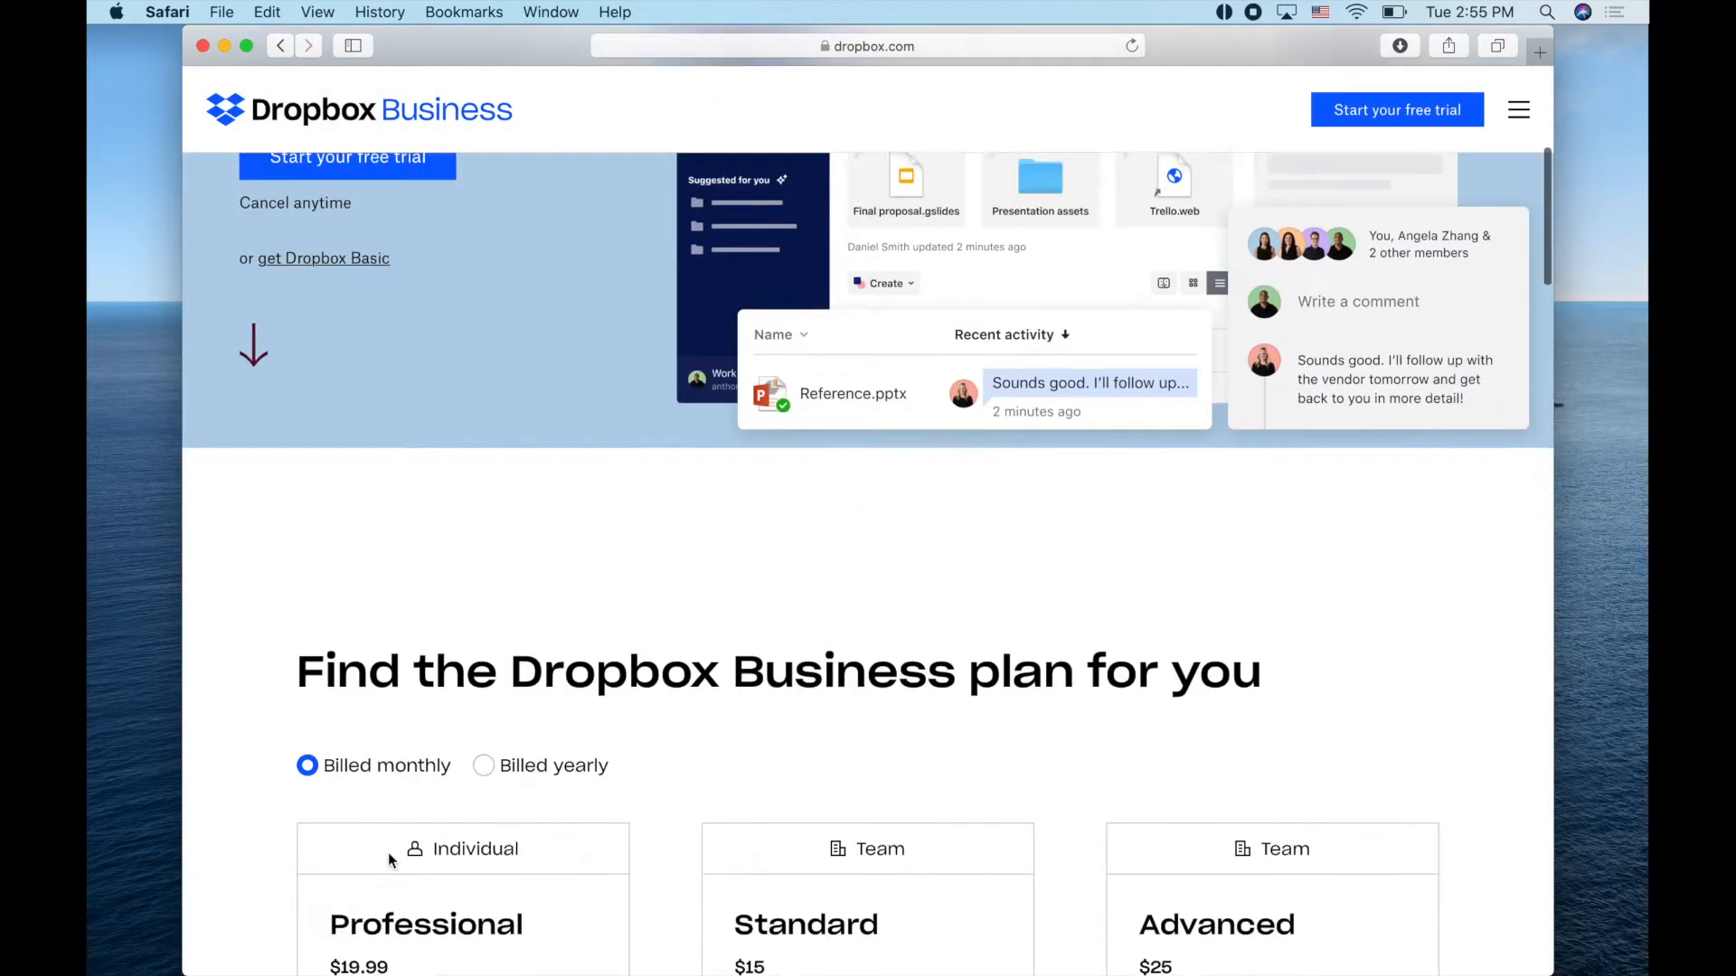
pyautogui.scroll(8, 1107, 81)
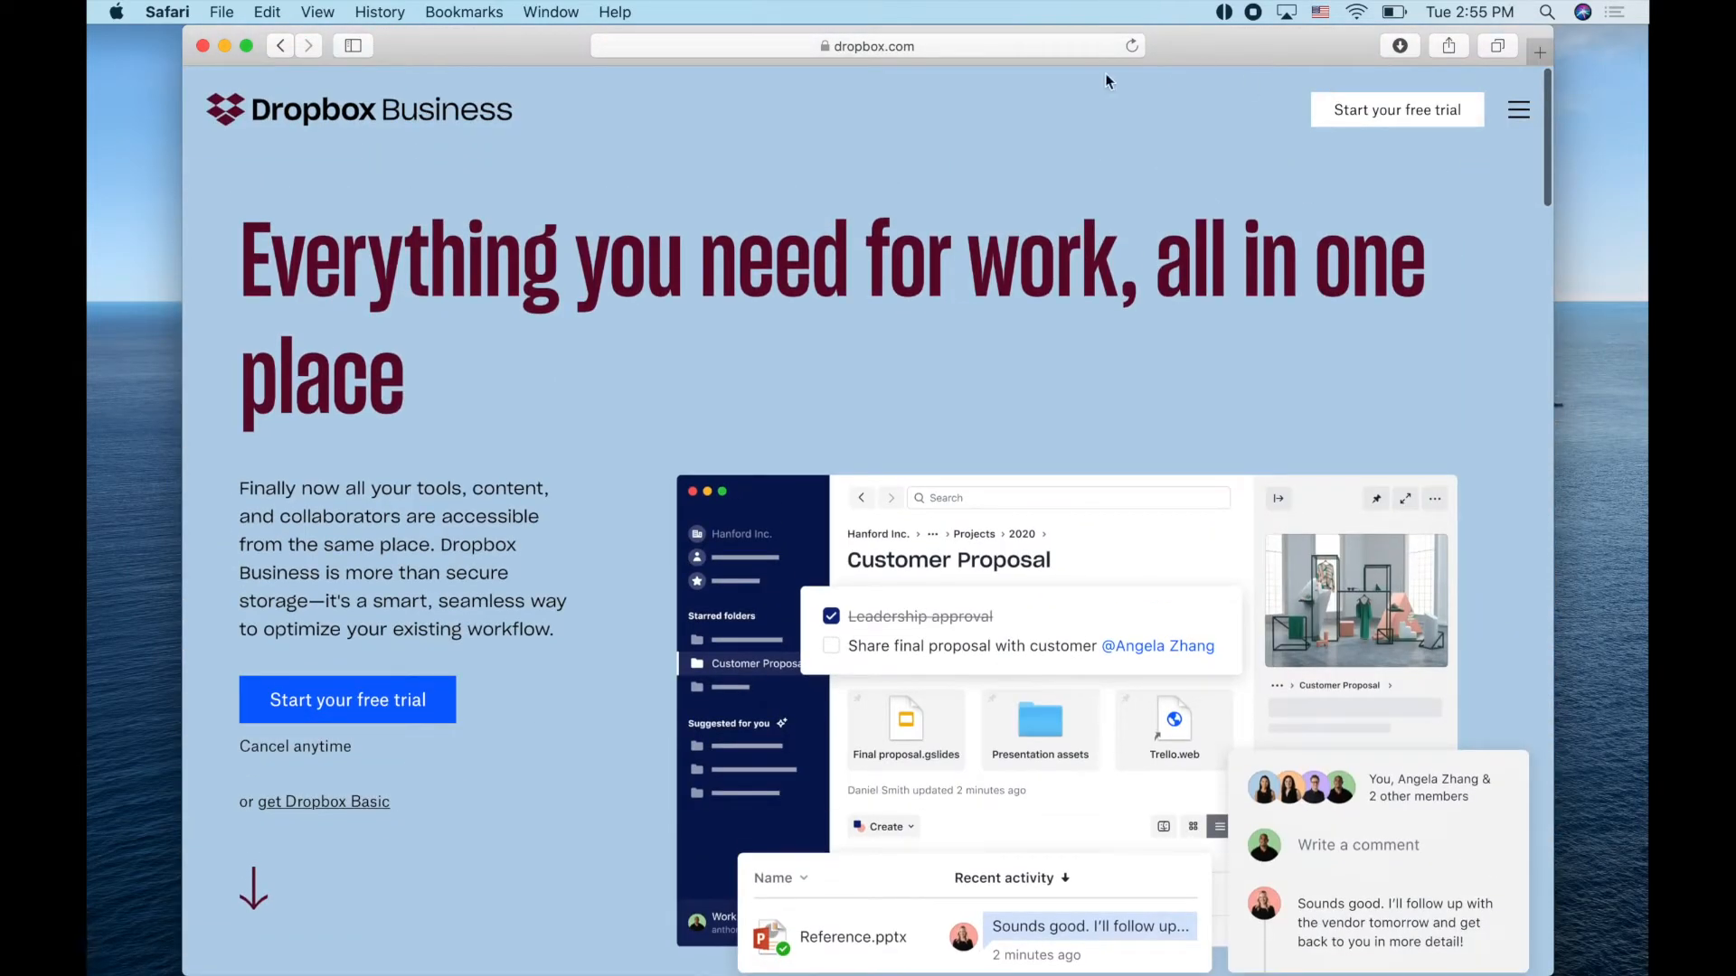
# Load getdropbox.com, which lands on the Dropbox Business homepage
pyautogui.click(1077, 50)
pyautogui.press('super+a')
pyautogui.write('getdropbox.')
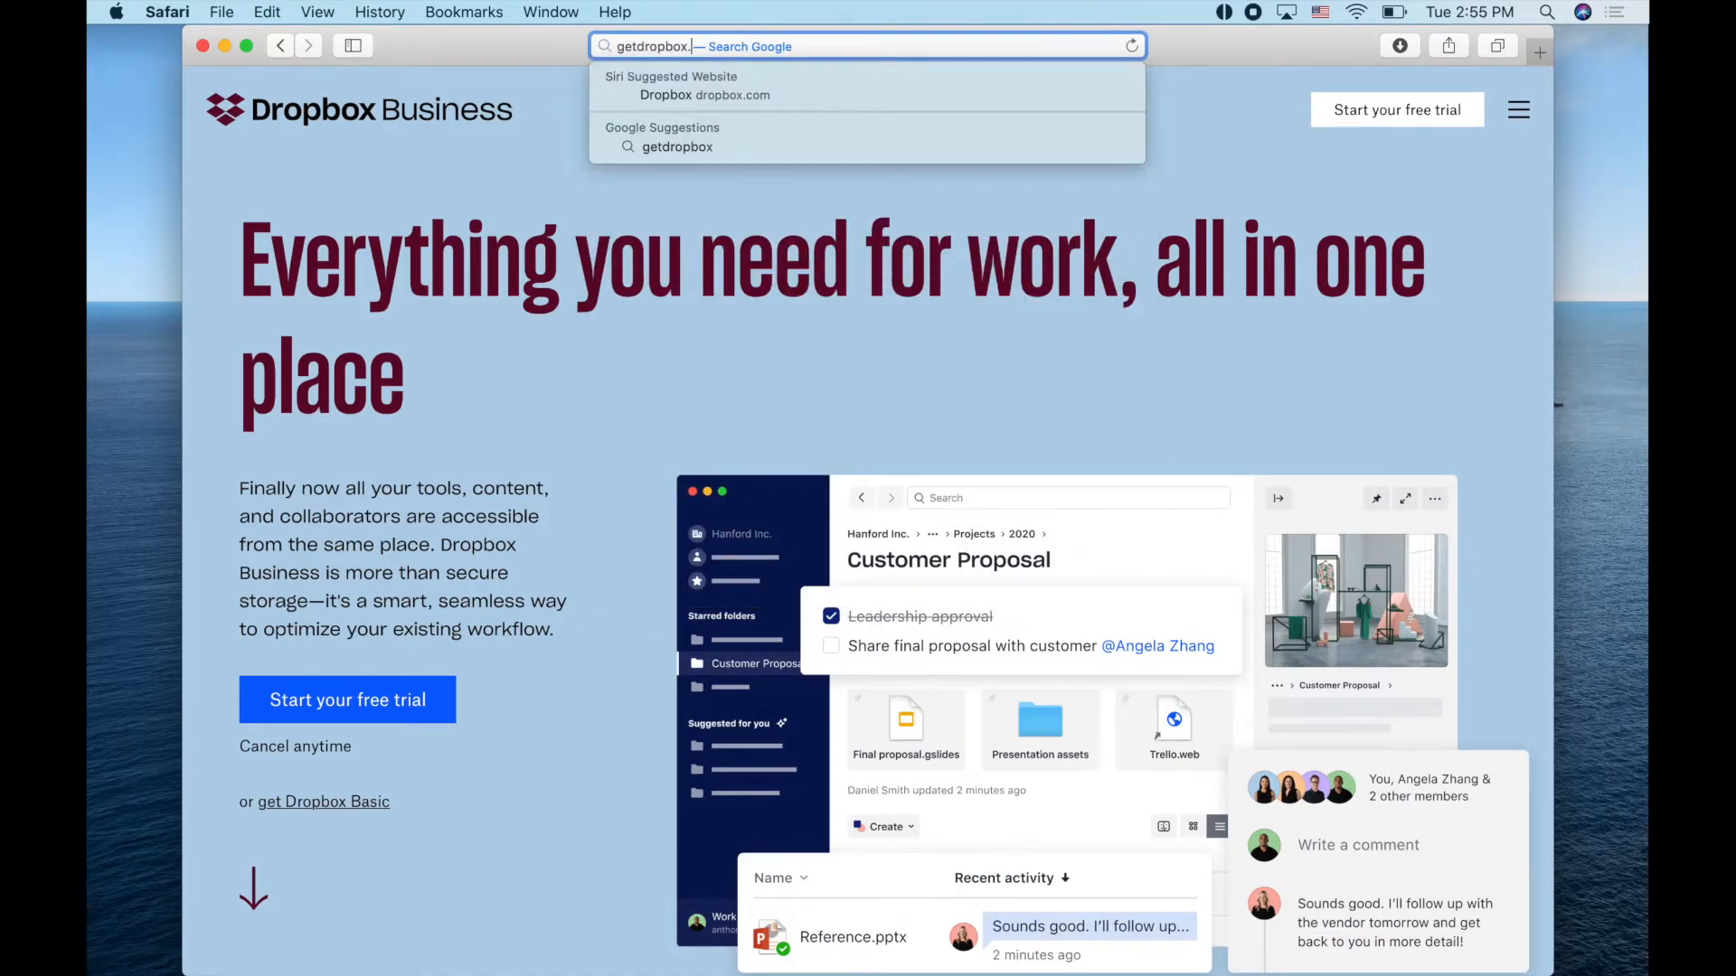
pyautogui.write('com')
pyautogui.press('Return')
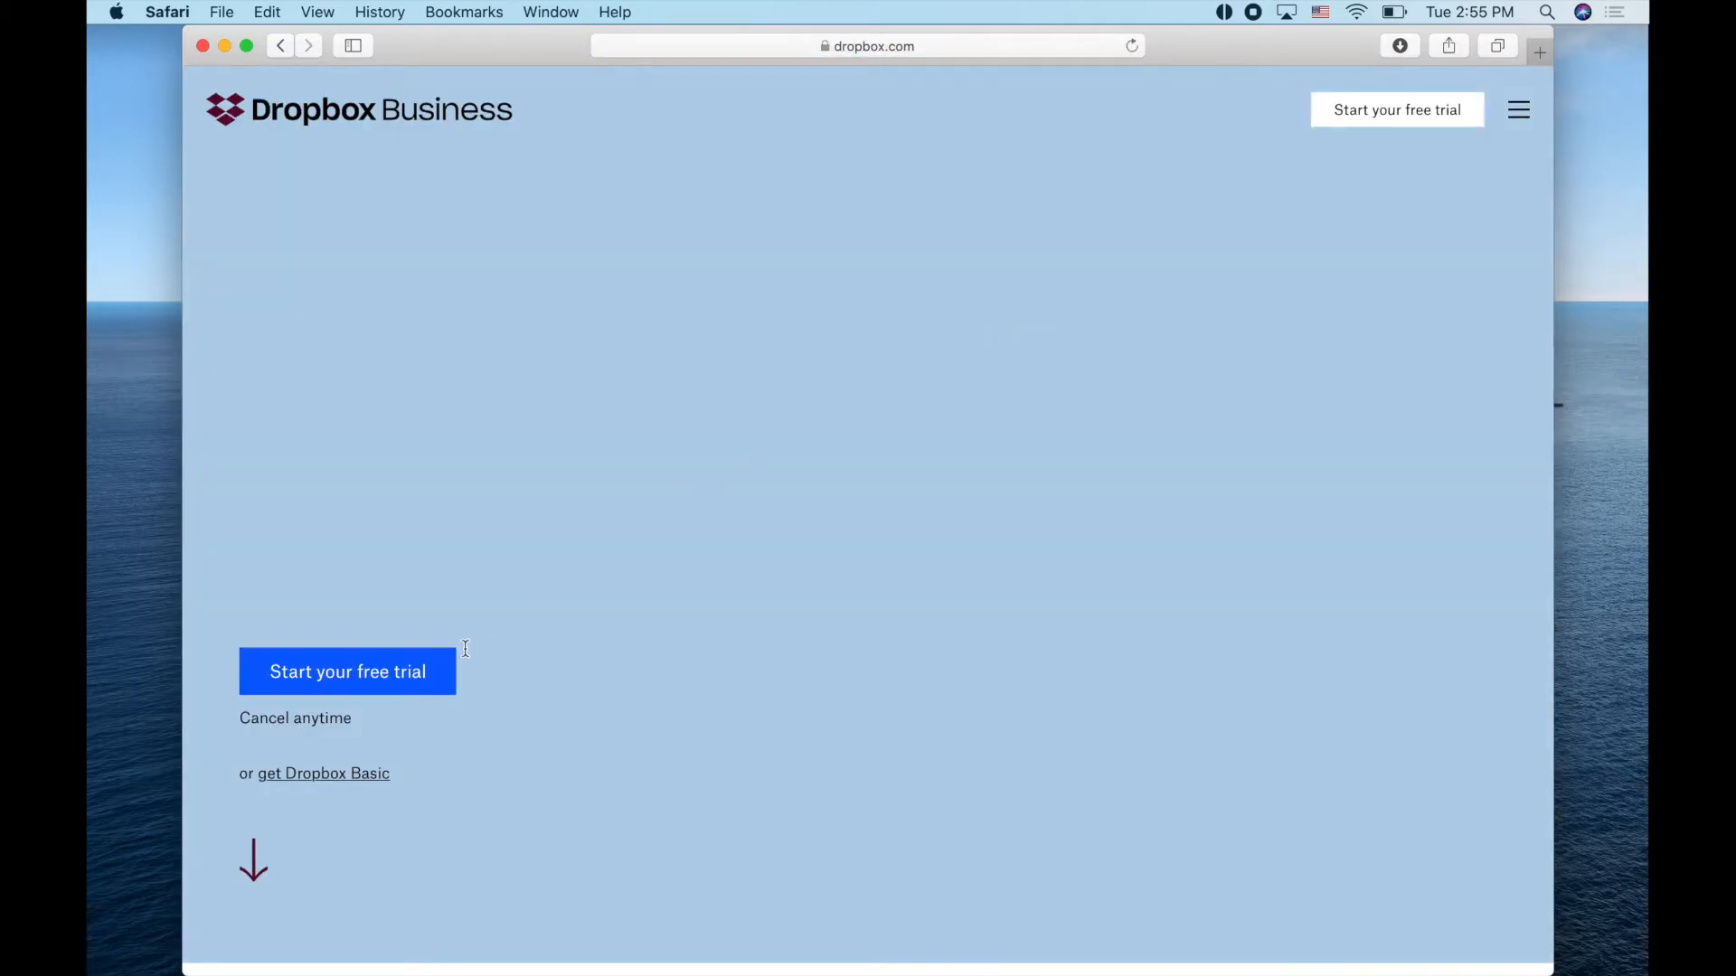
pyautogui.scroll(-4, 367, 536)
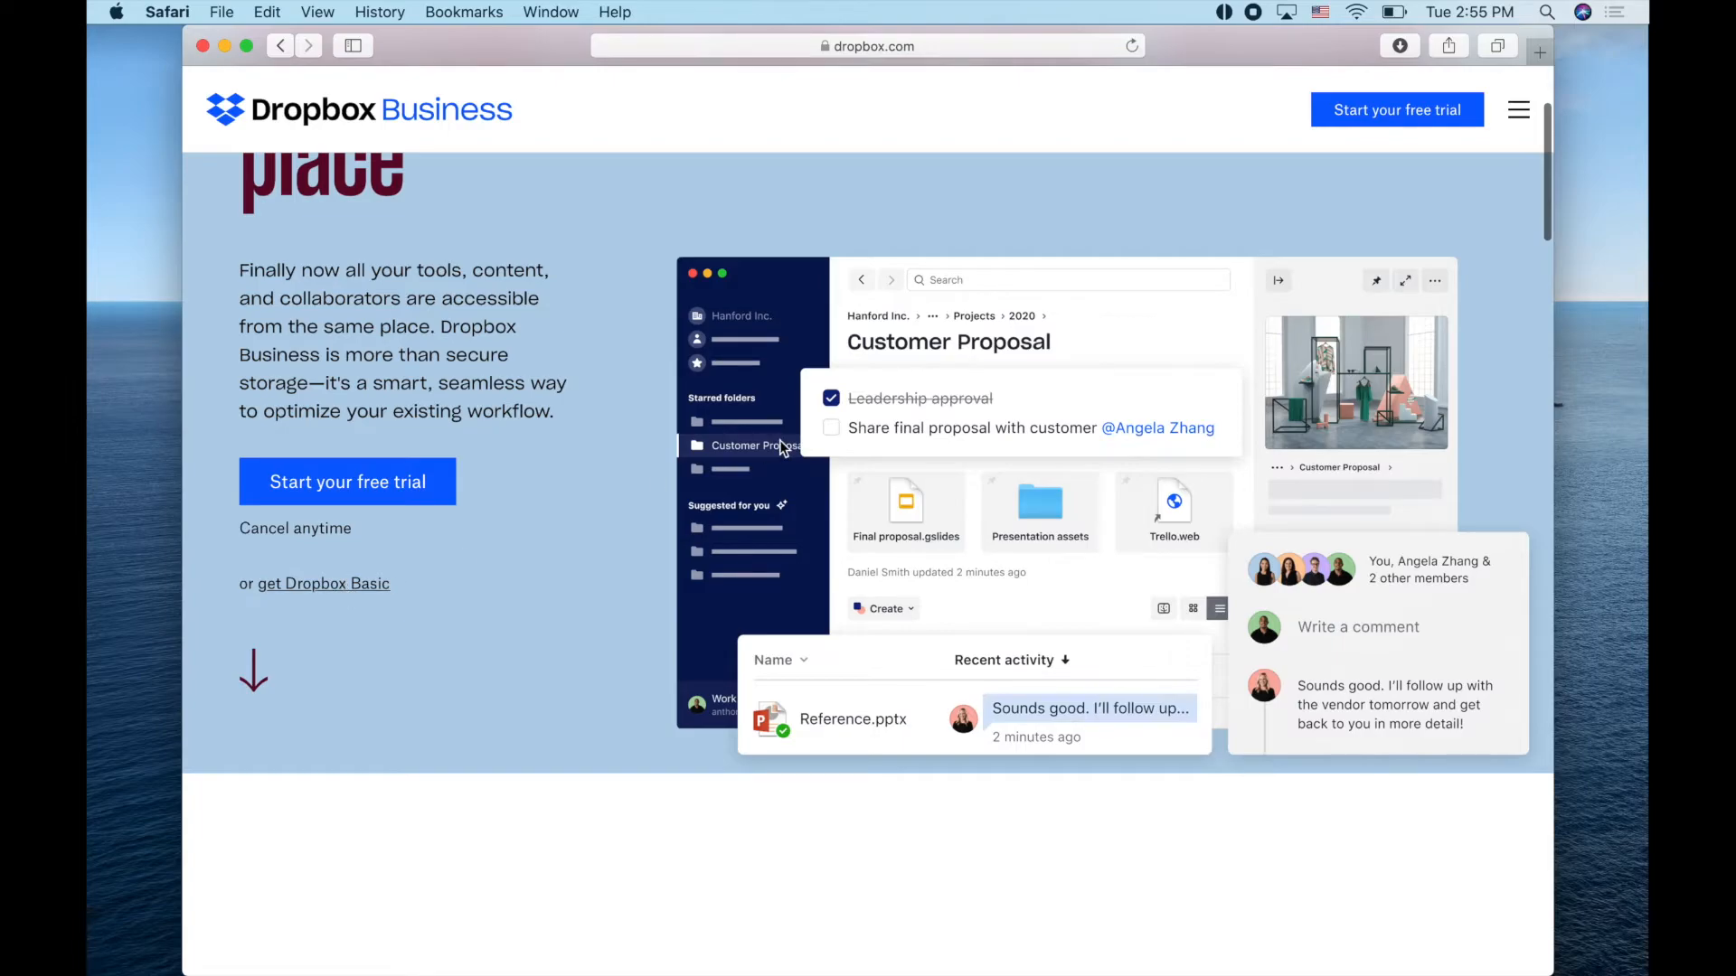
# Open the Dropbox Basic page and scroll through it
pyautogui.click(312, 586)
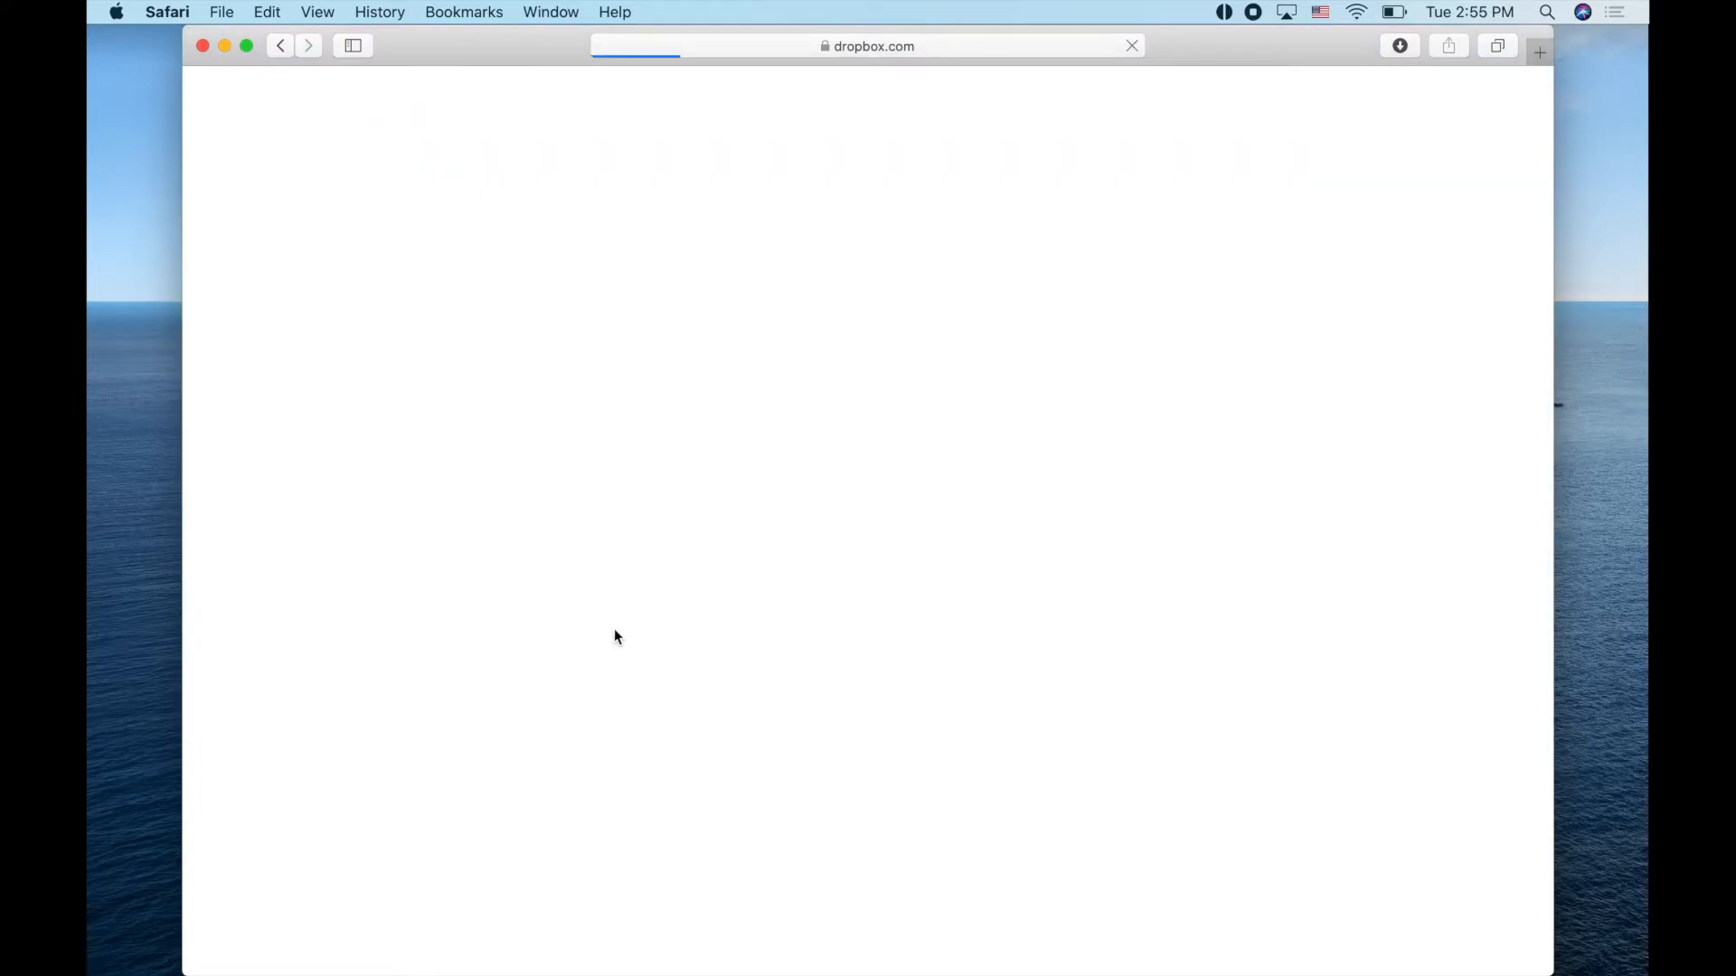
pyautogui.scroll(-20, 807, 651)
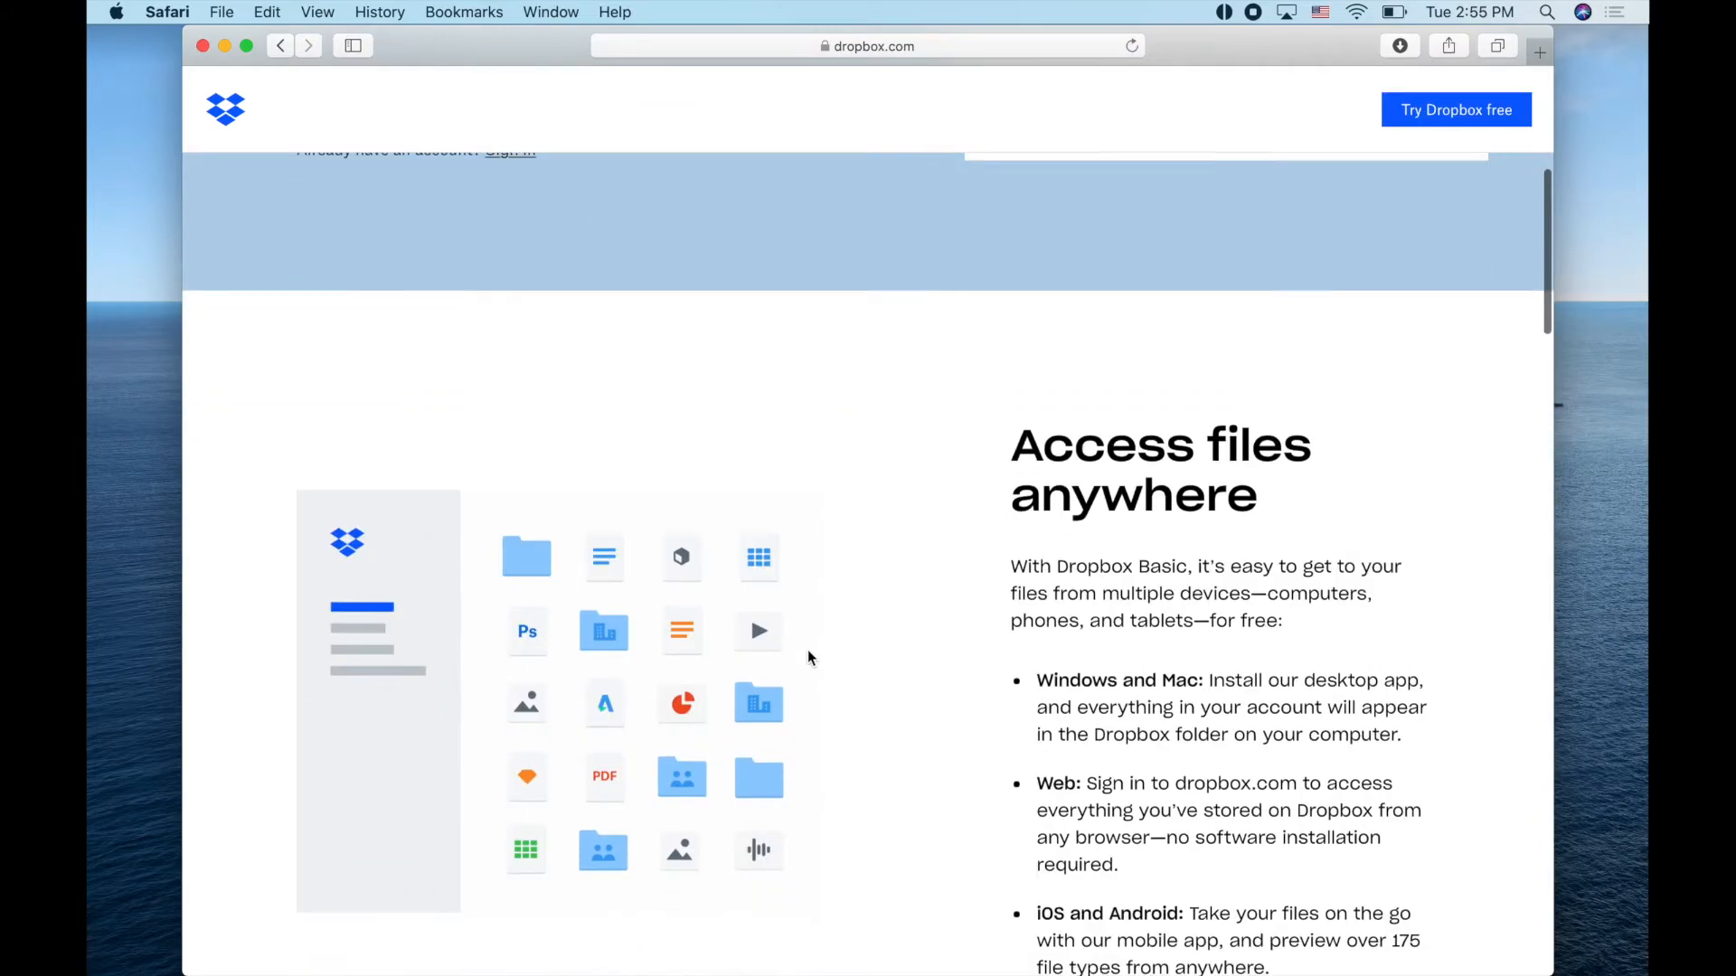
pyautogui.scroll(-14, 807, 658)
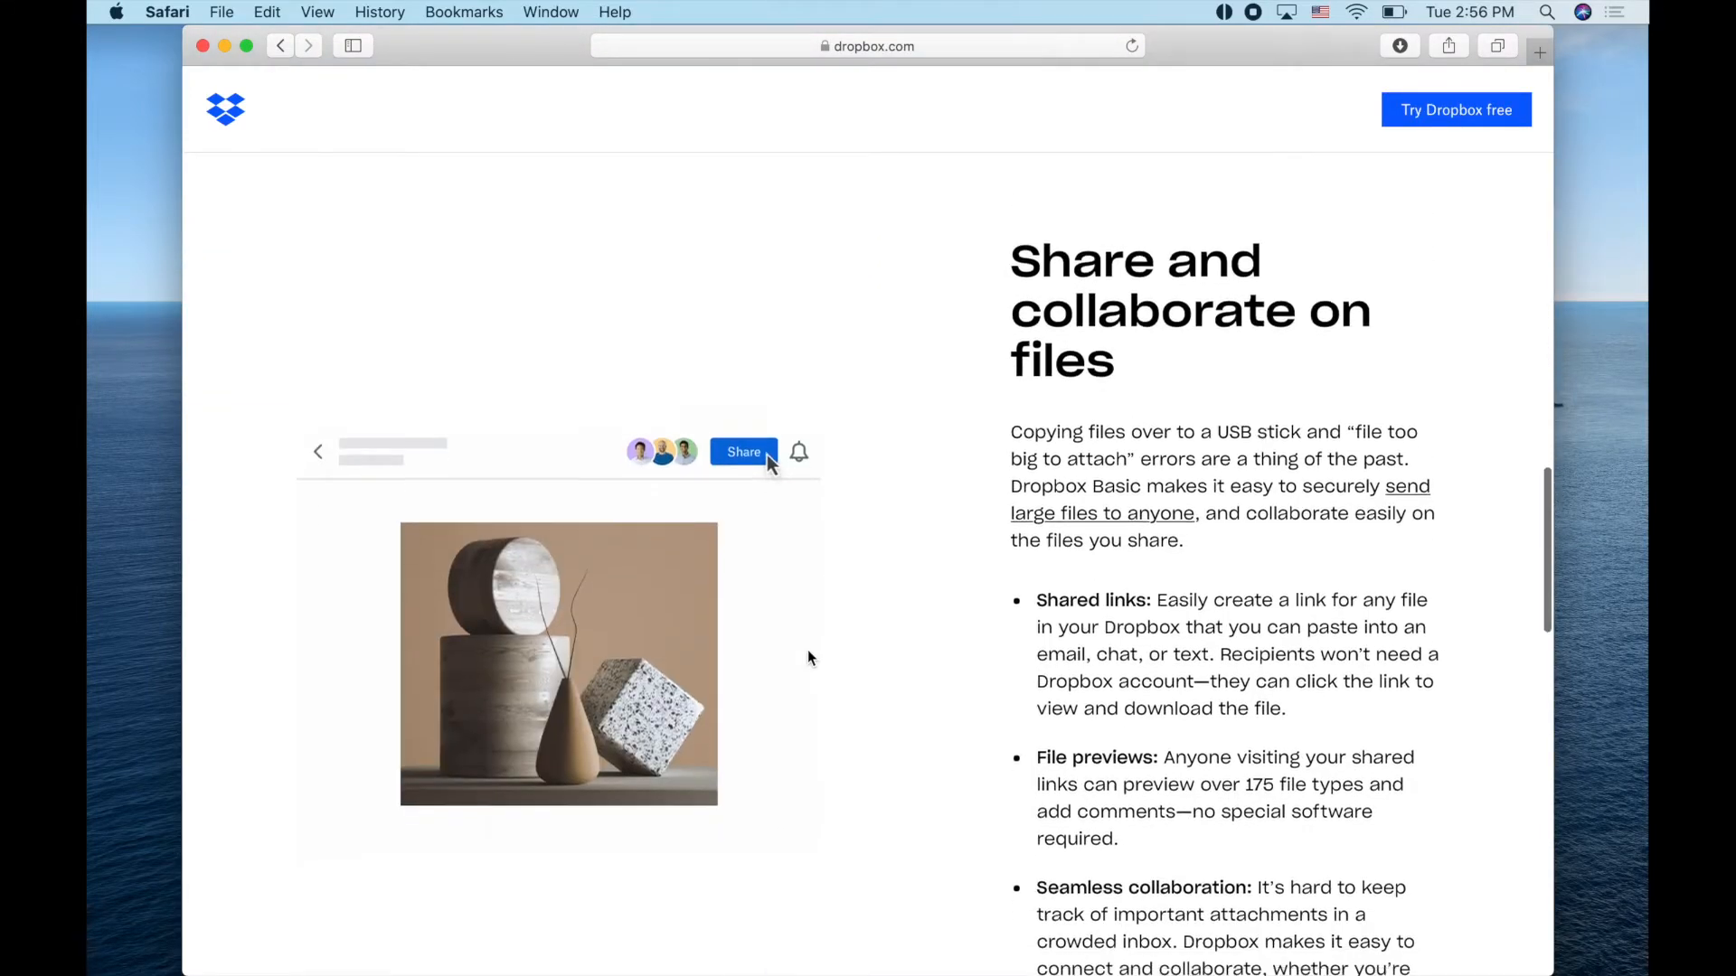
pyautogui.scroll(13, 807, 659)
pyautogui.scroll(15, 811, 659)
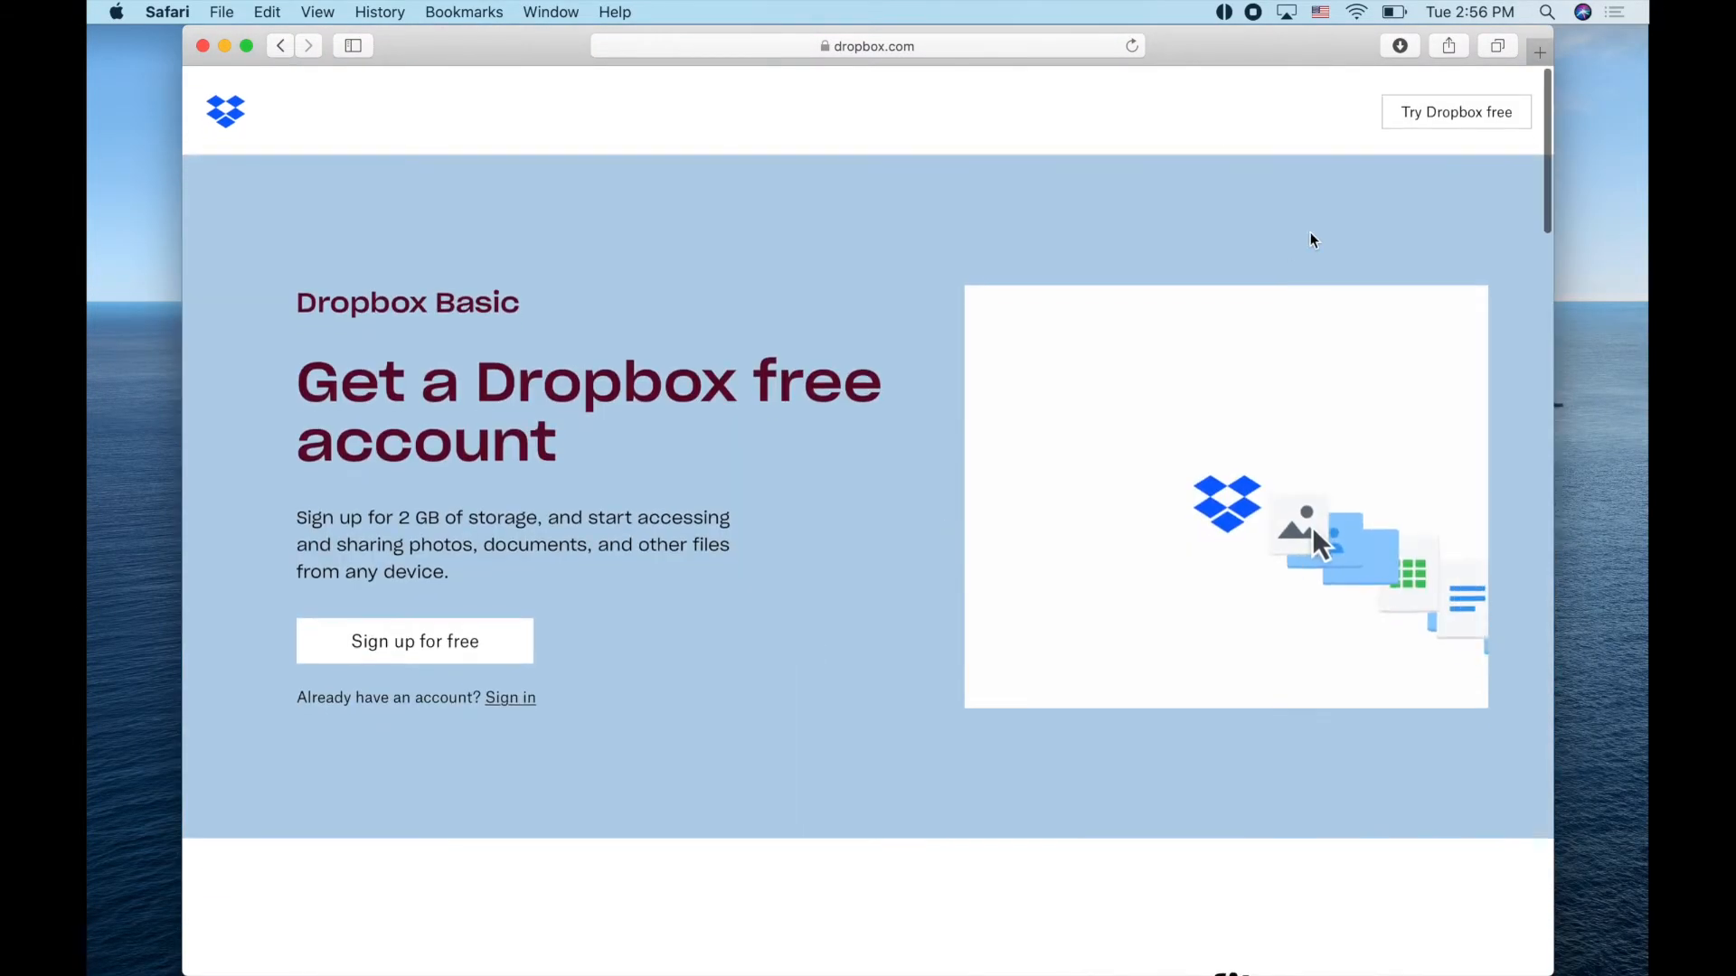
# Download the Dropbox app, allowing downloads from dropbox.com
pyautogui.click(1401, 110)
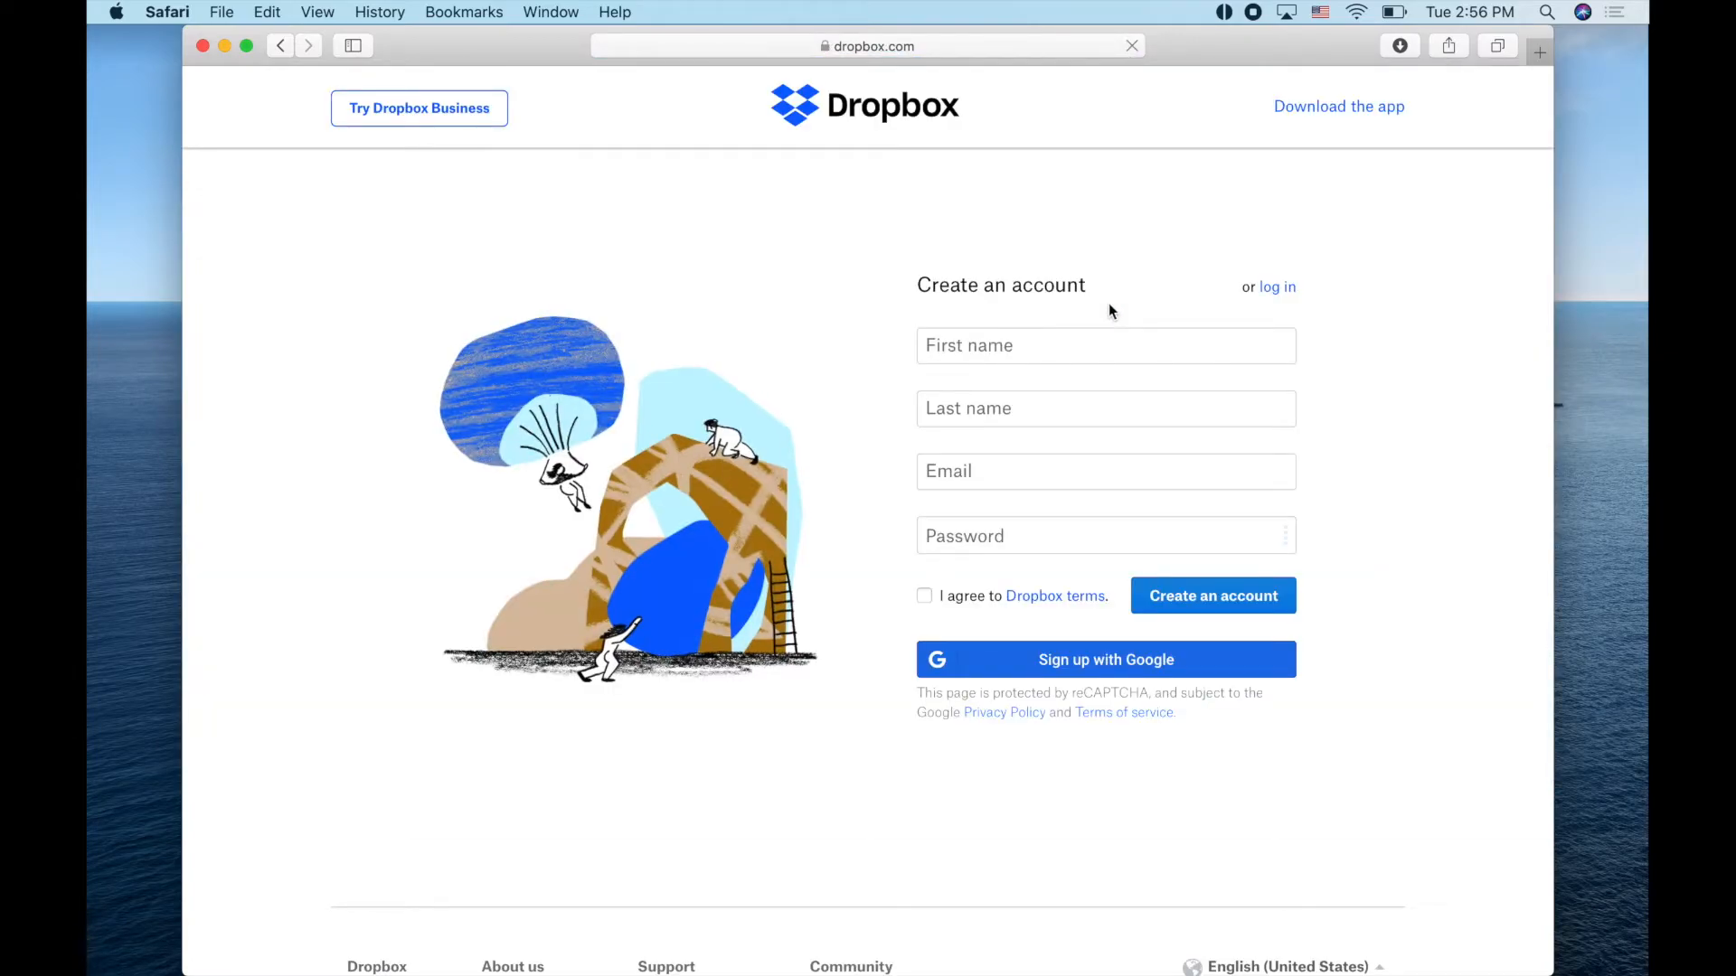
pyautogui.click(1339, 107)
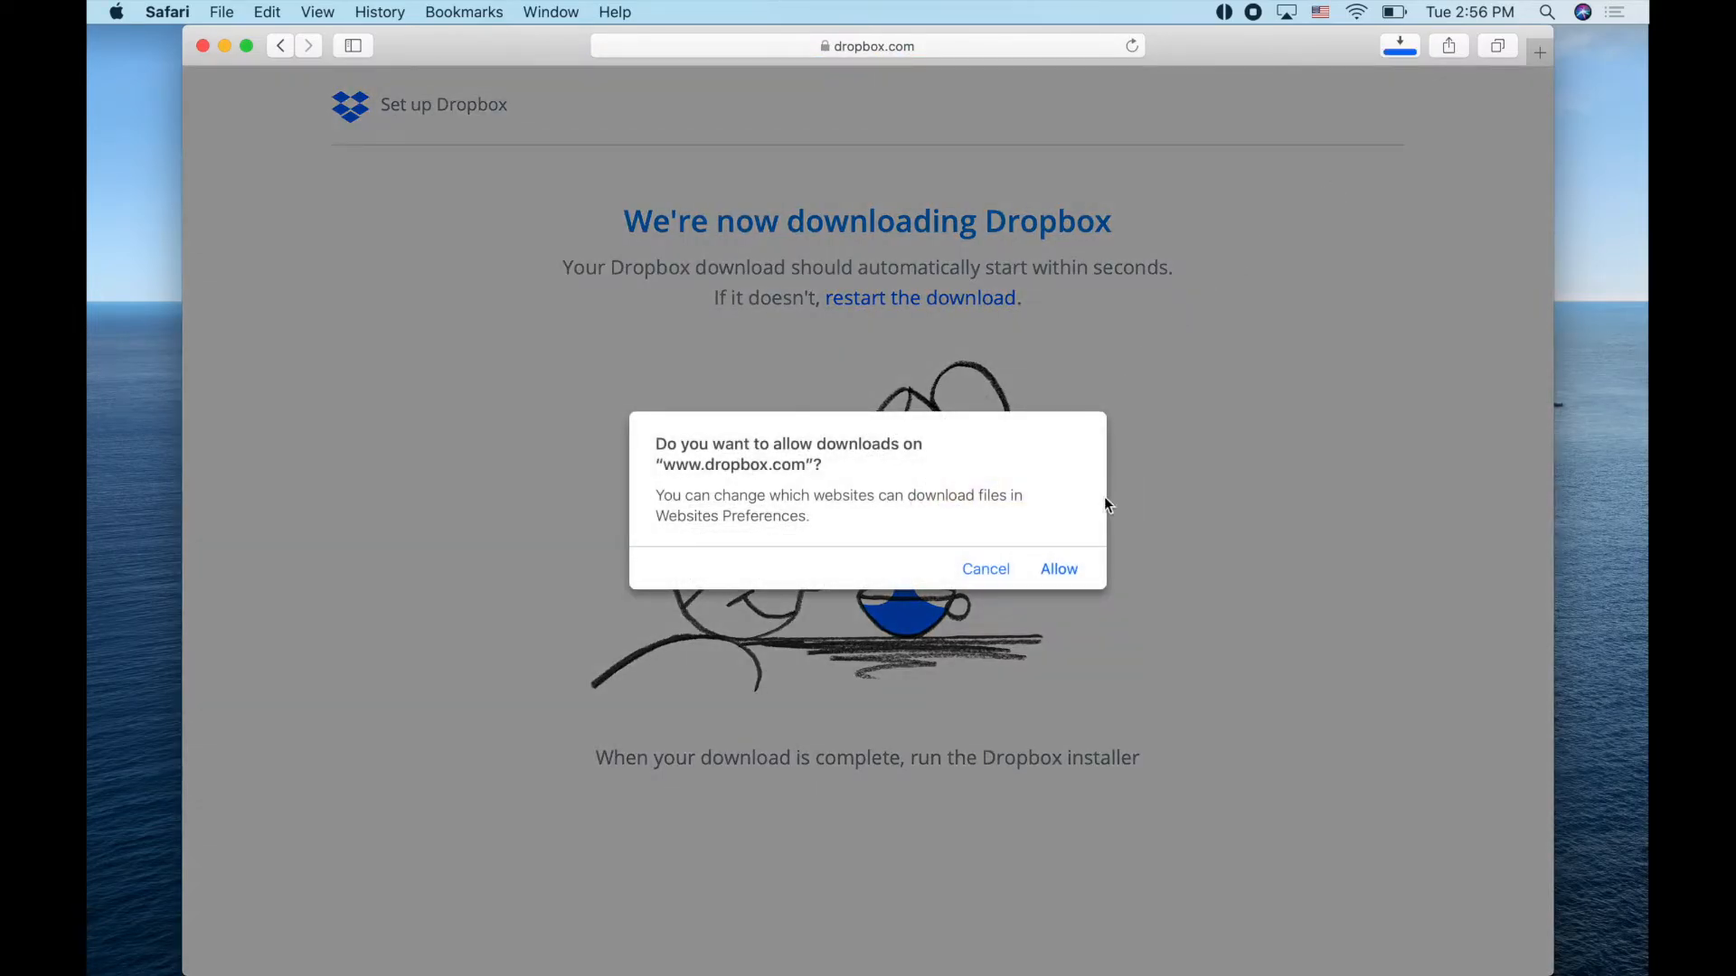
pyautogui.click(1063, 568)
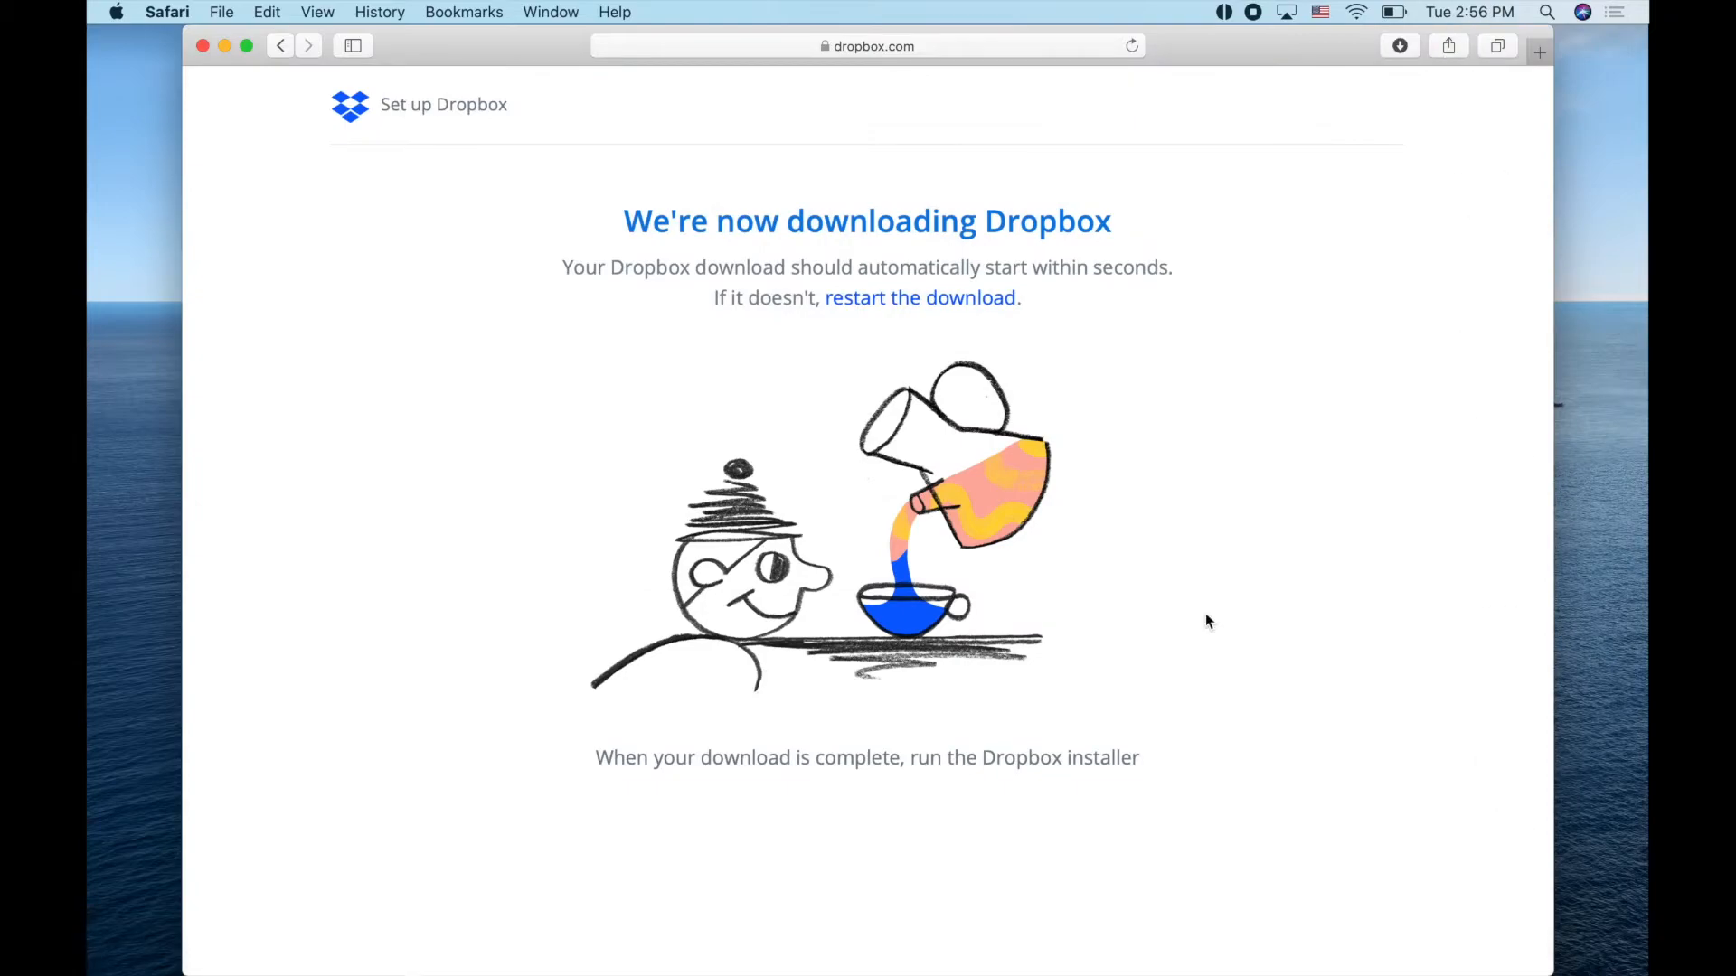
# Check DropboxInstaller.dmg in the Dock Downloads stack, then switch to TextEdit
pyautogui.moveTo(1506, 972)
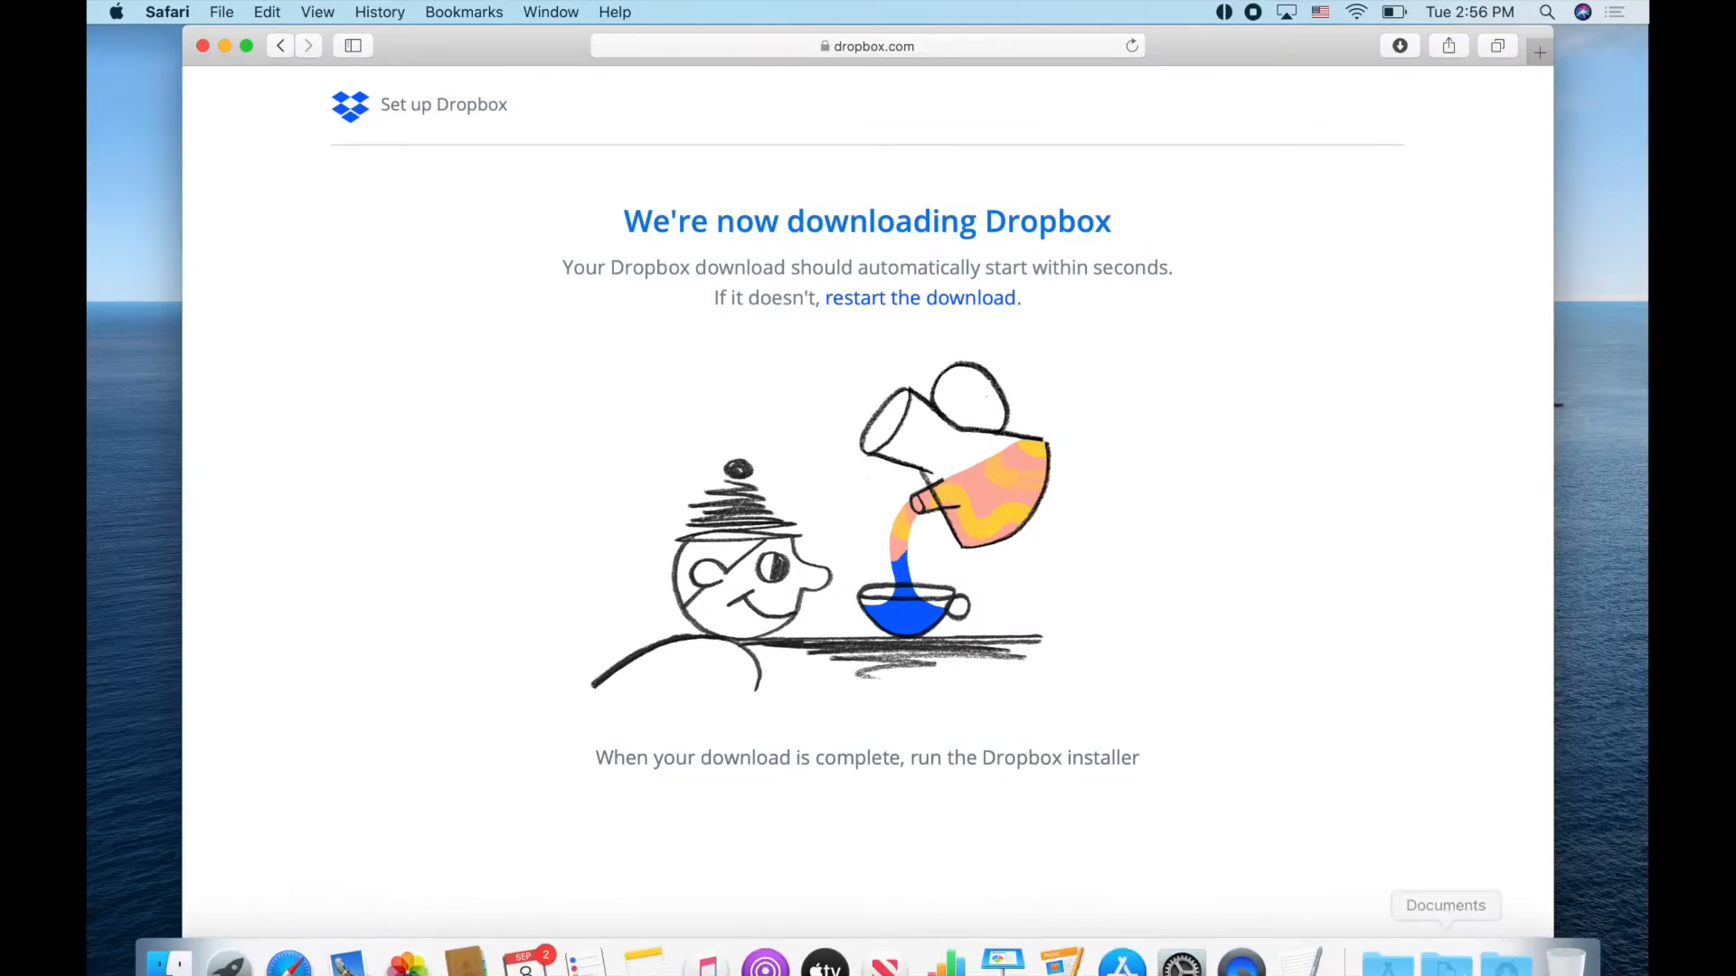
pyautogui.rightClick(1505, 940)
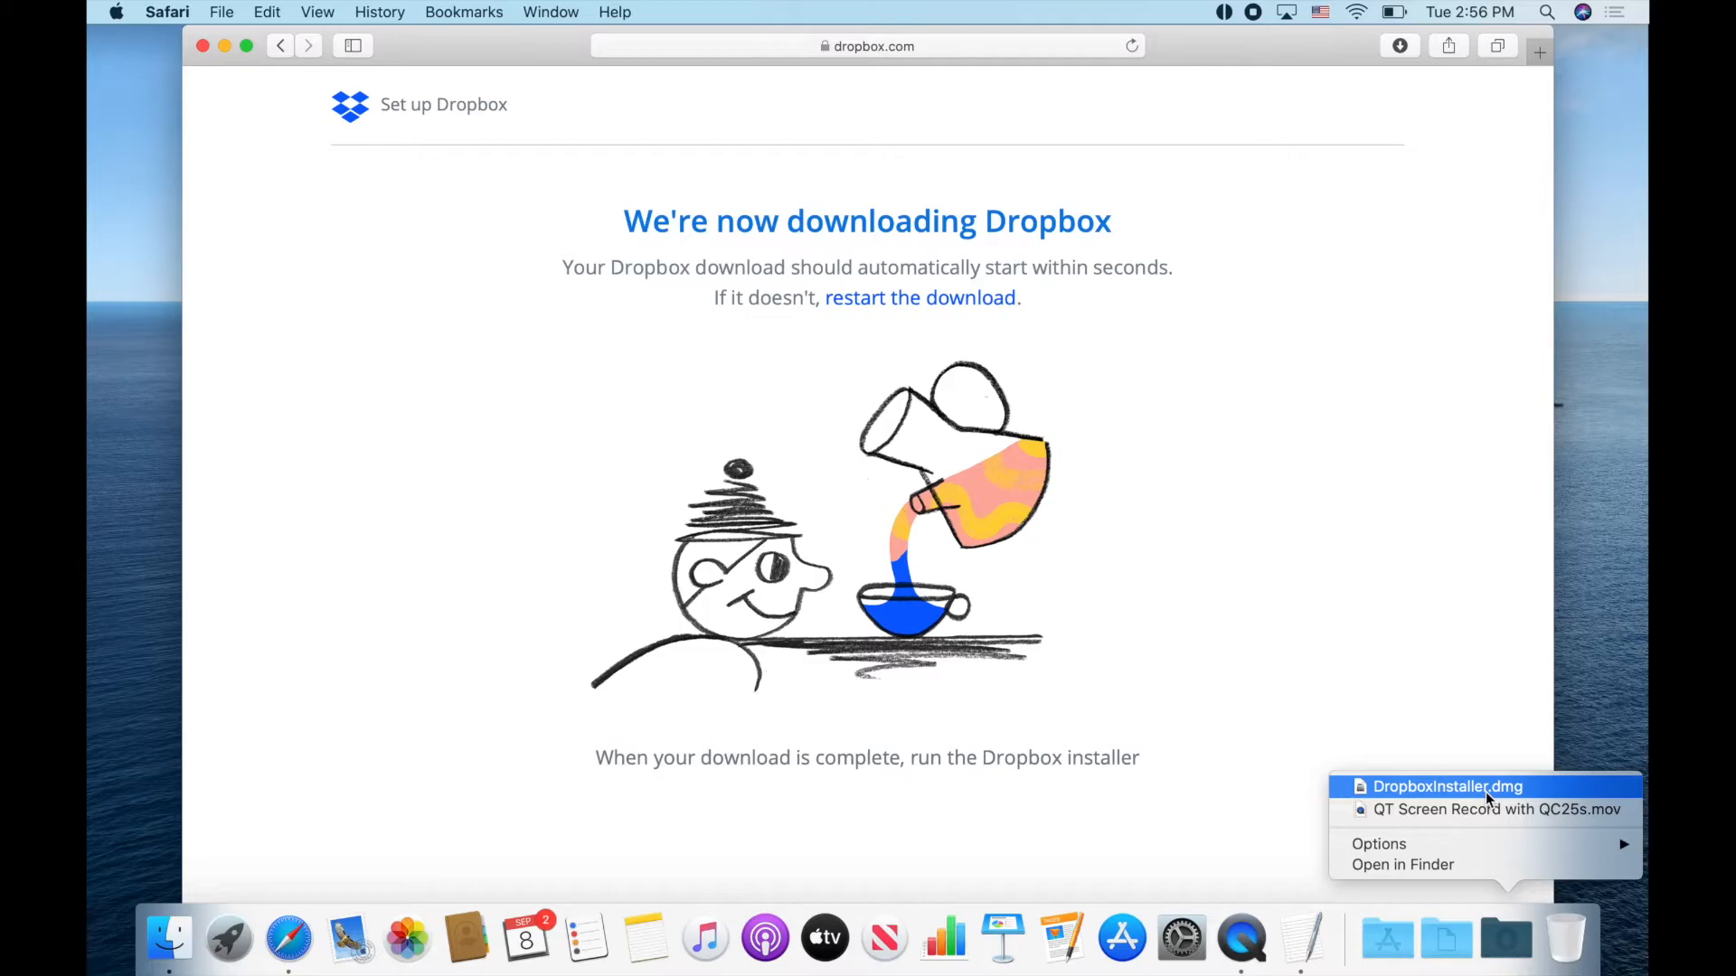
pyautogui.click(1484, 691)
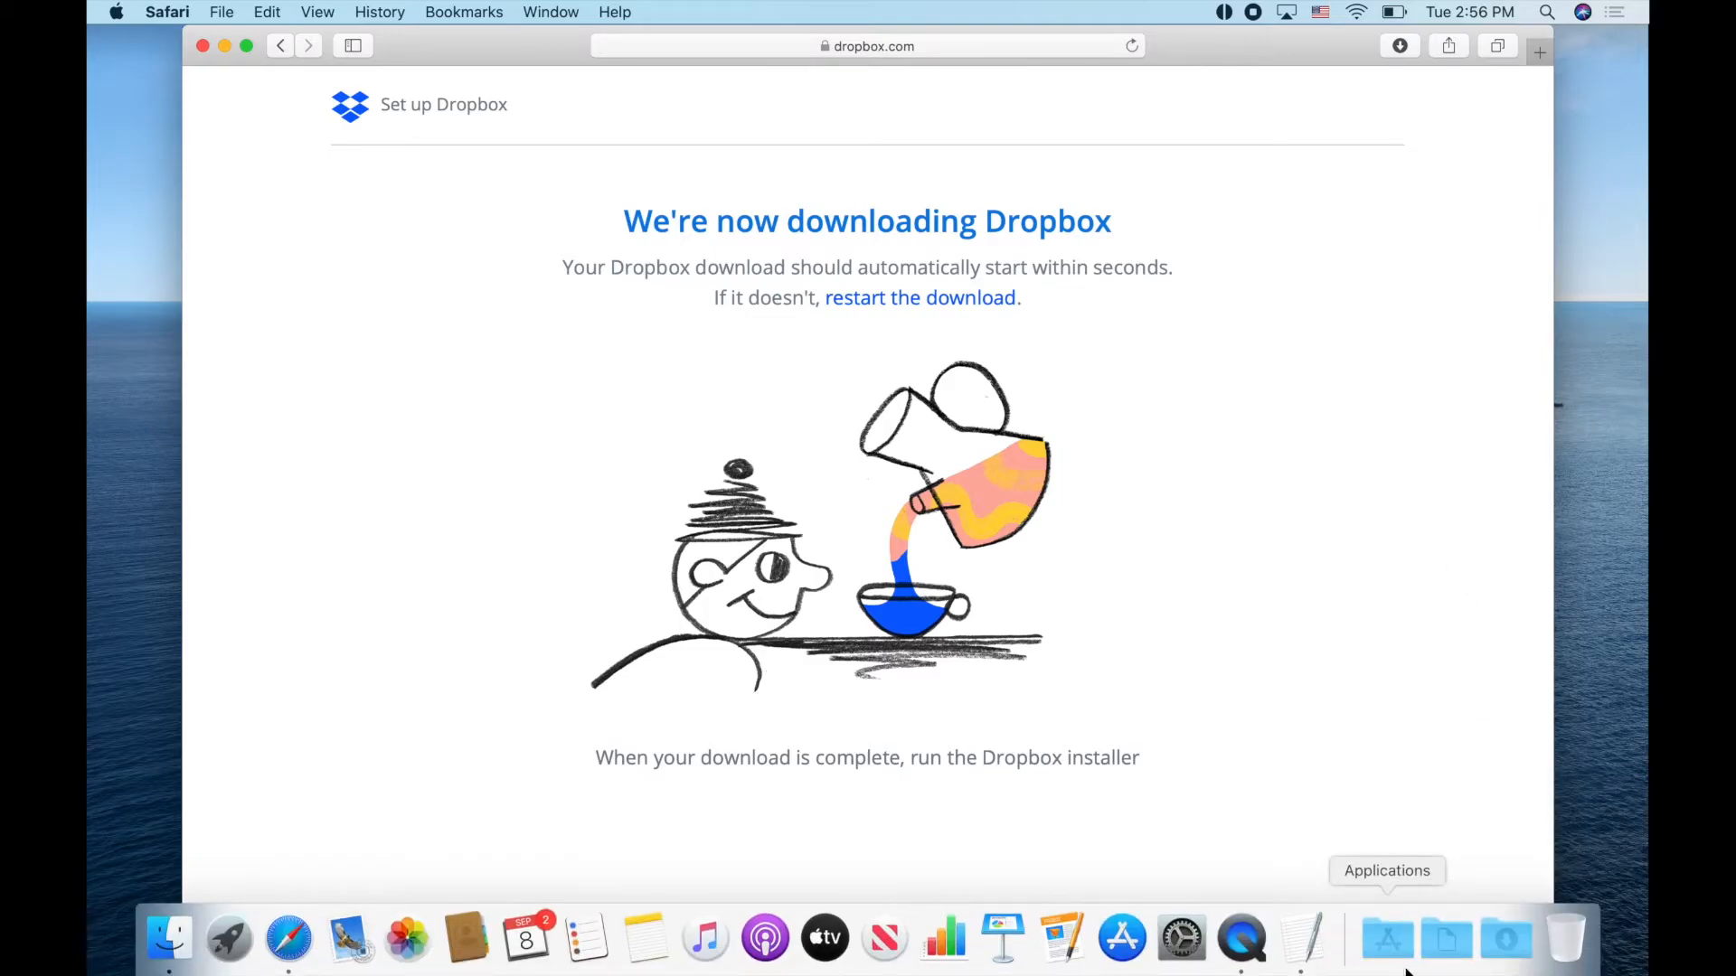
pyautogui.press('super+Tab')
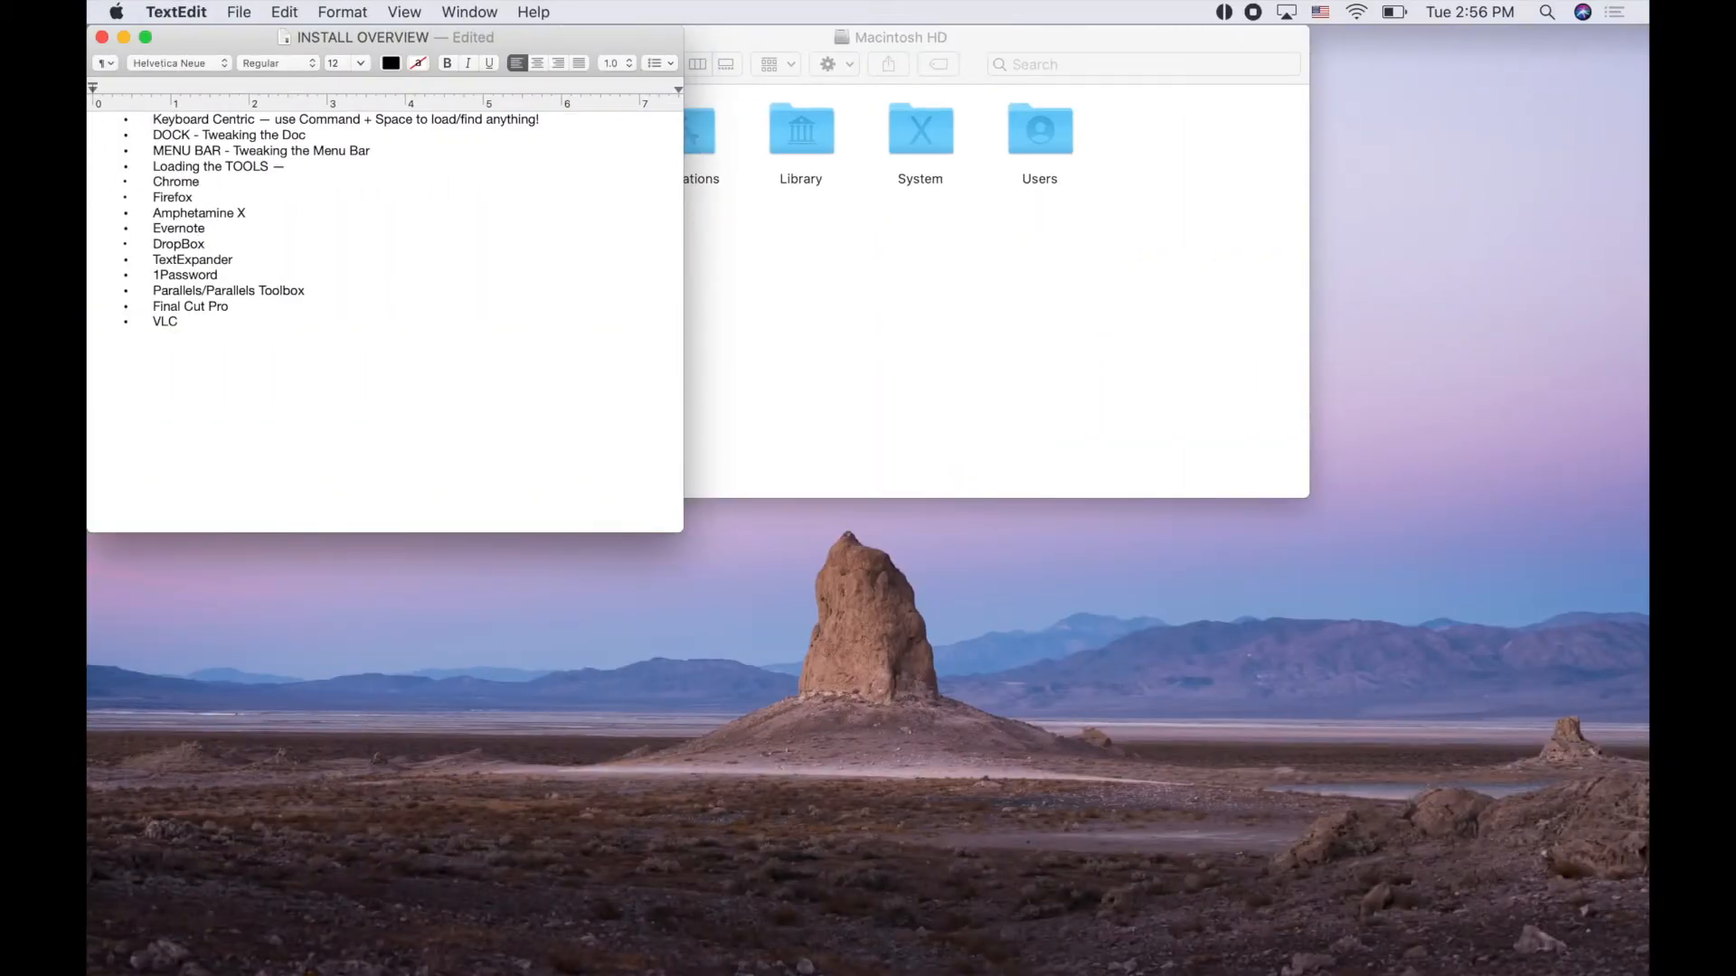
pyautogui.click(193, 197)
pyautogui.write(';em')
pyautogui.press('super+shift+Left')
pyautogui.press('BackSpace')
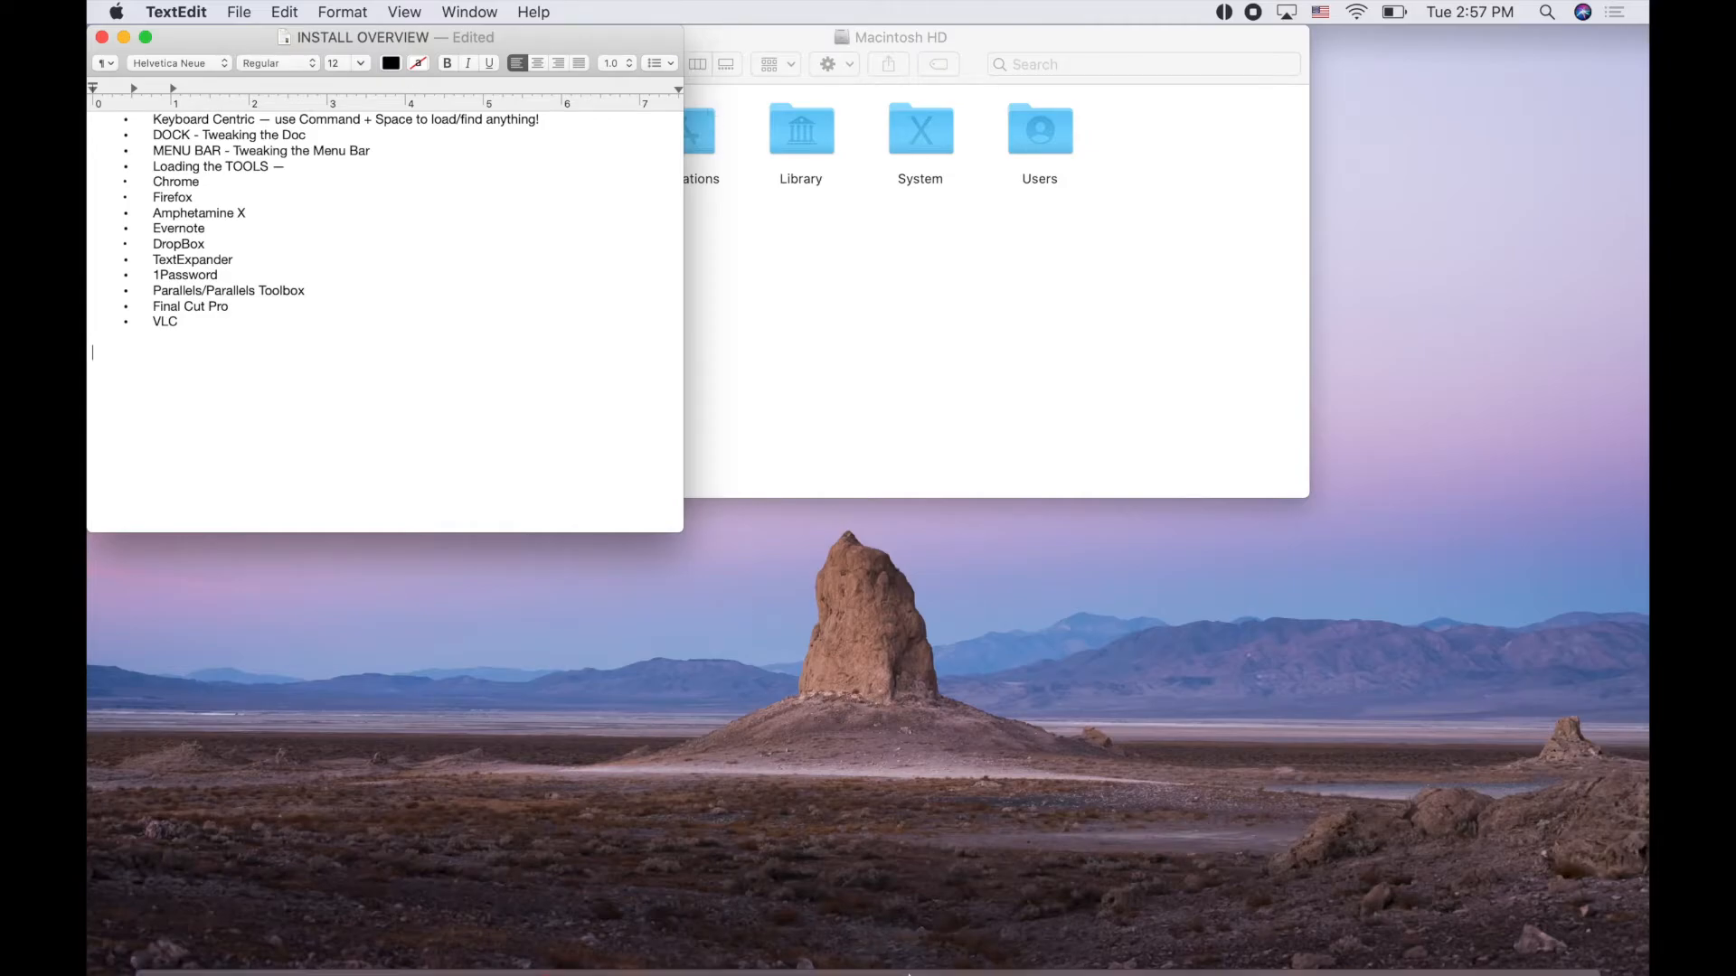
# Find Keyboard settings through the System Preferences search and go to its Text replacements
pyautogui.moveTo(1122, 949)
pyautogui.click(1184, 943)
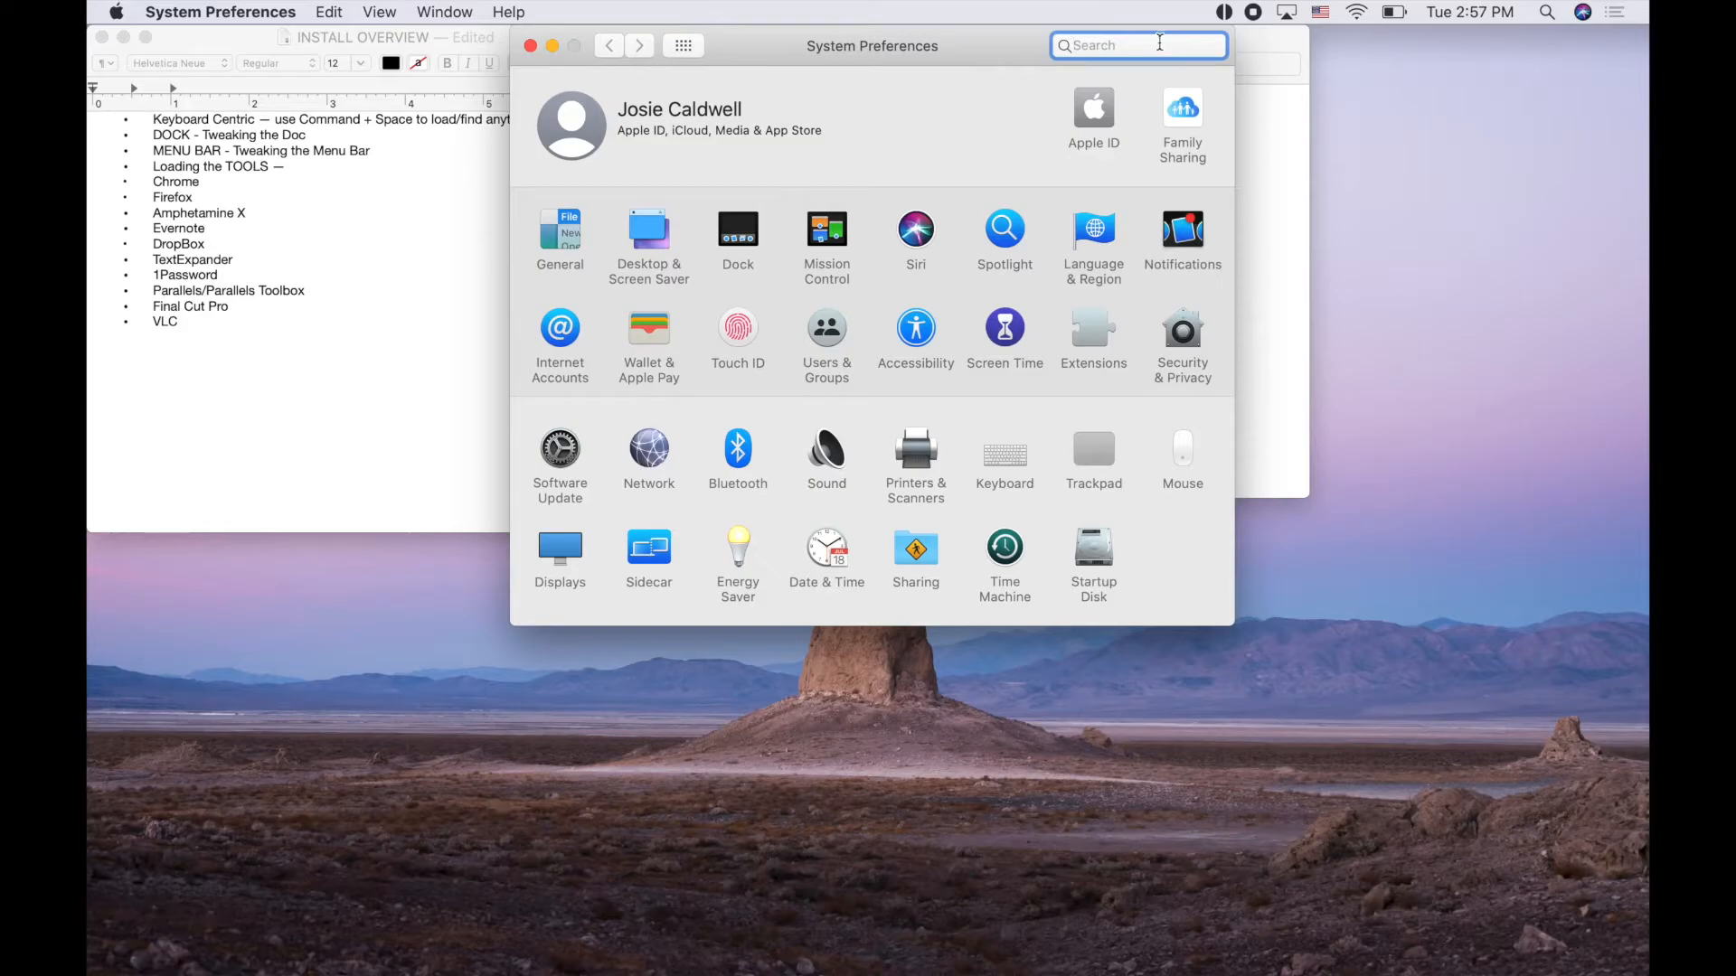
pyautogui.write('keyboard')
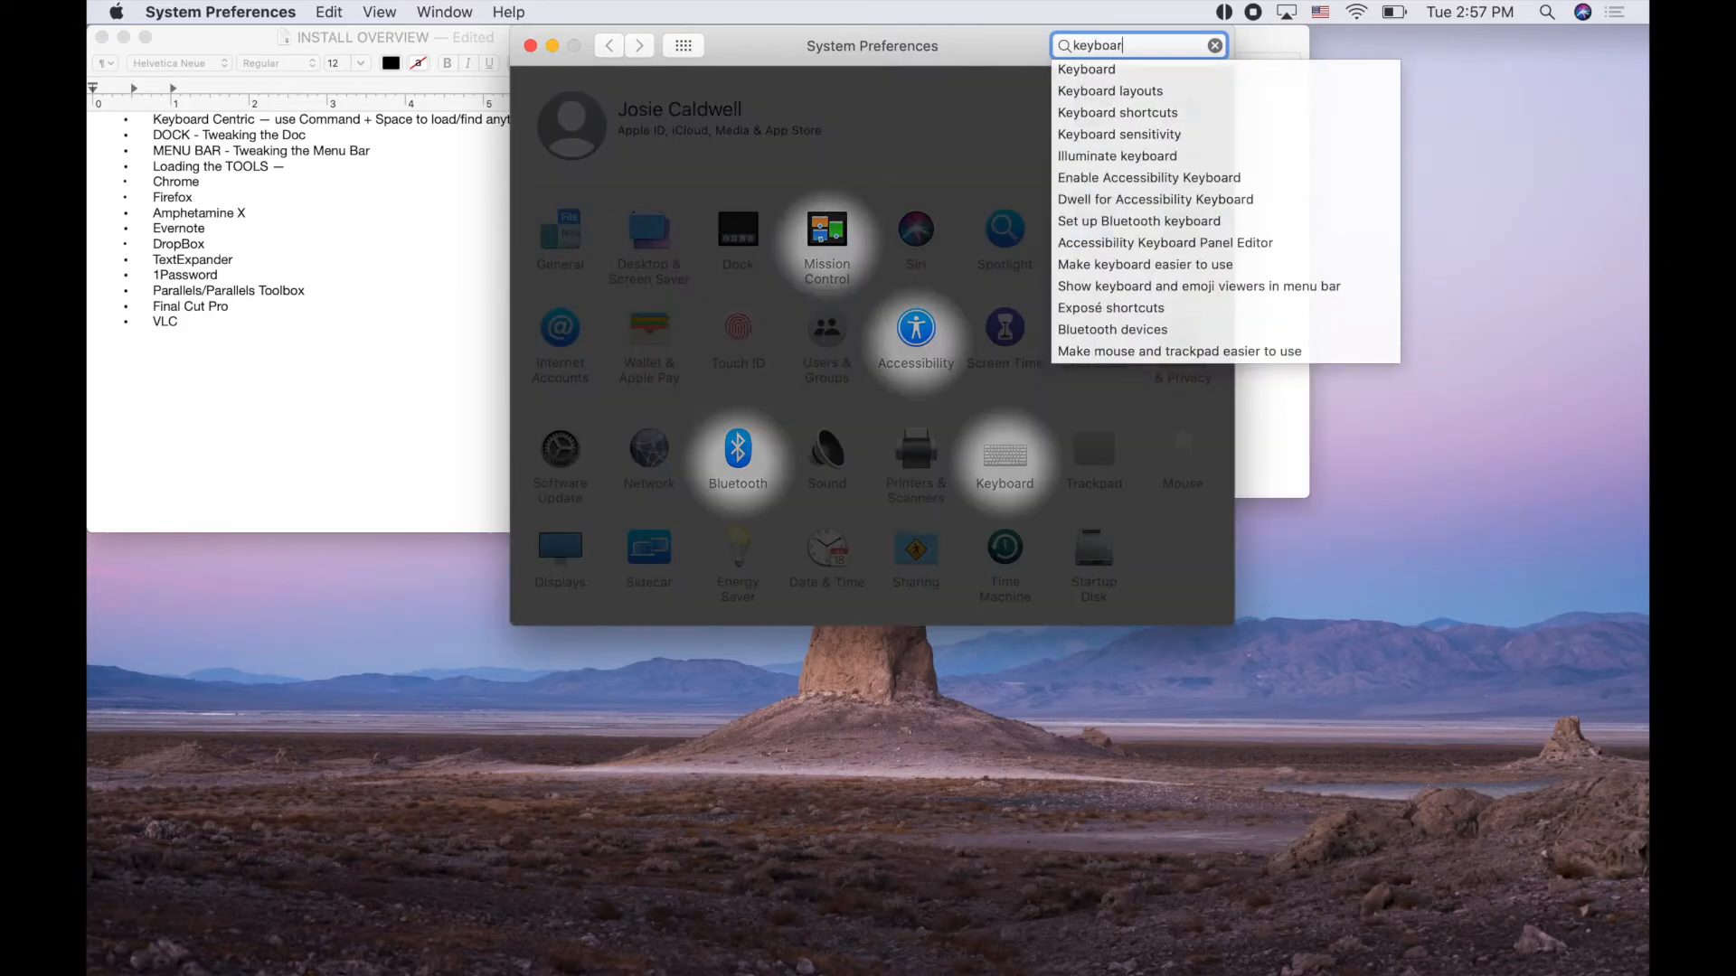
pyautogui.press('Down')
pyautogui.press('Down')
pyautogui.press('Return')
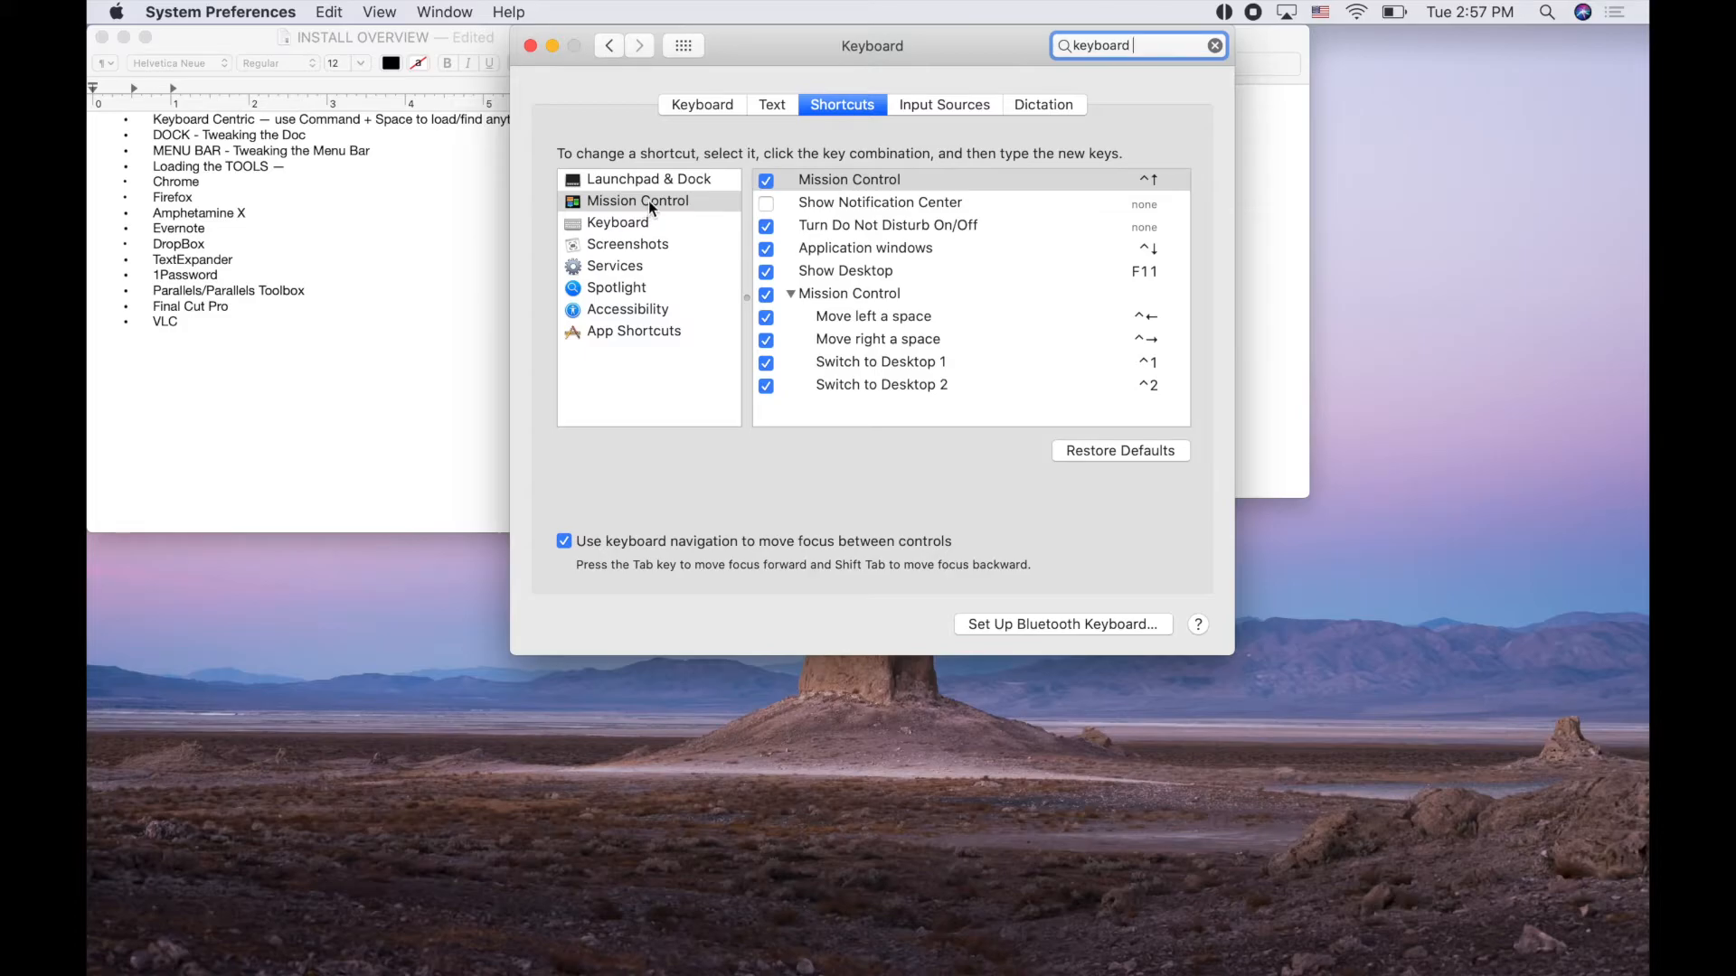
pyautogui.click(642, 224)
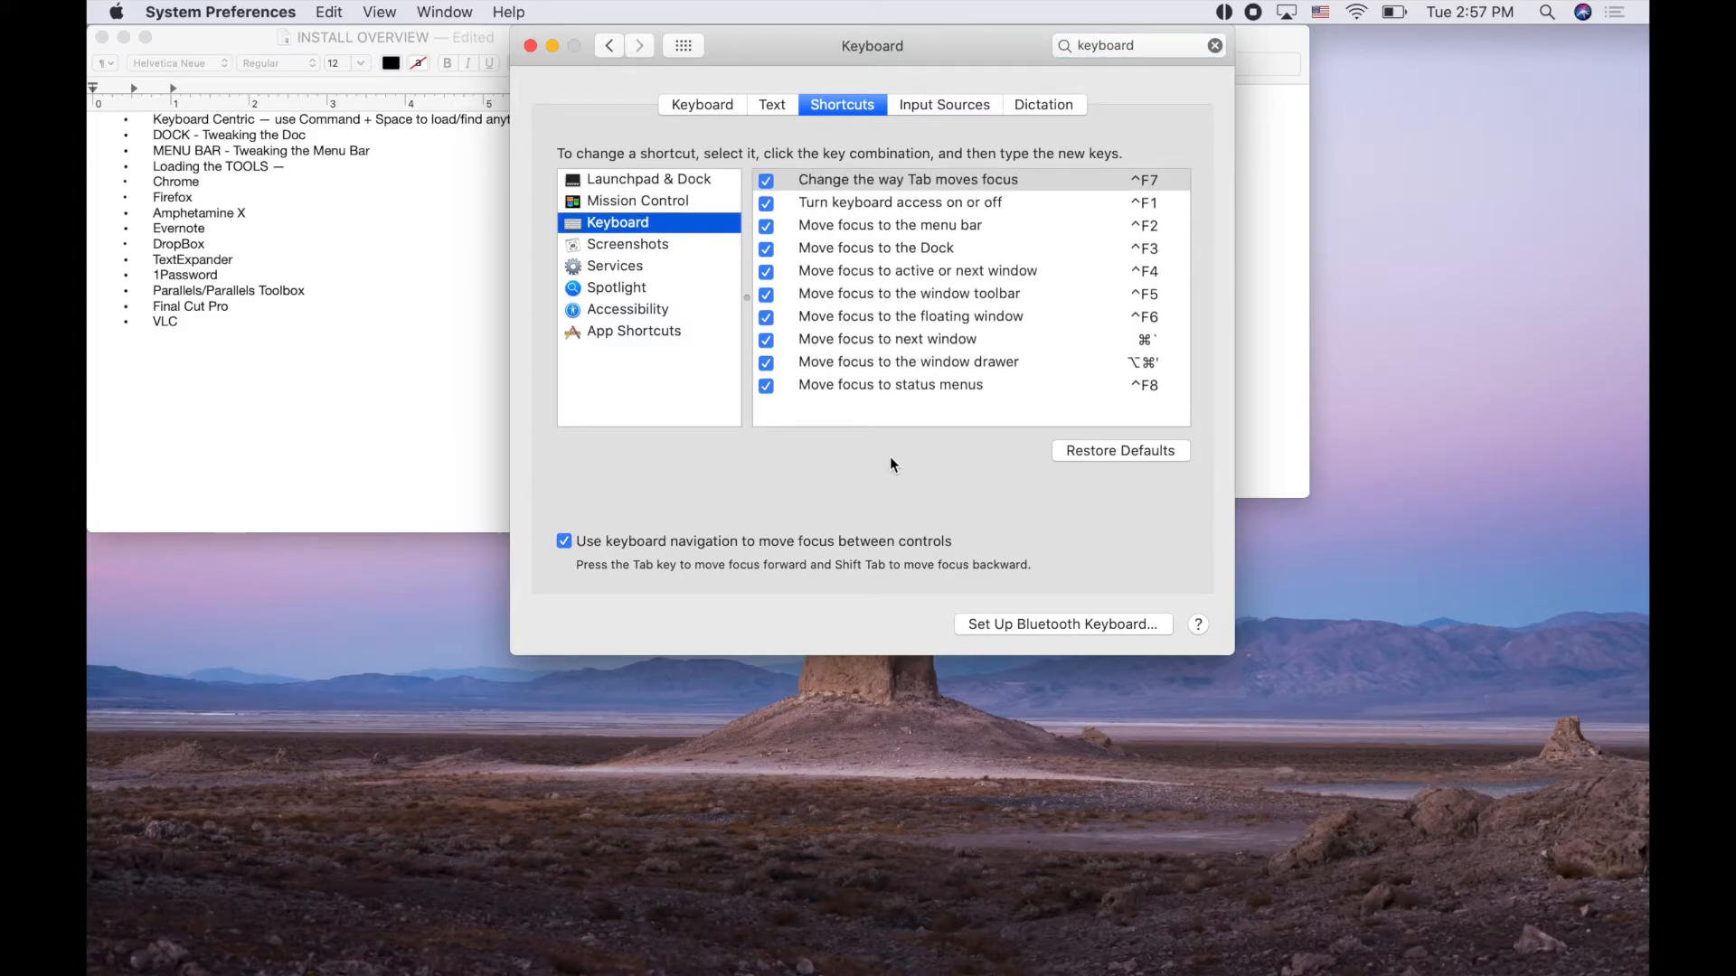
pyautogui.click(781, 108)
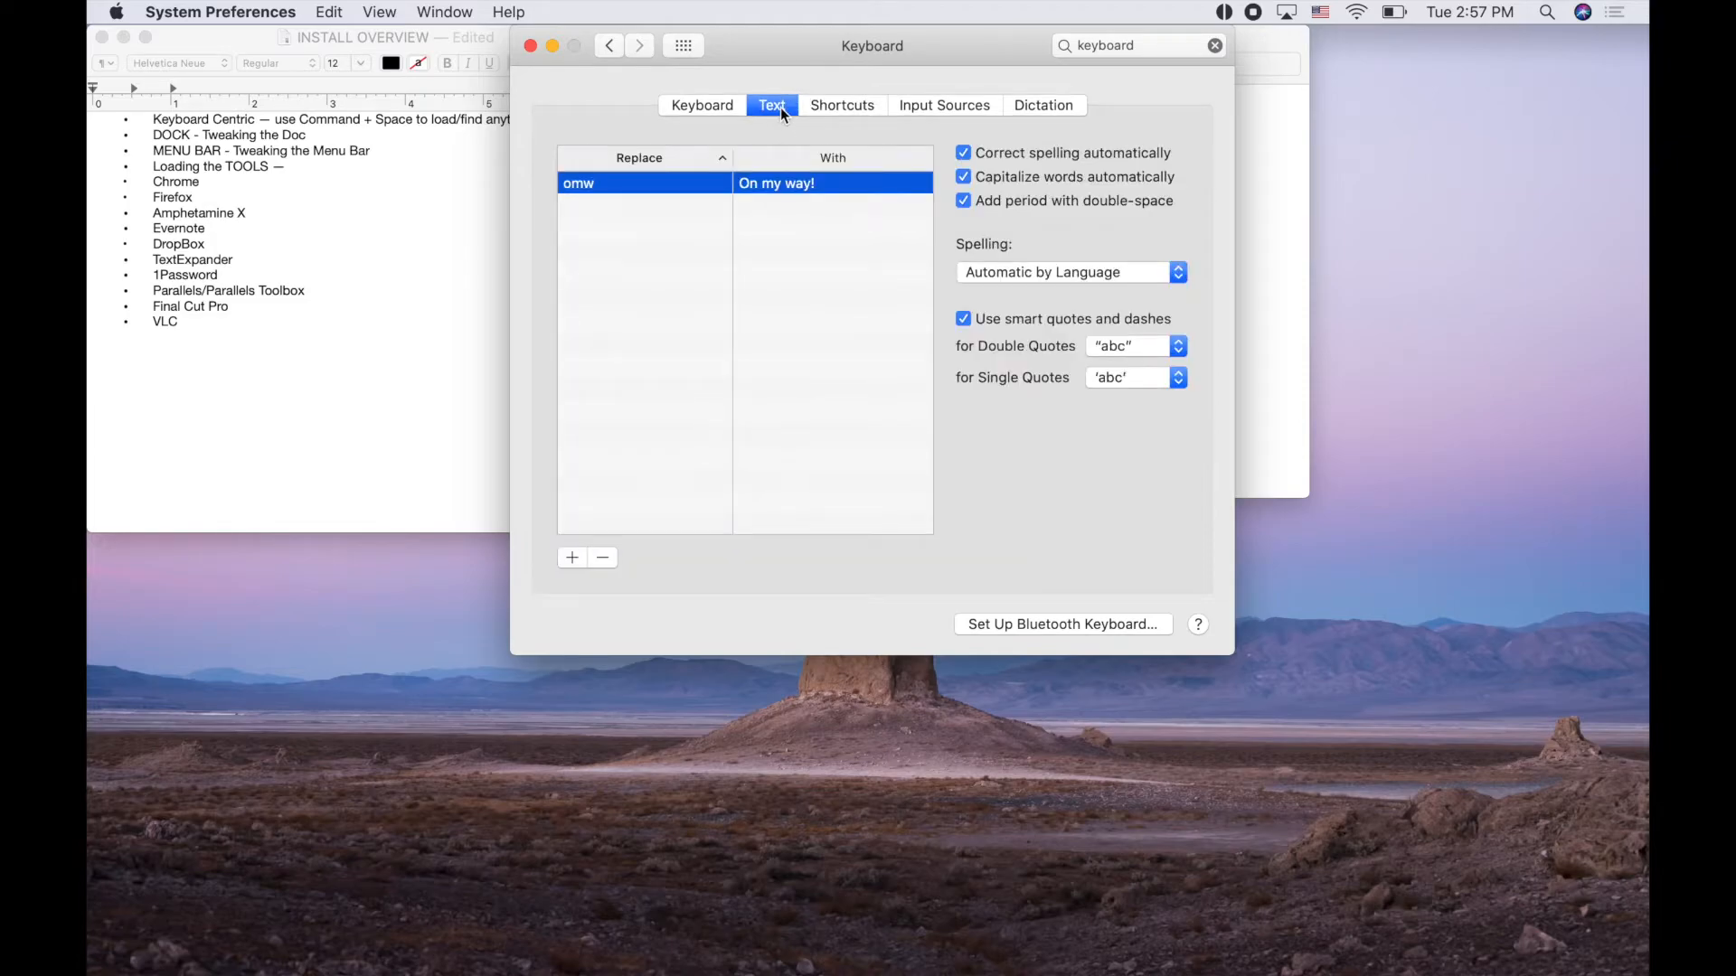
# Add a text replacement 'em' that expands to the user's e-mail address
pyautogui.click(572, 557)
pyautogui.write('em')
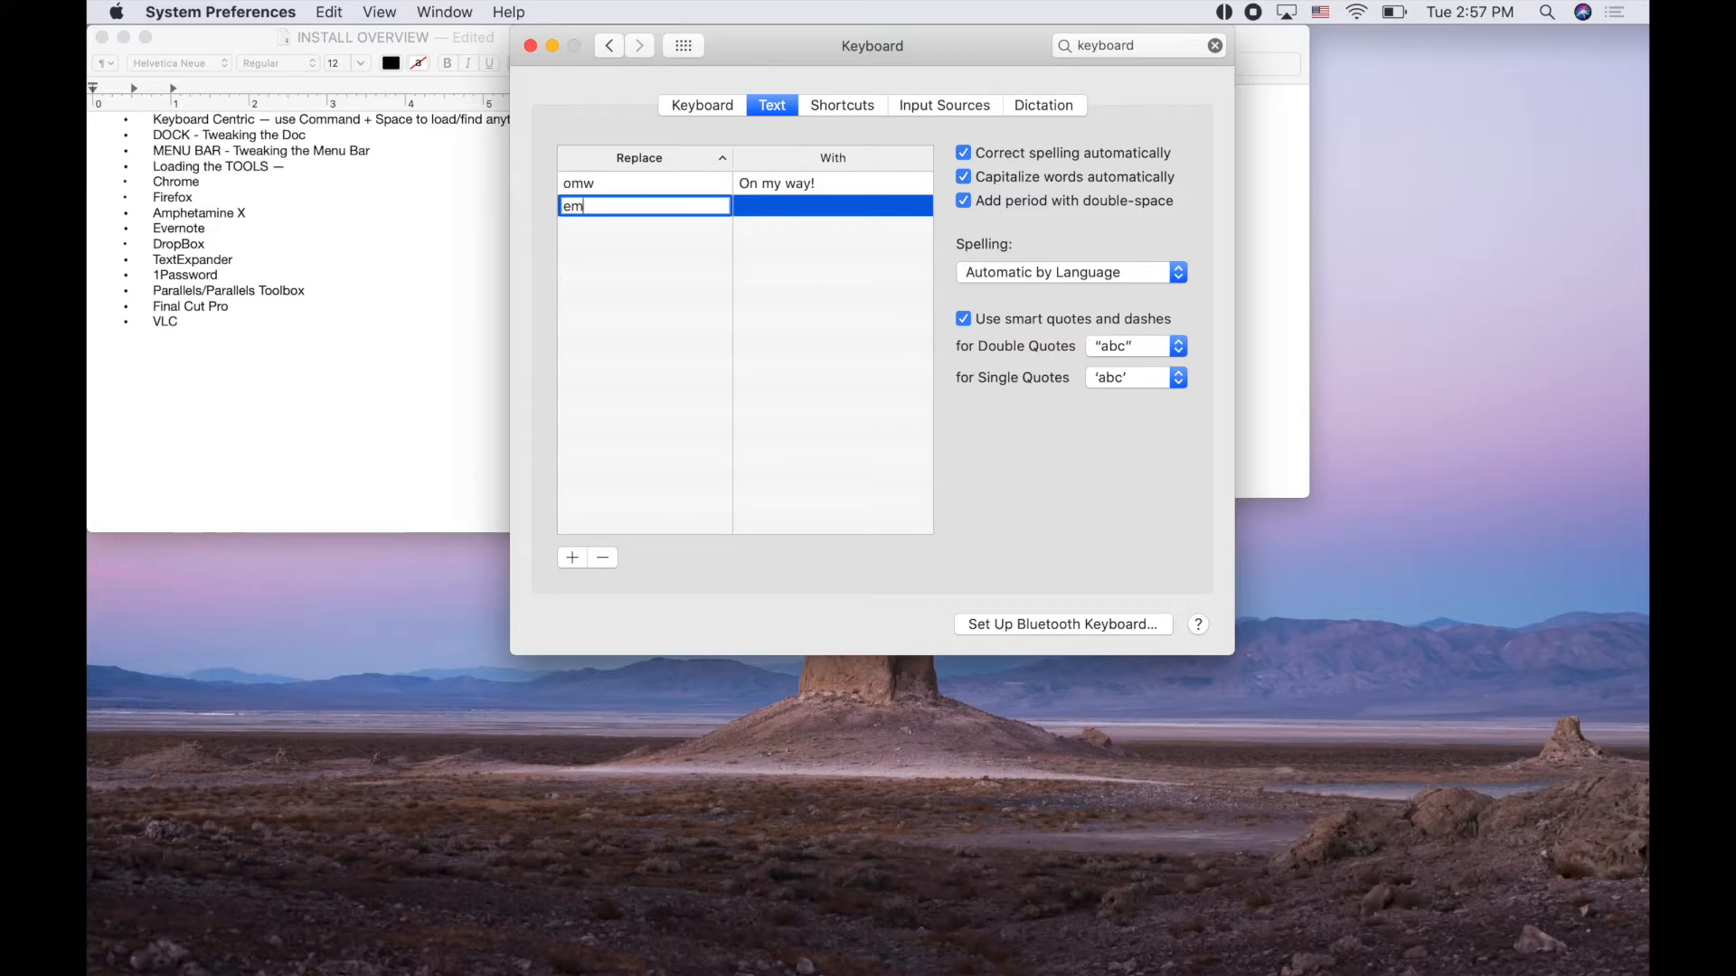
pyautogui.press('Tab')
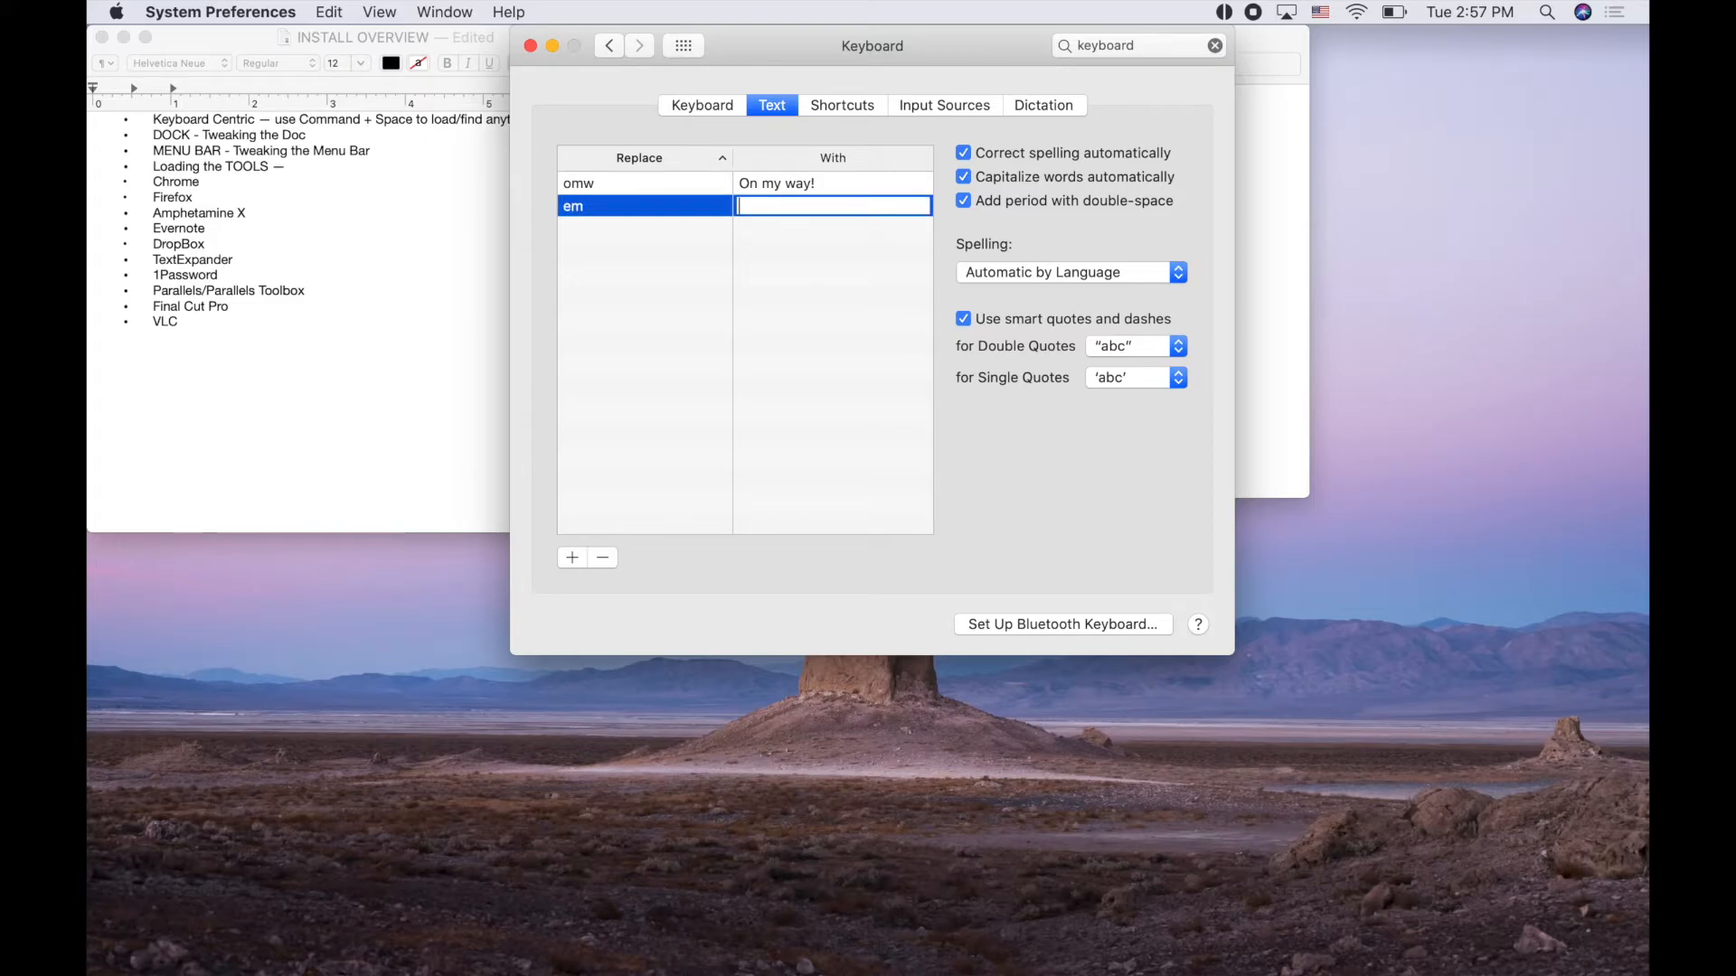
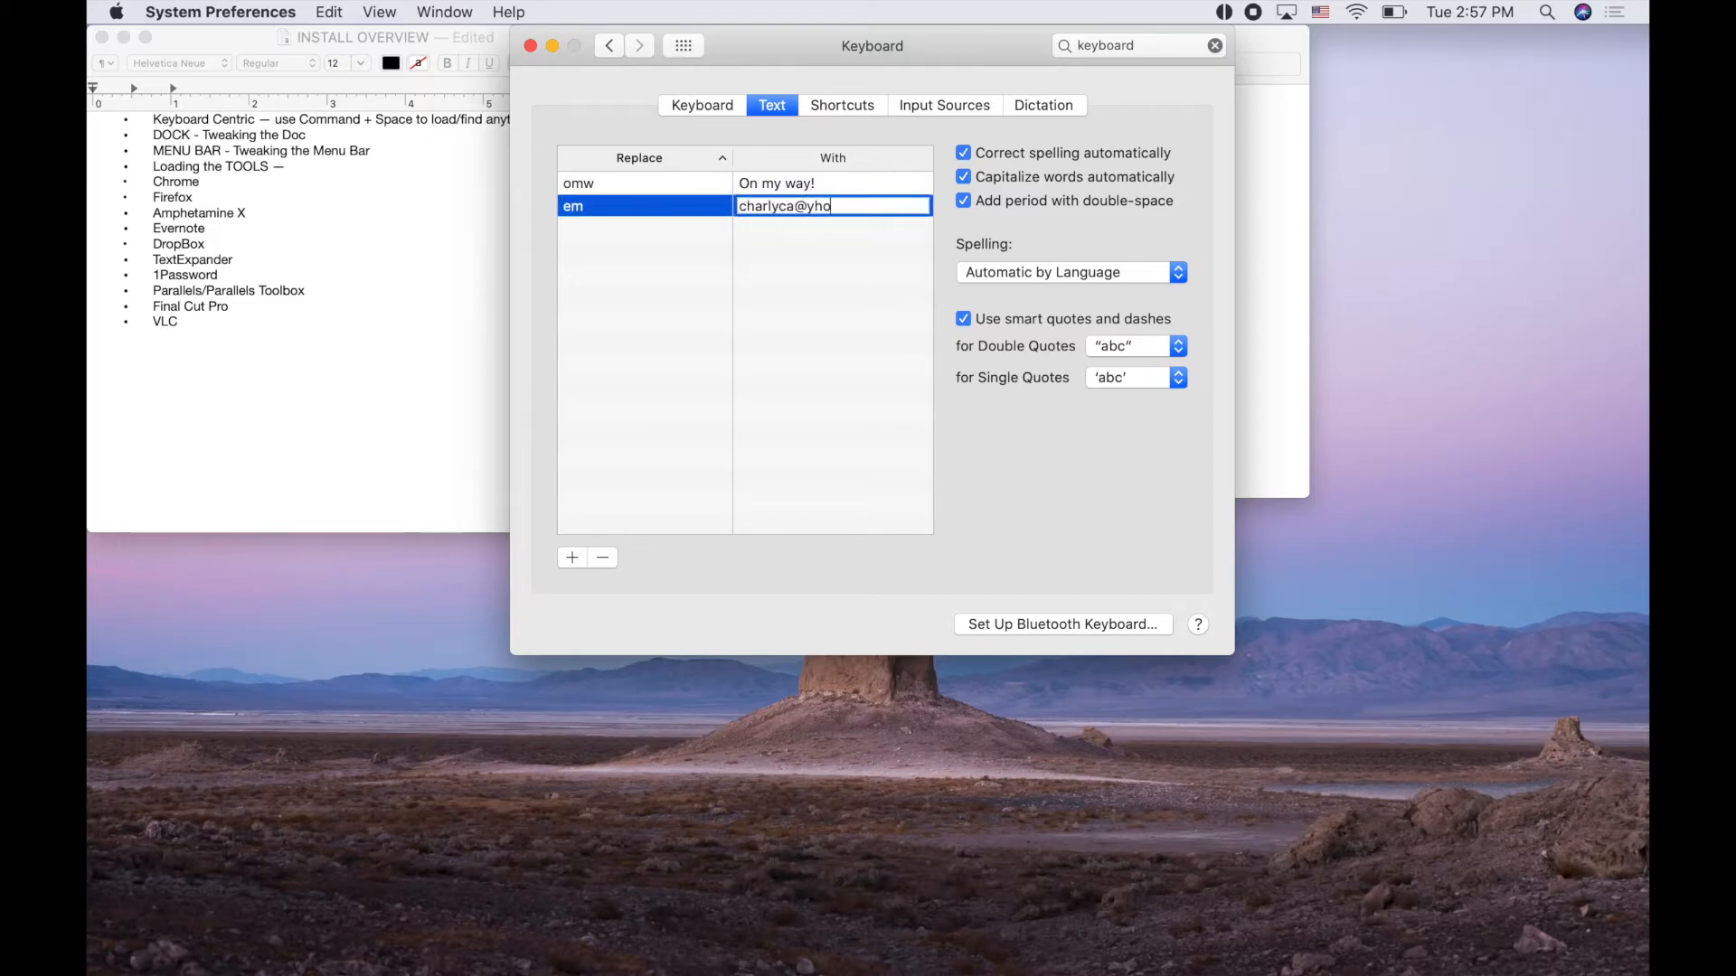
pyautogui.press('Return')
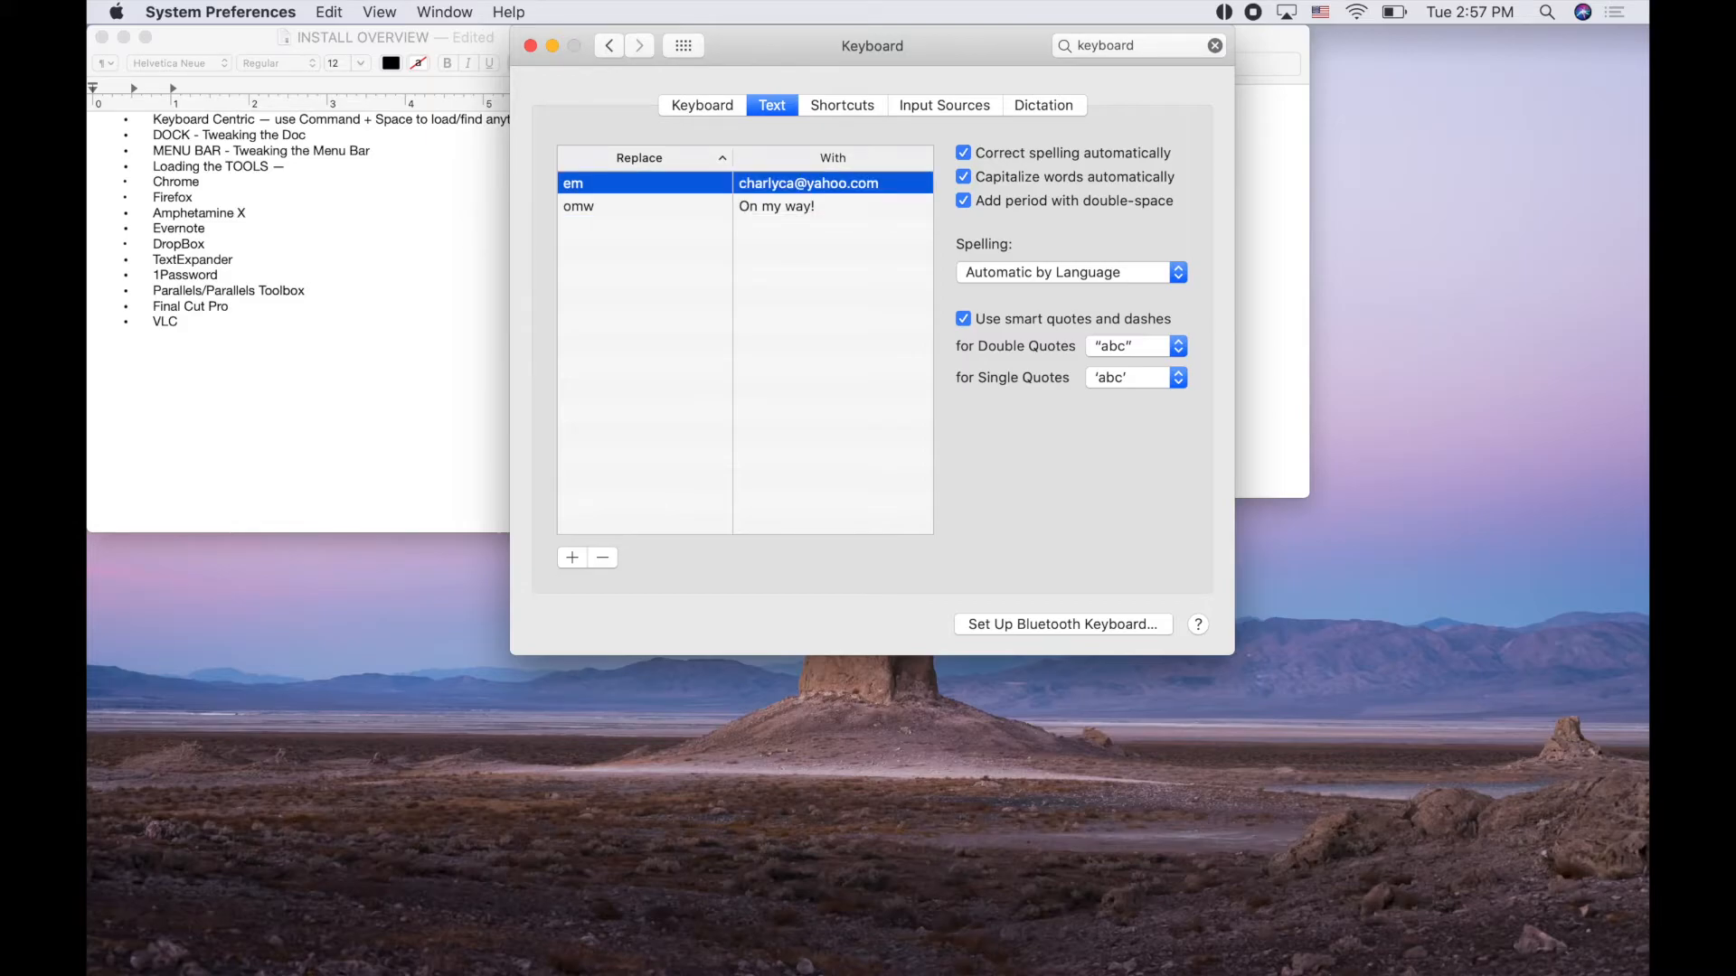
pyautogui.click(686, 433)
# Test the em replacement in TextEdit, then delete the expanded e-mail line
pyautogui.click(320, 408)
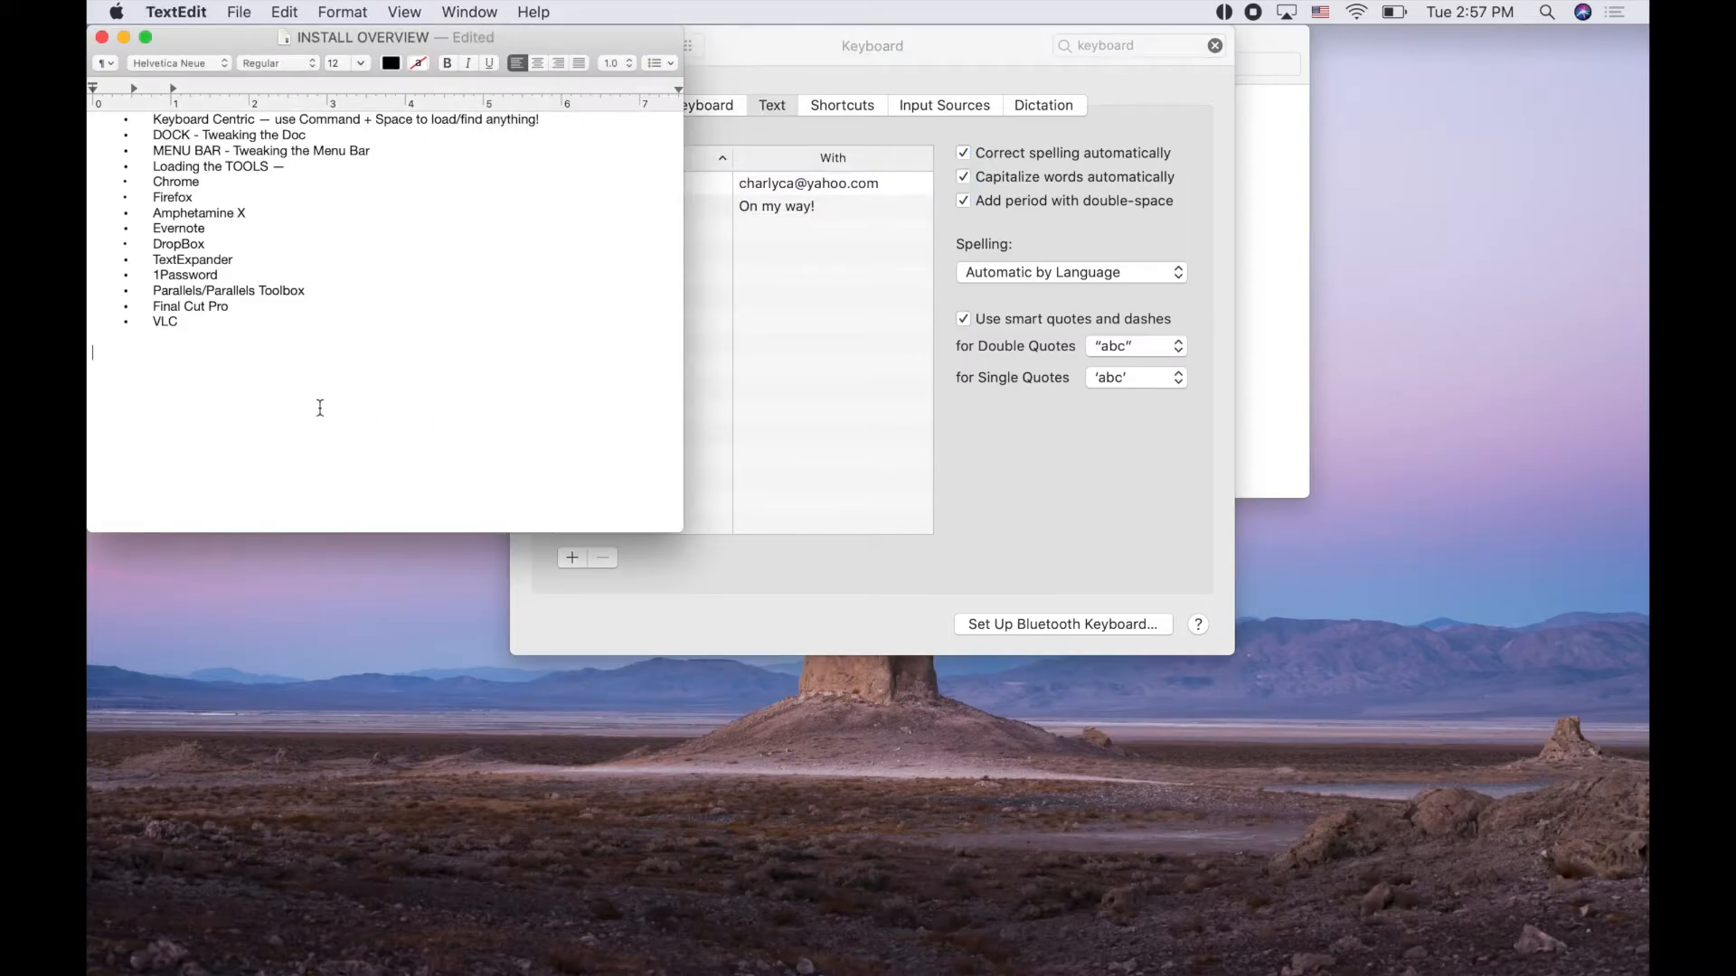
pyautogui.press('shift+super+Left')
pyautogui.press('BackSpace')
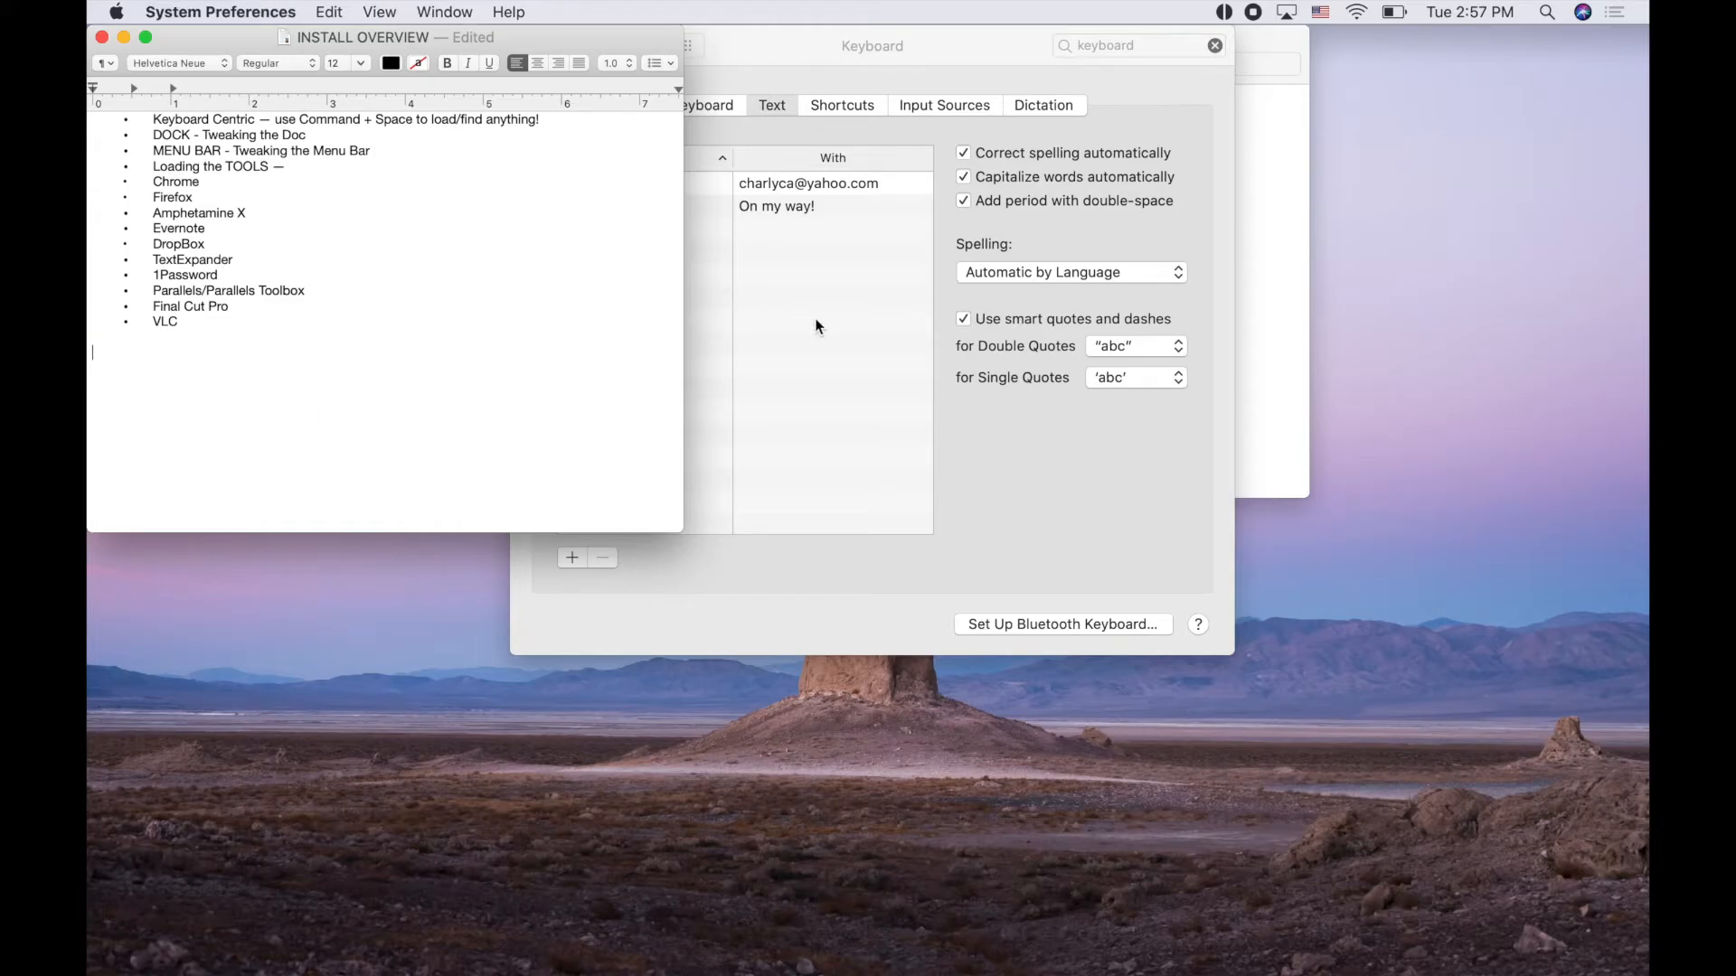
# Remove the em replacement so only omw remains, and quit System Preferences
pyautogui.click(817, 327)
pyautogui.click(637, 186)
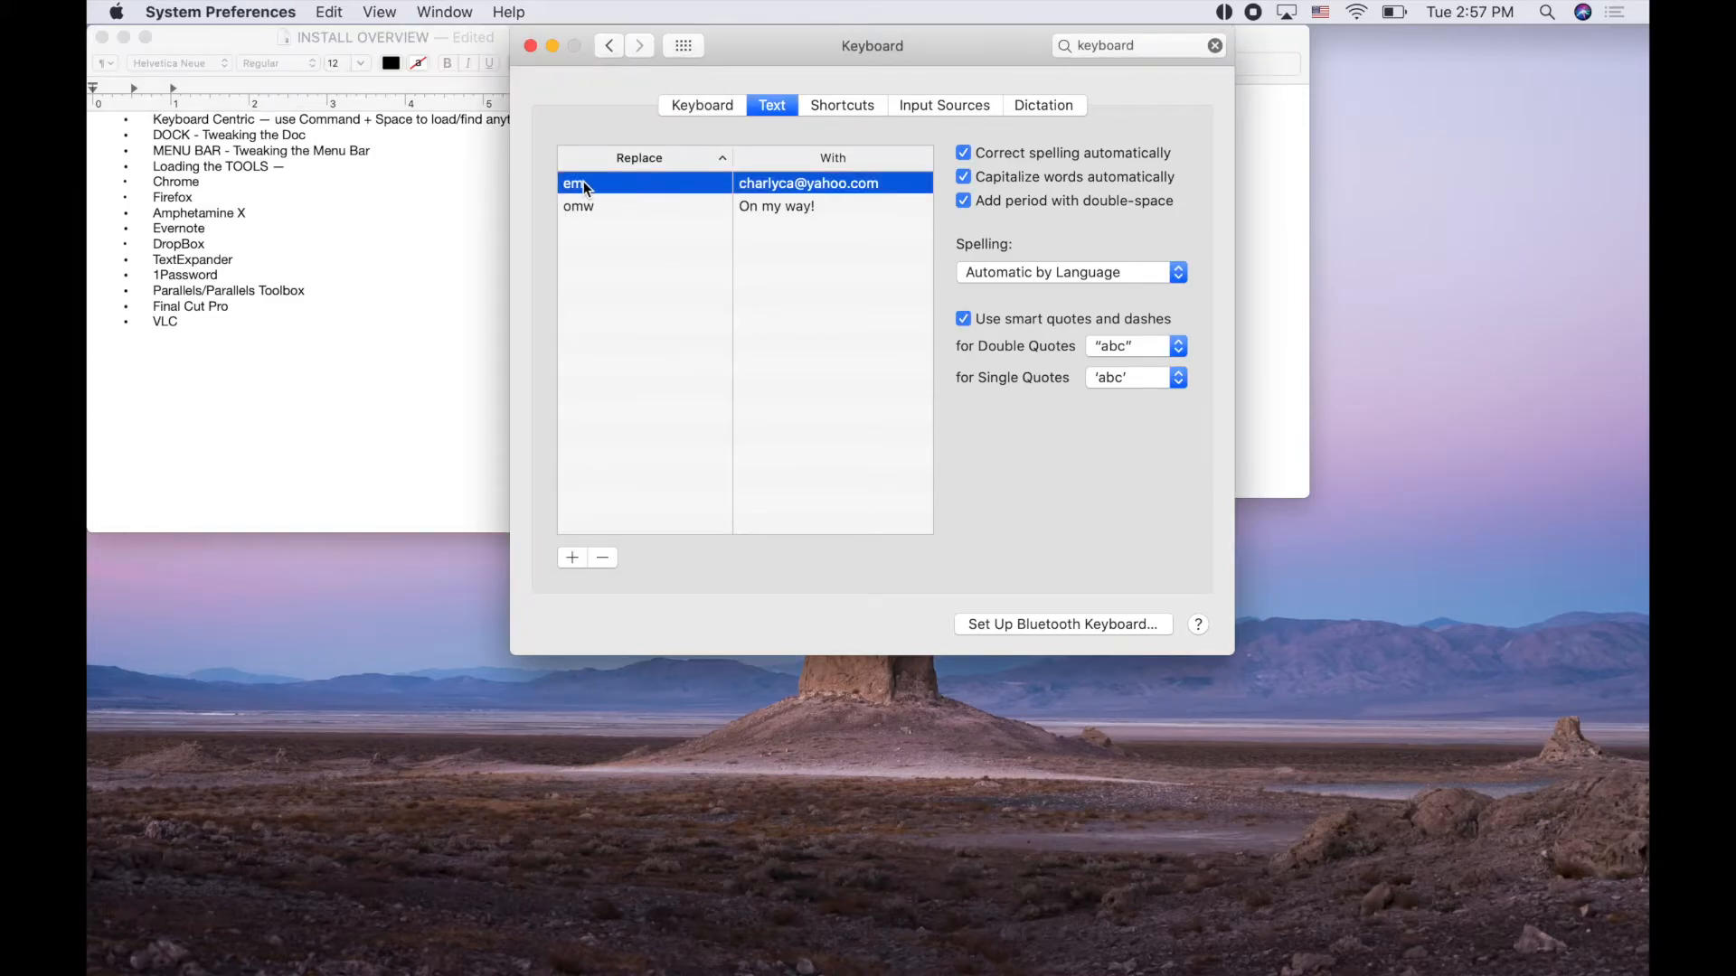
pyautogui.click(603, 559)
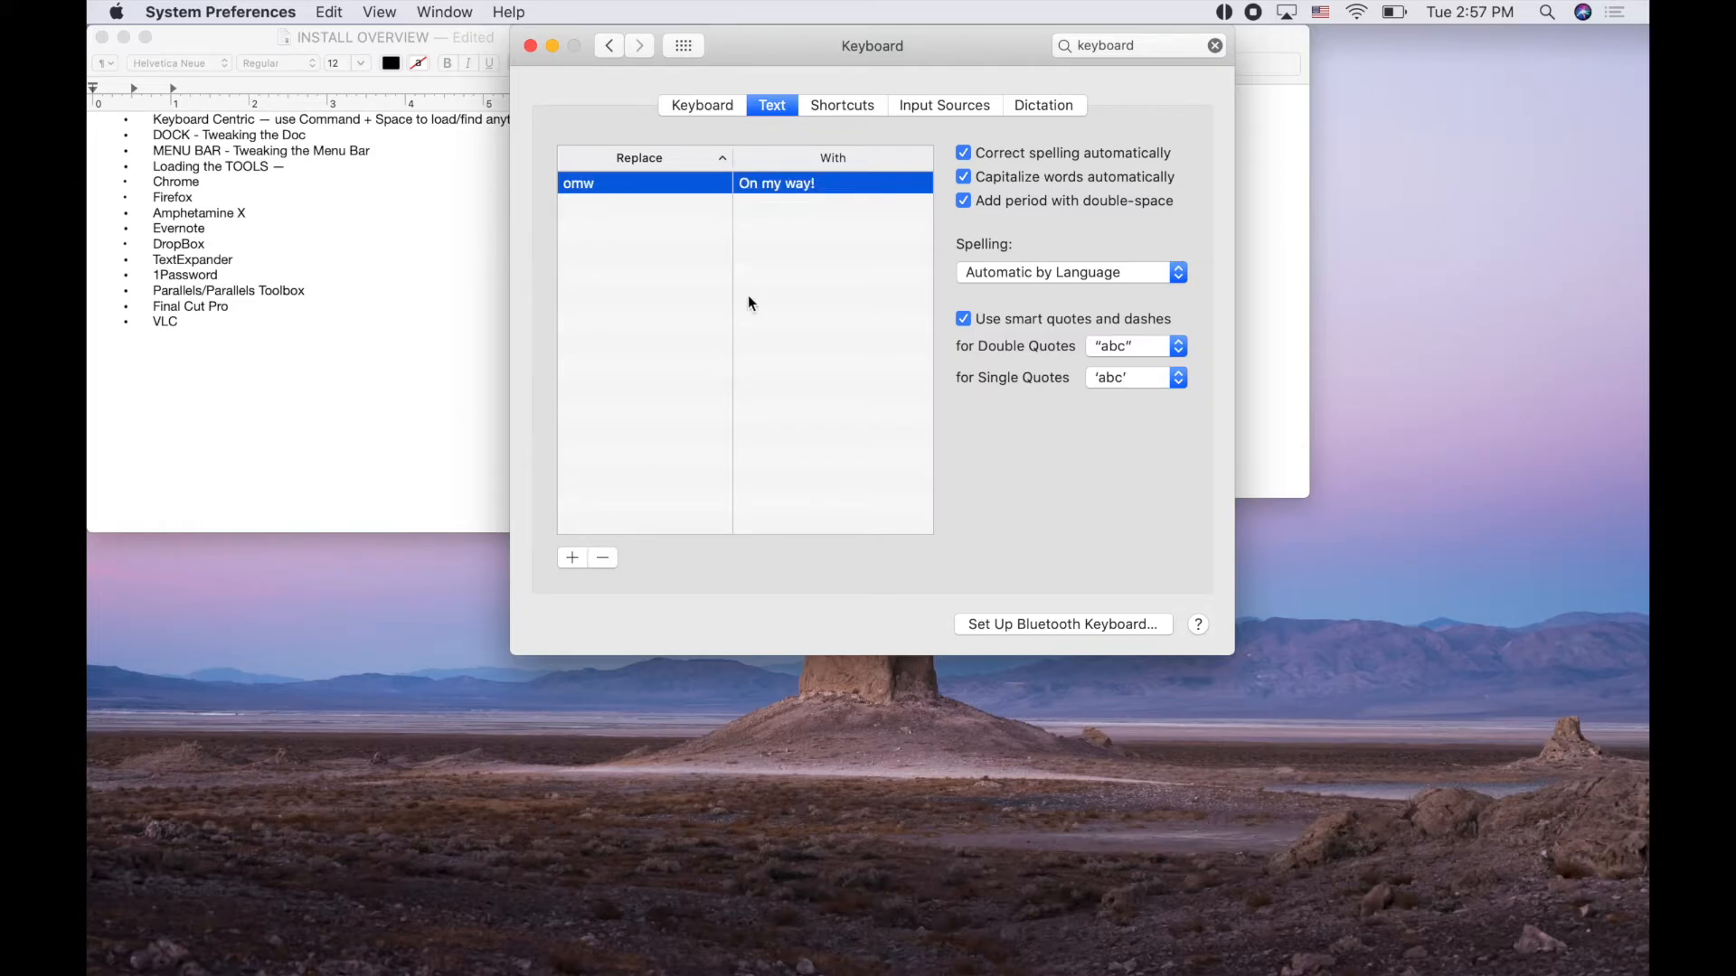
pyautogui.click(849, 352)
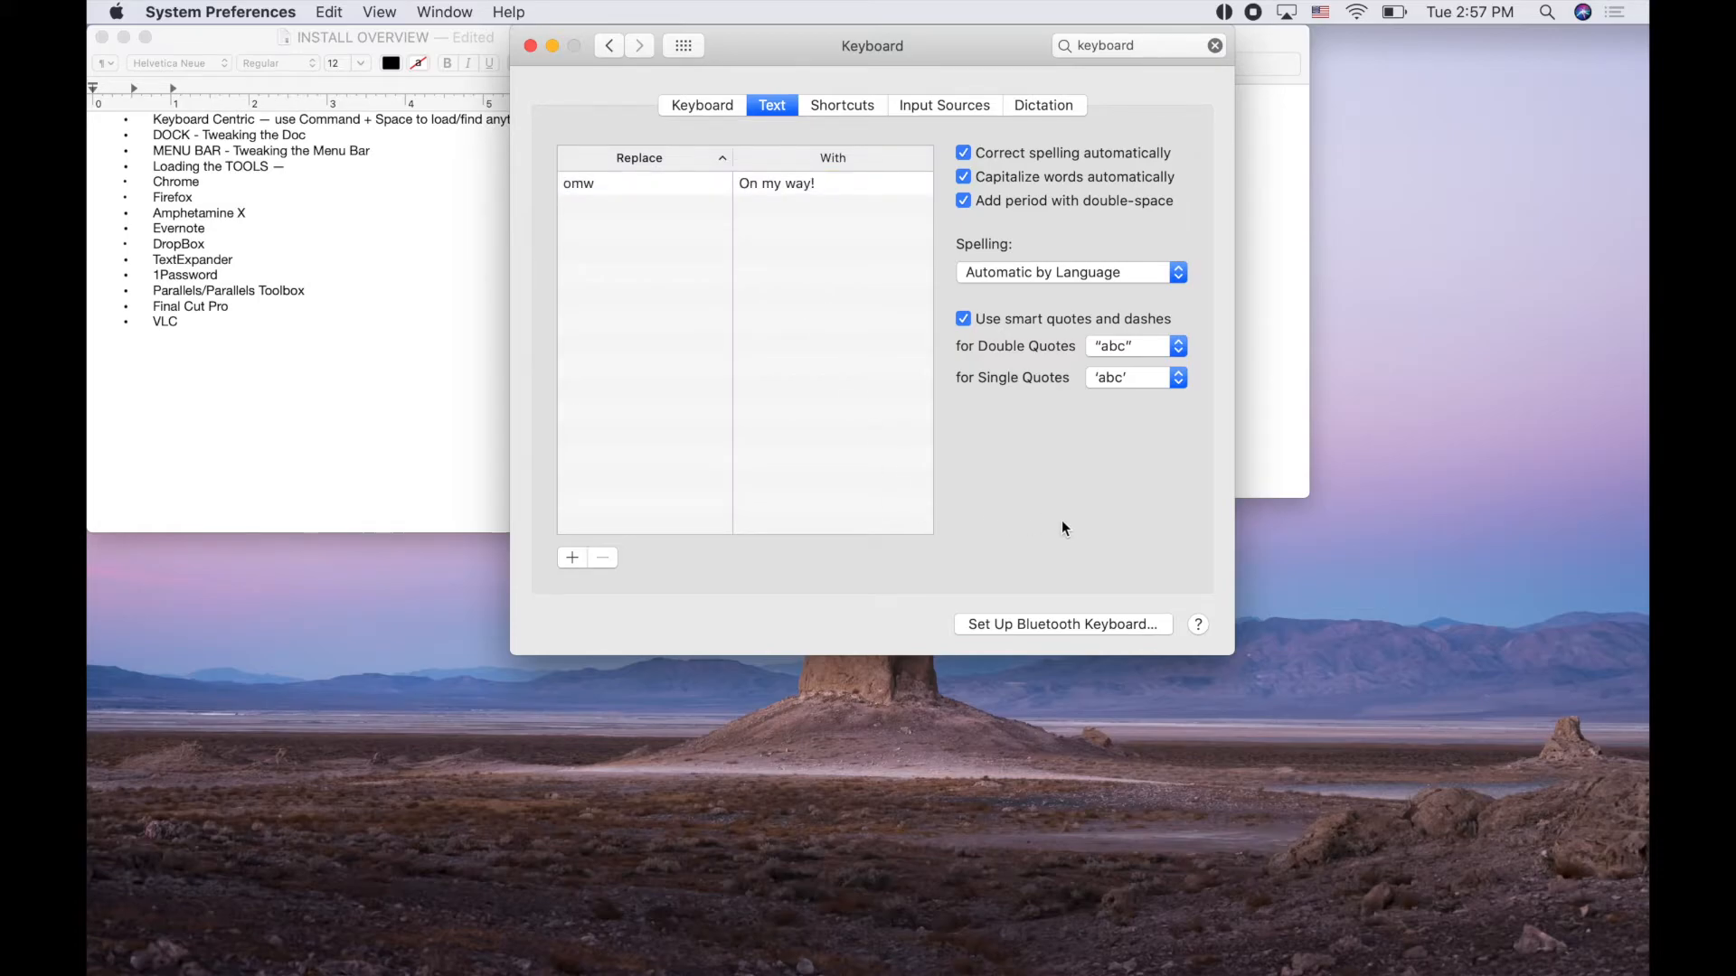
pyautogui.press('super+q')
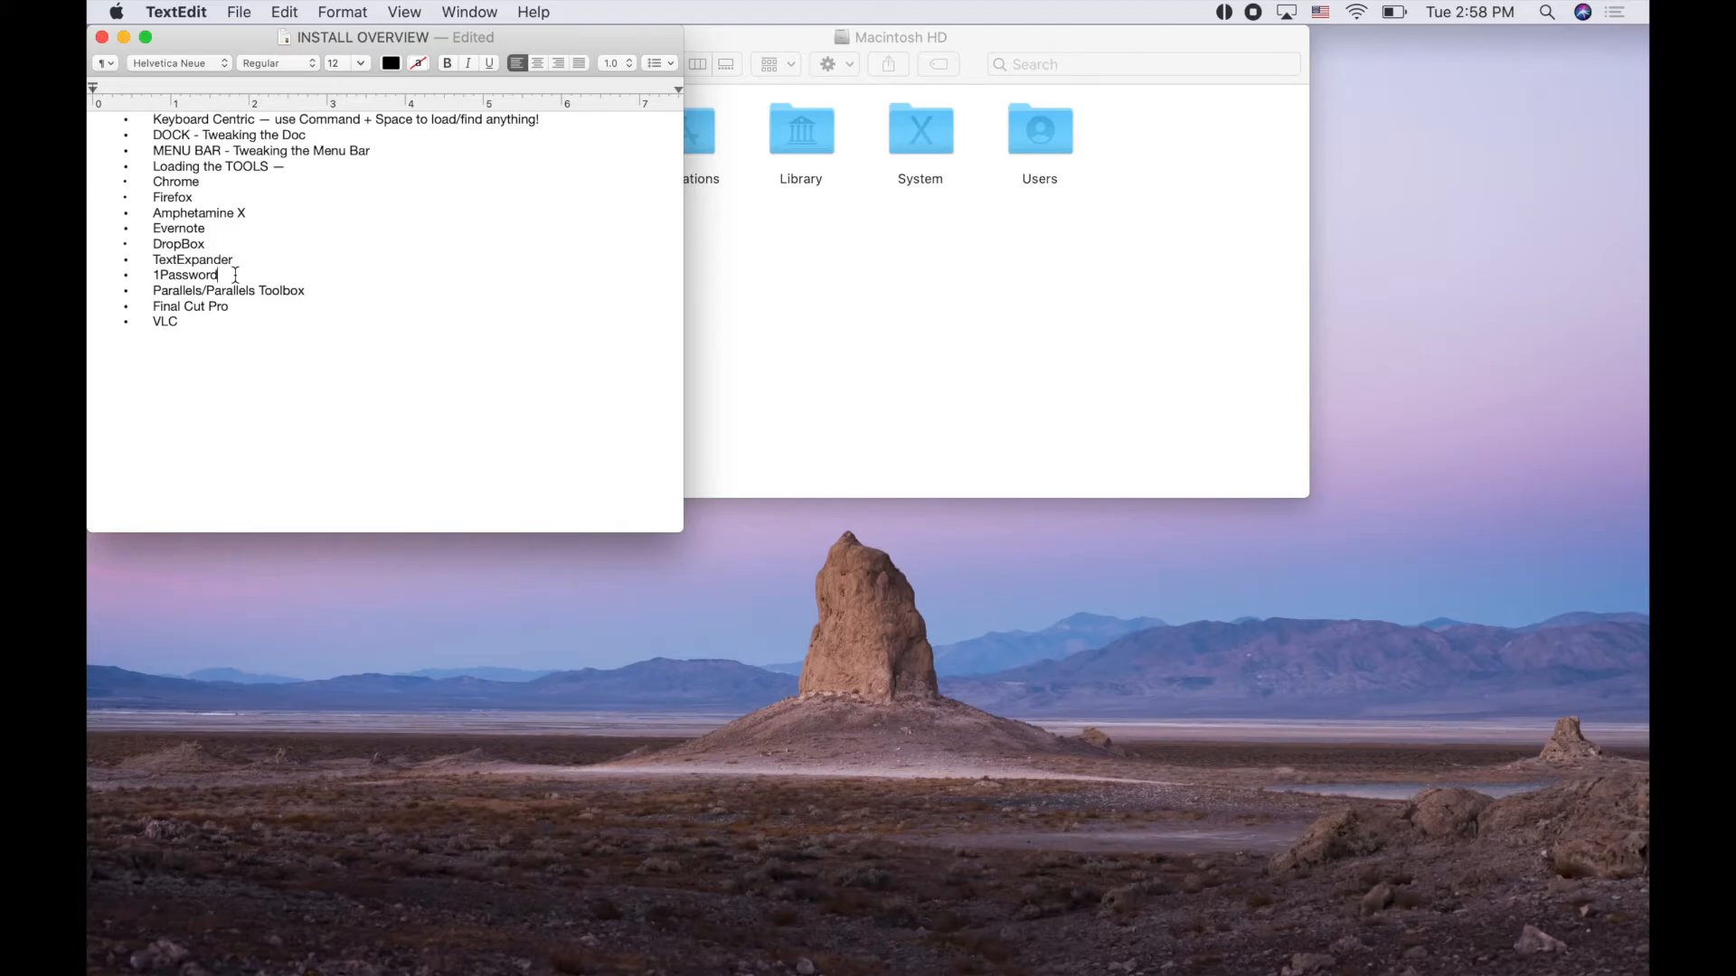
# Move the caret to the Parallels line in the install list
pyautogui.press('Down')
pyautogui.press('super+Left')
pyautogui.press('Right')
# Switch to the Safari desktop and type 'parallels' into the address bar
pyautogui.hotkey('ctrl', 'Right')
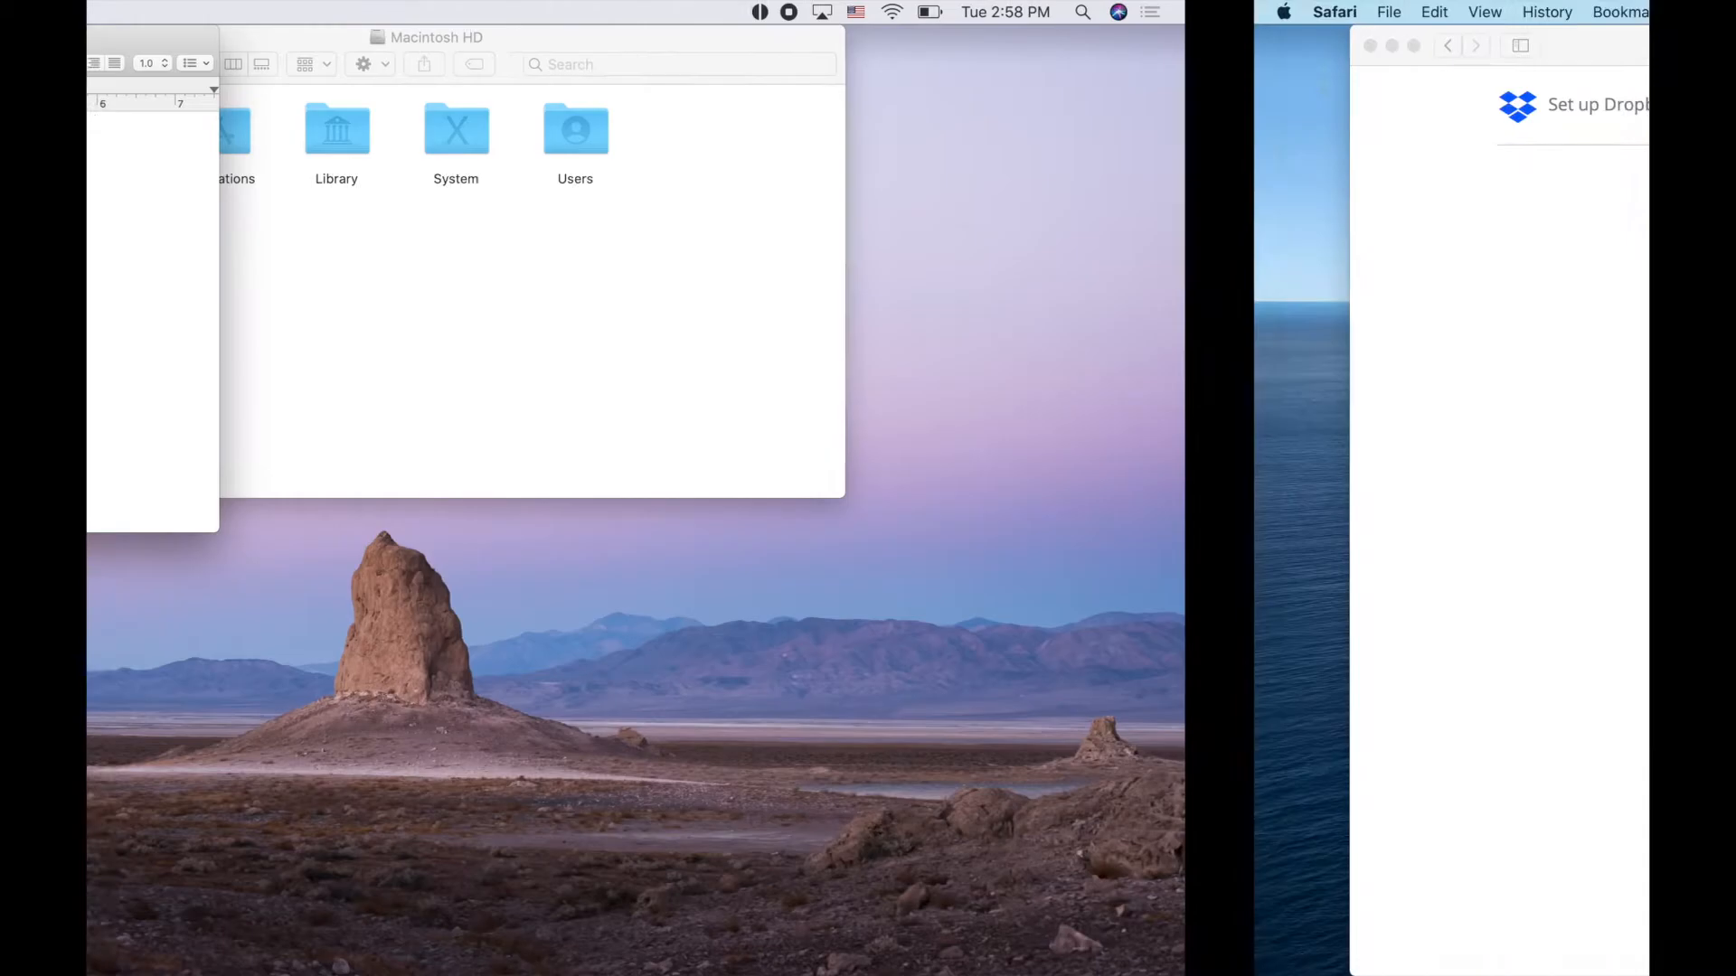
pyautogui.hotkey('ctrl', 'Left')
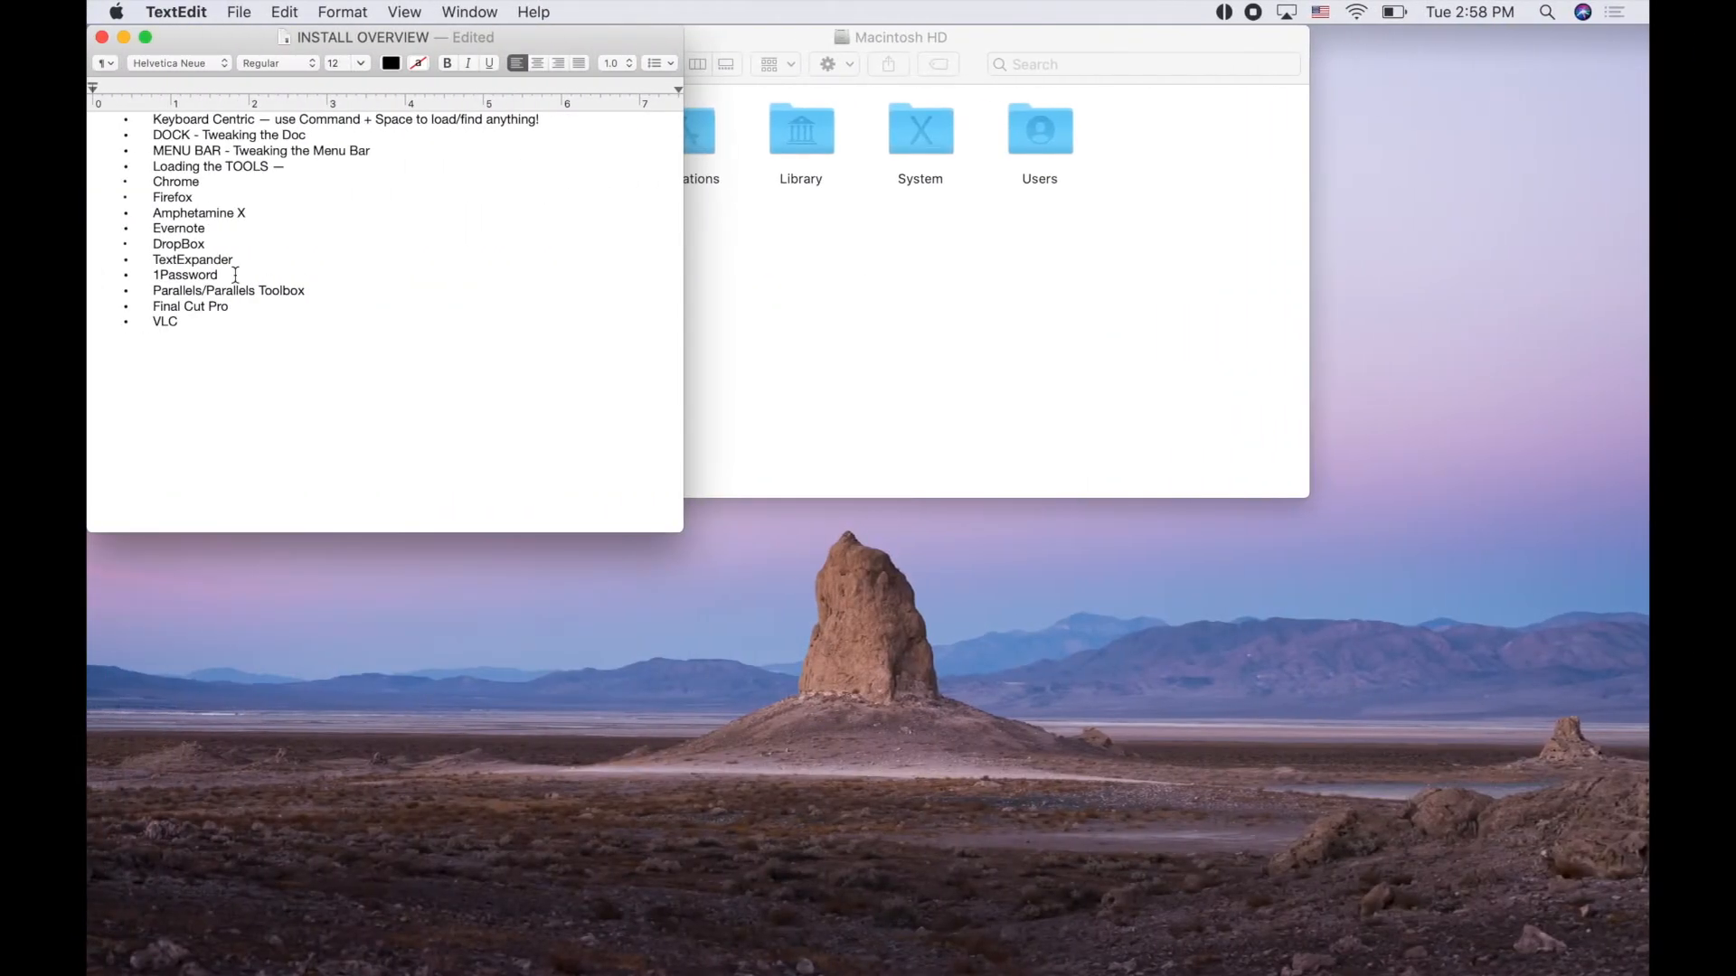
pyautogui.hotkey('ctrl', 'Right')
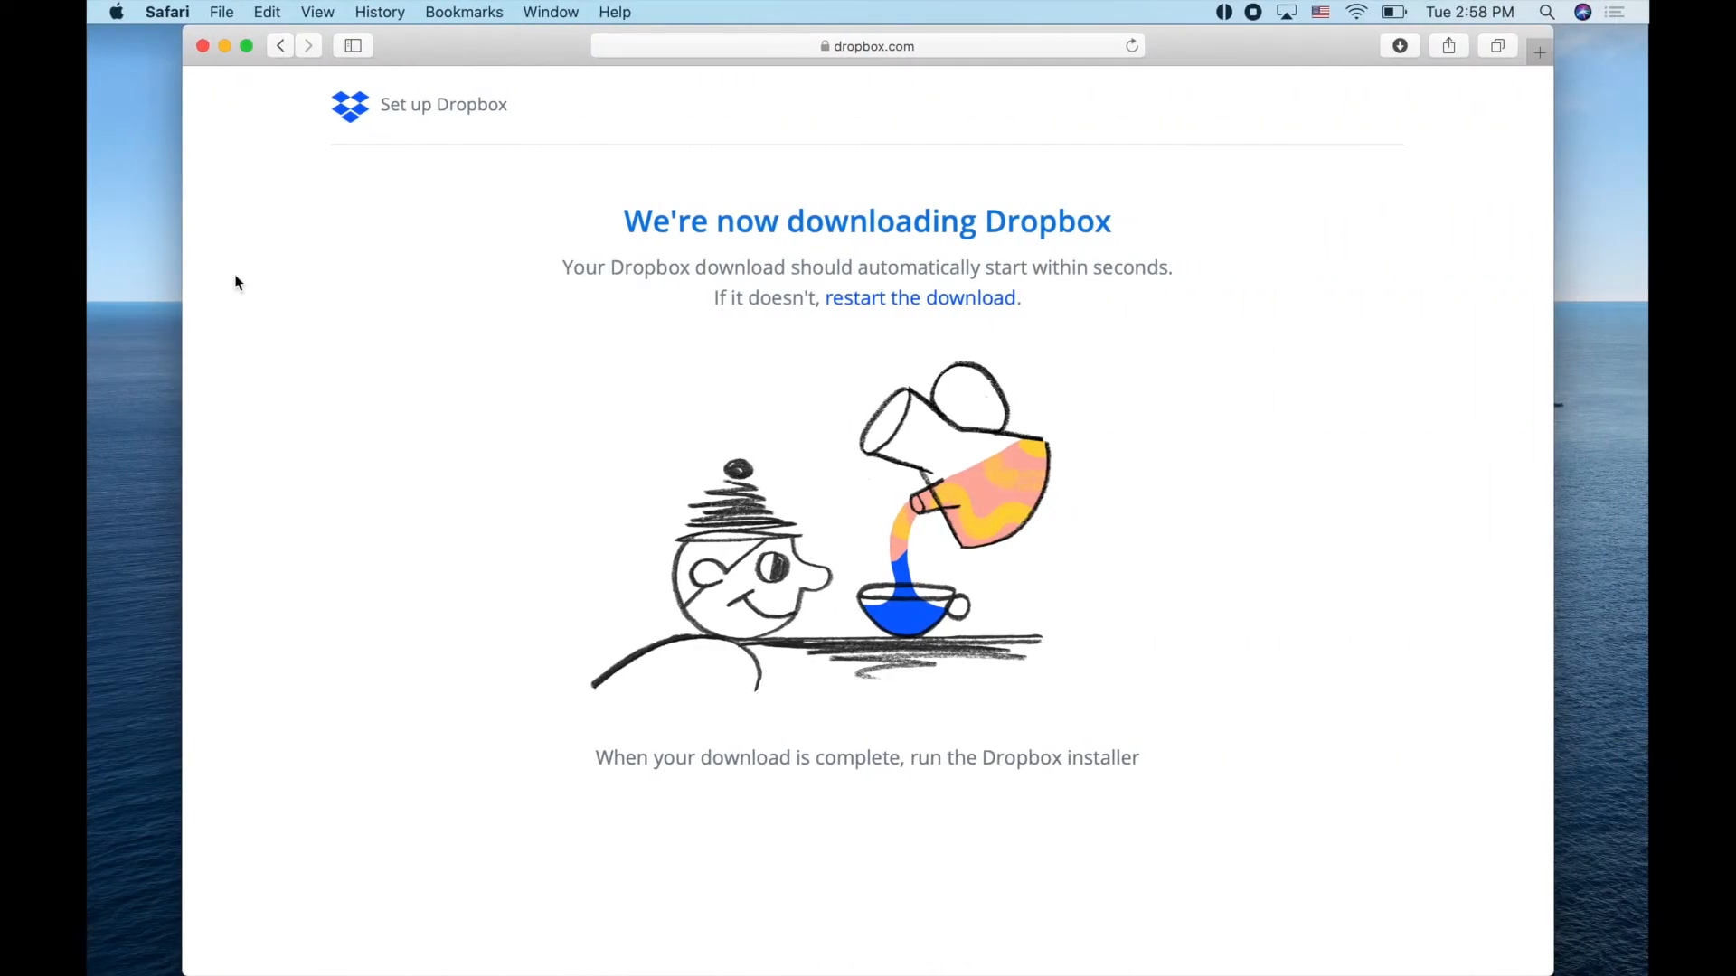
pyautogui.press('super+l')
pyautogui.write('parallel')
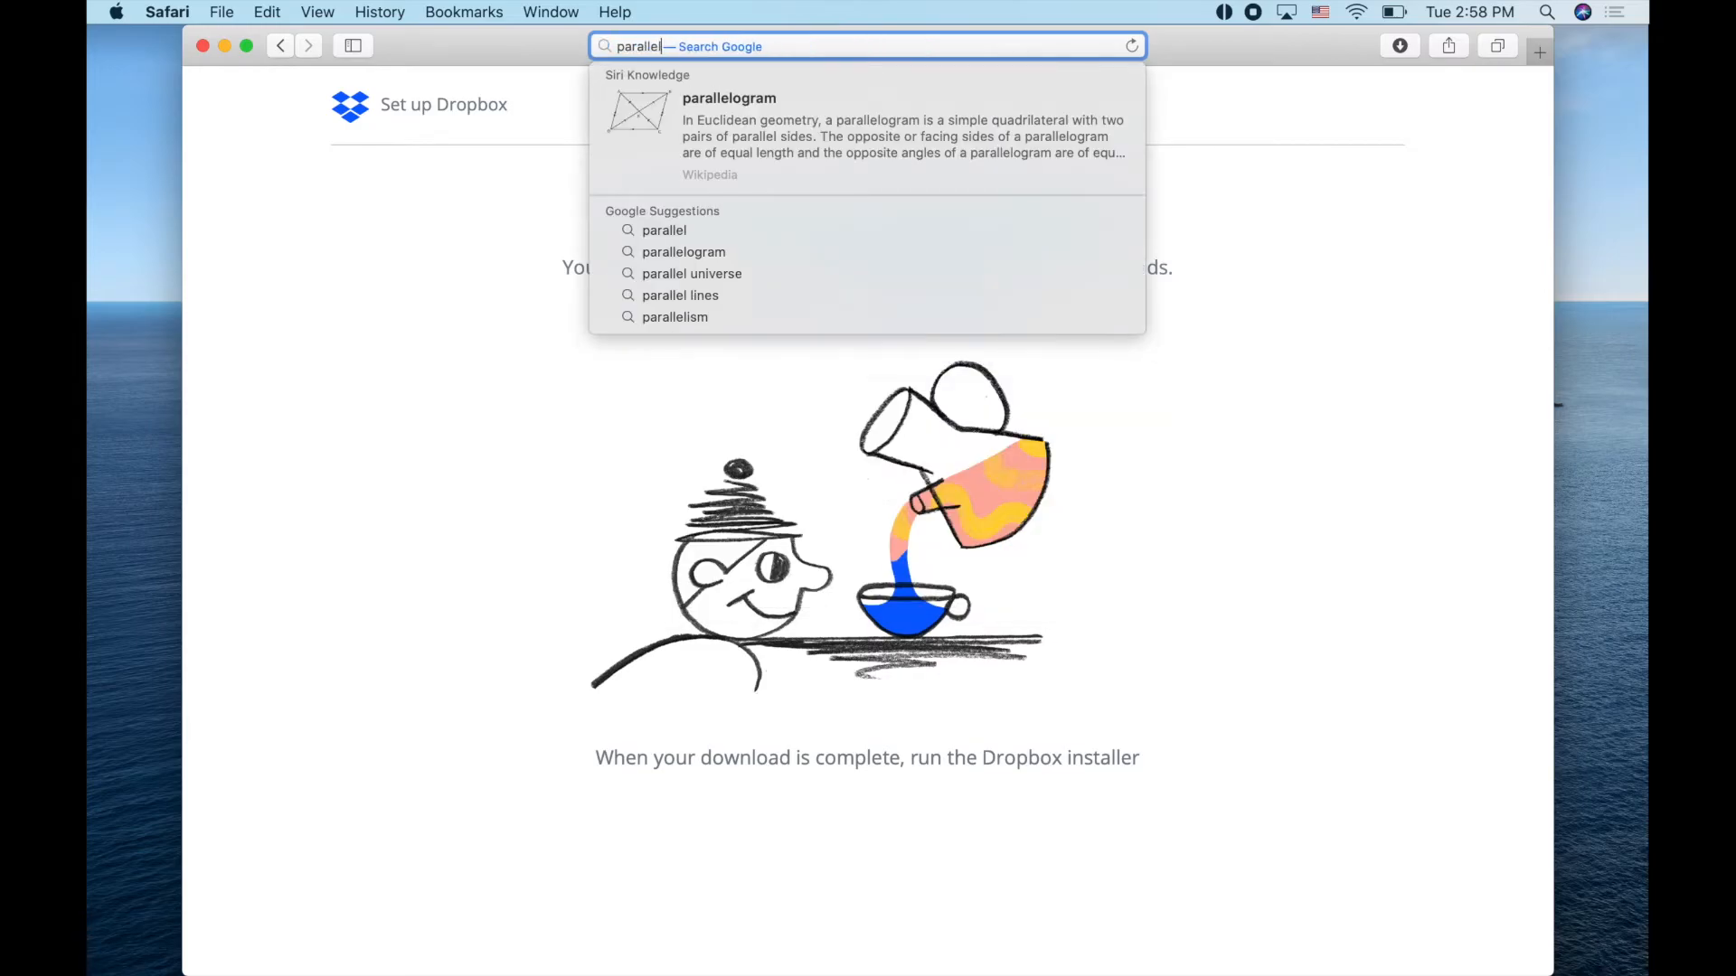
pyautogui.write('s')
# Open parallels.com, load vmware.com in a new tab, then return to the Parallels tab
pyautogui.press('Return')
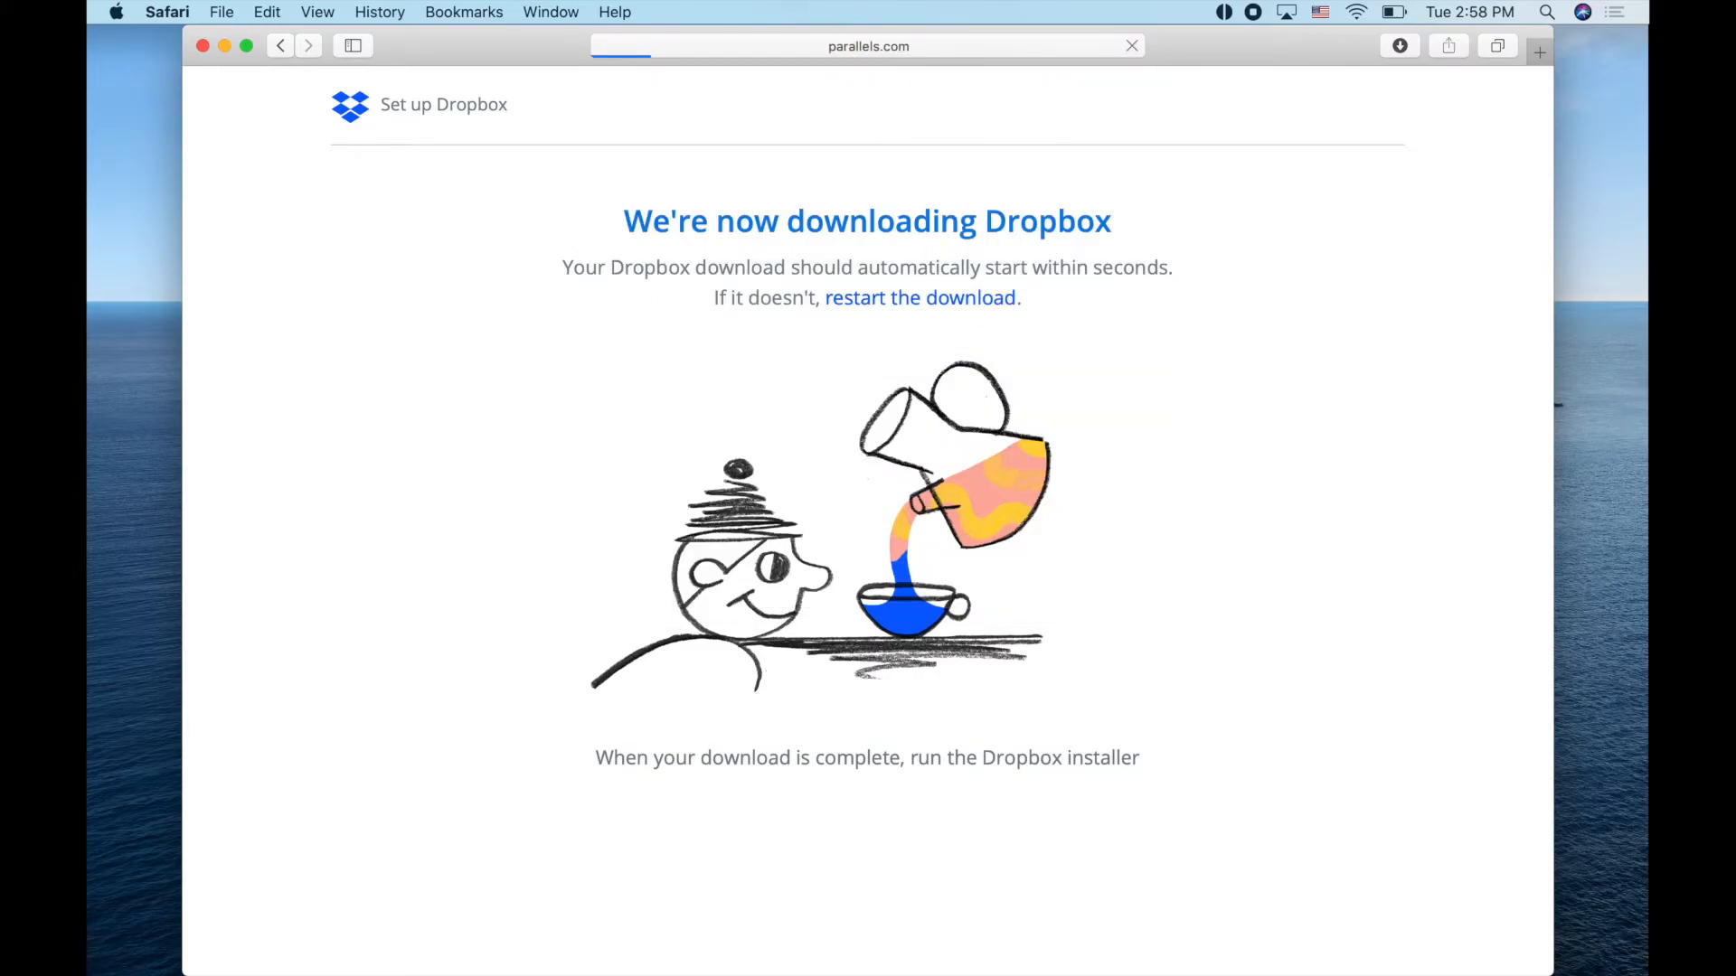
pyautogui.press('super+t')
pyautogui.write('vmware')
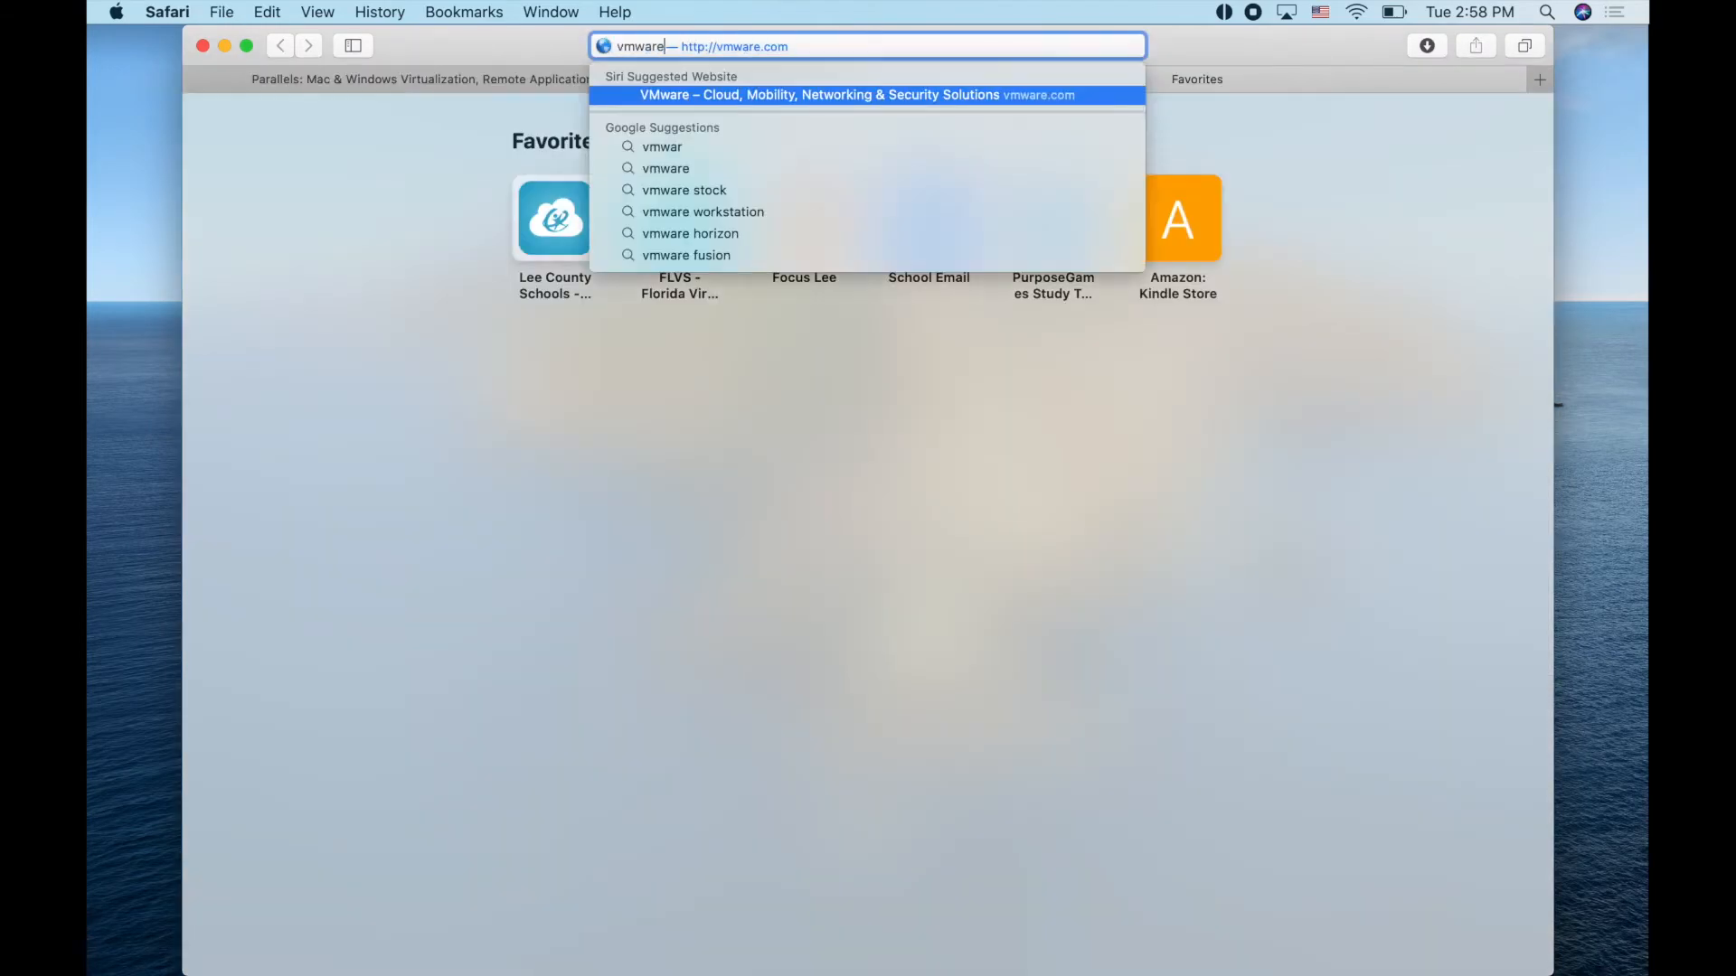
pyautogui.press('Return')
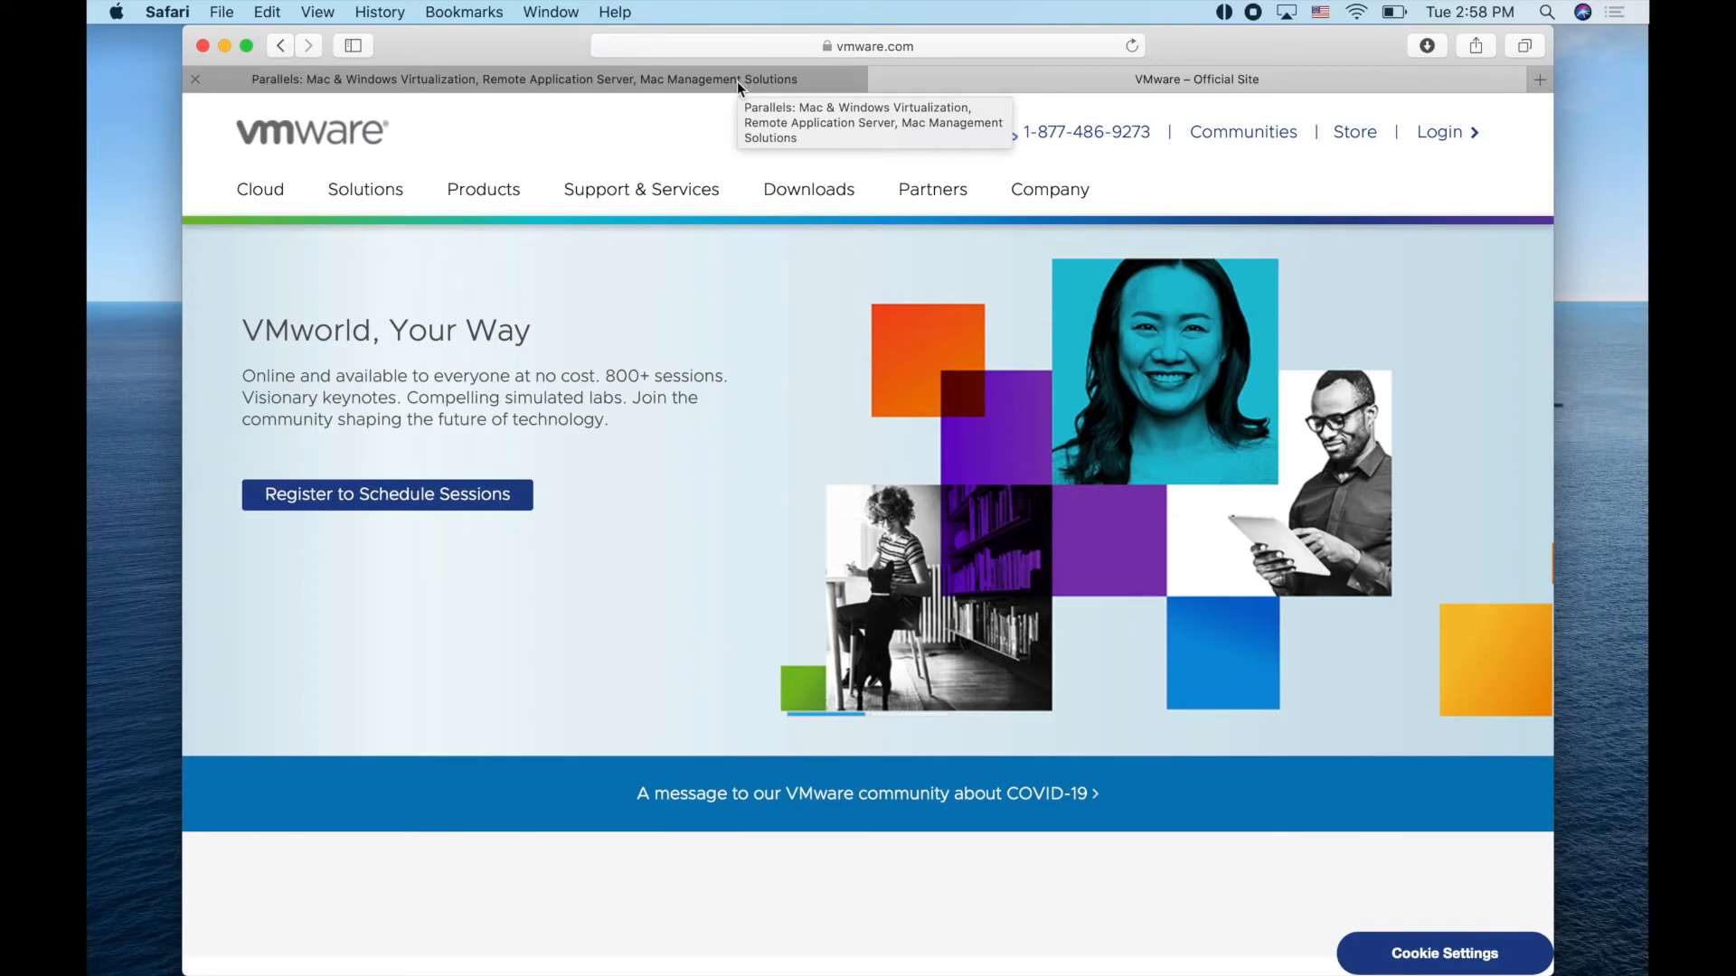
pyautogui.click(736, 82)
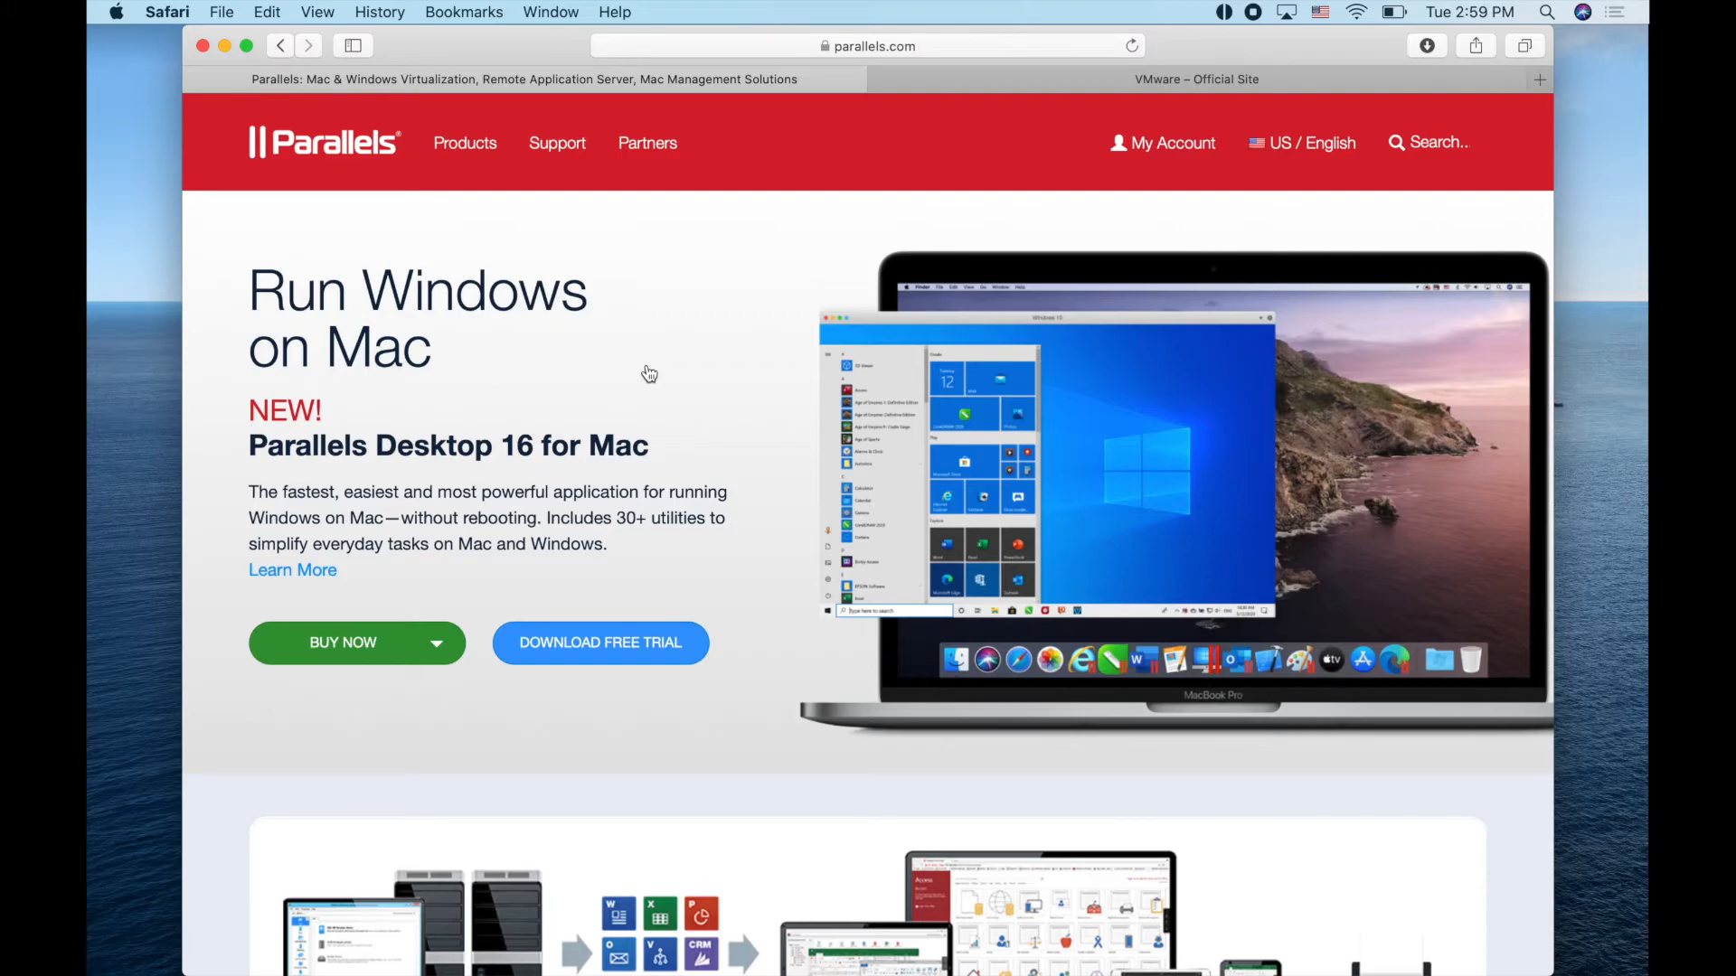
# Quit Amphetamine from its menu-bar icon, nudge the Safari window left, then quit Safari
pyautogui.click(1223, 12)
pyautogui.click(1270, 473)
pyautogui.moveTo(1215, 49); pyautogui.dragTo(1206, 47)
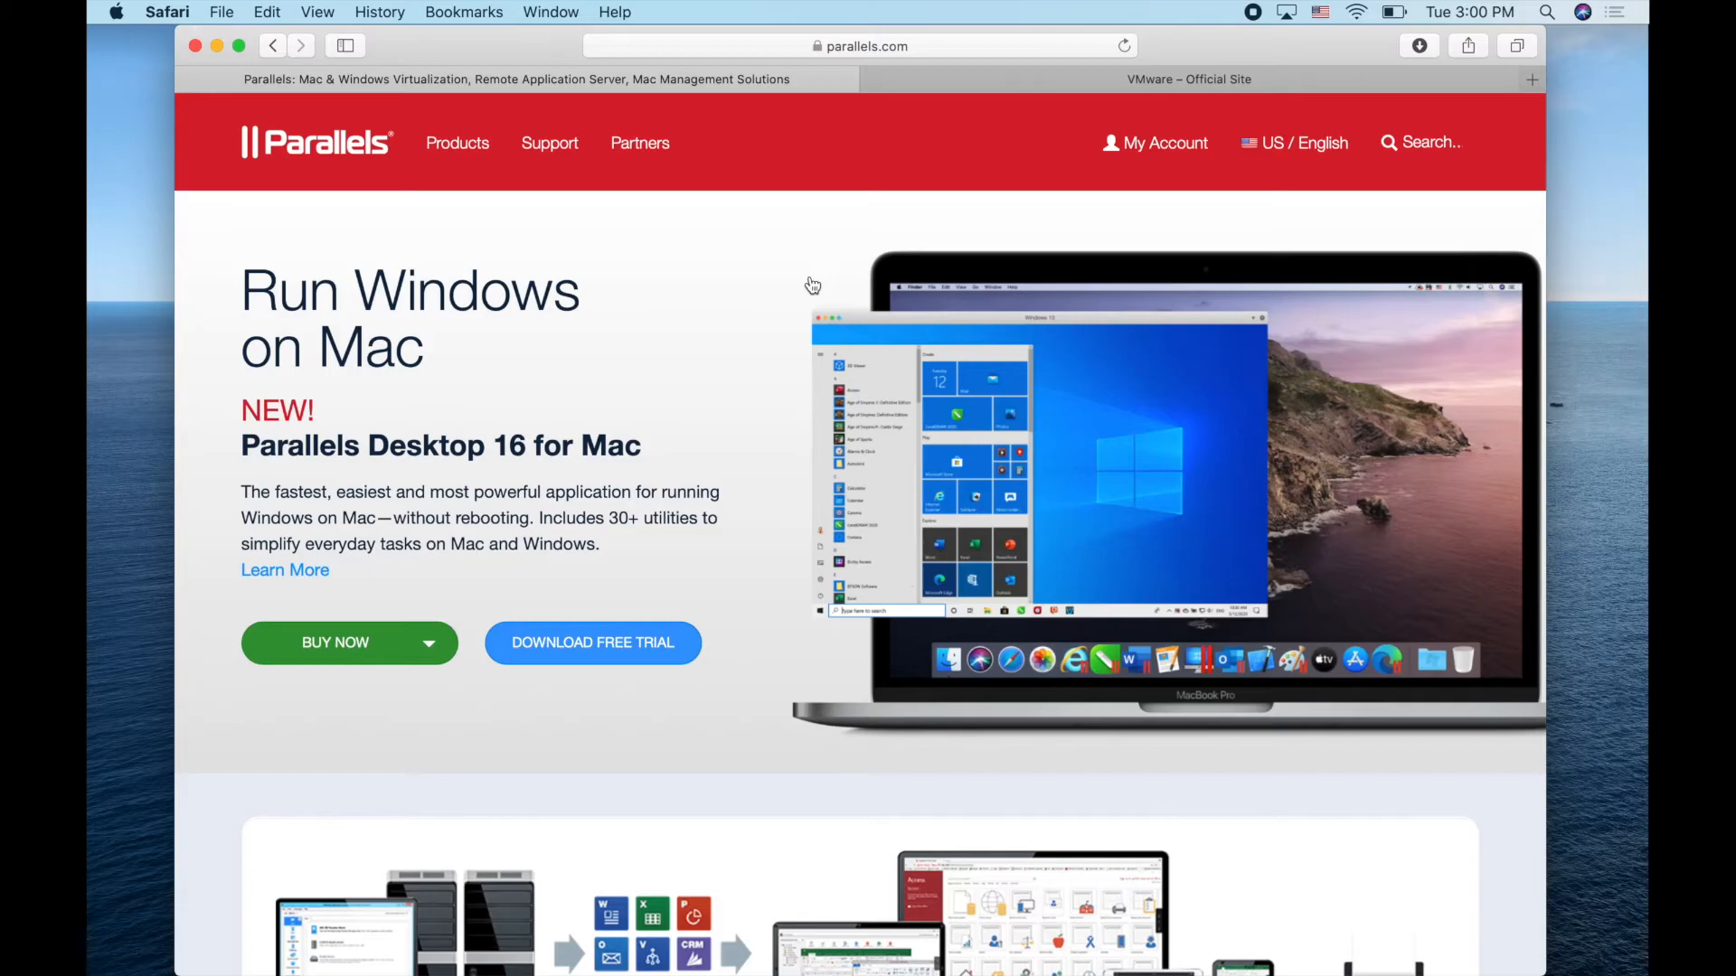
pyautogui.press('super+q')
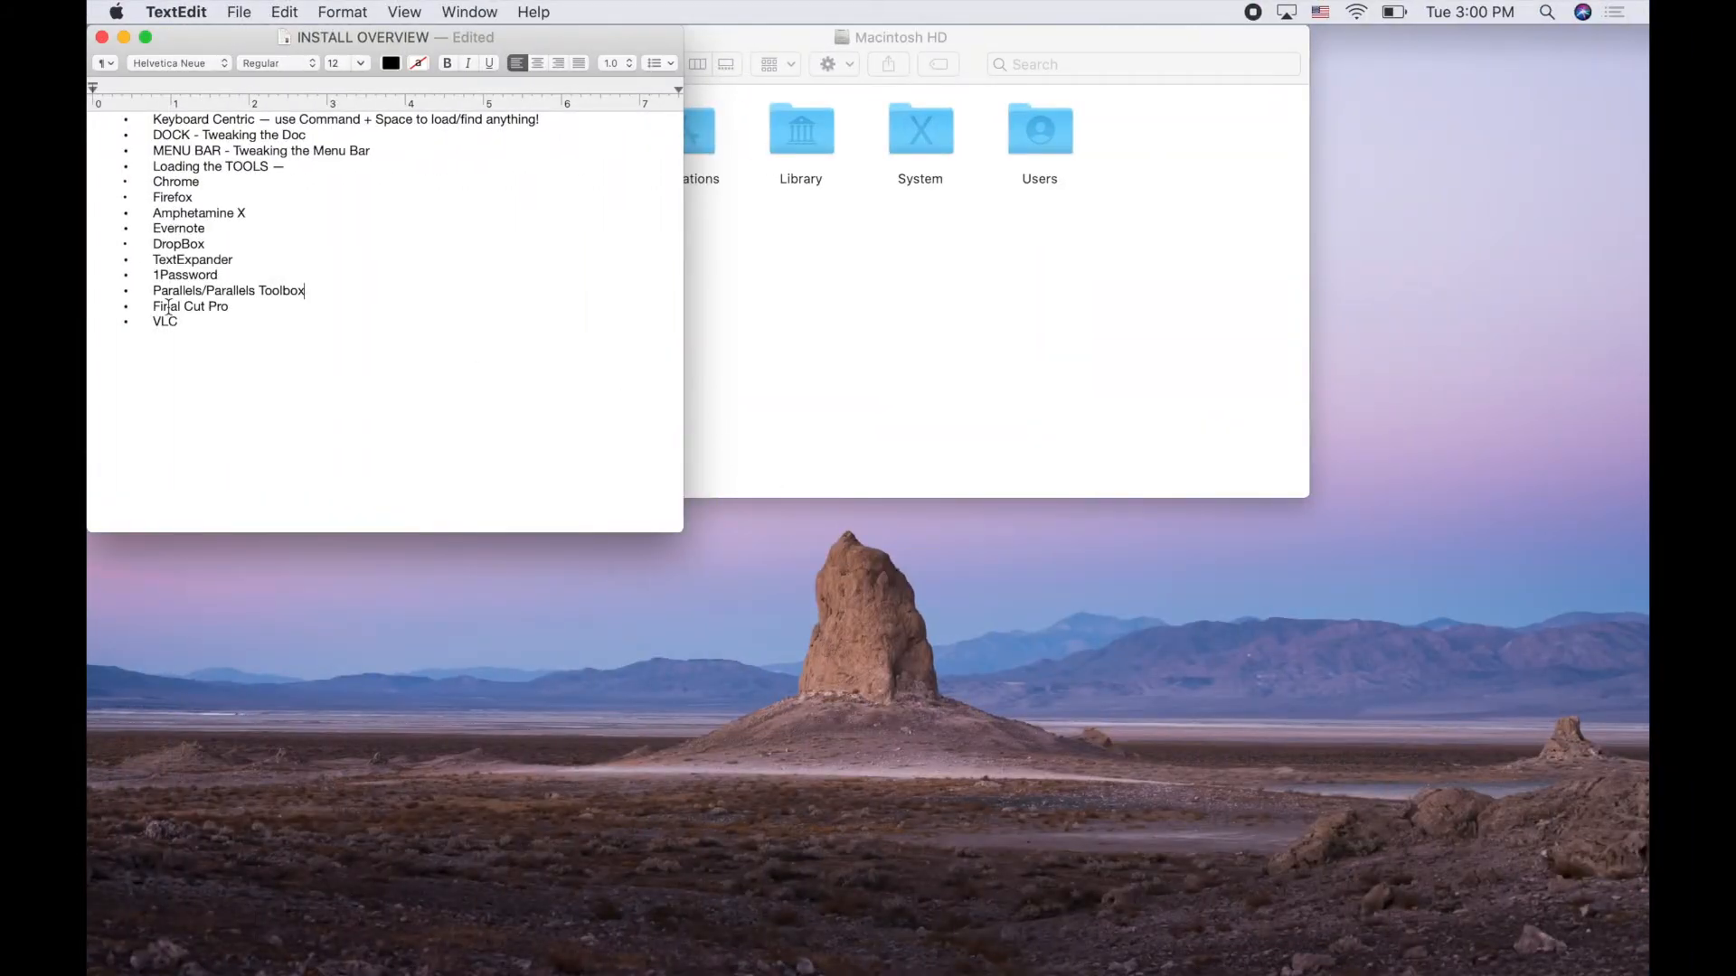
# Select the MENU BAR line in the outline, then clear the selection
pyautogui.tripleClick(263, 148)
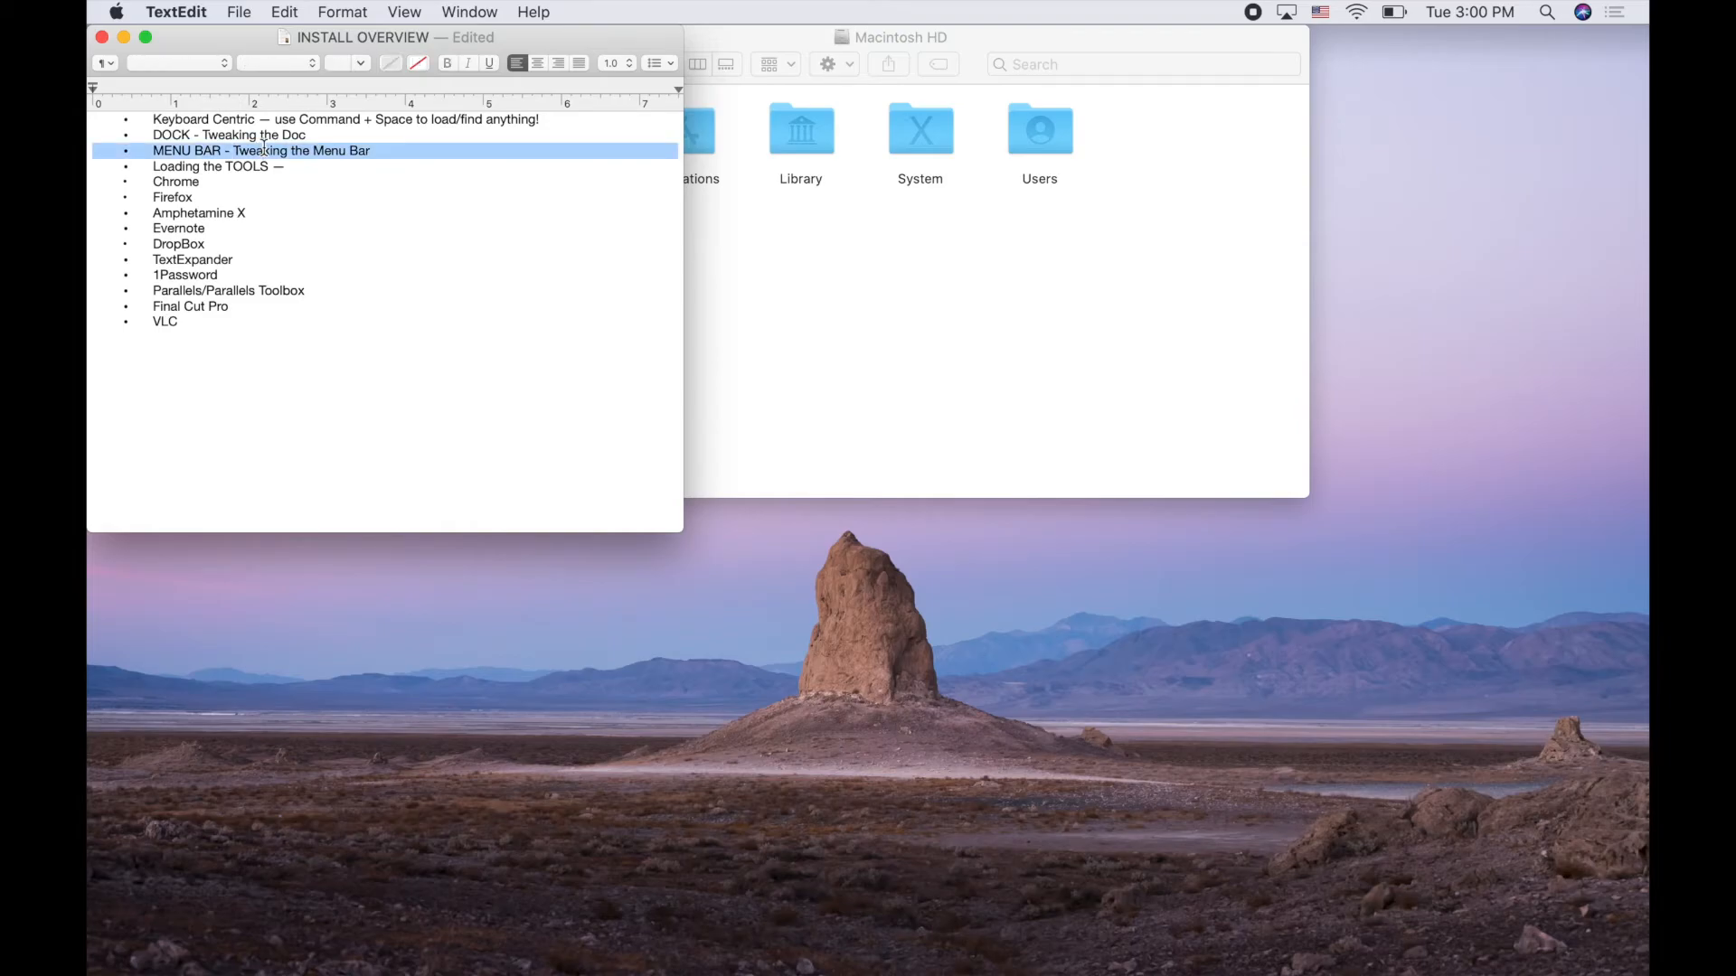
pyautogui.doubleClick(275, 134)
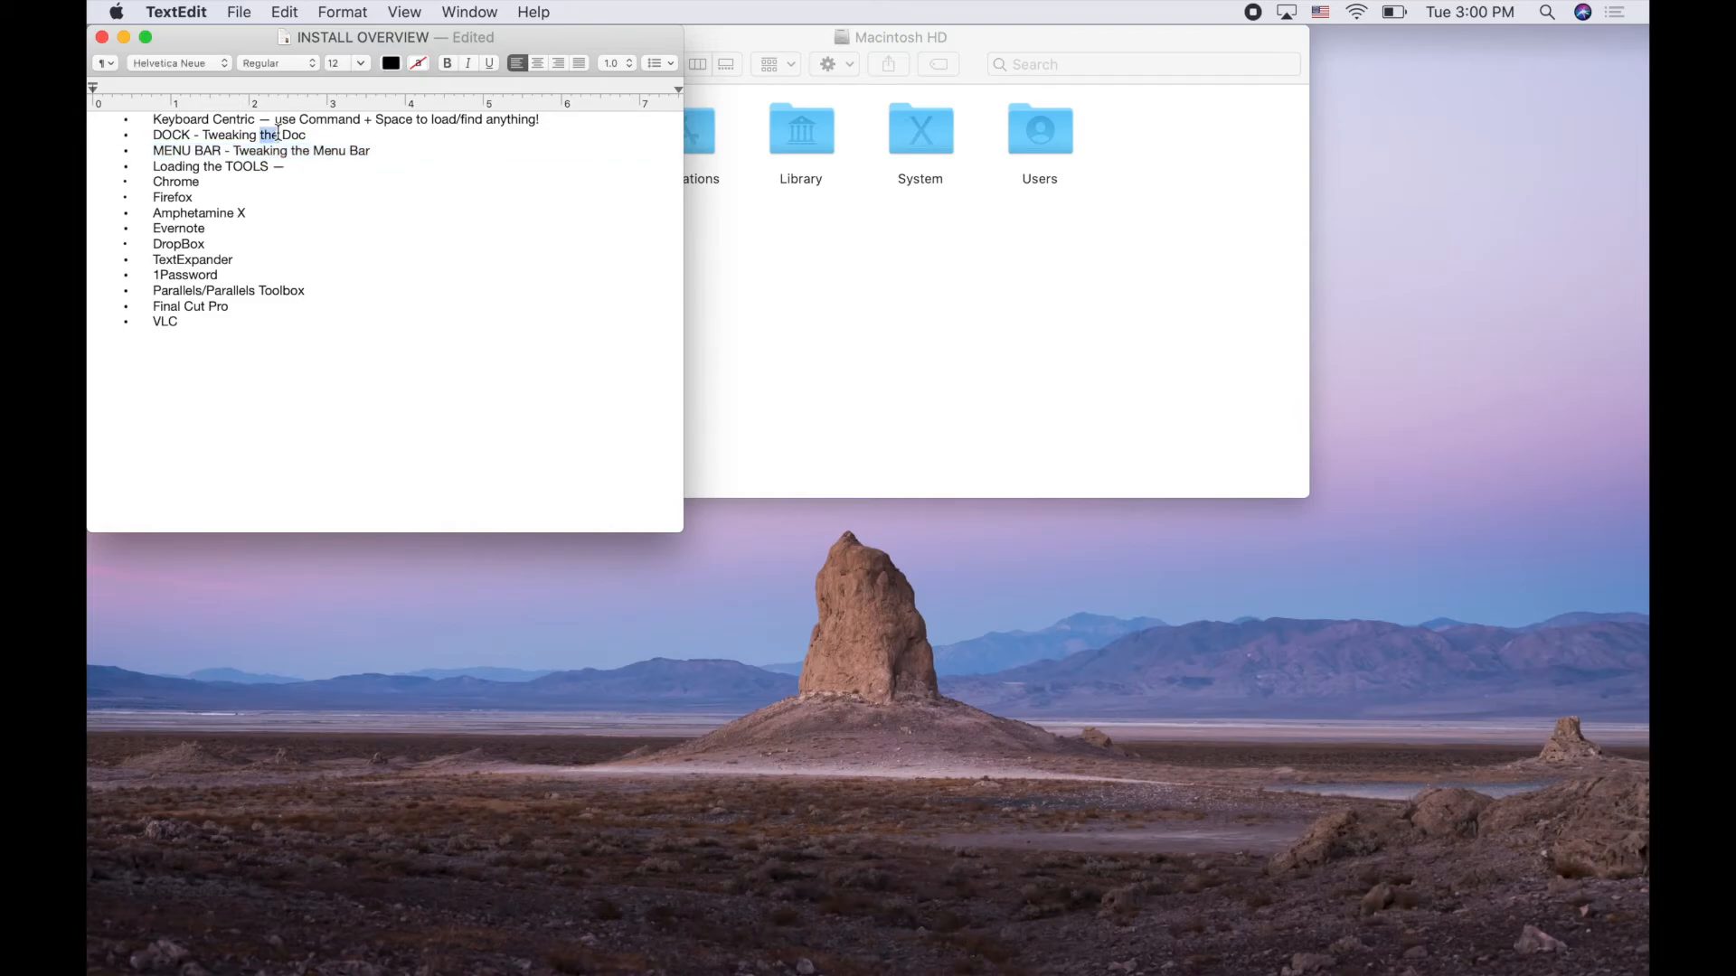
pyautogui.click(329, 135)
# Toggle Spotlight, then open Date & Time preferences from the menu-bar clock
pyautogui.click(1548, 14)
pyautogui.click(1548, 14)
pyautogui.click(1547, 14)
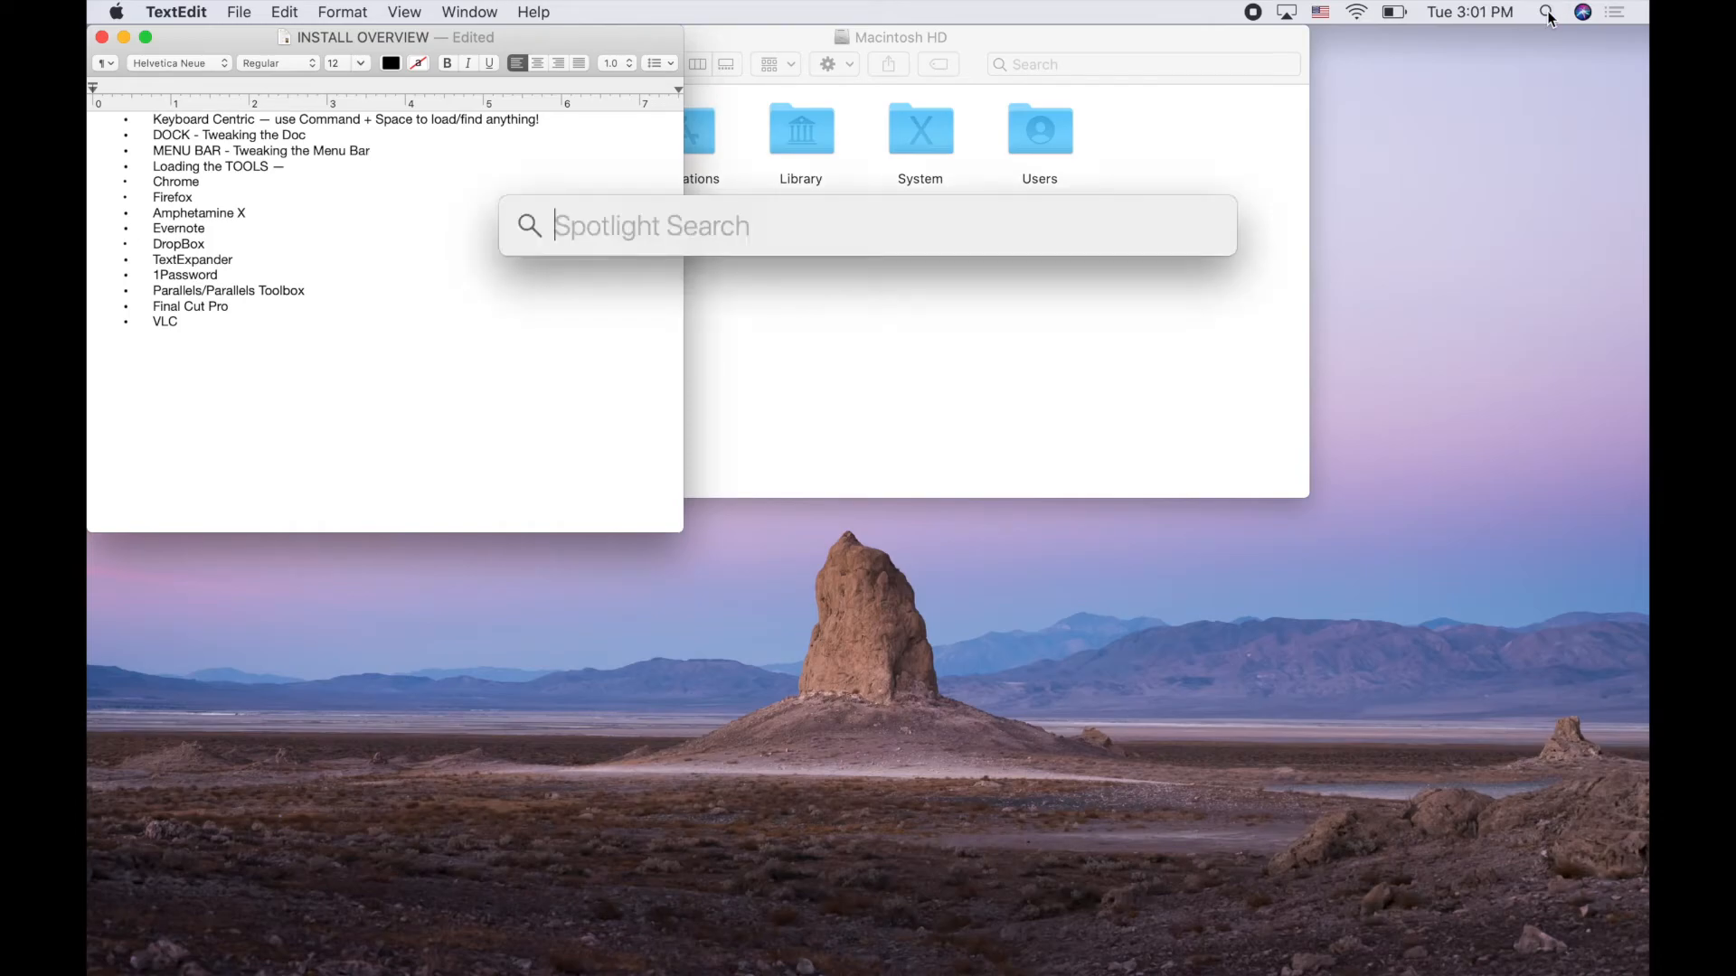
pyautogui.click(1548, 15)
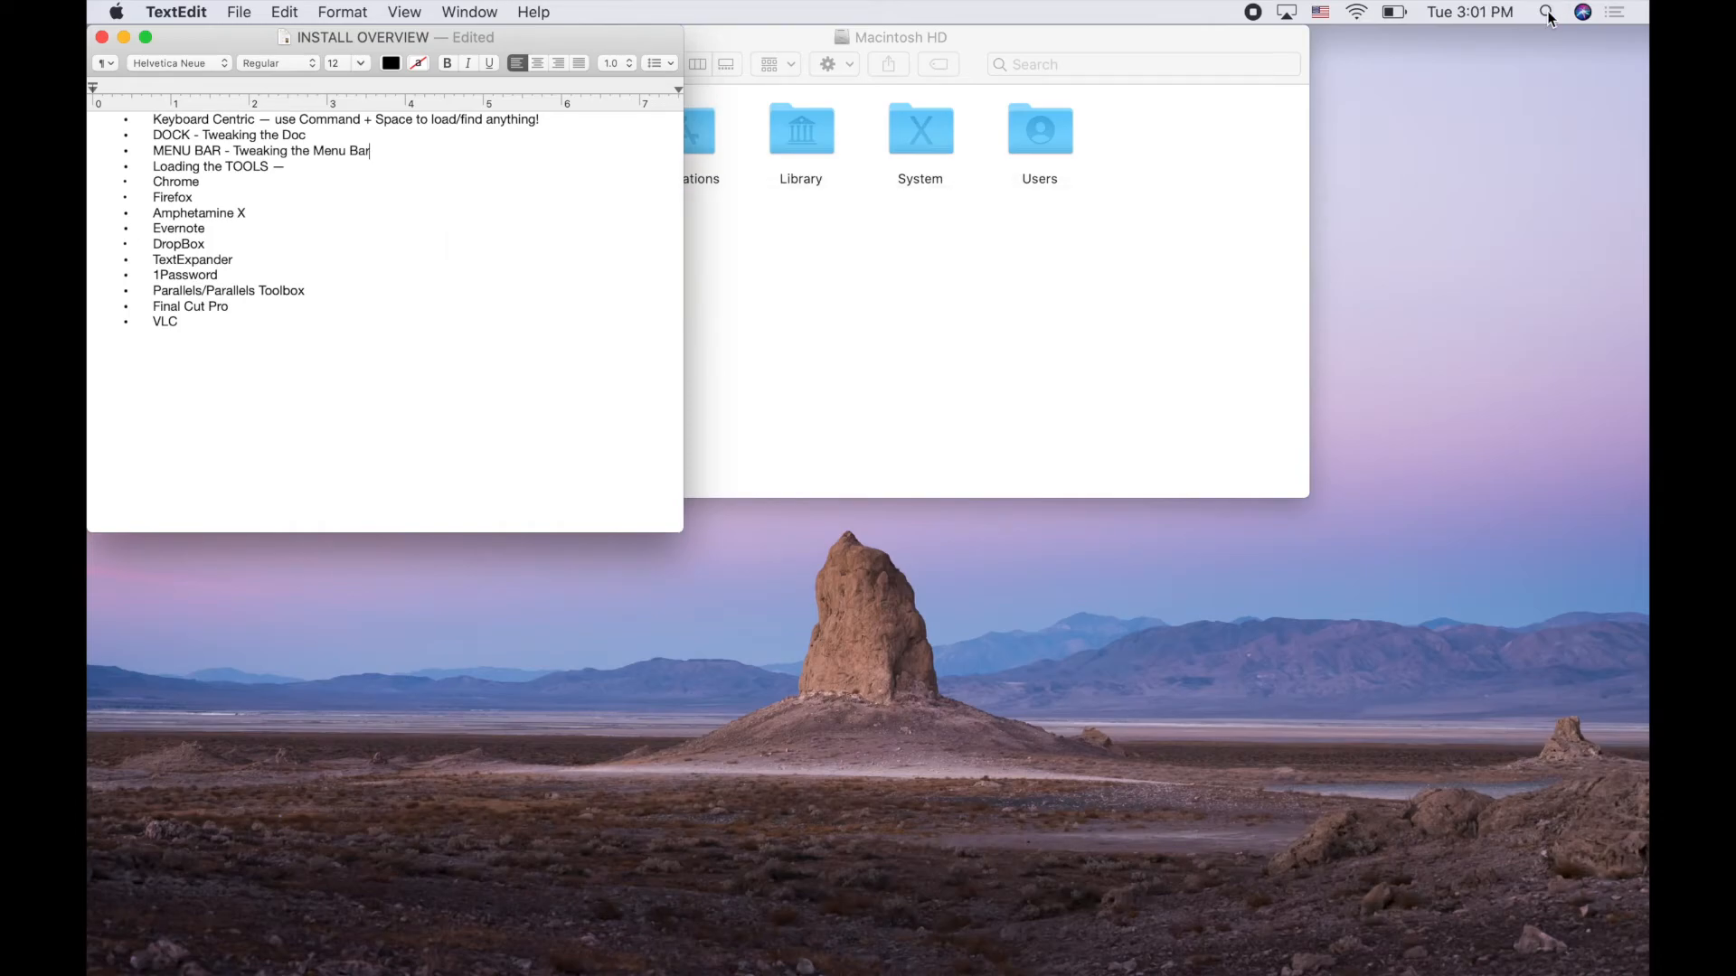
pyautogui.click(1496, 11)
pyautogui.click(1450, 127)
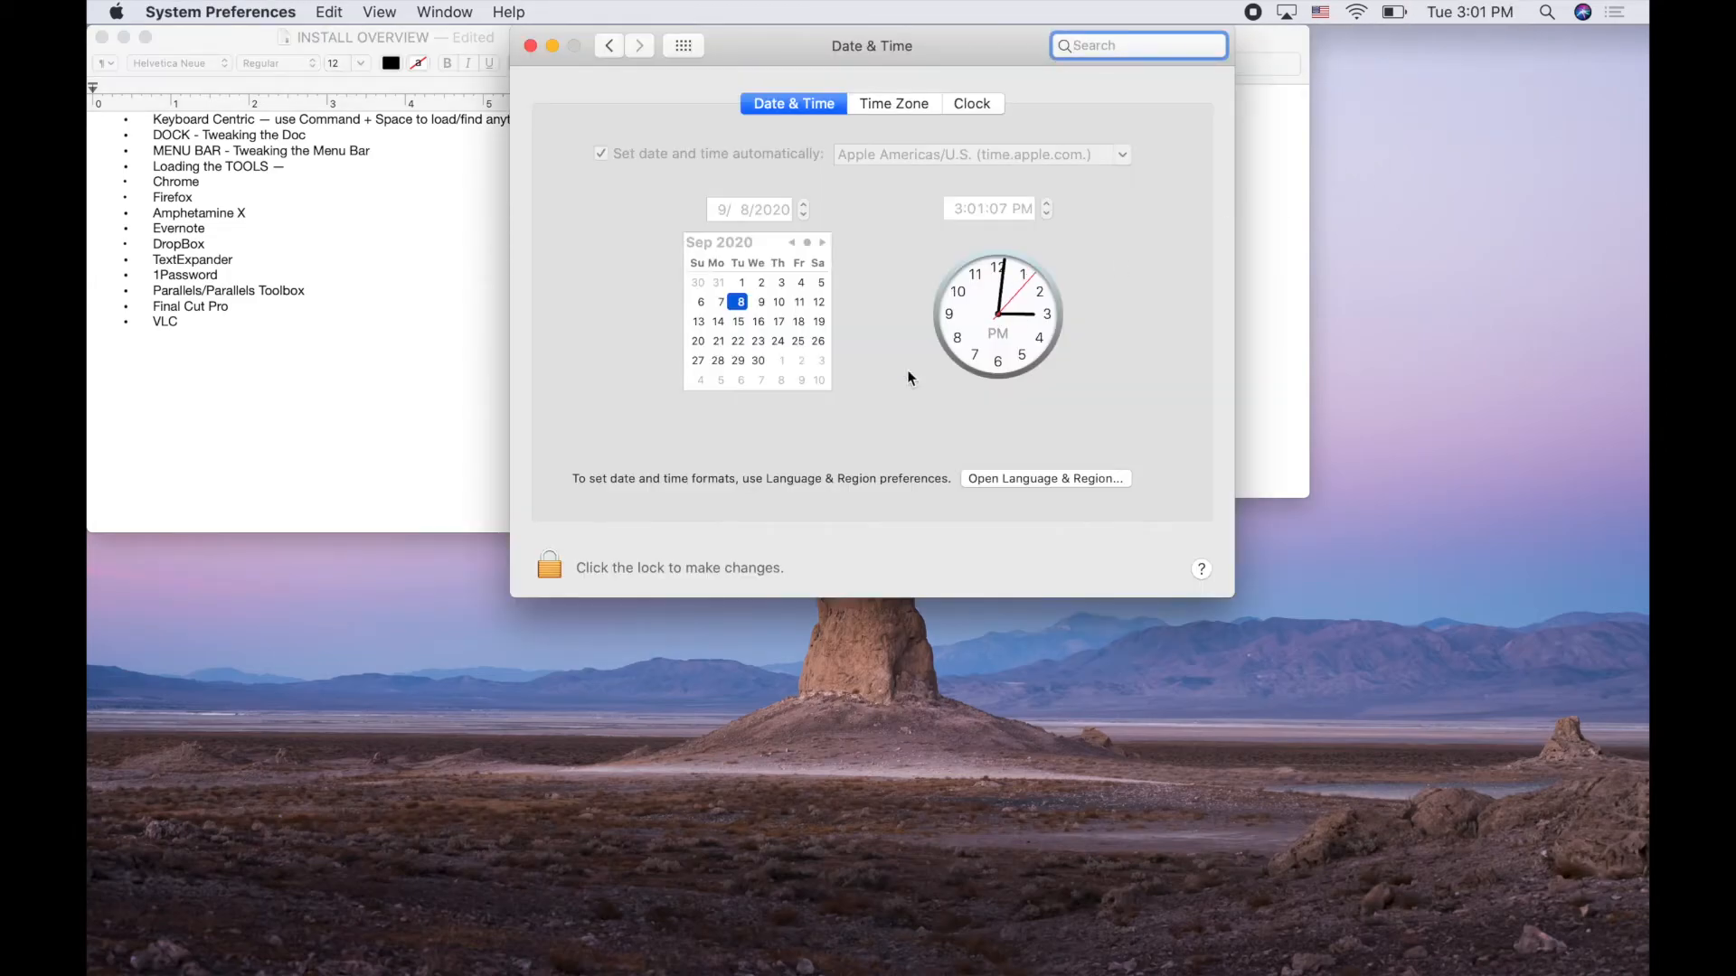
# Turn on Show date in the Clock tab, confirm it in the menu bar, and close Date & Time
pyautogui.click(972, 103)
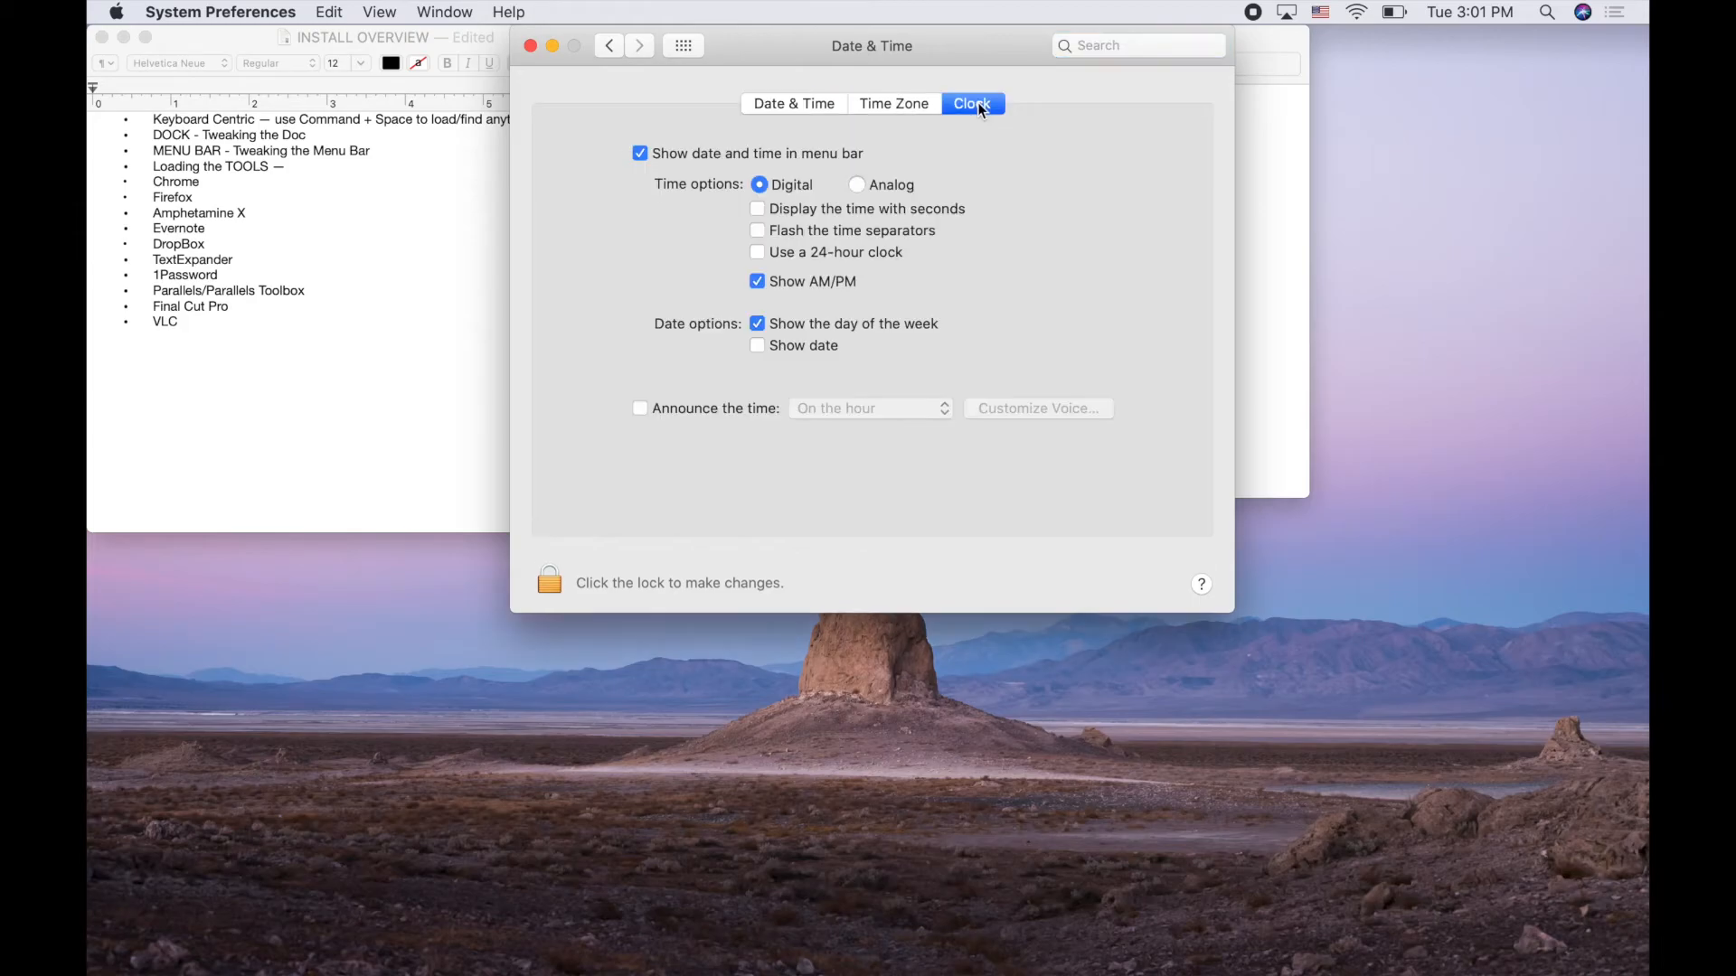
pyautogui.click(757, 346)
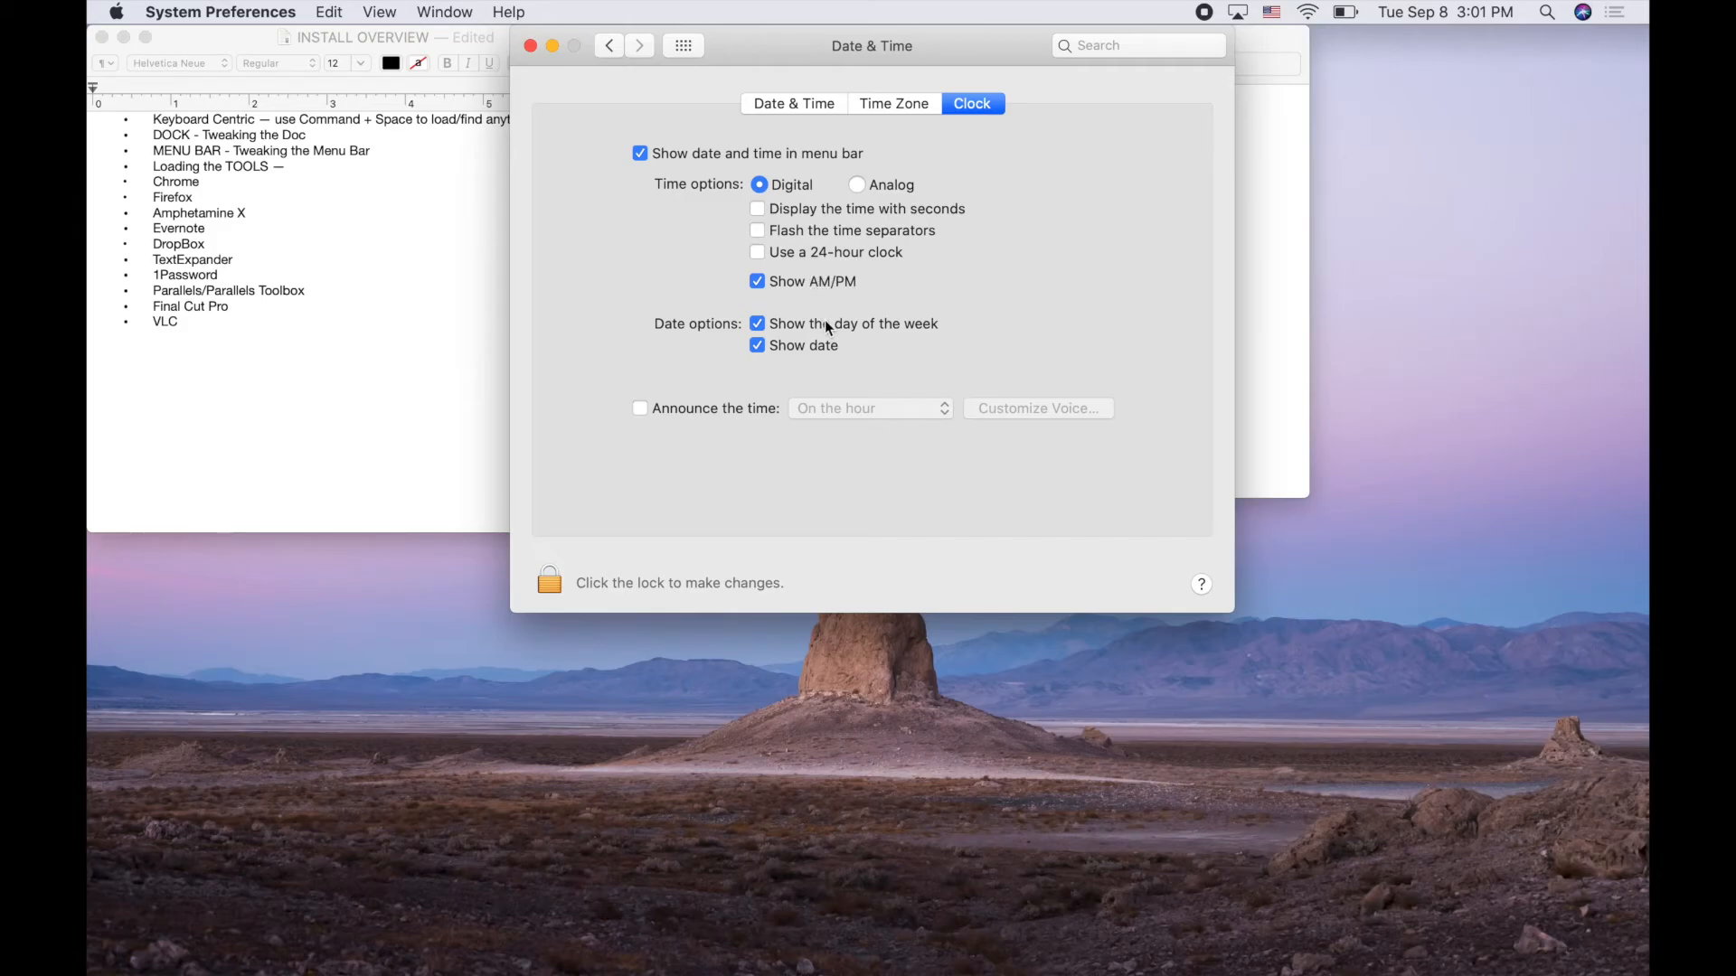
pyautogui.click(1478, 16)
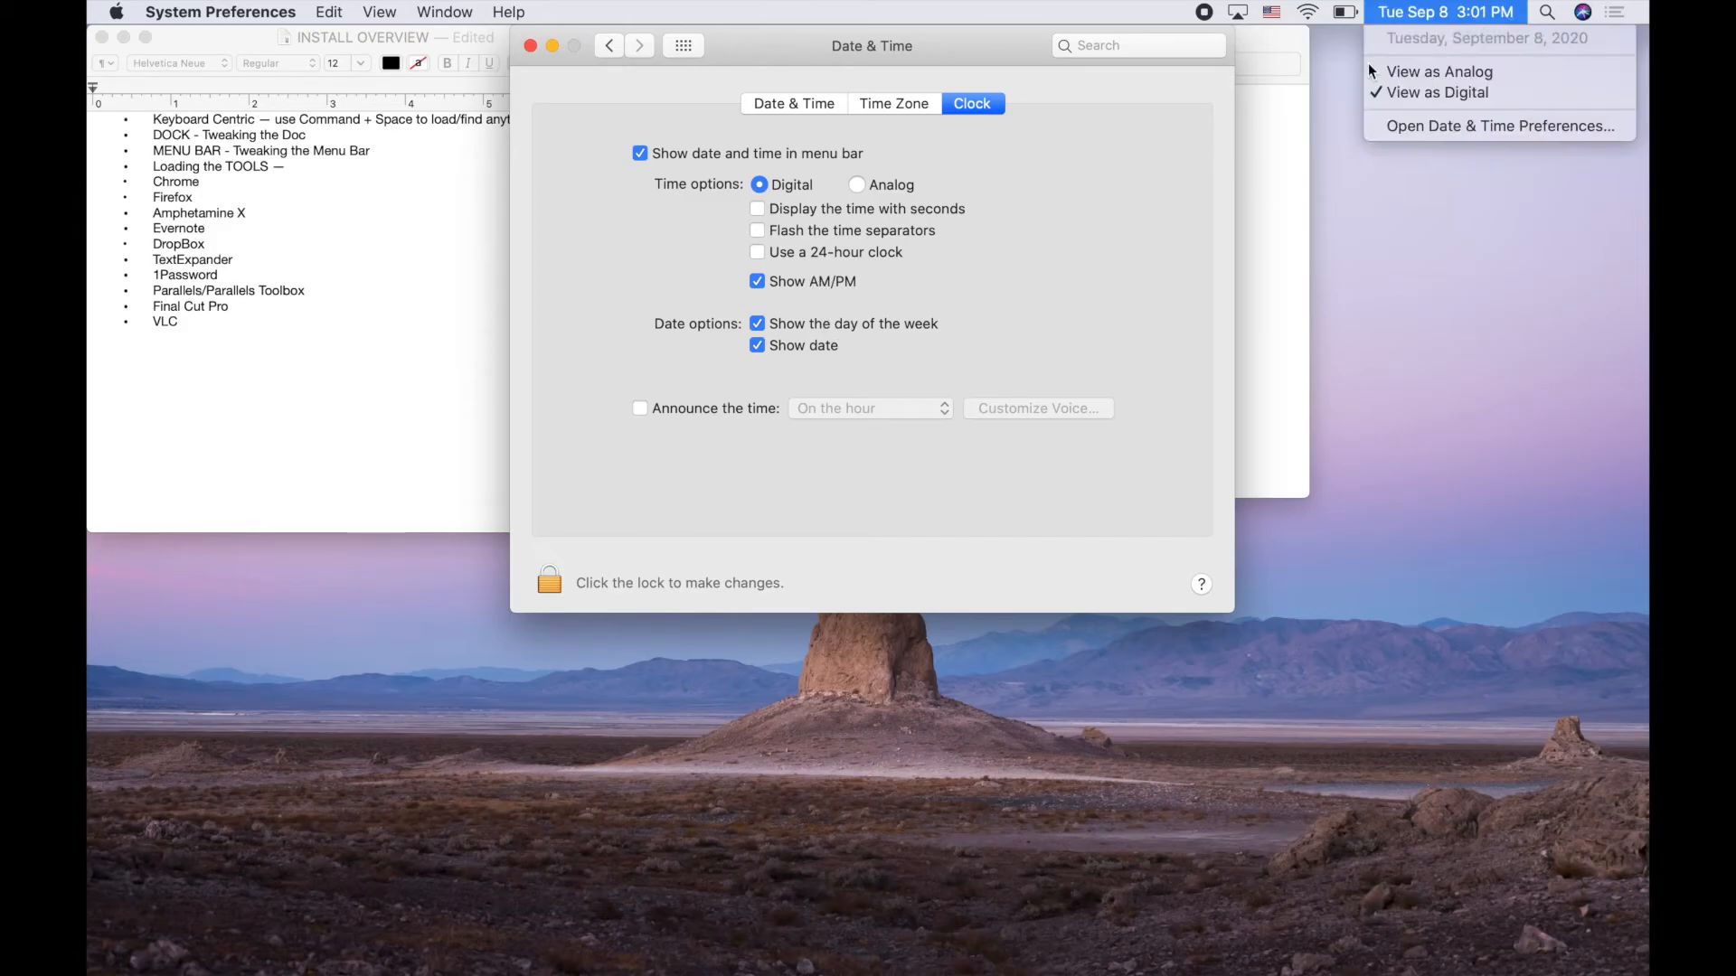
pyautogui.click(1045, 212)
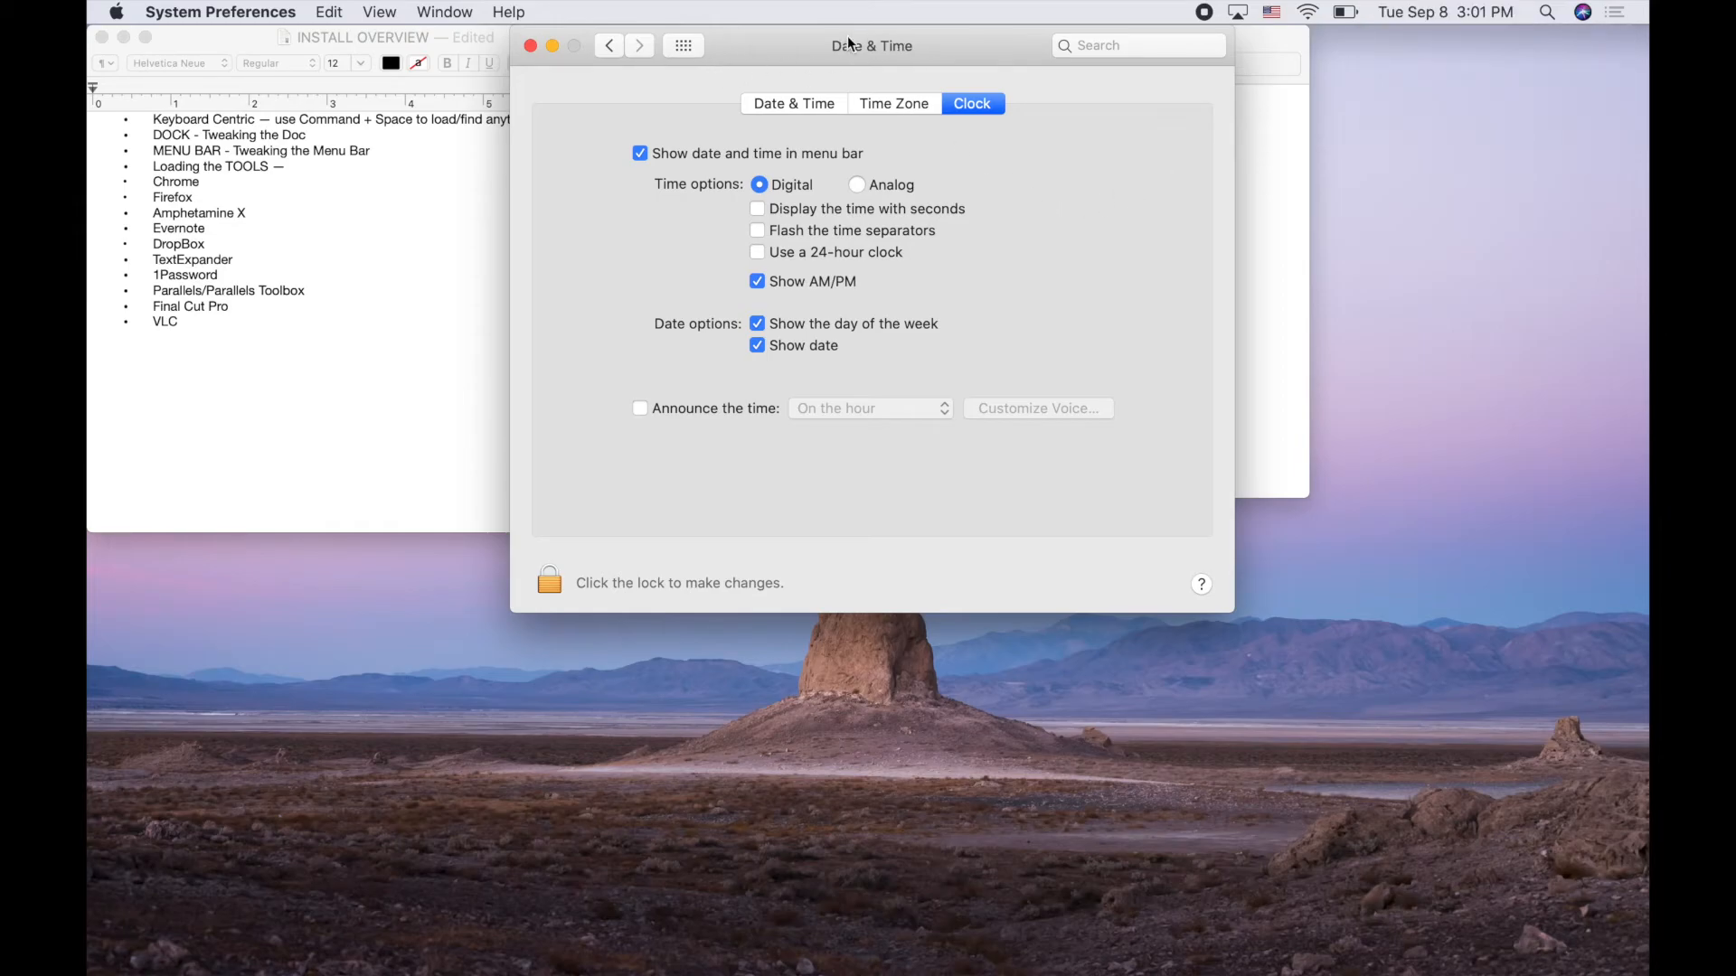
pyautogui.click(530, 45)
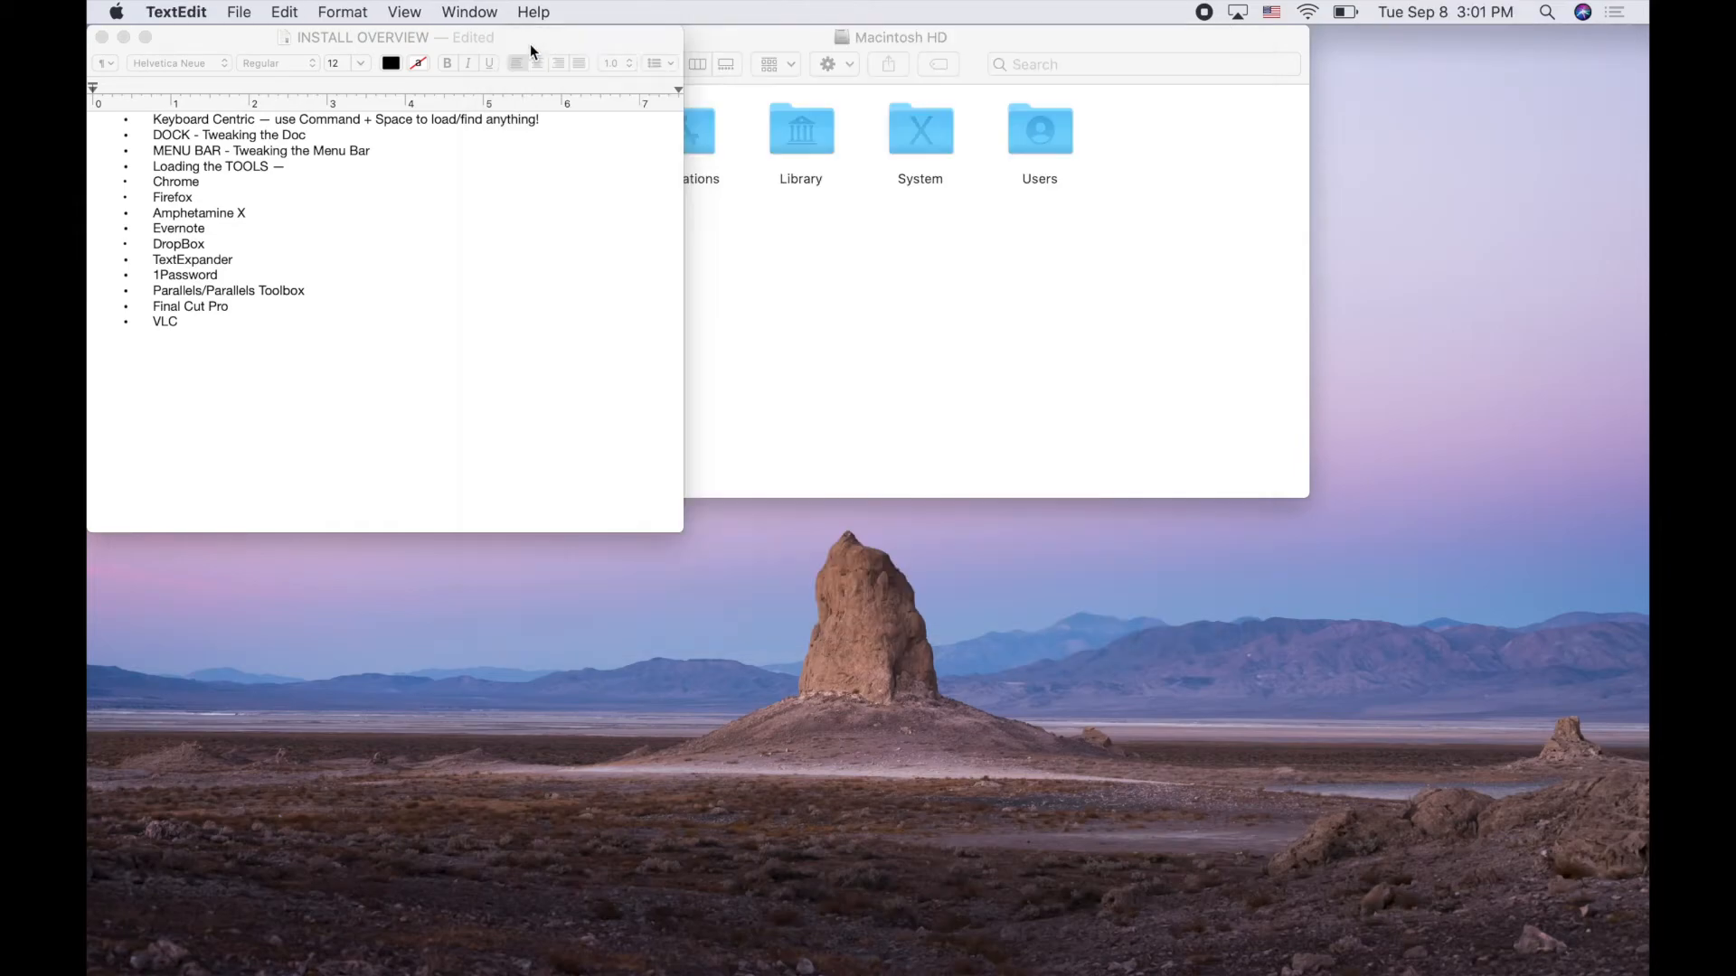
# Show the battery percentage in the menu bar, then glance at the battery and Wi-Fi menus
pyautogui.click(1342, 14)
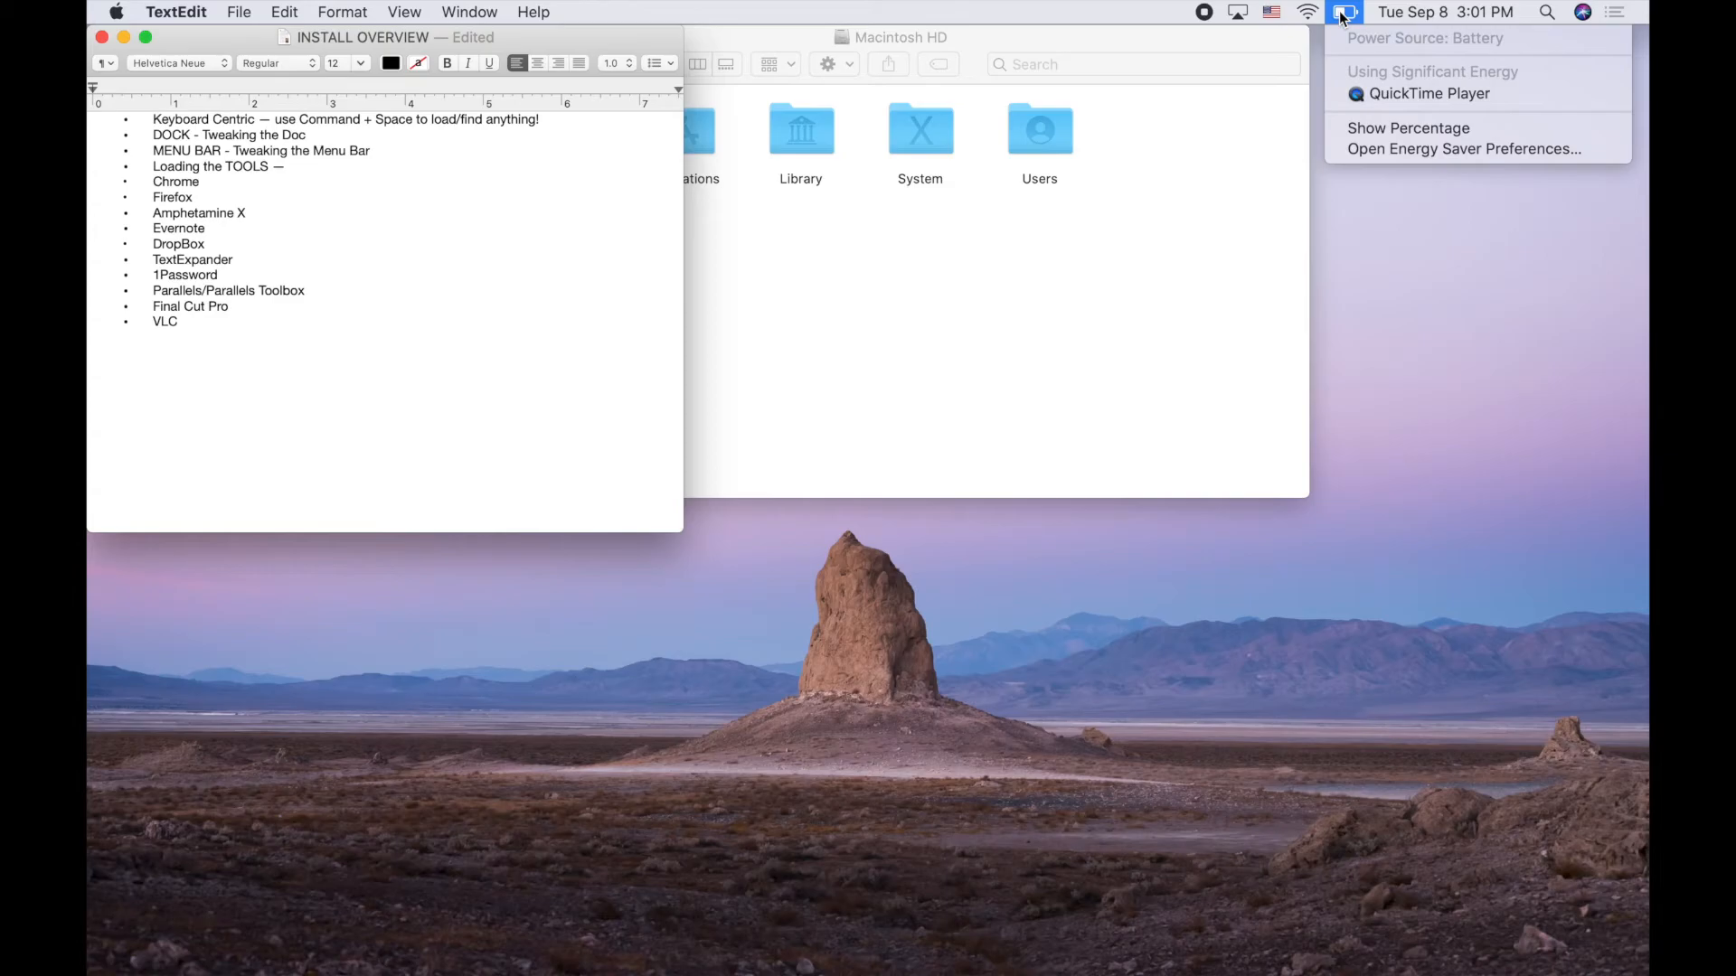
pyautogui.click(1378, 136)
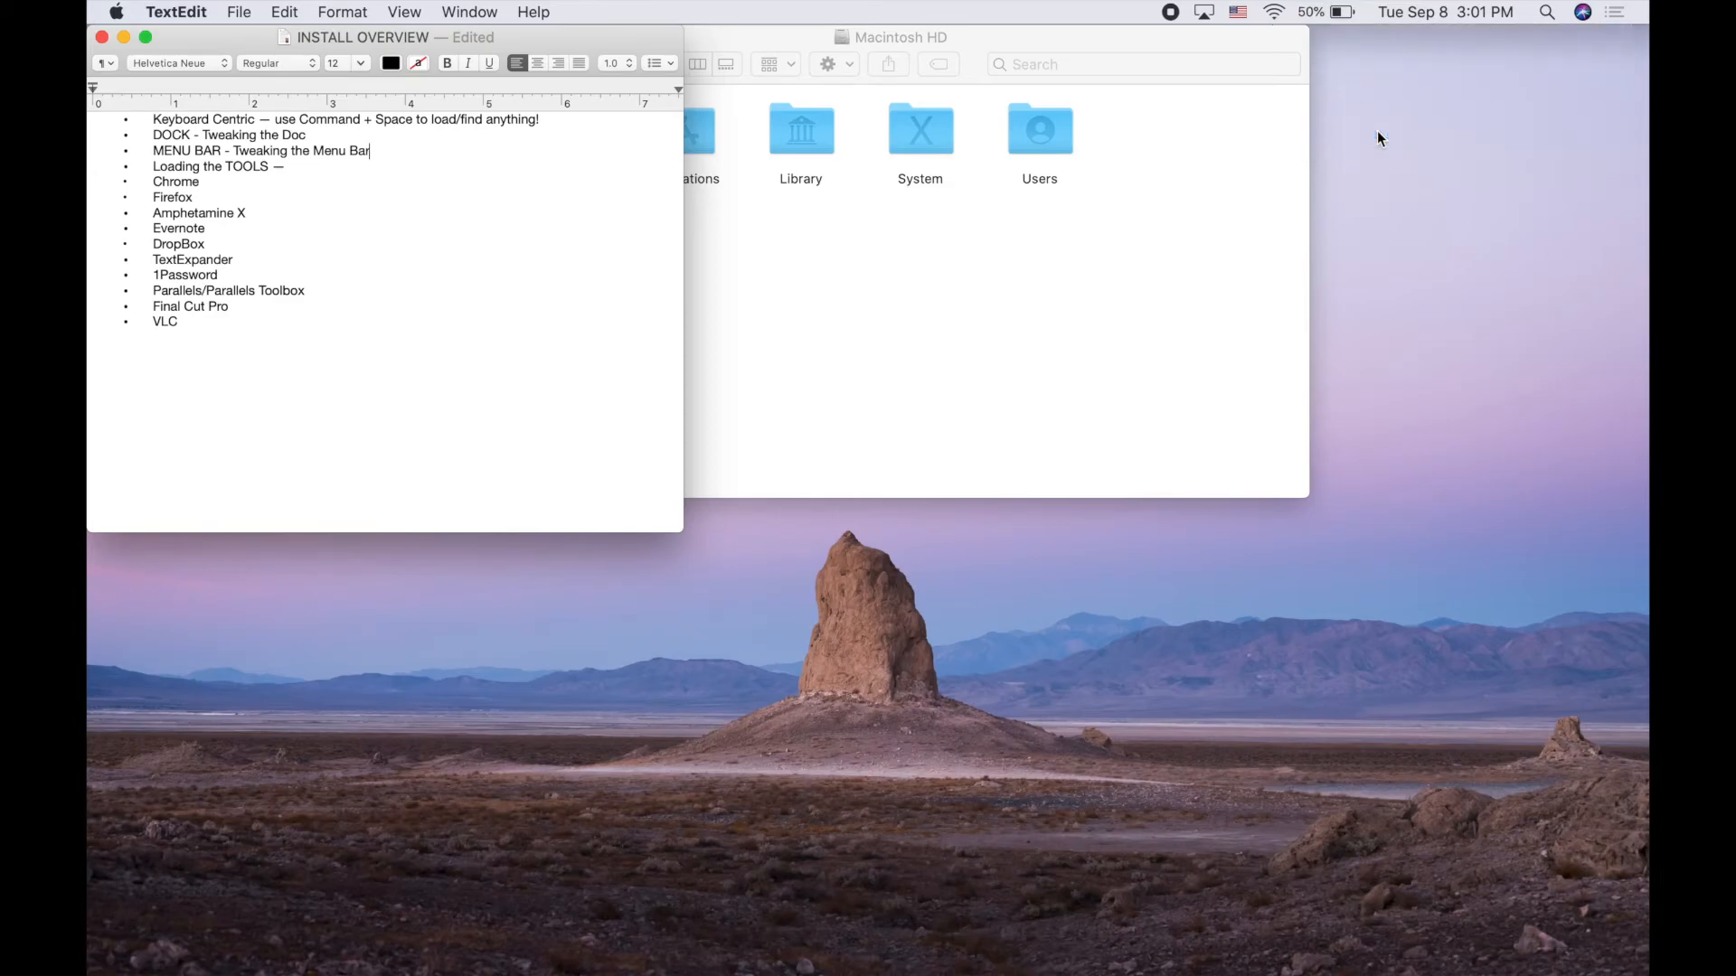
pyautogui.click(1342, 9)
pyautogui.click(1342, 9)
pyautogui.click(1278, 11)
pyautogui.click(1278, 11)
# Turn off Show Input menu in menu bar from the flag menu's Keyboard Preferences
pyautogui.click(1239, 11)
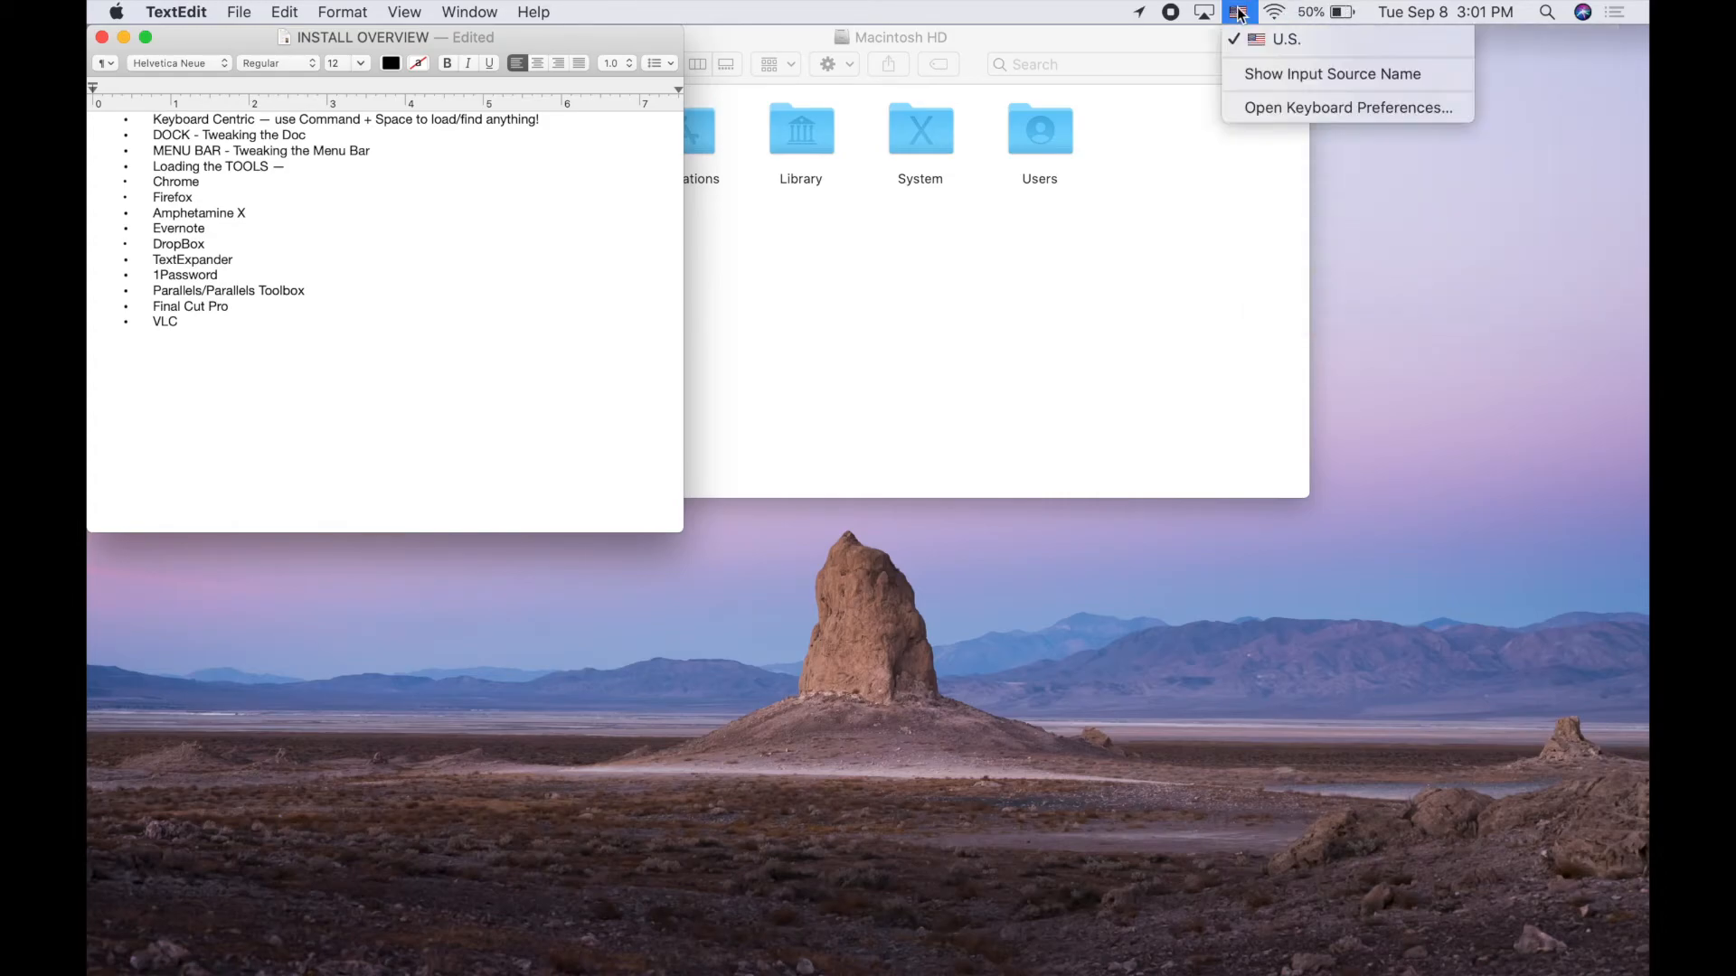
pyautogui.click(1256, 107)
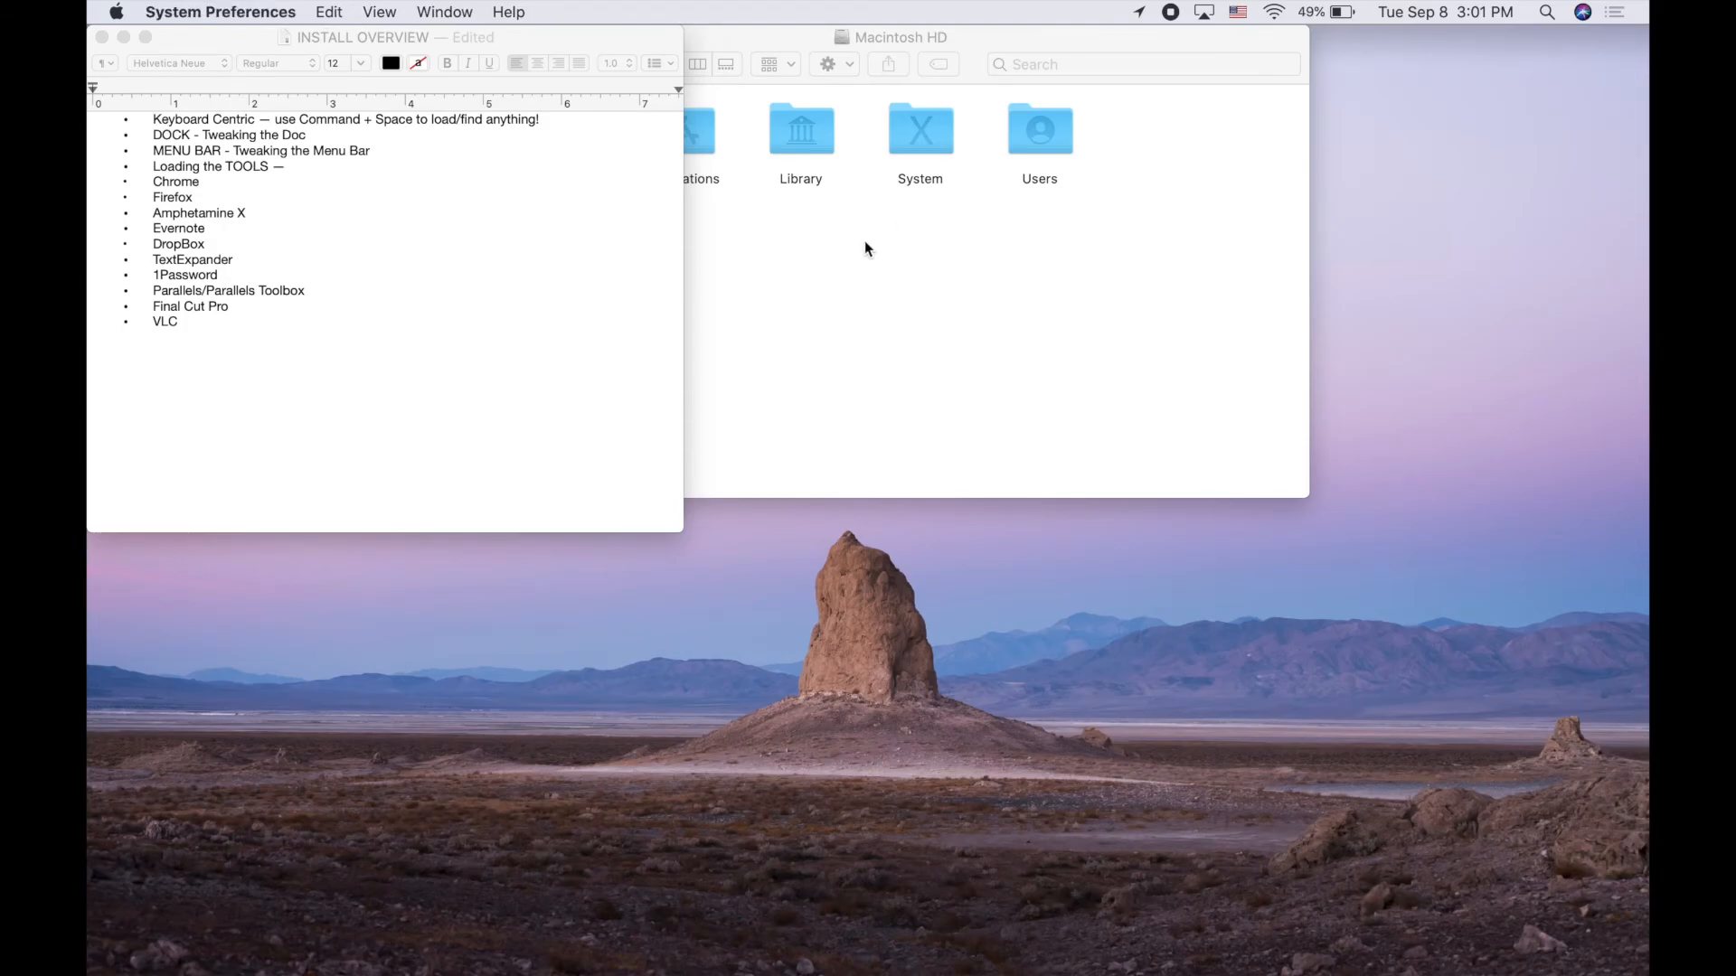
pyautogui.click(763, 540)
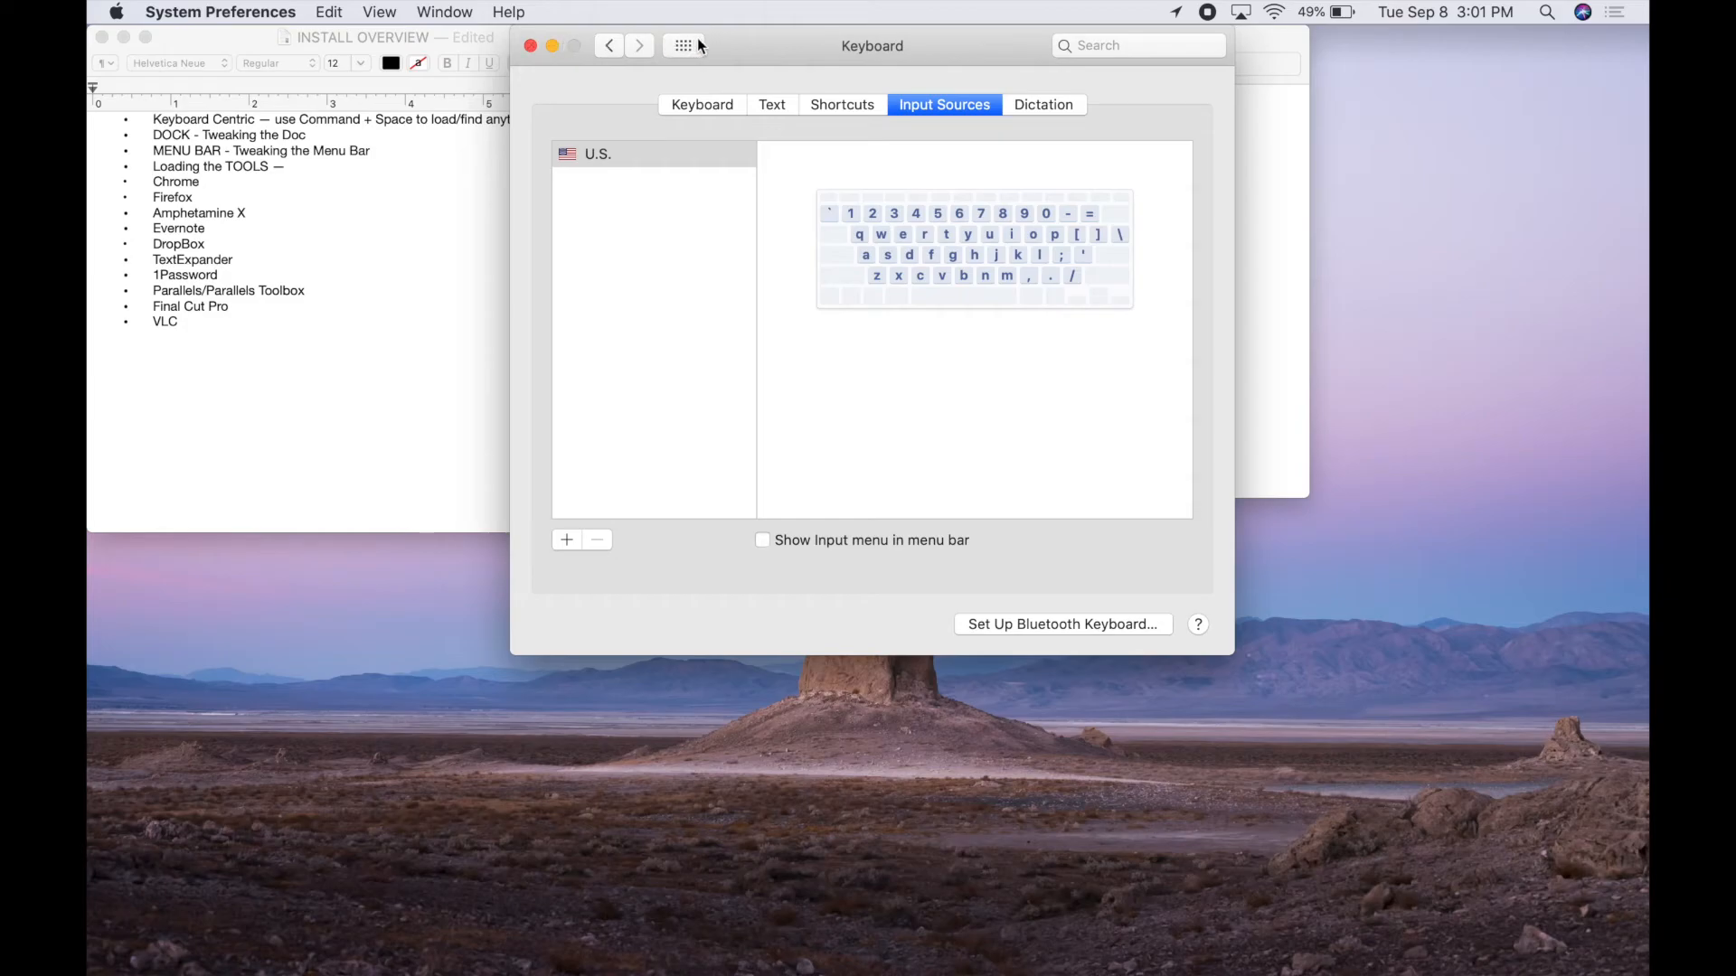
# Close Keyboard preferences, view the AirPlay destinations, then reopen System Preferences from the Dock
pyautogui.click(530, 48)
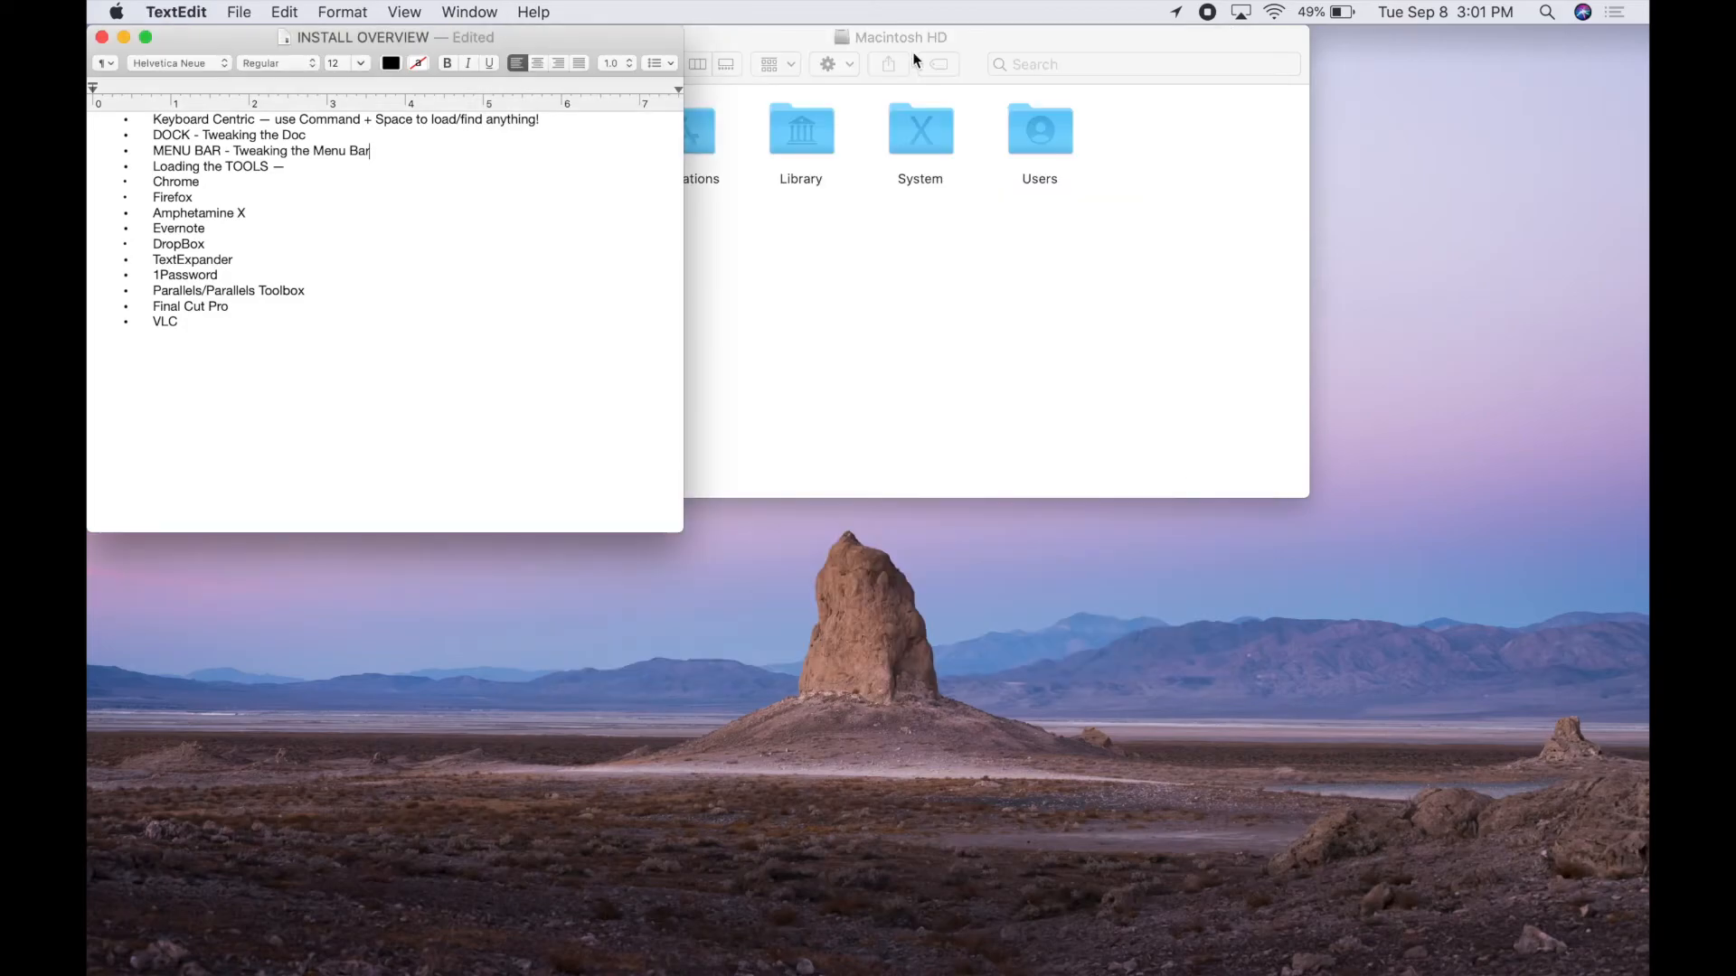
pyautogui.click(1240, 13)
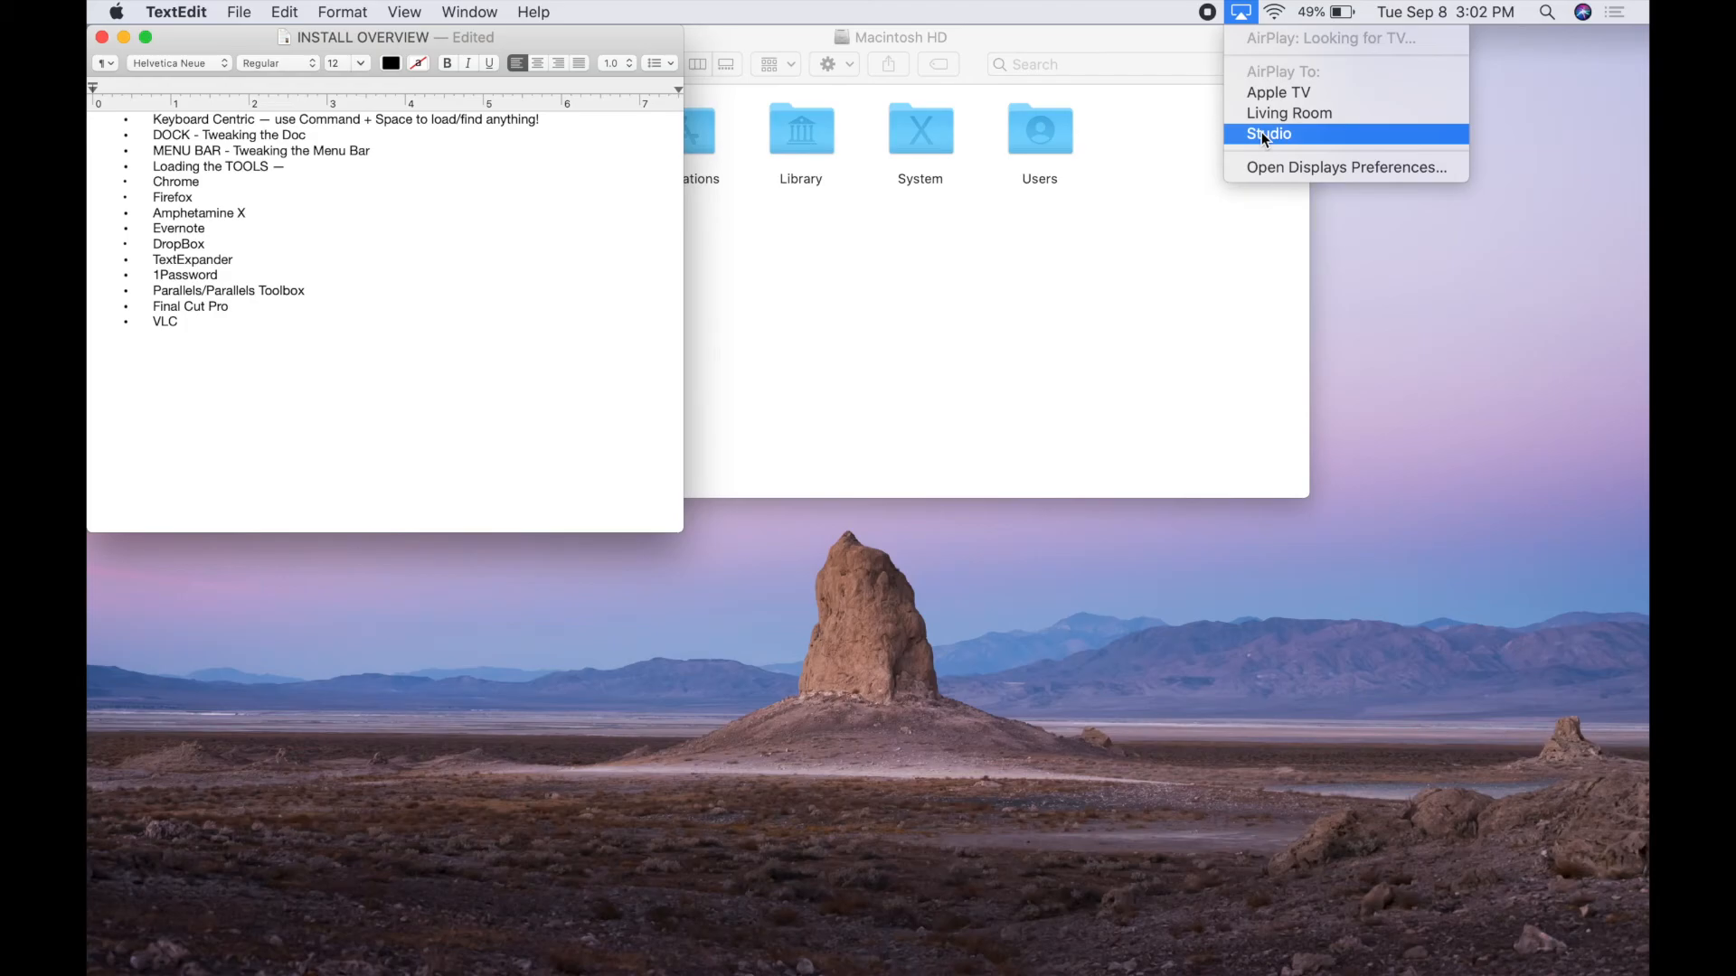
pyautogui.click(1240, 13)
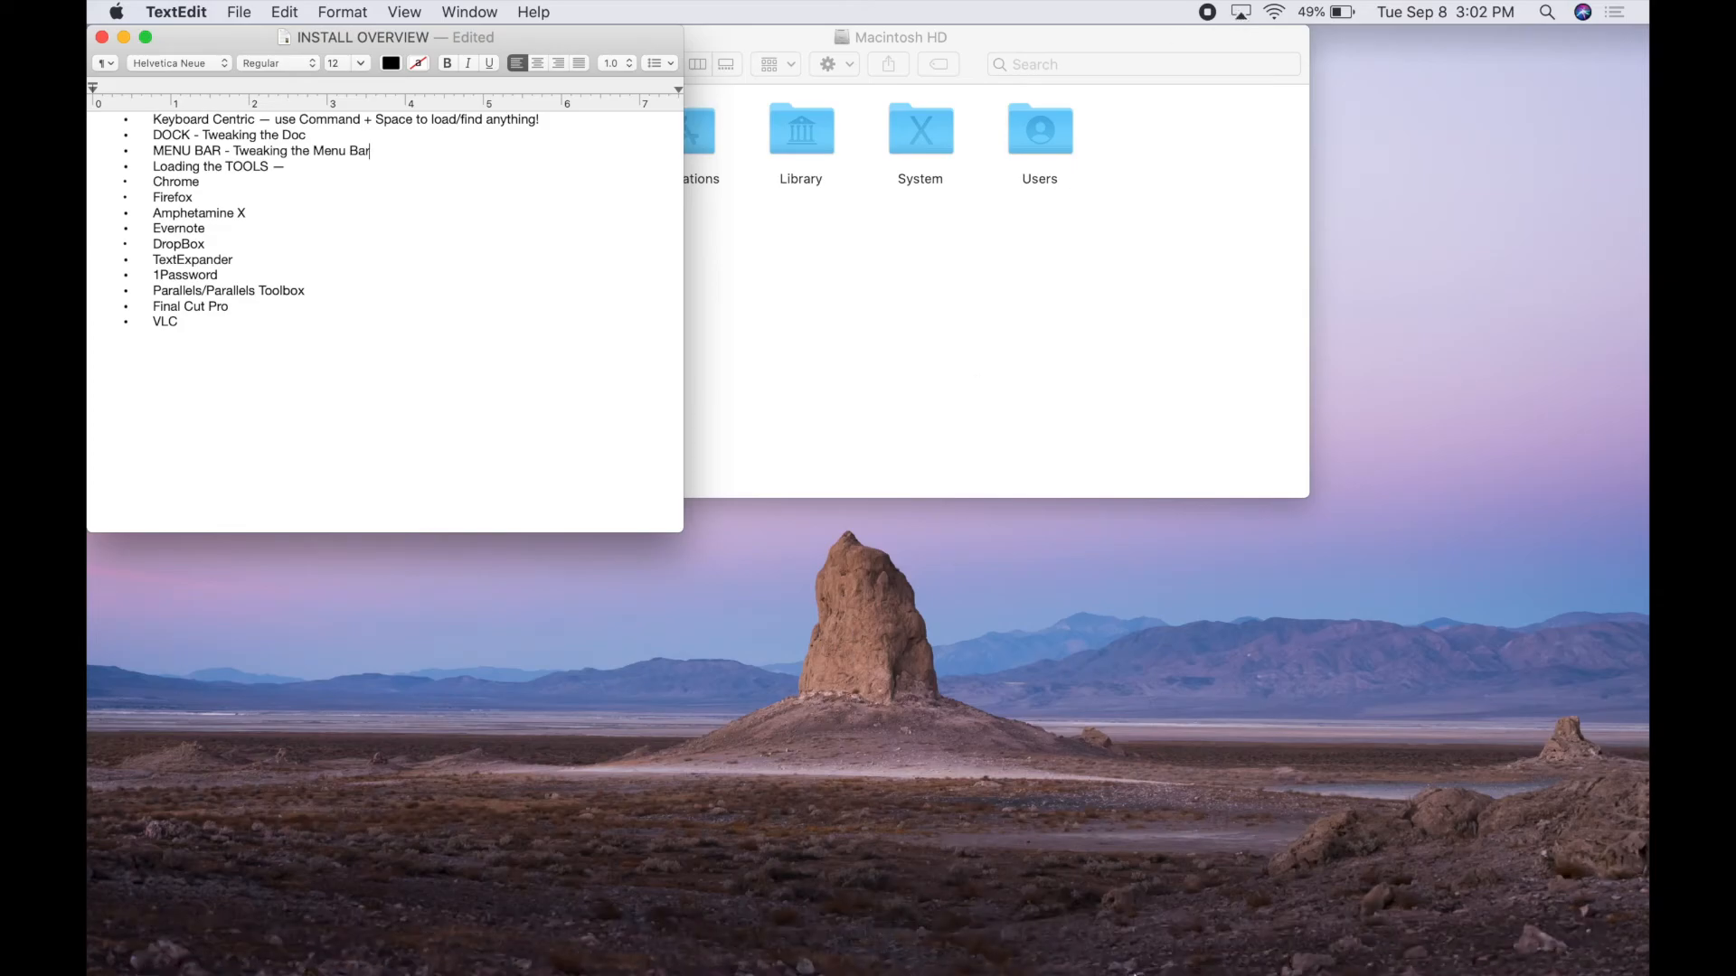
pyautogui.click(1181, 936)
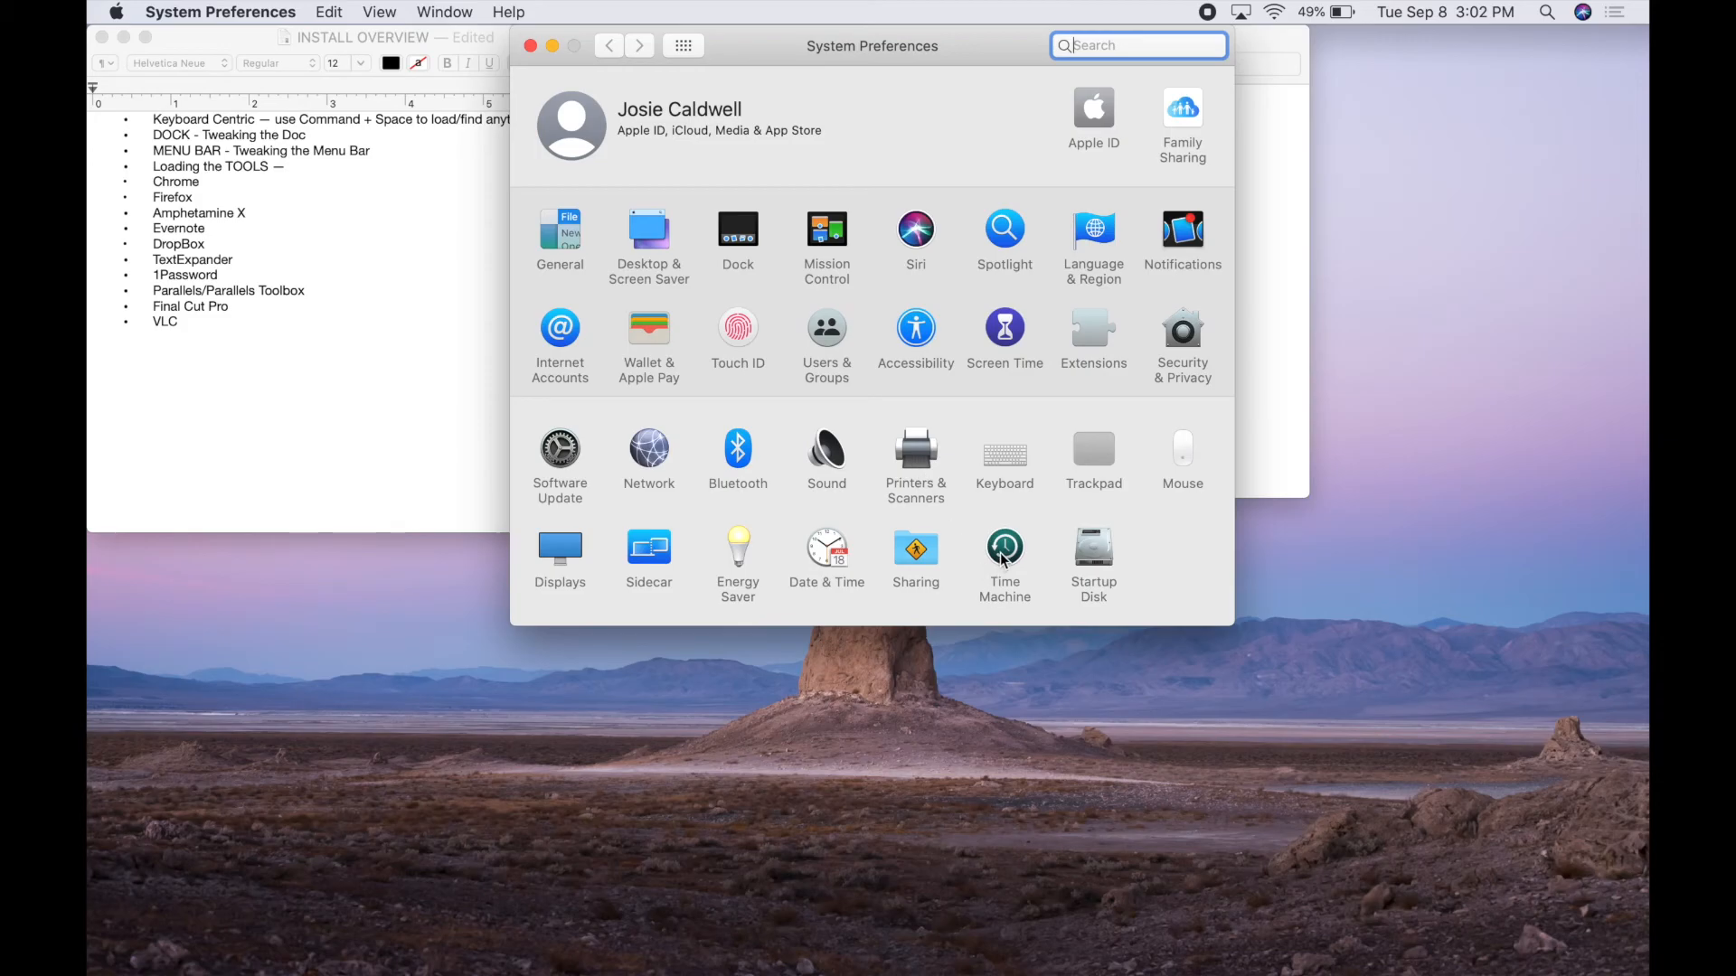
# Turn on Show Time Machine in menu bar in the Time Machine pane
pyautogui.click(1001, 557)
pyautogui.click(937, 472)
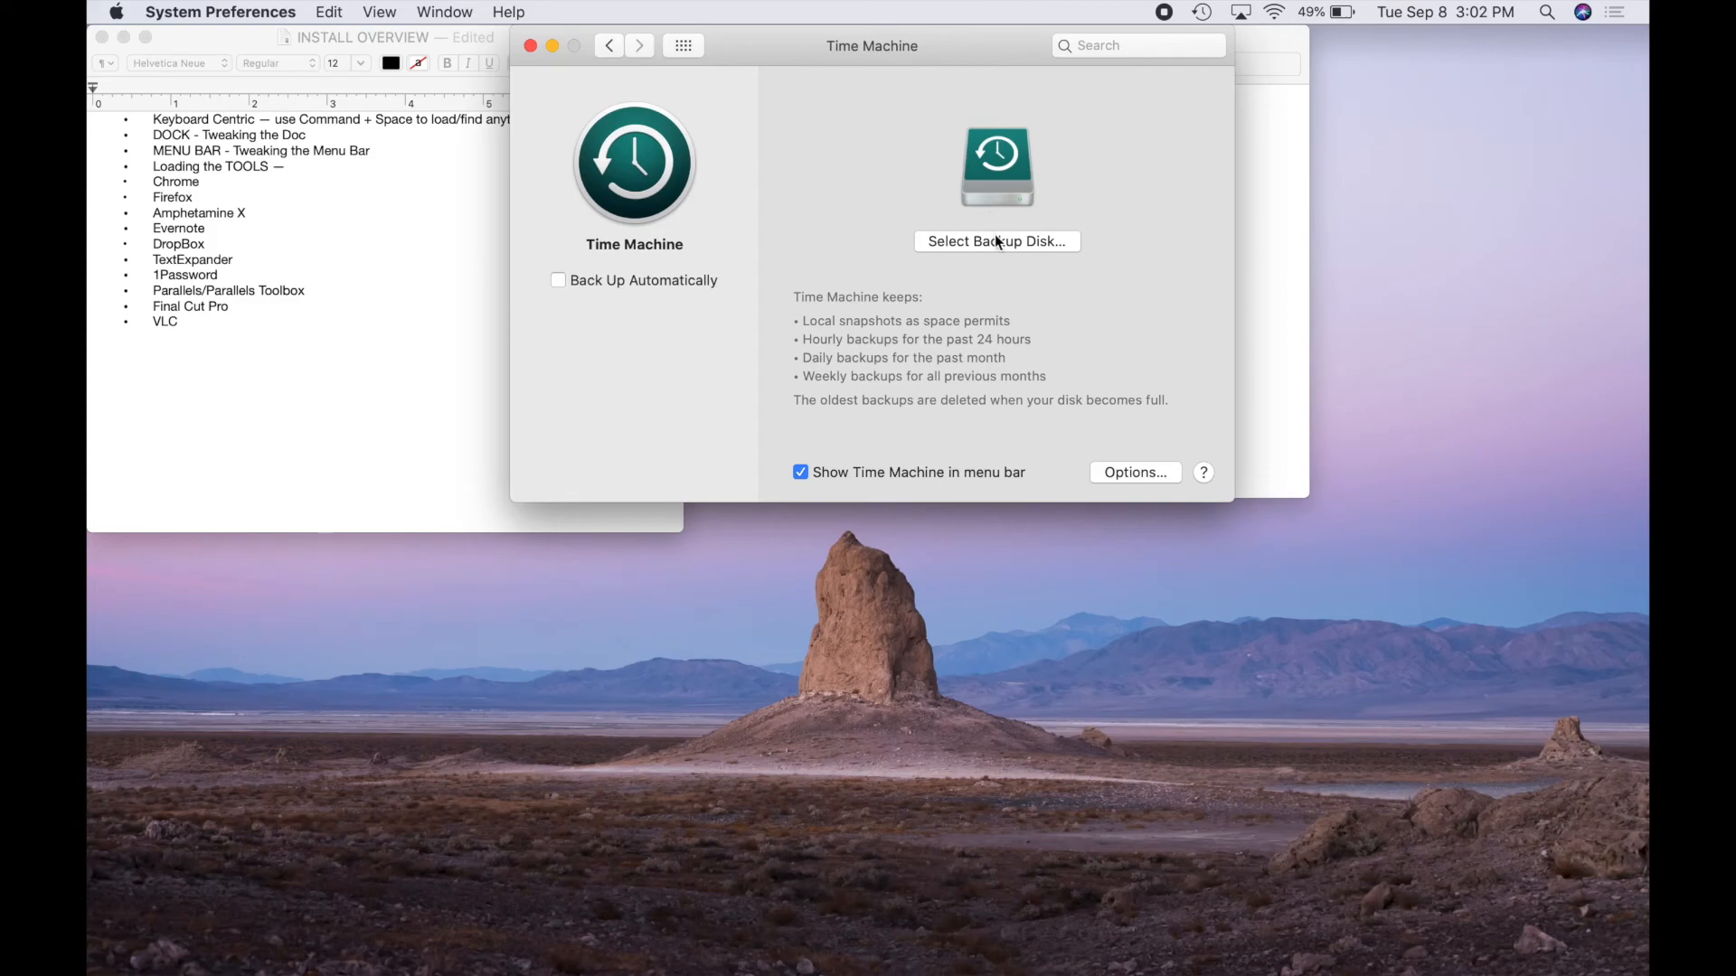
pyautogui.click(120, 12)
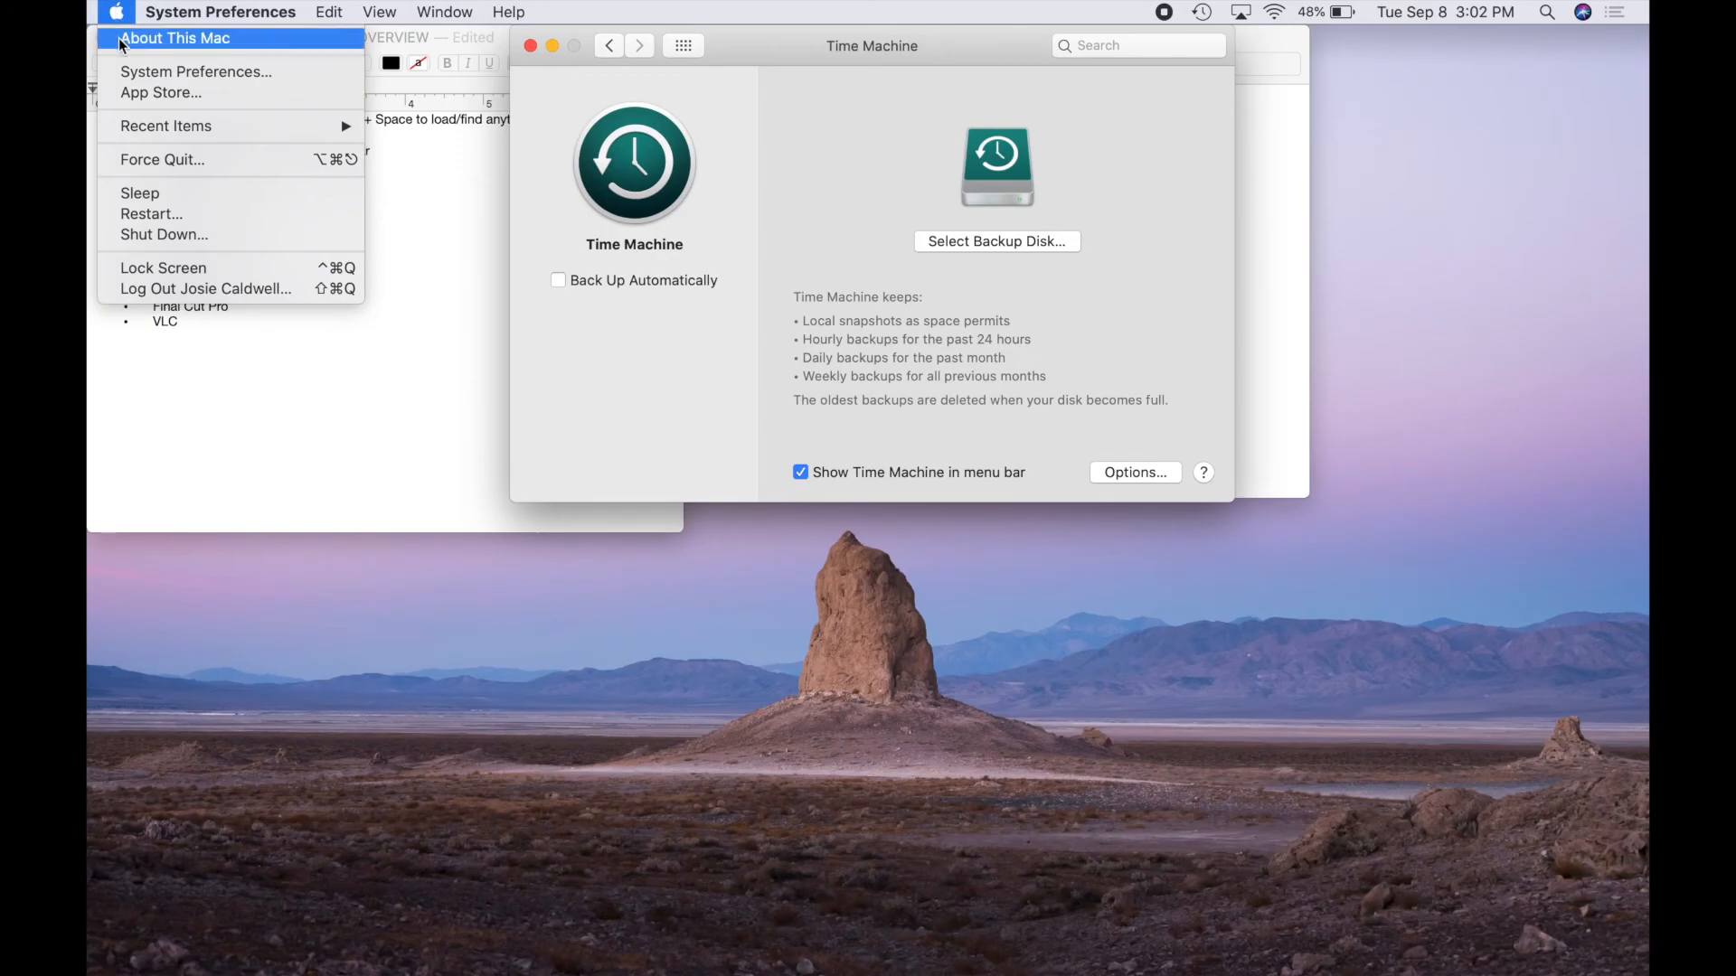
# Check the Macintosh HD storage in About This Mac: 470.13 GB free of 499.96 GB
pyautogui.click(117, 36)
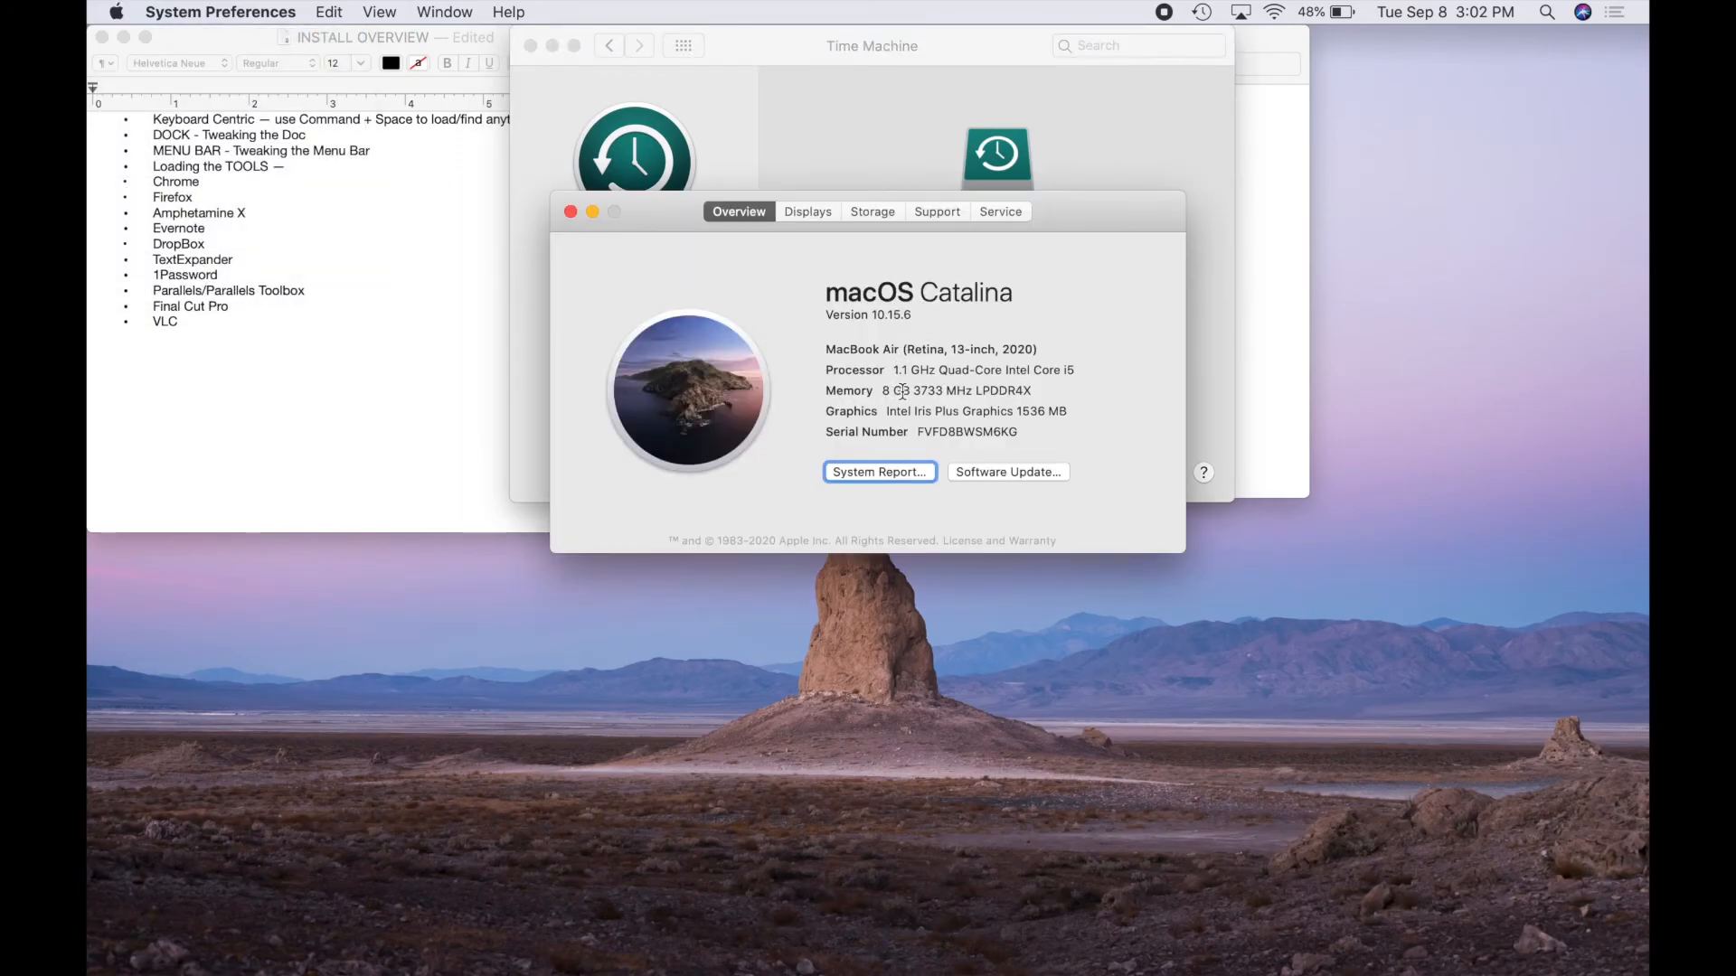
pyautogui.click(877, 214)
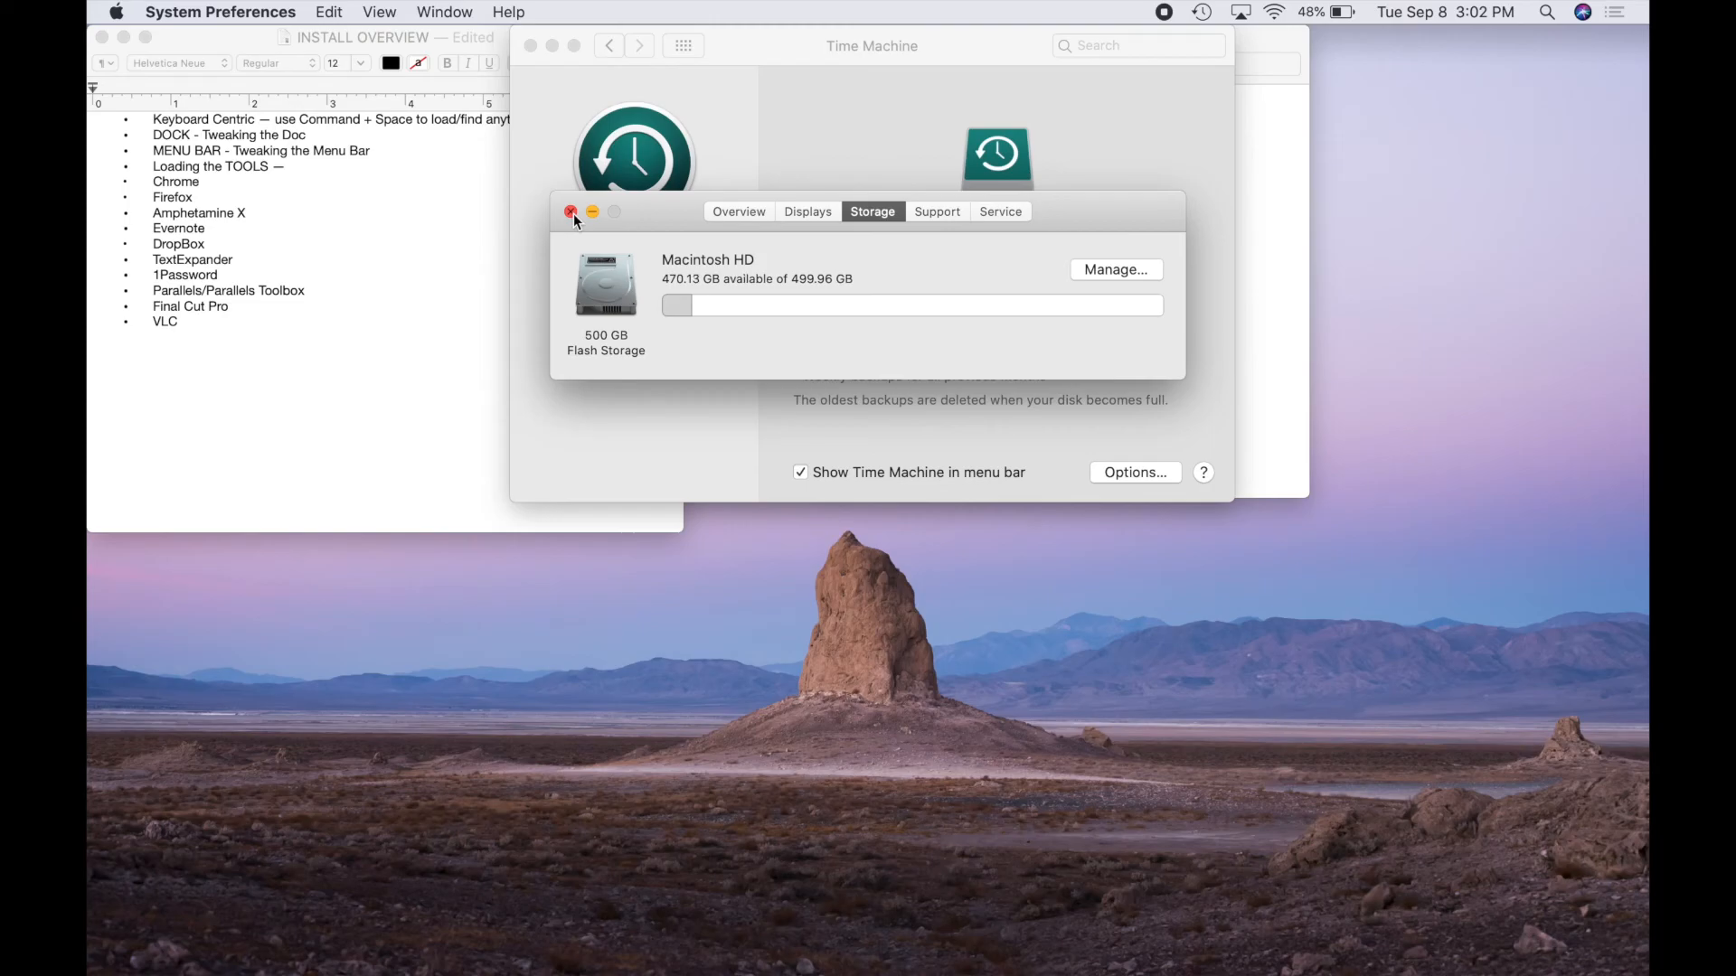
# Close About This Mac and the Time Machine window, then stop the screen recording
pyautogui.click(571, 213)
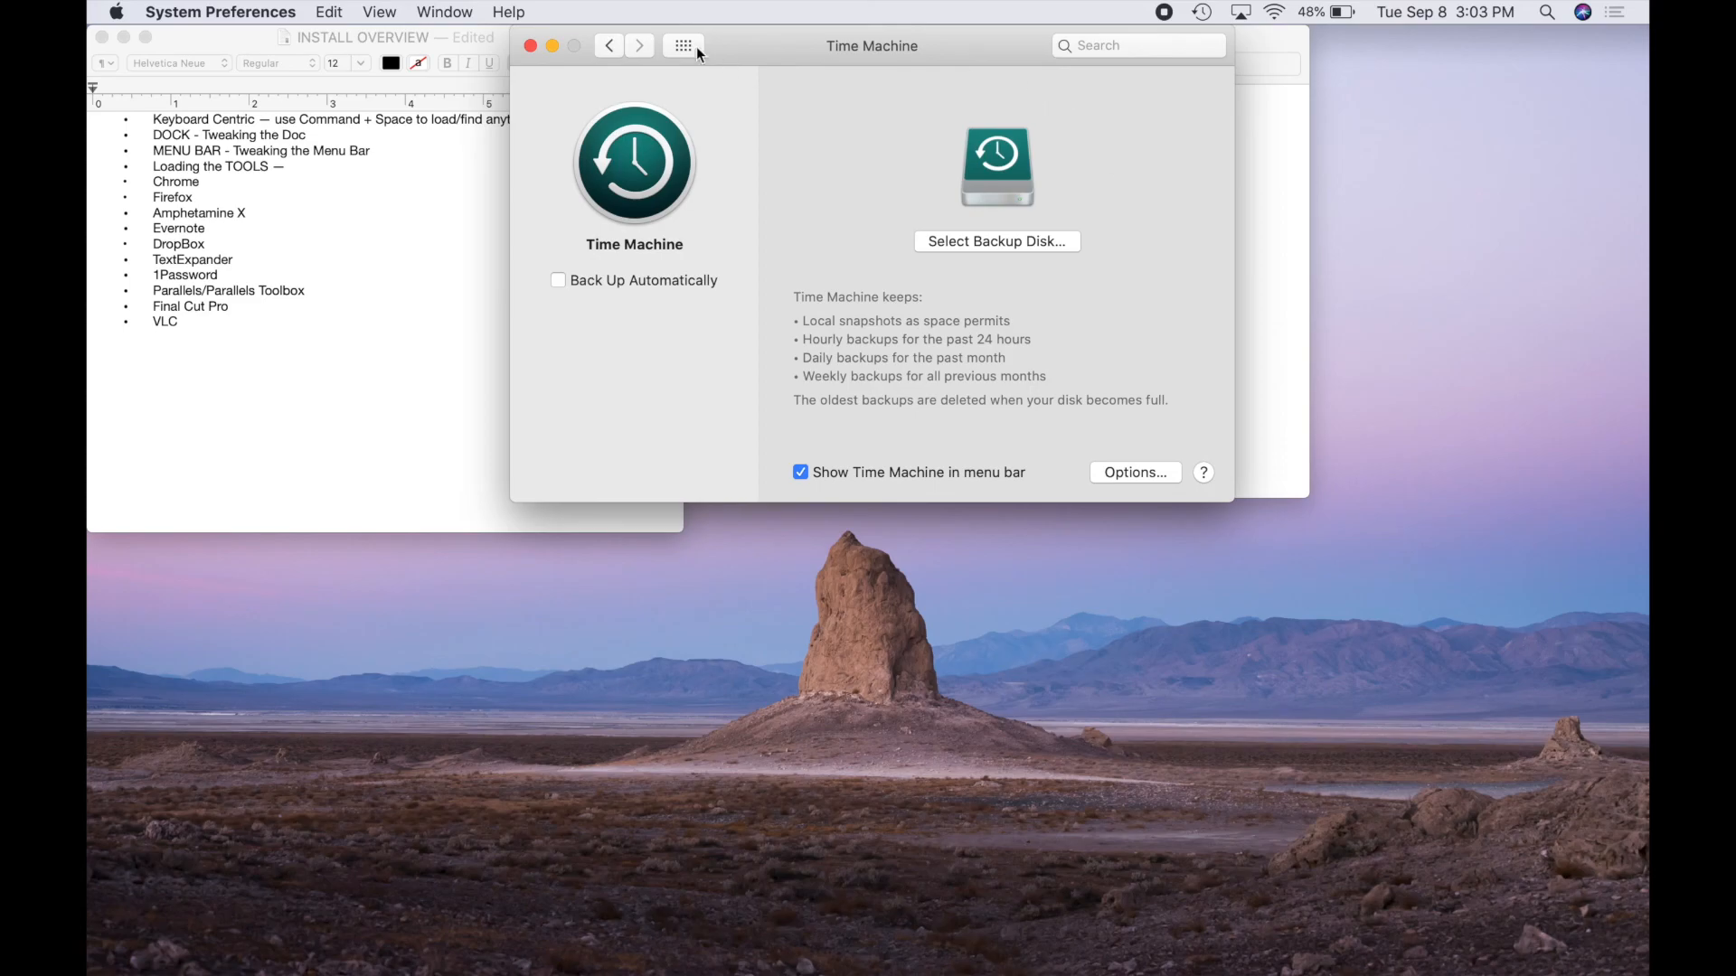
pyautogui.click(531, 46)
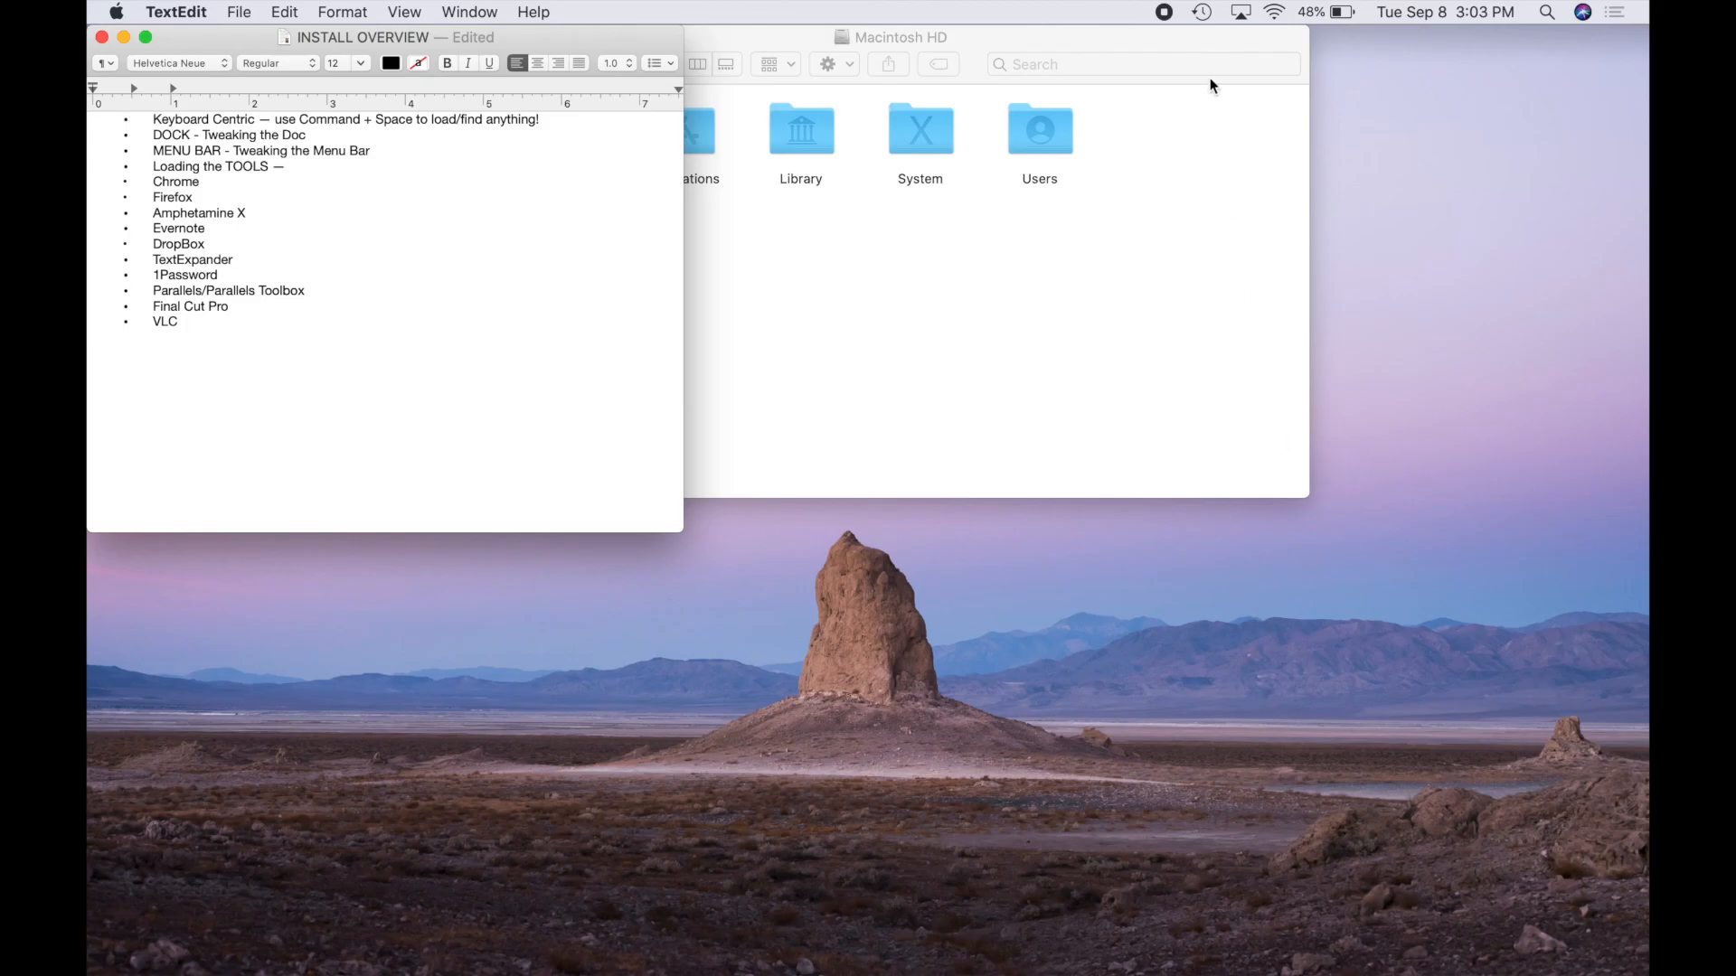
pyautogui.click(1165, 13)
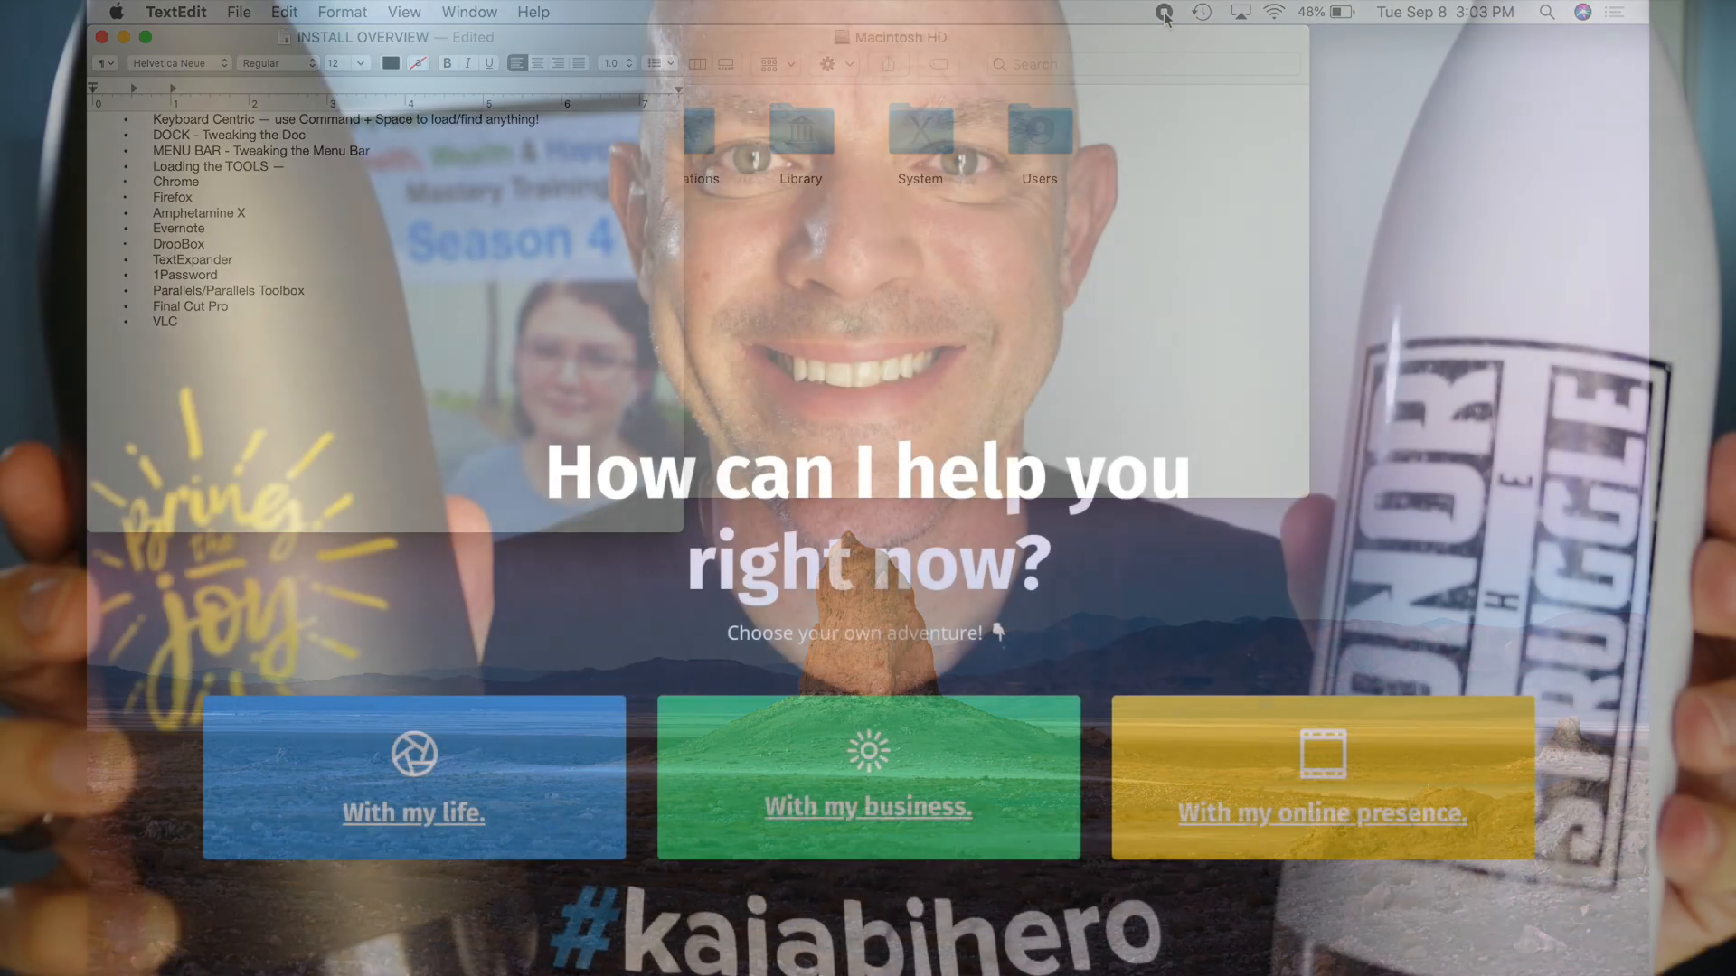